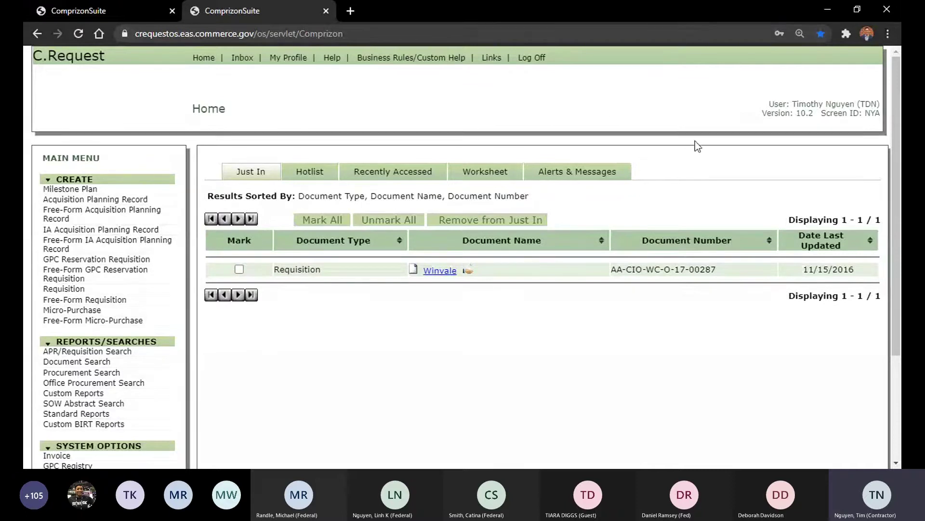
Step: Compare the home pages of the test and production C.Request sites and look through the production site's main menu
{"action": "scroll", "coordinate": [736, 139], "scroll_direction": "down", "scroll_amount": 3}
{"action": "scroll", "coordinate": [735, 139], "scroll_direction": "up", "scroll_amount": 3}
{"action": "left_click", "coordinate": [126, 14]}
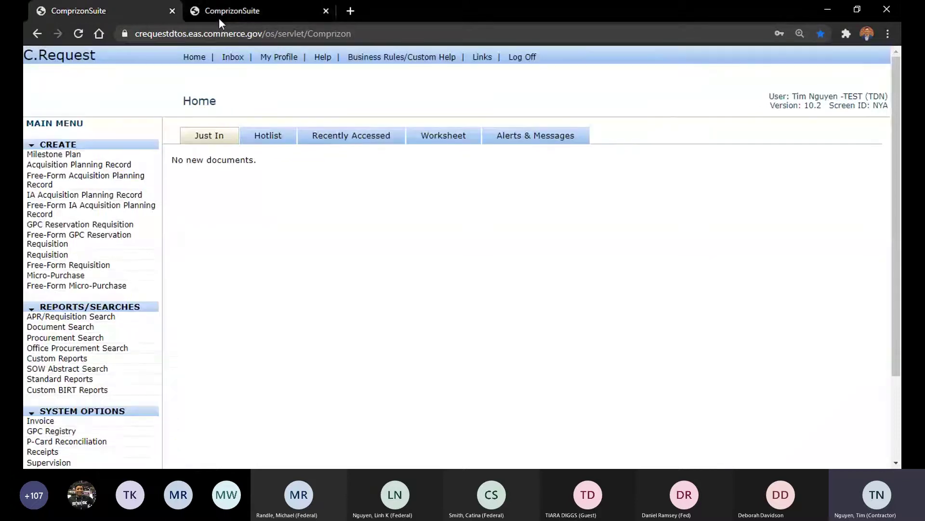
{"action": "left_click", "coordinate": [219, 17]}
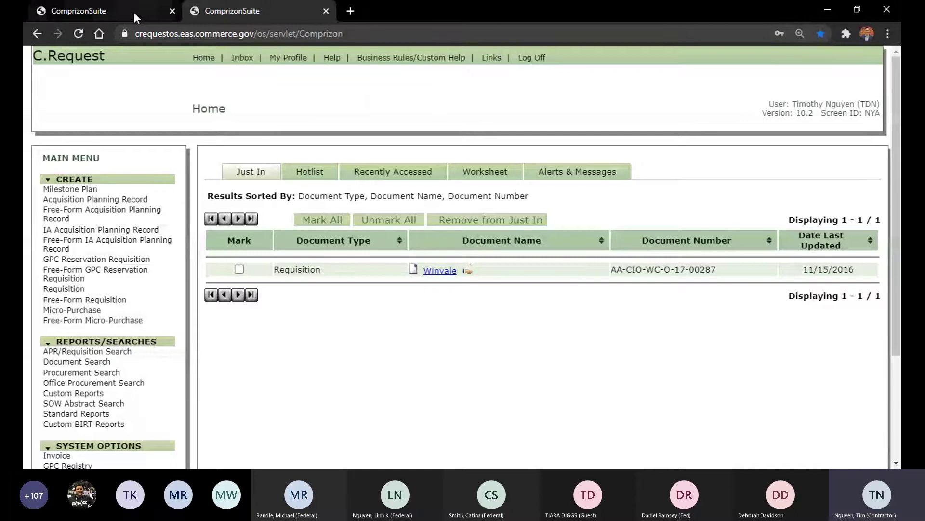
{"action": "left_click", "coordinate": [91, 12]}
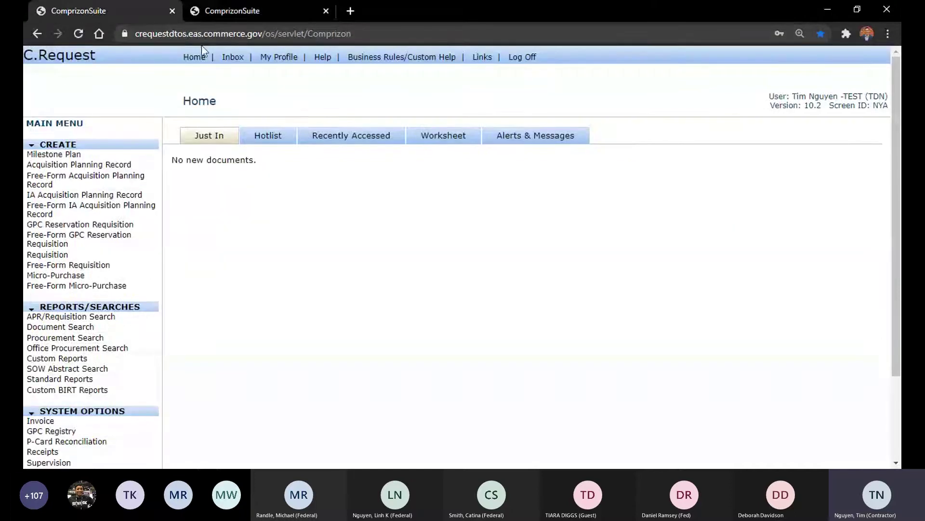
{"action": "left_click", "coordinate": [258, 10]}
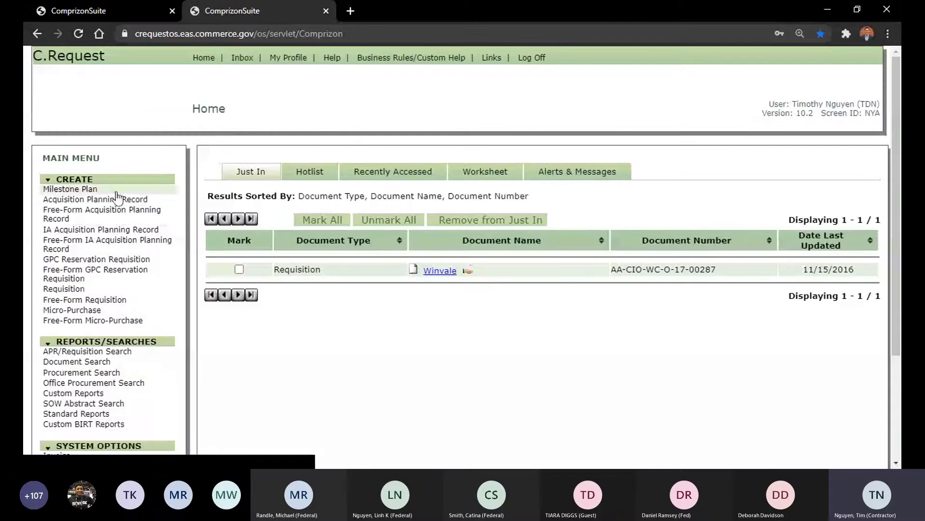
{"action": "scroll", "coordinate": [139, 289], "scroll_direction": "down", "scroll_amount": 3}
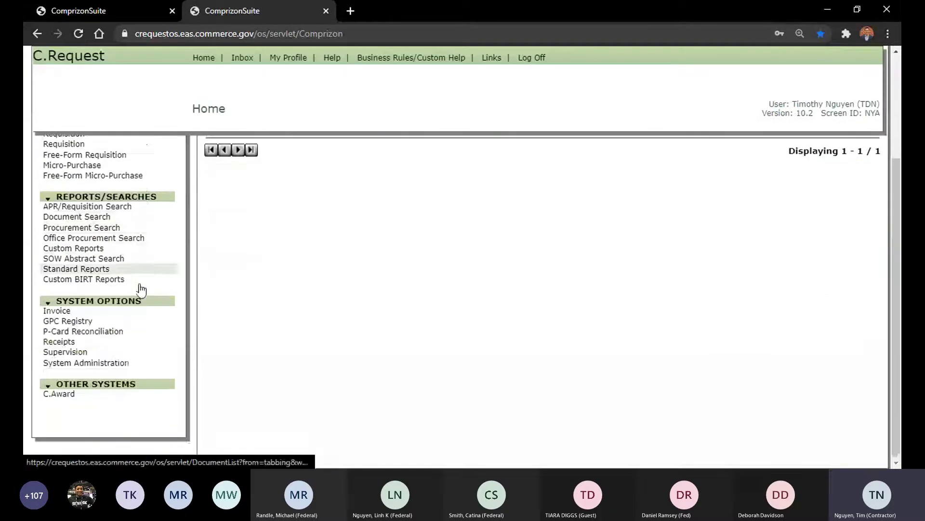
{"action": "scroll", "coordinate": [138, 320], "scroll_direction": "up", "scroll_amount": 3}
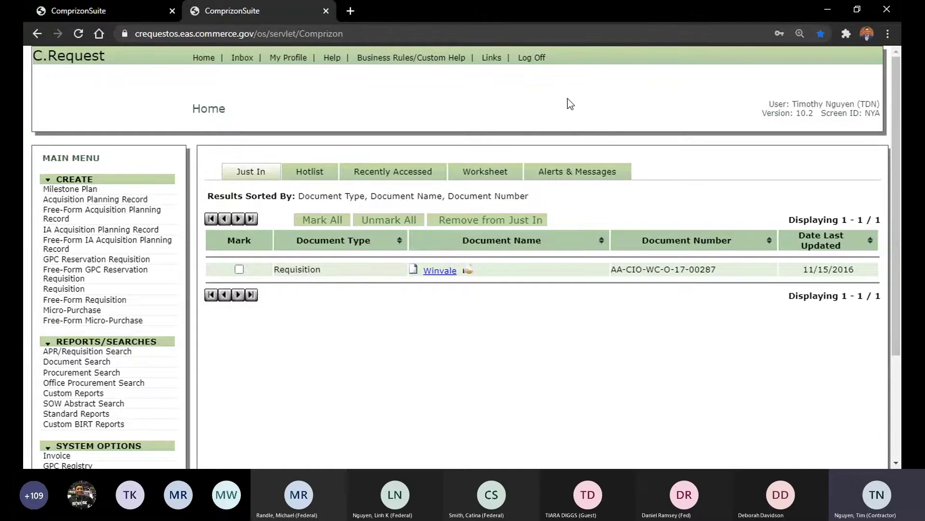
Step: View the home page's Just In, Hotlist and Recently Accessed document lists, including the note on the Recently Accessed time range
{"action": "left_click", "coordinate": [309, 172]}
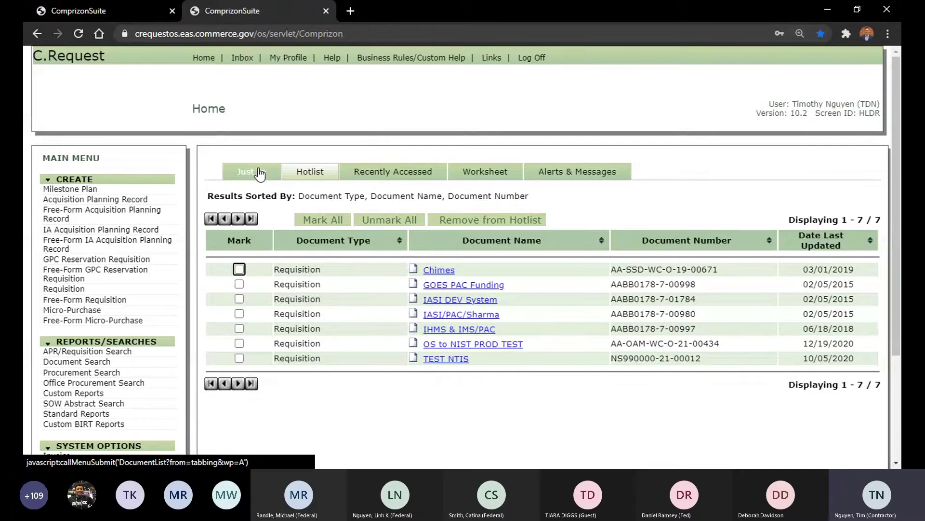
{"action": "left_click", "coordinate": [256, 172]}
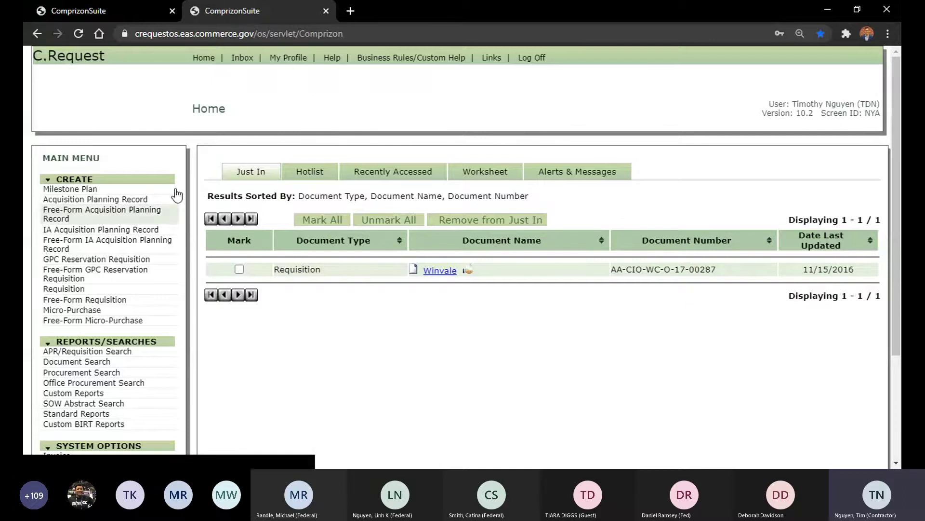
{"action": "left_click", "coordinate": [319, 175]}
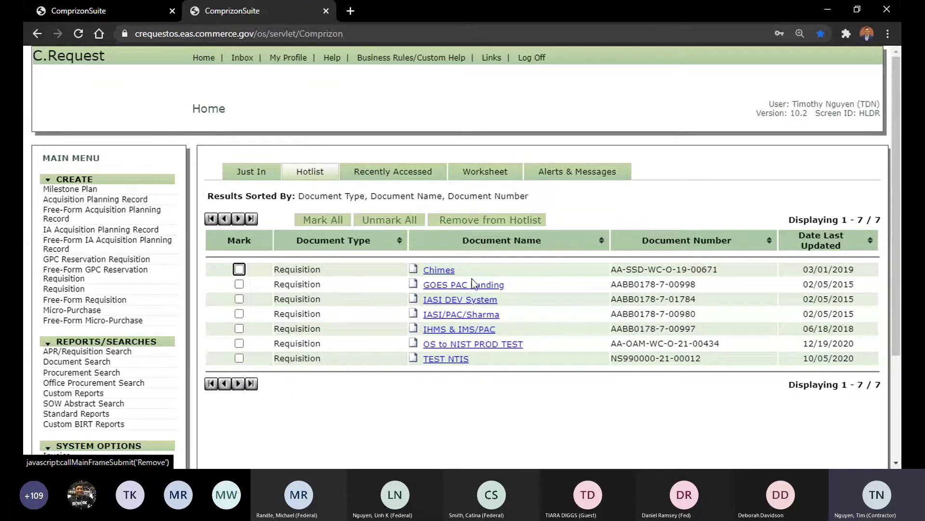
{"action": "left_click", "coordinate": [408, 174]}
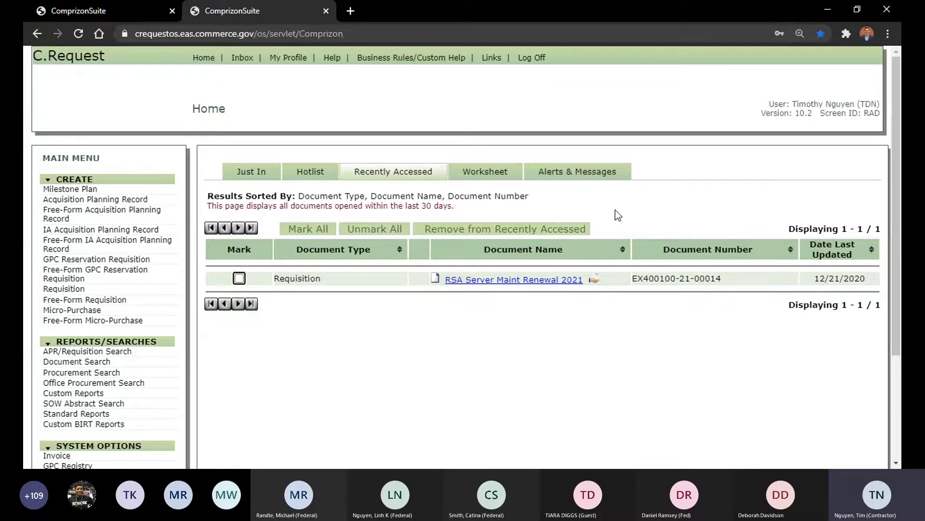
{"action": "left_click_drag", "start_coordinate": [427, 206], "coordinate": [453, 206]}
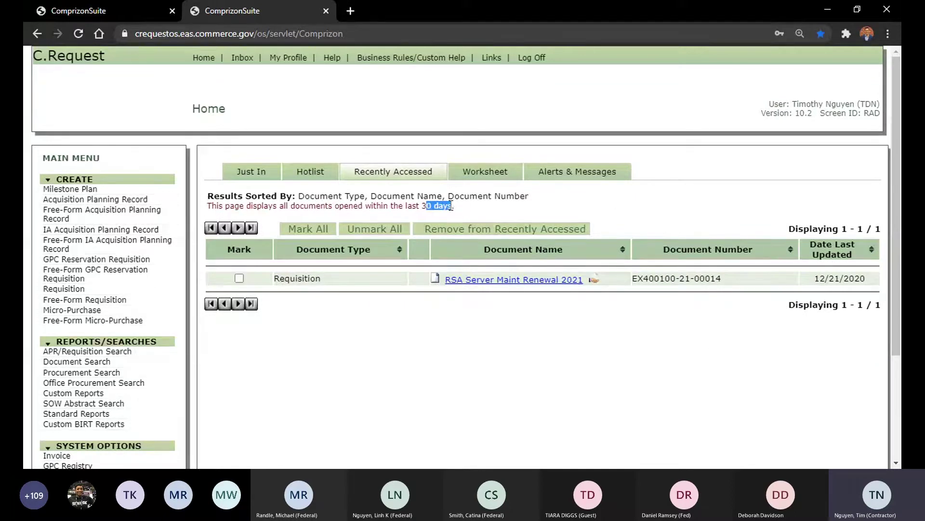
Step: Run a Worksheet search with all criteria blank and examine the document list and the available search fields
{"action": "left_click", "coordinate": [489, 172]}
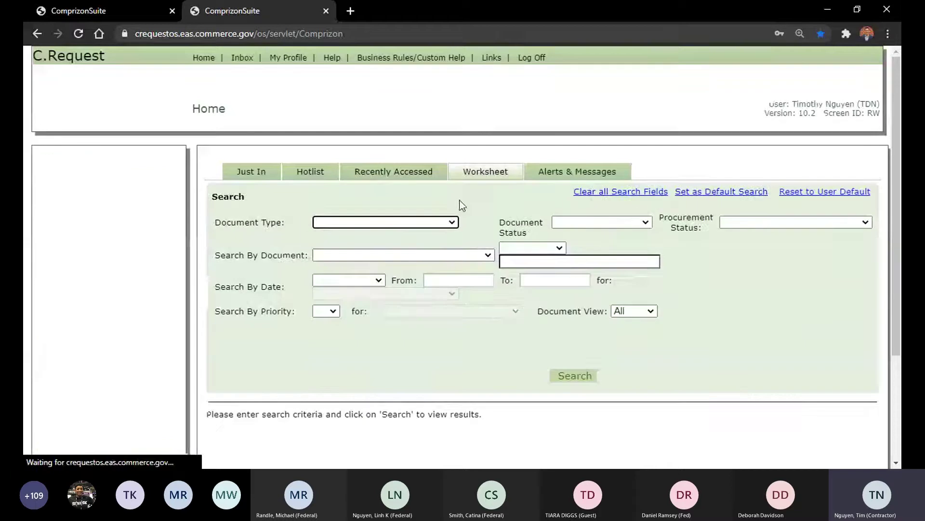
{"action": "scroll", "coordinate": [470, 307], "scroll_direction": "down", "scroll_amount": 1}
{"action": "scroll", "coordinate": [468, 307], "scroll_direction": "up", "scroll_amount": 2}
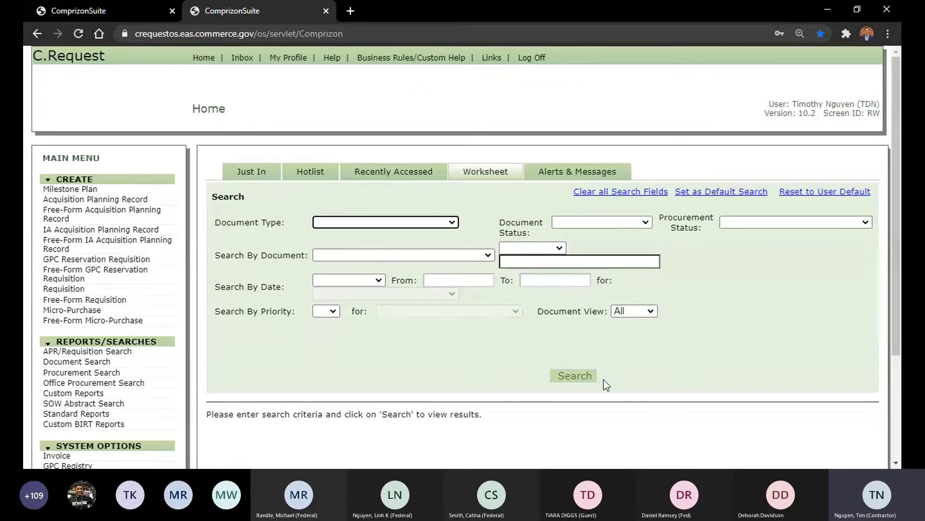
{"action": "left_click", "coordinate": [575, 376]}
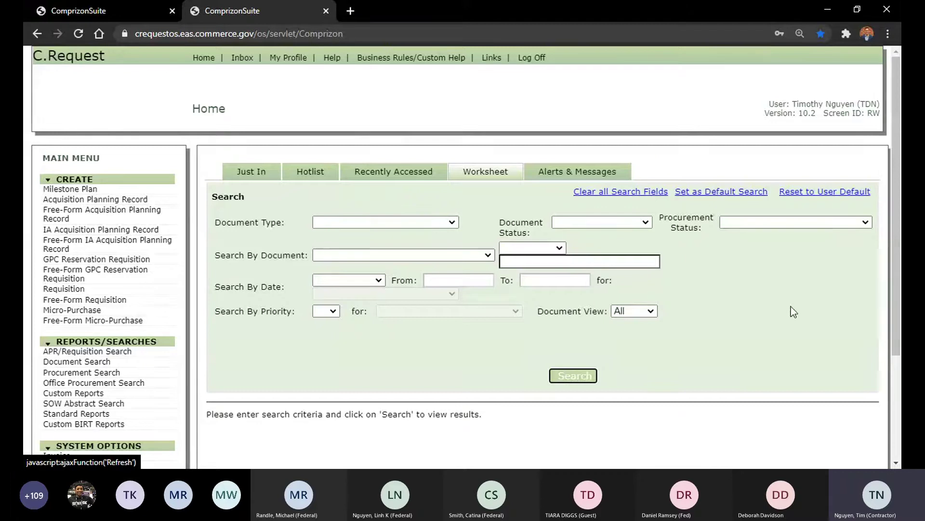
{"action": "scroll", "coordinate": [721, 335], "scroll_direction": "down", "scroll_amount": 4}
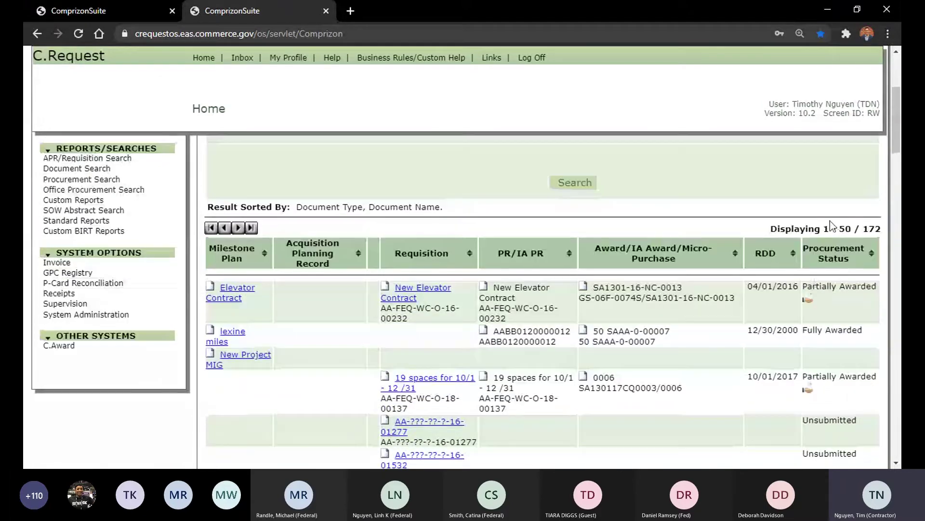
{"action": "left_click_drag", "start_coordinate": [829, 223], "coordinate": [884, 227]}
{"action": "left_click", "coordinate": [741, 192]}
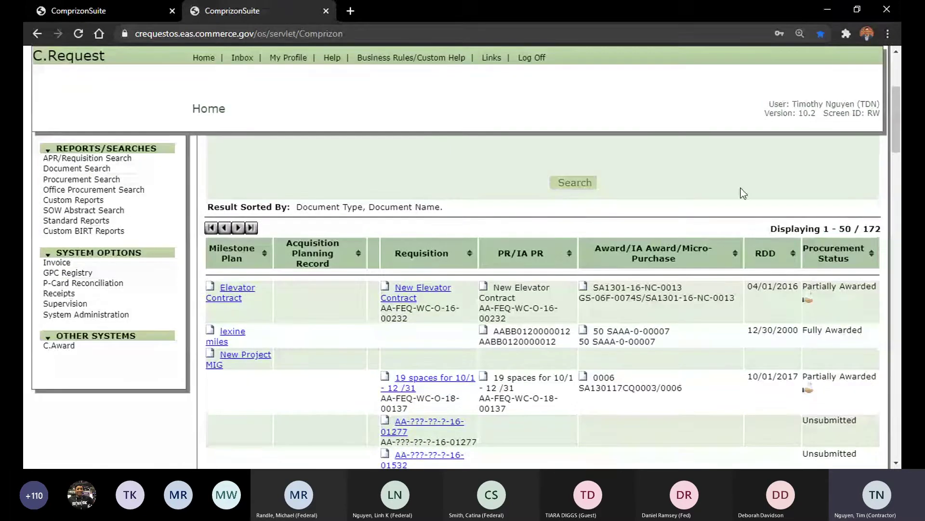
{"action": "scroll", "coordinate": [741, 193], "scroll_direction": "up", "scroll_amount": 4}
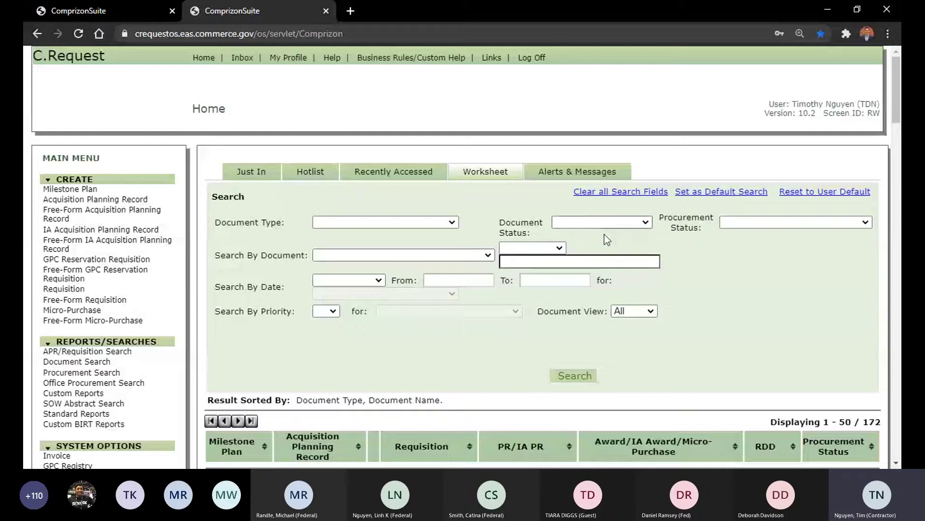
{"action": "scroll", "coordinate": [436, 226], "scroll_direction": "down", "scroll_amount": 1}
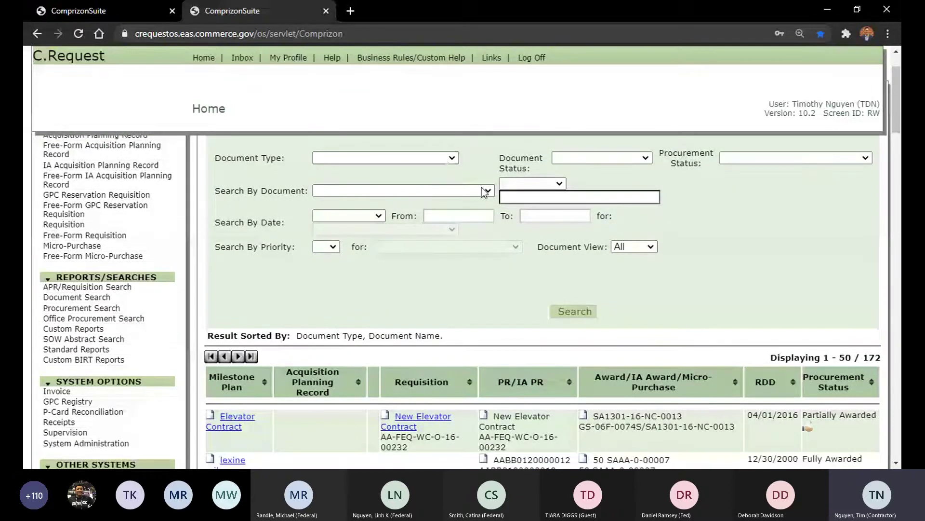
{"action": "scroll", "coordinate": [493, 172], "scroll_direction": "up", "scroll_amount": 1}
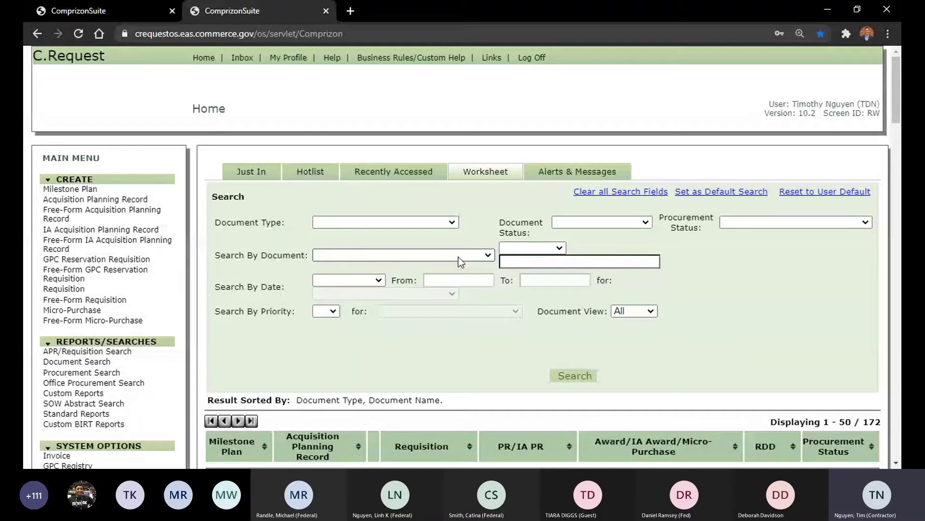
Step: Search the Worksheet for documents whose Requisition Name contains "Sprint"
{"action": "left_click", "coordinate": [424, 83]}
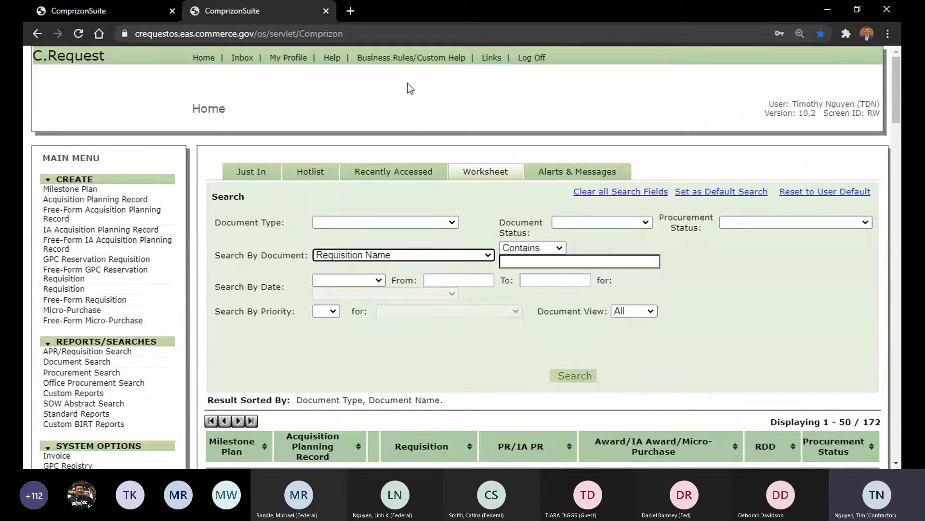
{"action": "left_click", "coordinate": [543, 260]}
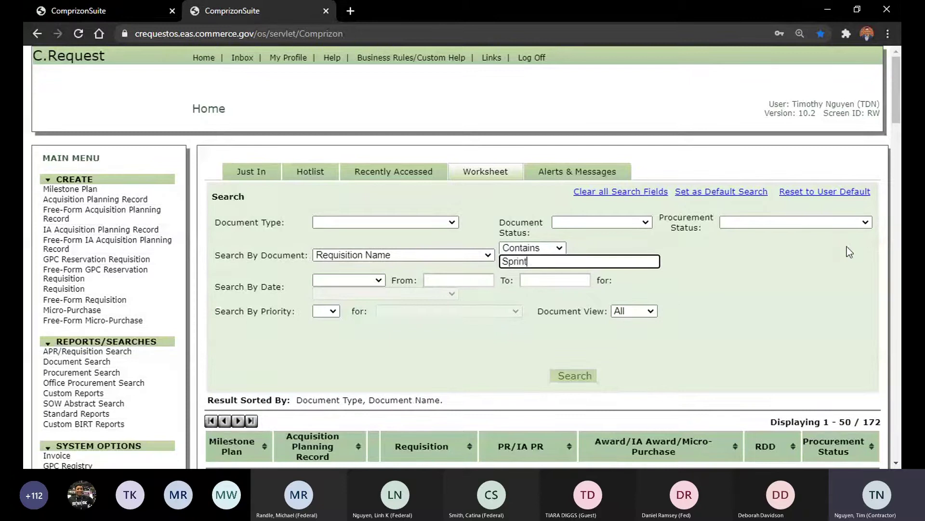
{"action": "key", "text": "Return"}
{"action": "scroll", "coordinate": [794, 247], "scroll_direction": "down", "scroll_amount": 3}
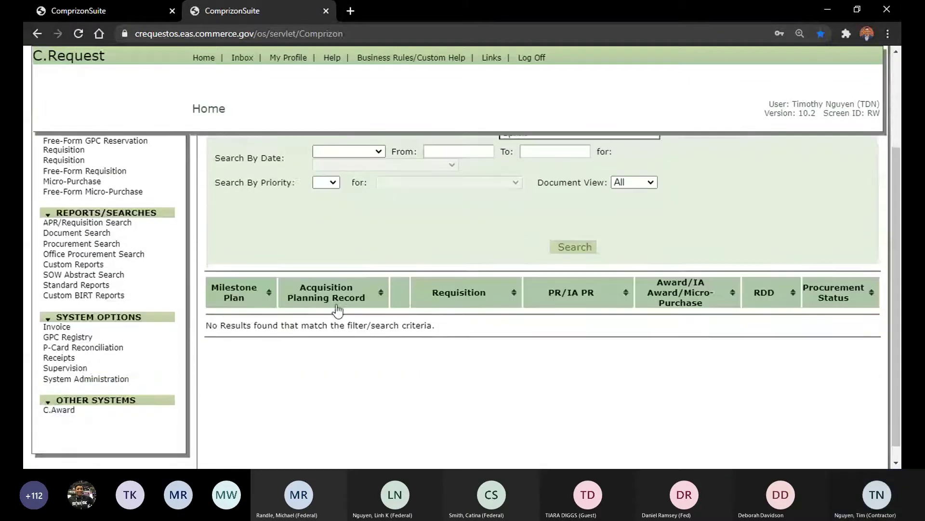
{"action": "scroll", "coordinate": [355, 333], "scroll_direction": "up", "scroll_amount": 3}
Step: Clear the "Sprint" search text and reset the Search By Document criterion to blank
{"action": "left_click", "coordinate": [534, 261]}
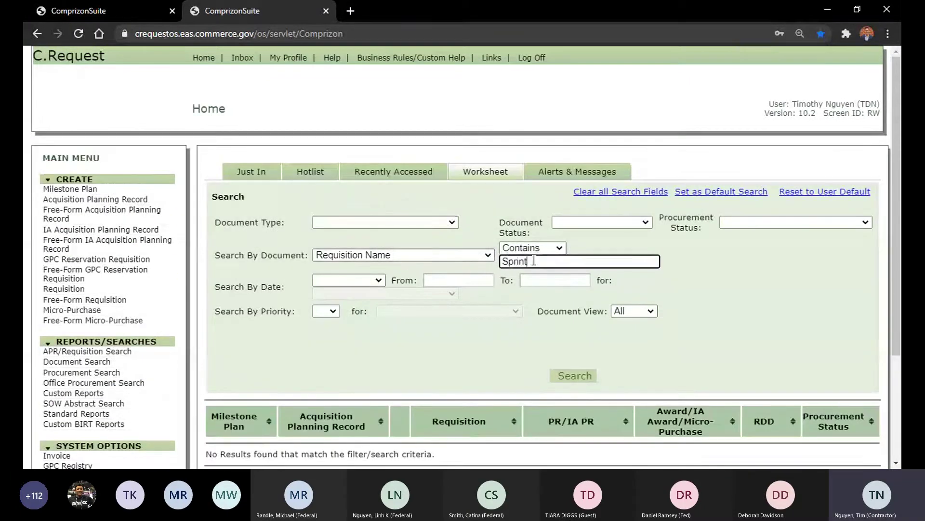
{"action": "left_click_drag", "start_coordinate": [534, 260], "coordinate": [444, 263]}
{"action": "key", "text": "BackSpace"}
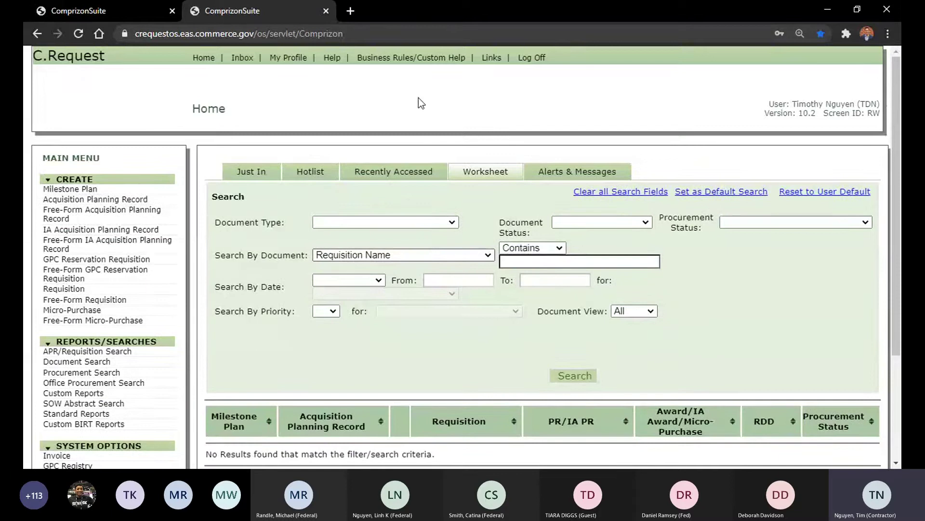
{"action": "left_click", "coordinate": [407, 10]}
{"action": "left_click", "coordinate": [337, 209]}
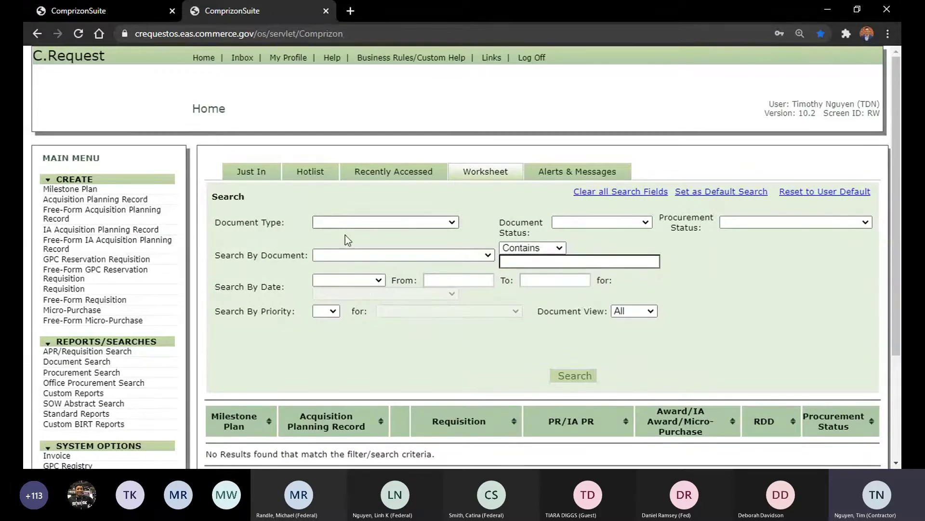
Step: Search the Worksheet by Fiscal Year 19 for Requisitions and look through the matching documents
{"action": "left_click", "coordinate": [350, 318]}
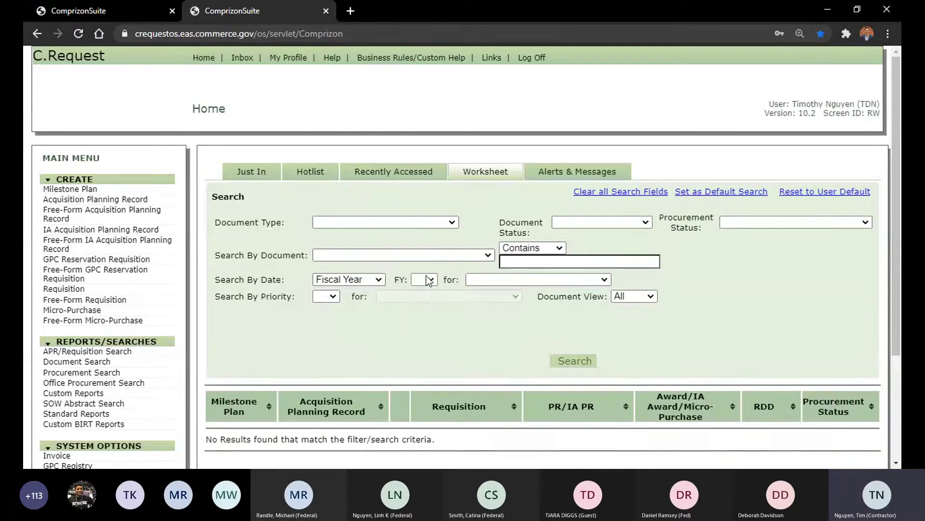
{"action": "right_click", "coordinate": [426, 278]}
{"action": "left_click", "coordinate": [371, 327]}
{"action": "left_click", "coordinate": [424, 280]}
{"action": "left_click", "coordinate": [424, 327]}
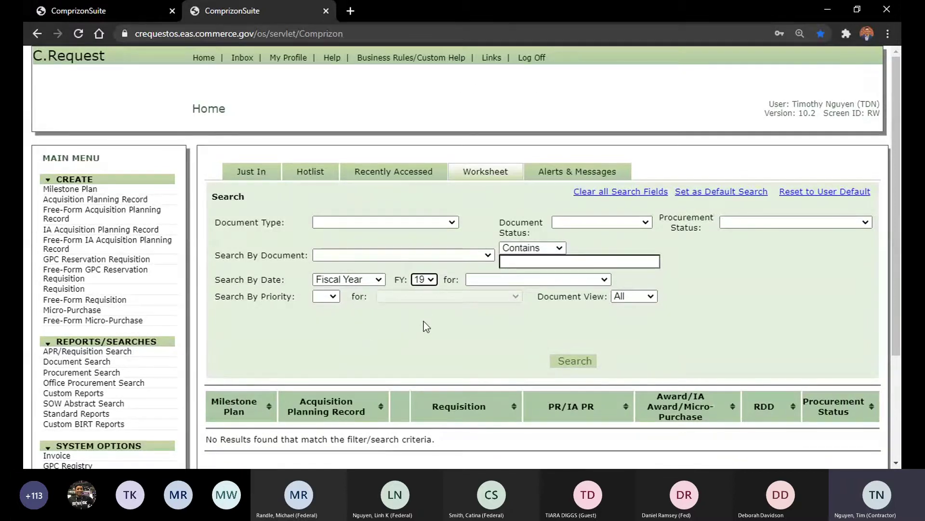
{"action": "left_click", "coordinate": [530, 326]}
{"action": "left_click", "coordinate": [569, 369]}
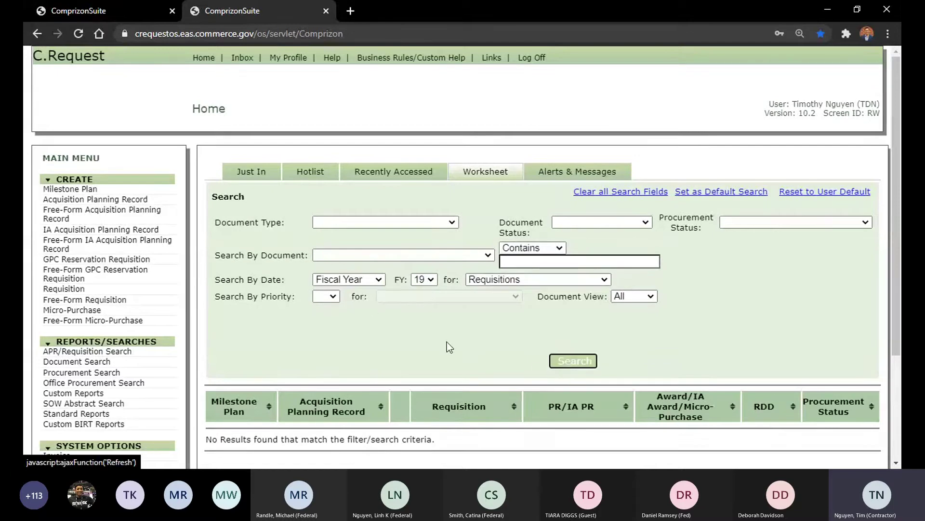
{"action": "scroll", "coordinate": [482, 332], "scroll_direction": "down", "scroll_amount": 4}
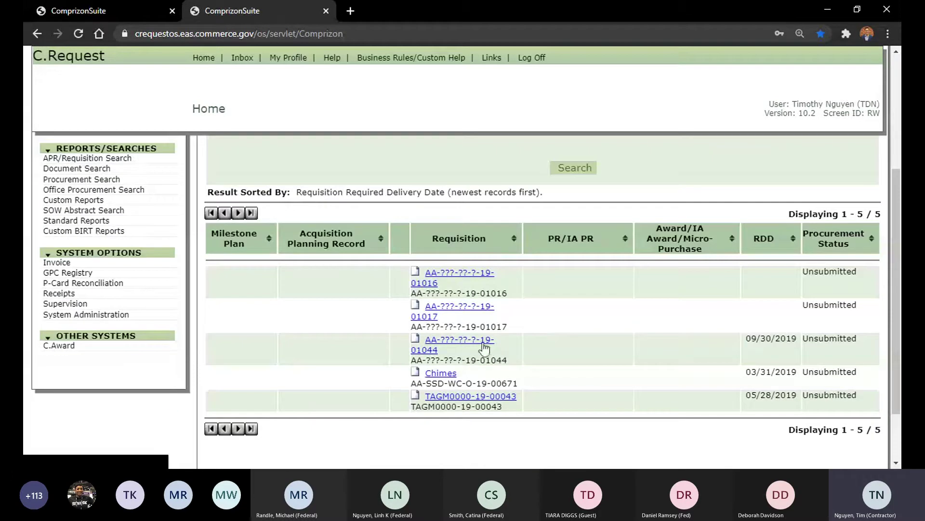
{"action": "scroll", "coordinate": [552, 378], "scroll_direction": "down", "scroll_amount": 1}
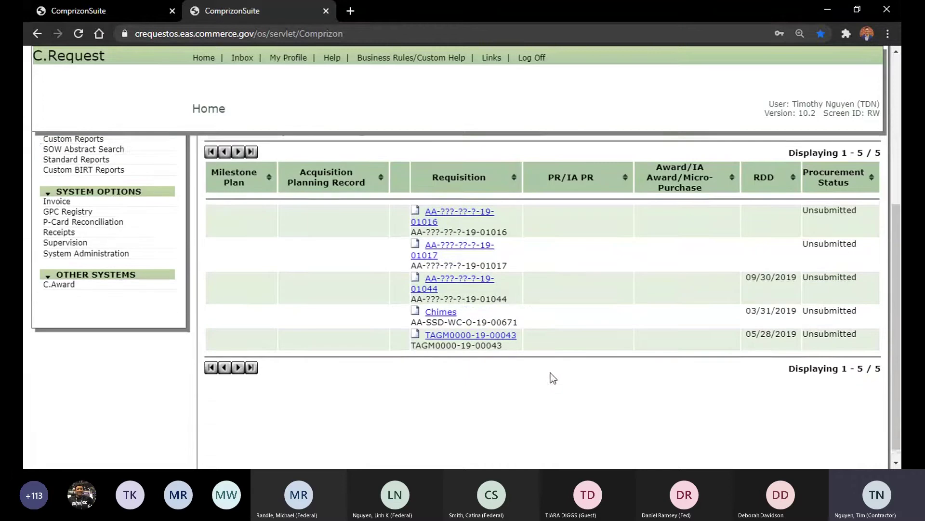
{"action": "scroll", "coordinate": [553, 378], "scroll_direction": "down", "scroll_amount": 1}
{"action": "scroll", "coordinate": [535, 300], "scroll_direction": "up", "scroll_amount": 4}
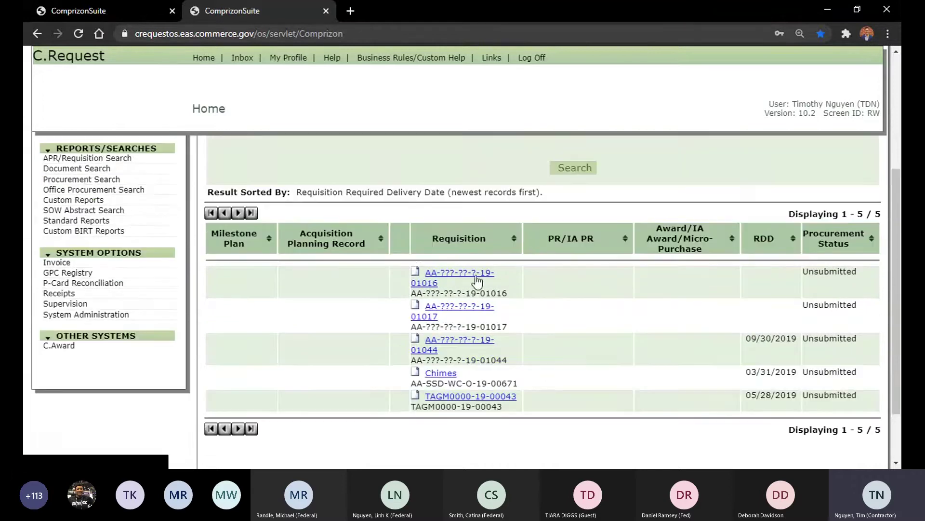
{"action": "scroll", "coordinate": [461, 245], "scroll_direction": "down", "scroll_amount": 2}
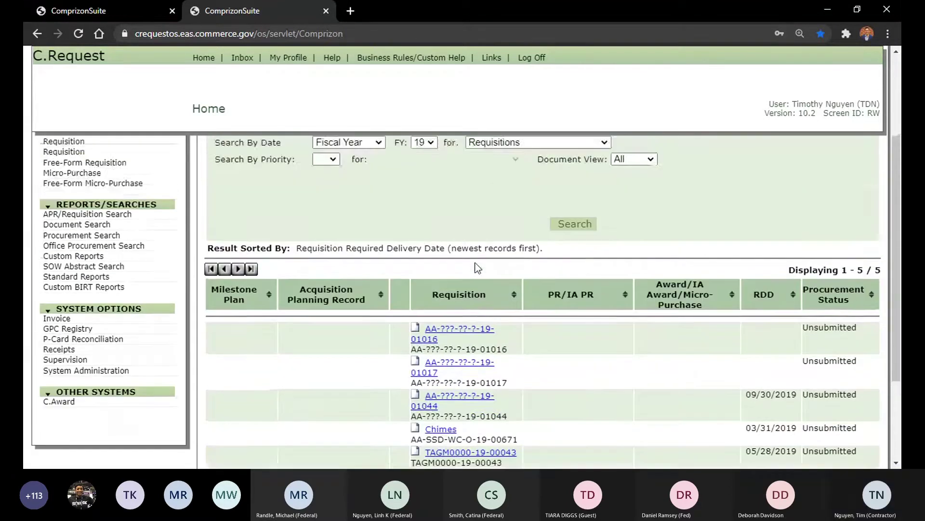
Step: Reset the Search By Date criterion to blank and set Search By Document to Requisition Number
{"action": "scroll", "coordinate": [474, 265], "scroll_direction": "up", "scroll_amount": 3}
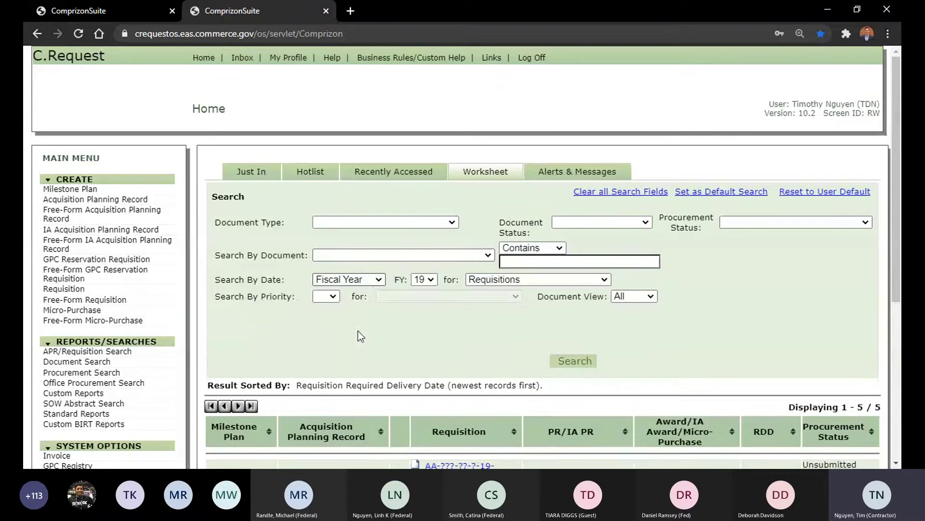
{"action": "left_click", "coordinate": [361, 293]}
{"action": "left_click", "coordinate": [411, 252]}
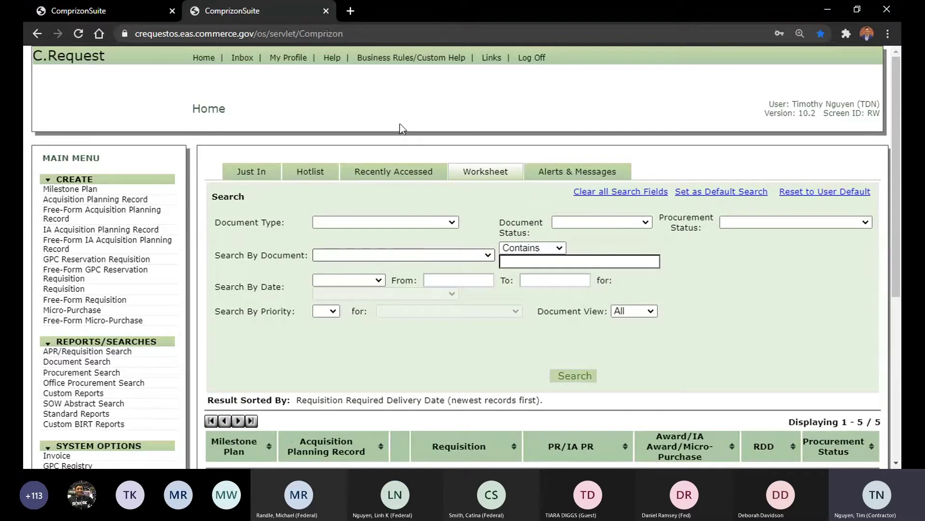
{"action": "left_click", "coordinate": [388, 95]}
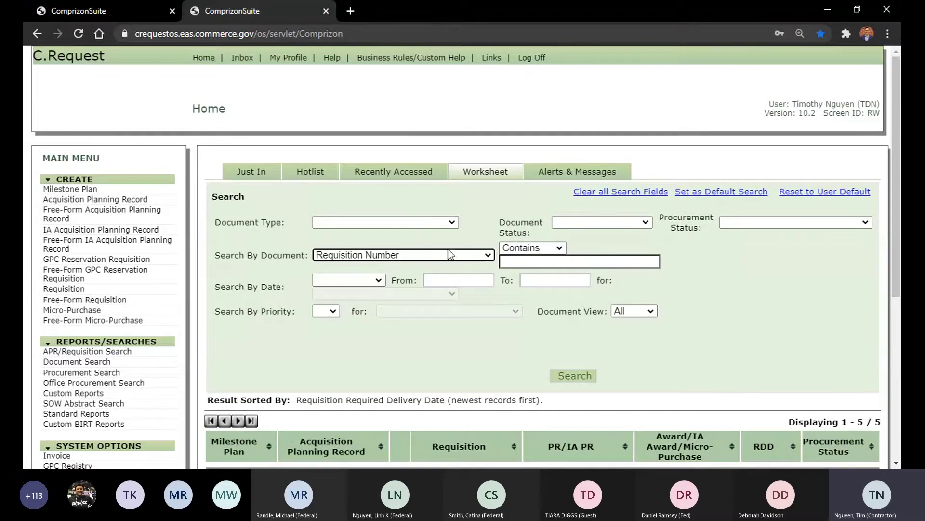
{"action": "left_click", "coordinate": [393, 251]}
Step: Search the Worksheet for documents whose Requisition Number begins with "EX"
{"action": "left_click", "coordinate": [559, 247]}
{"action": "left_click", "coordinate": [552, 245]}
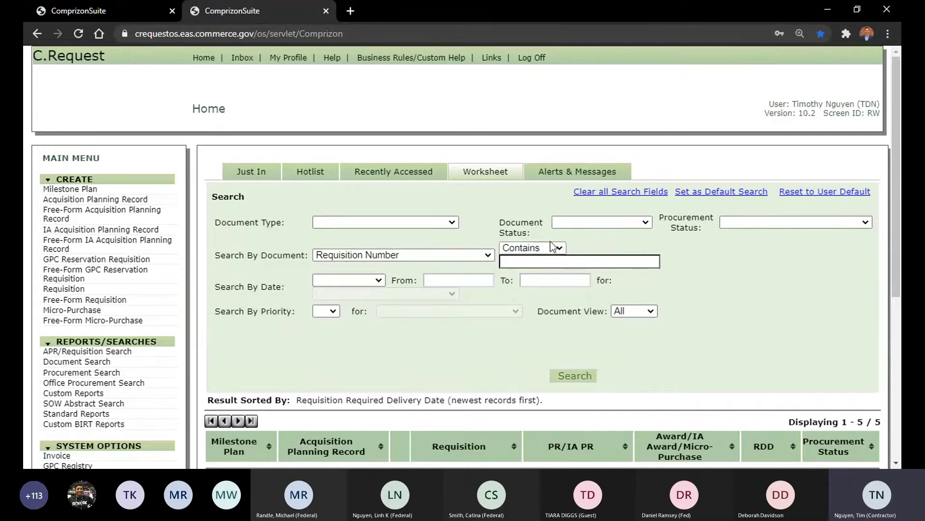
{"action": "left_click", "coordinate": [545, 282]}
{"action": "left_click", "coordinate": [537, 262]}
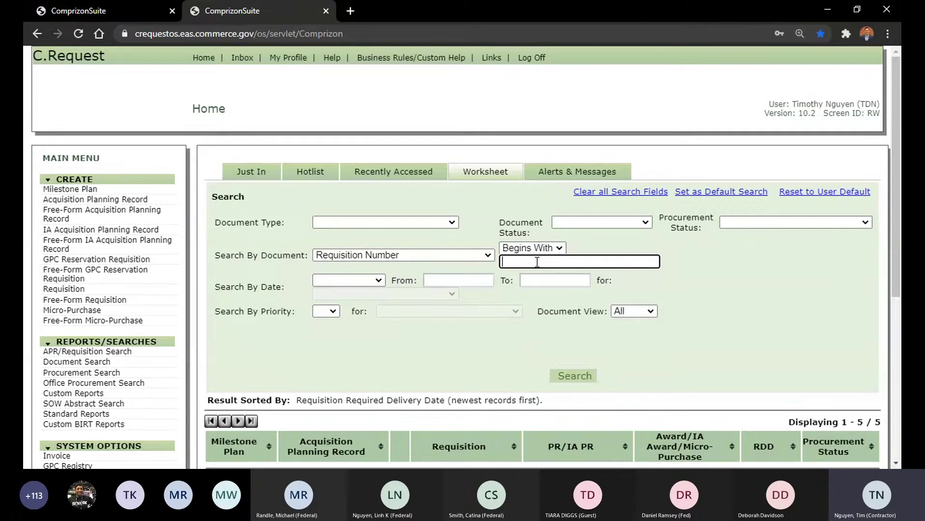
{"action": "type", "text": "EX"}
{"action": "left_click", "coordinate": [560, 381]}
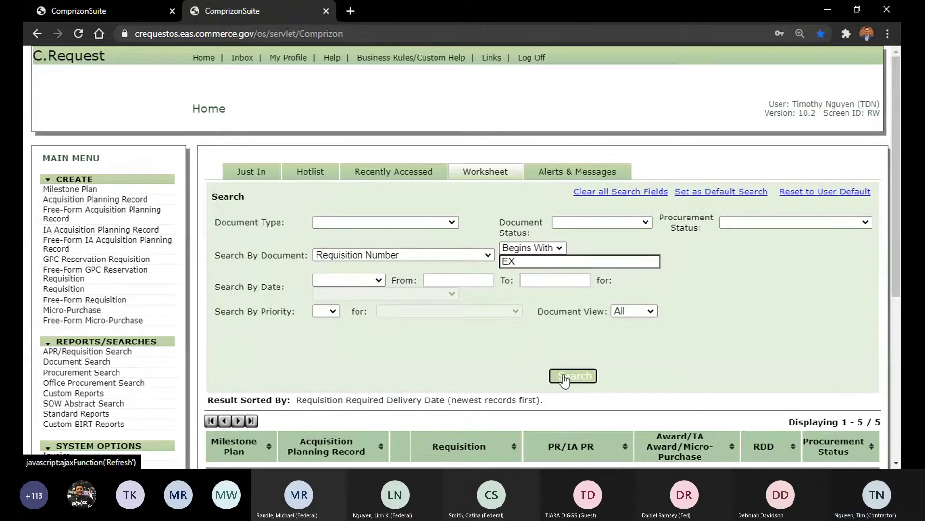
Step: Examine the matching document's requisition number and its related award numbers in the search results
{"action": "scroll", "coordinate": [635, 343], "scroll_direction": "down", "scroll_amount": 2}
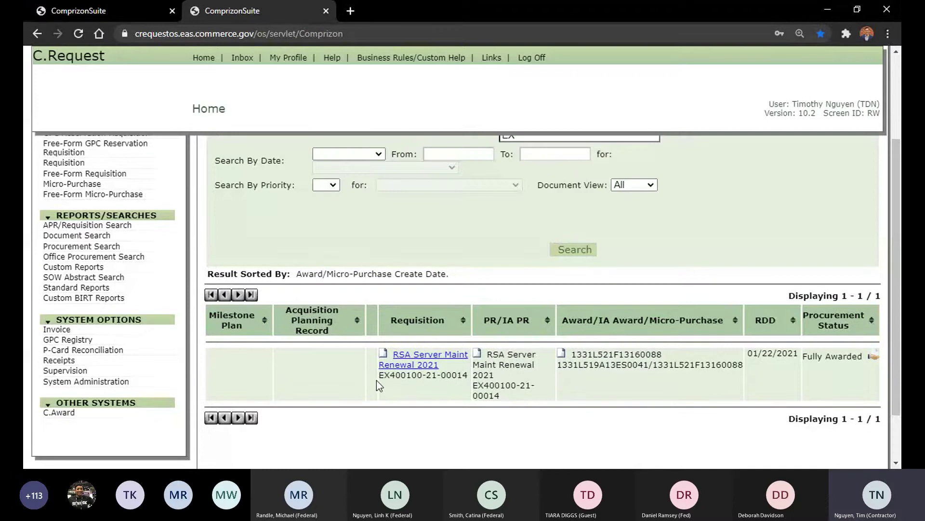
{"action": "left_click_drag", "start_coordinate": [377, 380], "coordinate": [442, 386]}
{"action": "left_click", "coordinate": [670, 390]}
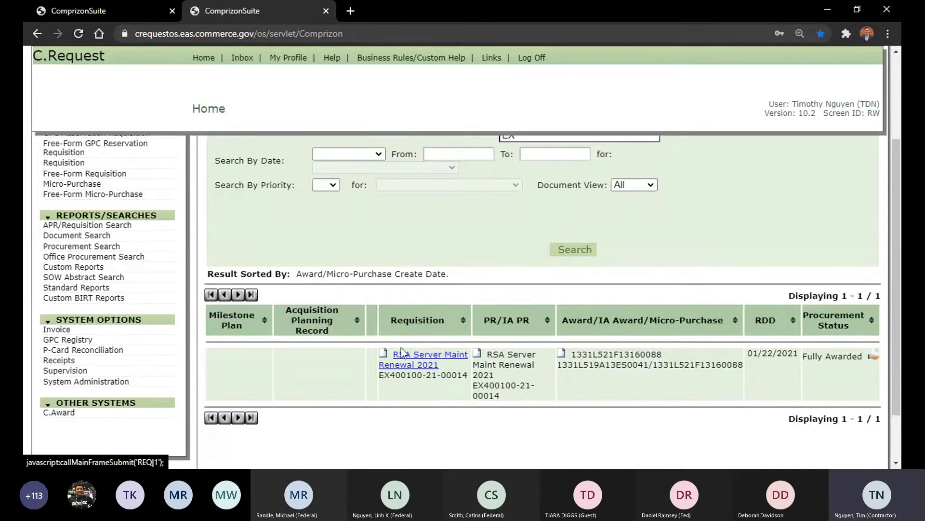
{"action": "left_click_drag", "start_coordinate": [735, 367], "coordinate": [578, 354]}
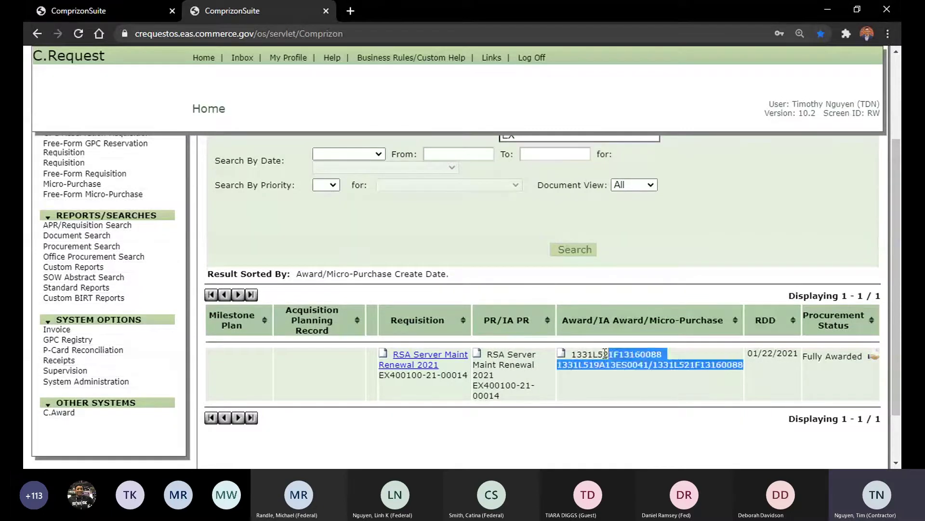
{"action": "left_click", "coordinate": [597, 355]}
{"action": "scroll", "coordinate": [620, 344], "scroll_direction": "up", "scroll_amount": 1}
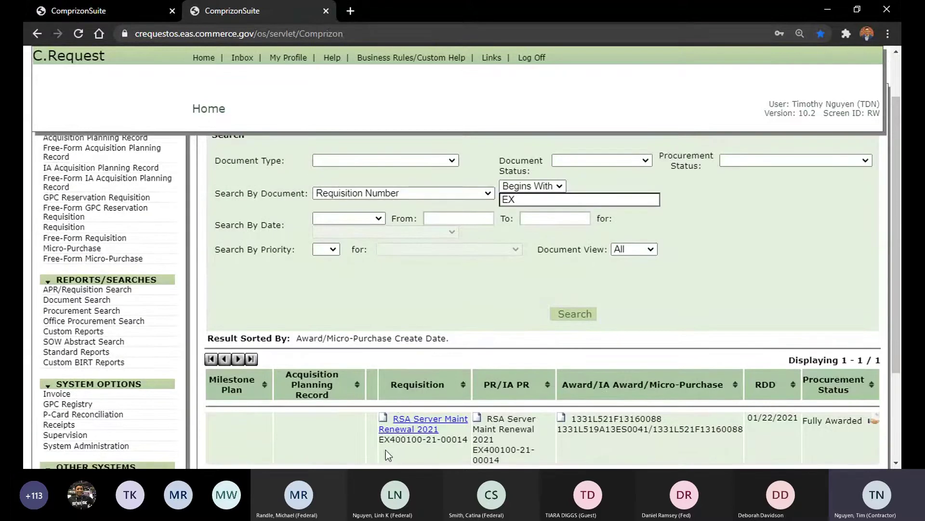
{"action": "left_click_drag", "start_coordinate": [419, 446], "coordinate": [456, 442]}
{"action": "left_click", "coordinate": [448, 435]}
{"action": "scroll", "coordinate": [467, 317], "scroll_direction": "up", "scroll_amount": 1}
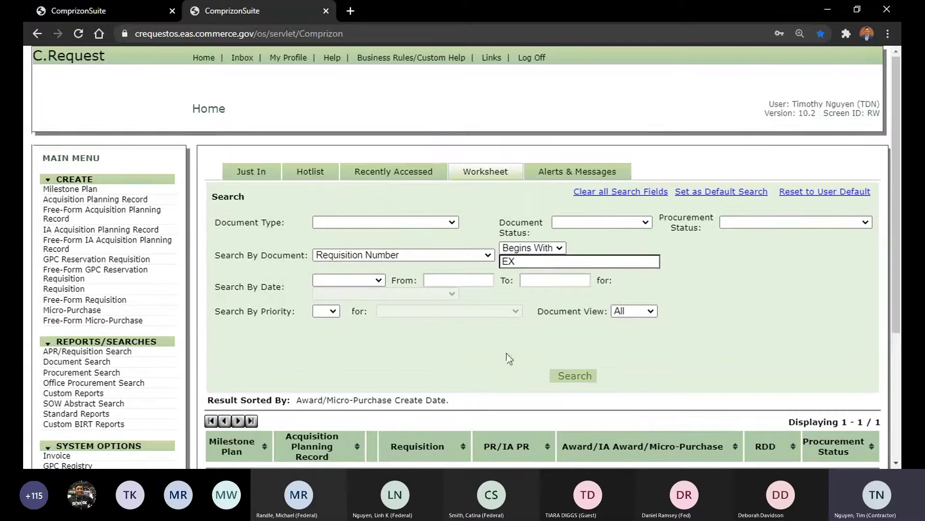
{"action": "scroll", "coordinate": [531, 261], "scroll_direction": "down", "scroll_amount": 3}
{"action": "scroll", "coordinate": [532, 257], "scroll_direction": "up", "scroll_amount": 3}
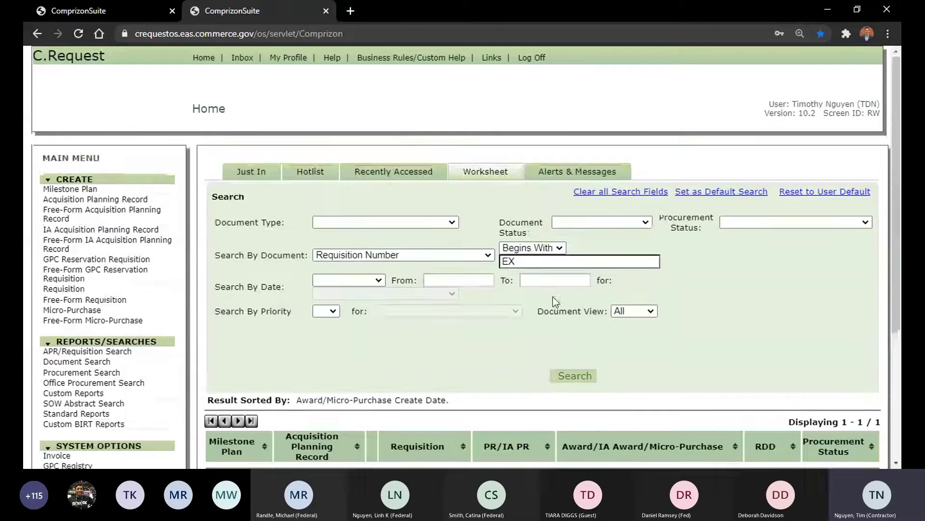
{"action": "scroll", "coordinate": [482, 284], "scroll_direction": "down", "scroll_amount": 4}
{"action": "scroll", "coordinate": [463, 277], "scroll_direction": "up", "scroll_amount": 4}
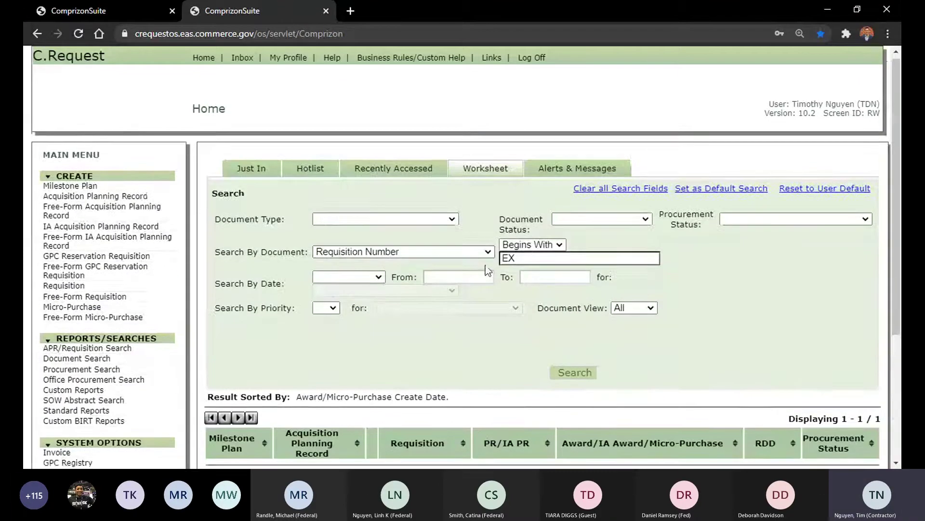
Step: Reset Search By Document and its comparison condition to blank and remove the "EX" search text
{"action": "left_click", "coordinate": [468, 253]}
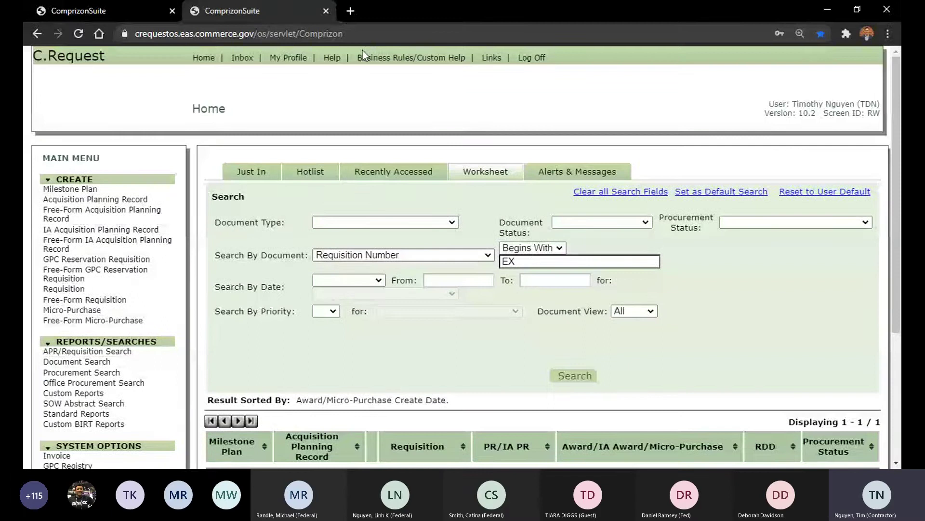
{"action": "left_click", "coordinate": [367, 16]}
{"action": "left_click", "coordinate": [532, 248]}
{"action": "left_click", "coordinate": [539, 260]}
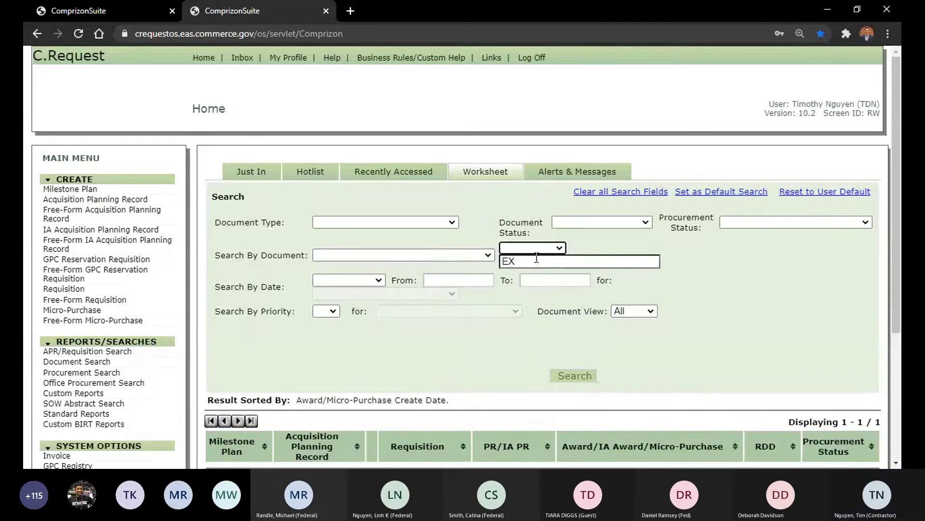
{"action": "key", "text": "Tab"}
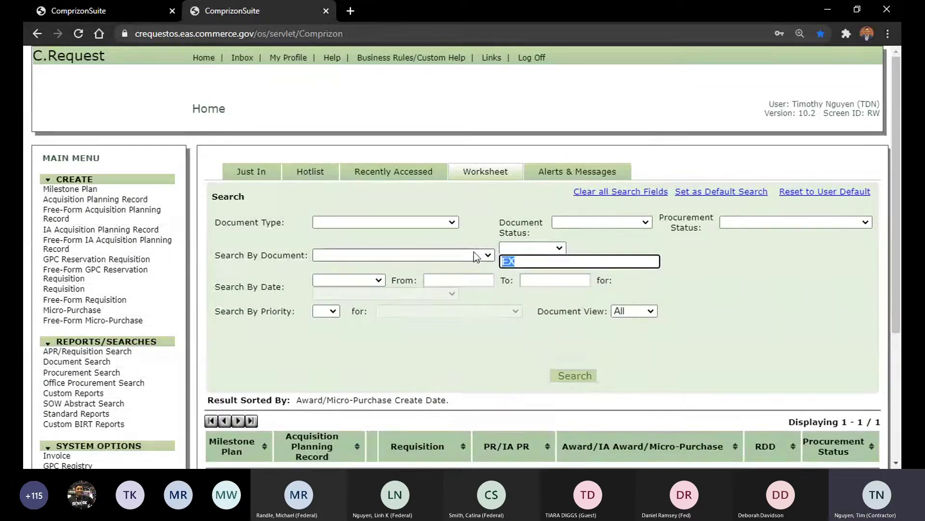
{"action": "key", "text": "BackSpace"}
{"action": "left_click", "coordinate": [645, 133]}
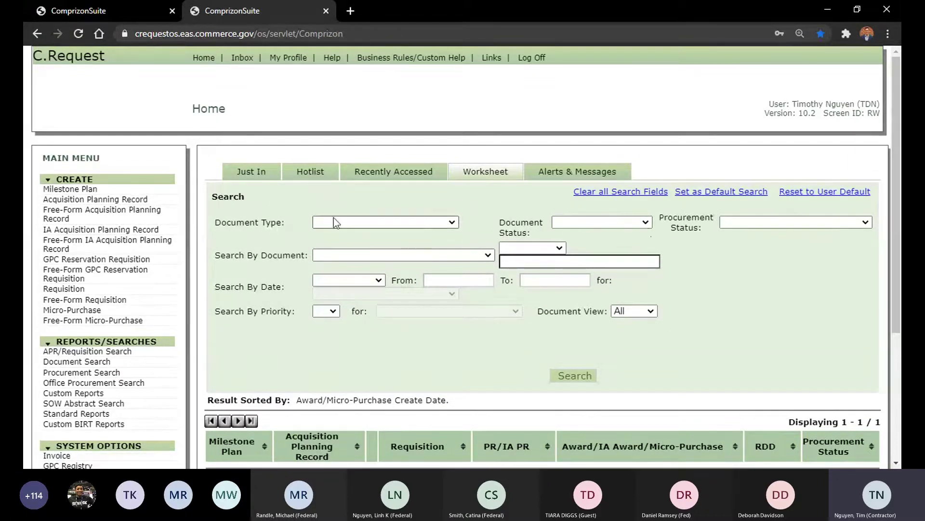
{"action": "left_click", "coordinate": [427, 225]}
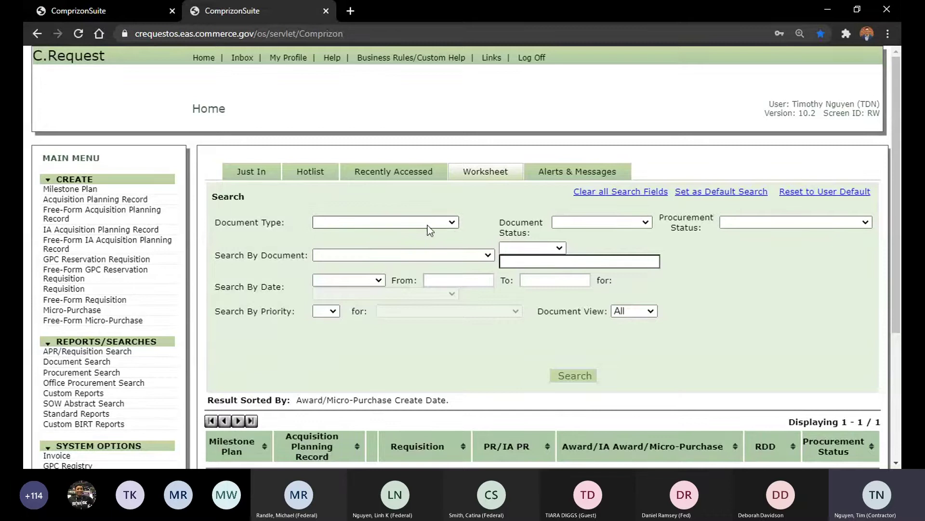
{"action": "left_click", "coordinate": [384, 287]}
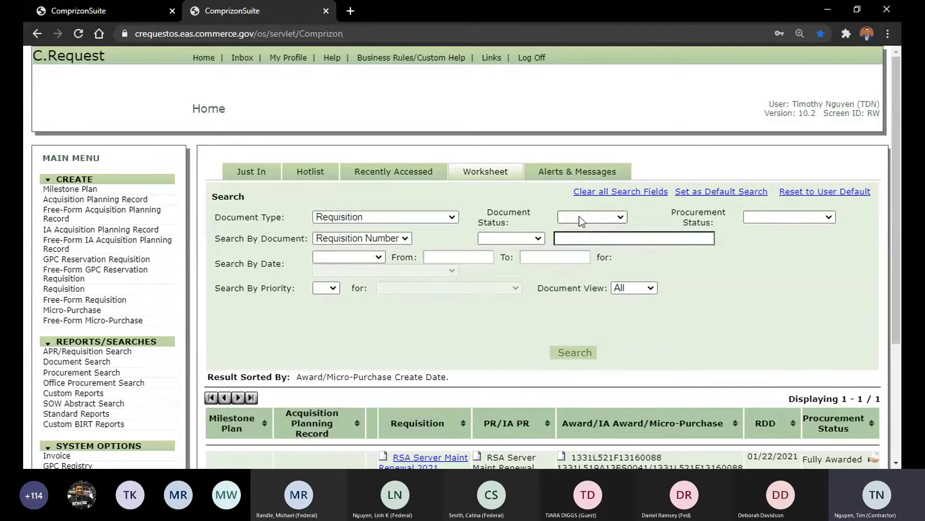
{"action": "left_click", "coordinate": [594, 246]}
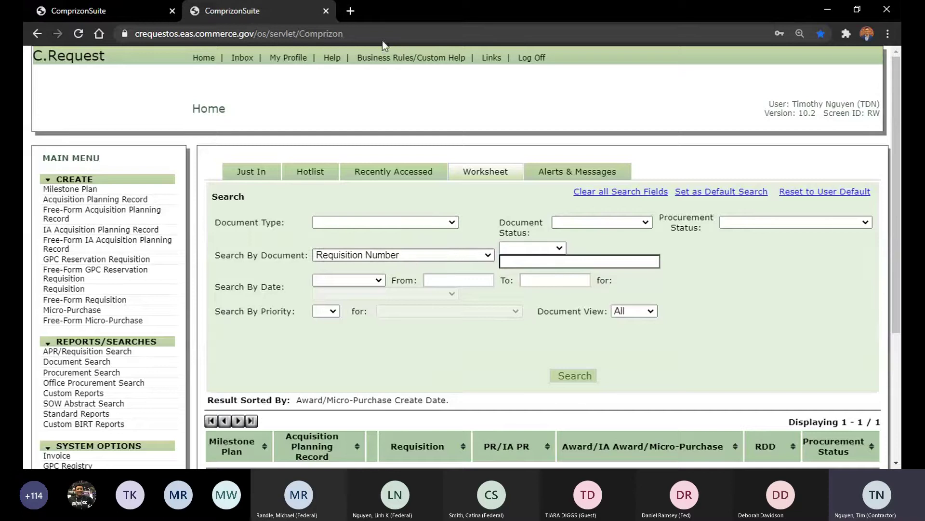
Step: Search the Worksheet for documents with Document Status Unsubmitted and look through the full result list
{"action": "left_click", "coordinate": [592, 243]}
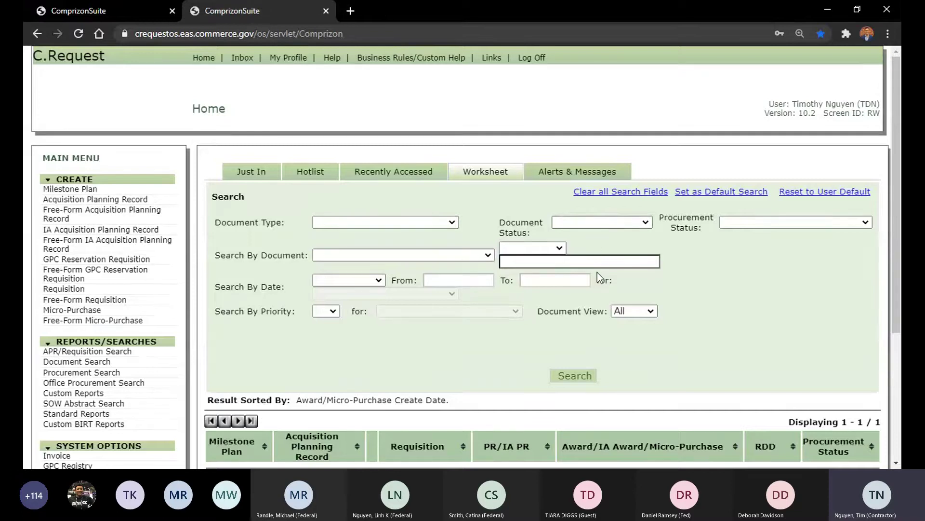
{"action": "left_click", "coordinate": [573, 378]}
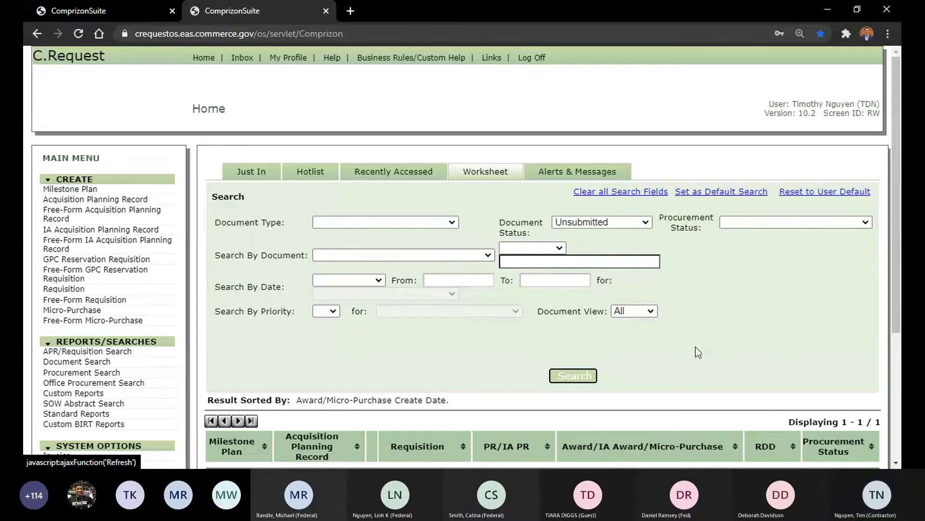
{"action": "left_click", "coordinate": [589, 376]}
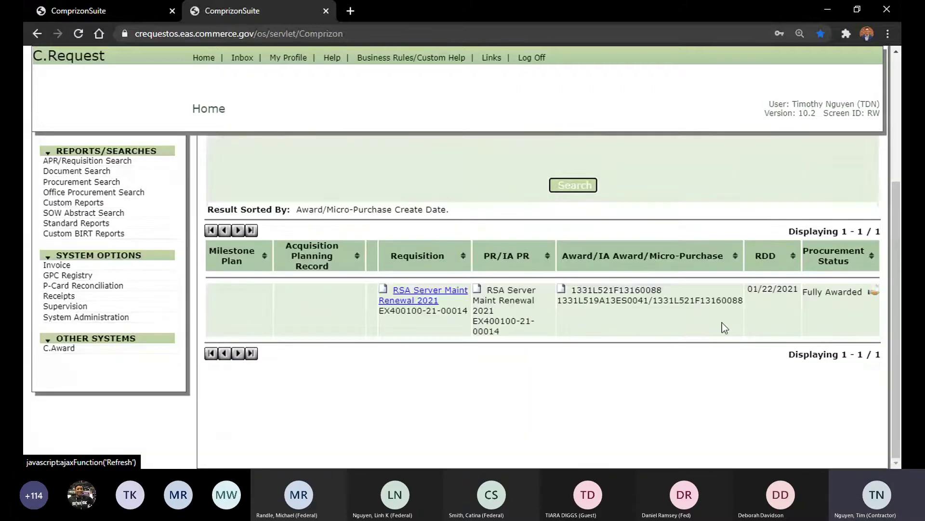
{"action": "scroll", "coordinate": [717, 339], "scroll_direction": "down", "scroll_amount": 15}
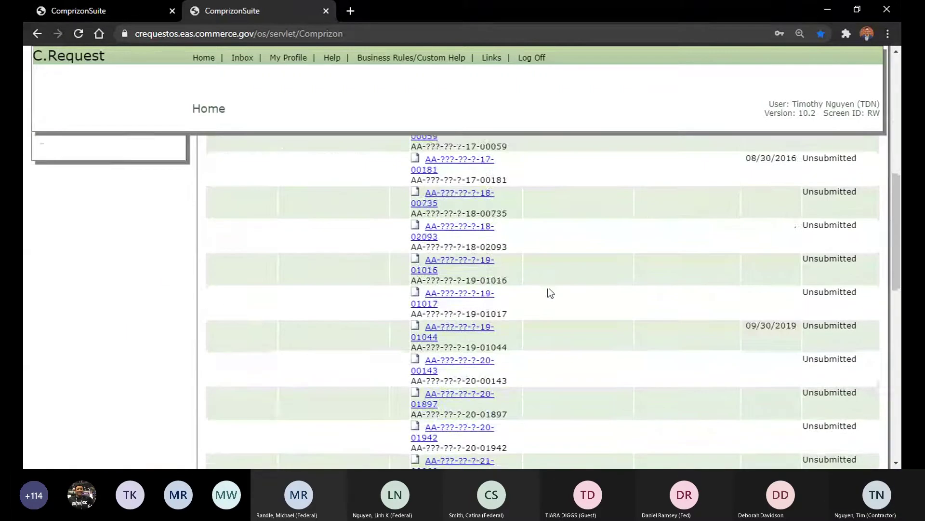
{"action": "scroll", "coordinate": [592, 337], "scroll_direction": "down", "scroll_amount": 8}
{"action": "scroll", "coordinate": [594, 369], "scroll_direction": "up", "scroll_amount": 9}
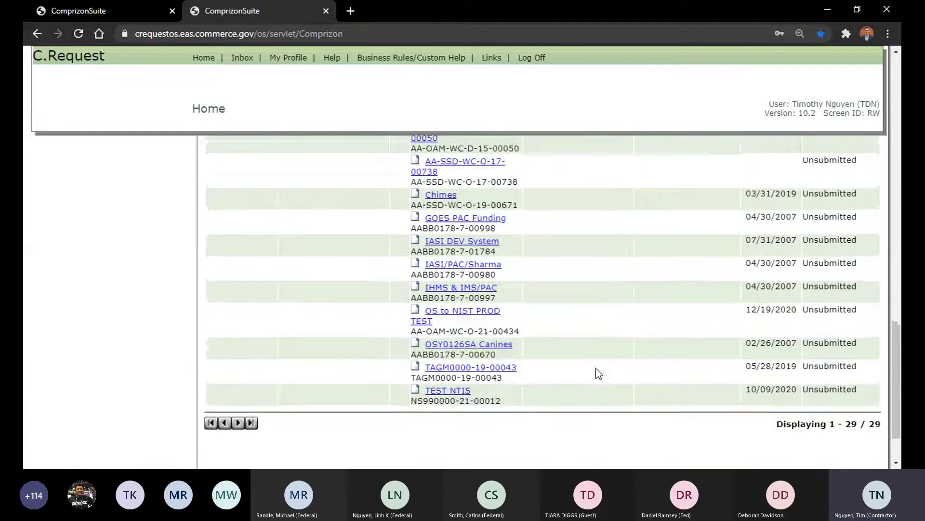
{"action": "scroll", "coordinate": [598, 373], "scroll_direction": "up", "scroll_amount": 10}
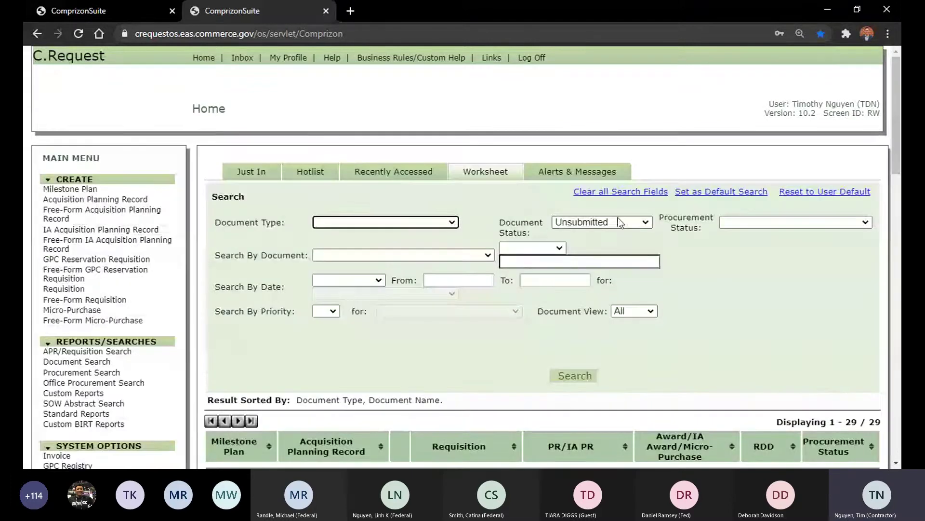
Step: Search the Worksheet for documents with Document Status Submitted and Procurement Status On Solicitation, and check the results
{"action": "left_click", "coordinate": [617, 224]}
{"action": "left_click", "coordinate": [612, 273]}
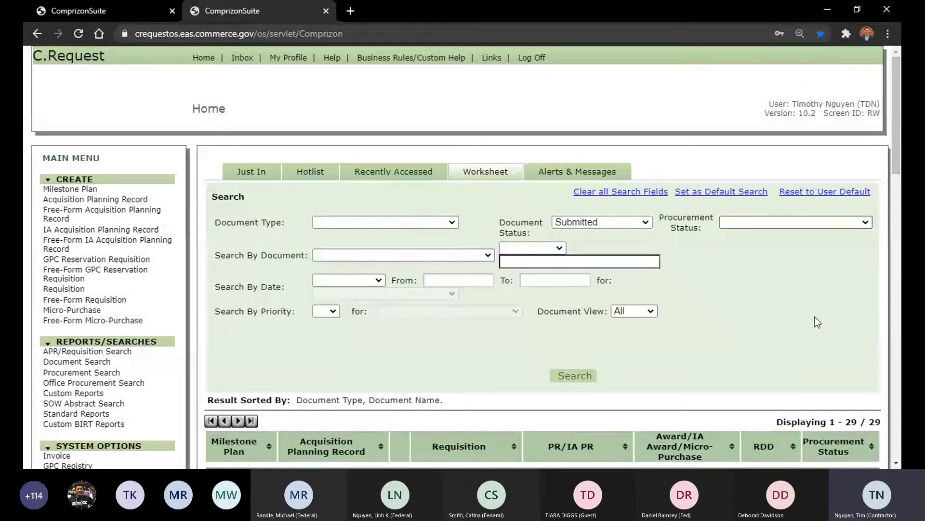
{"action": "left_click", "coordinate": [806, 284]}
{"action": "left_click", "coordinate": [574, 375]}
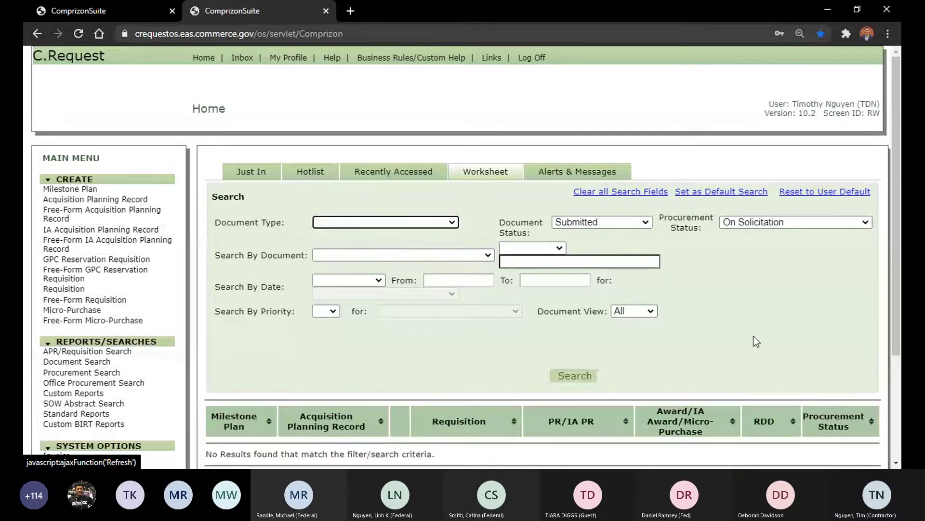
{"action": "scroll", "coordinate": [641, 315], "scroll_direction": "down", "scroll_amount": 3}
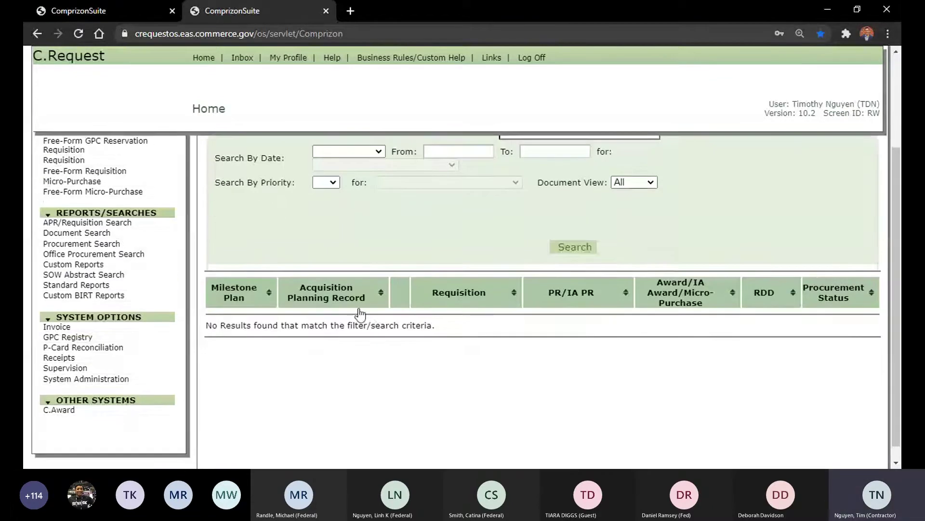
{"action": "scroll", "coordinate": [689, 277], "scroll_direction": "up", "scroll_amount": 3}
Step: Reset the Worksheet's Procurement Status criterion to blank
{"action": "left_click", "coordinate": [766, 227]}
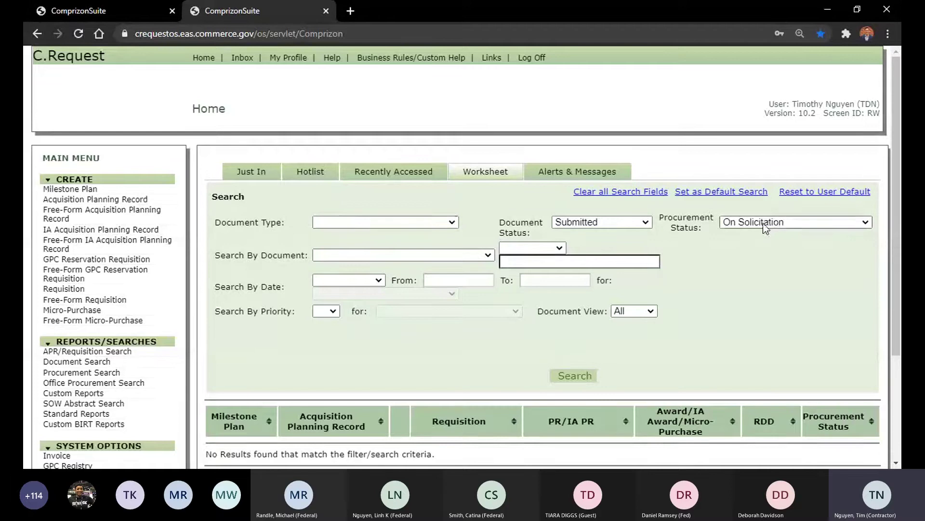
{"action": "left_click", "coordinate": [743, 235]}
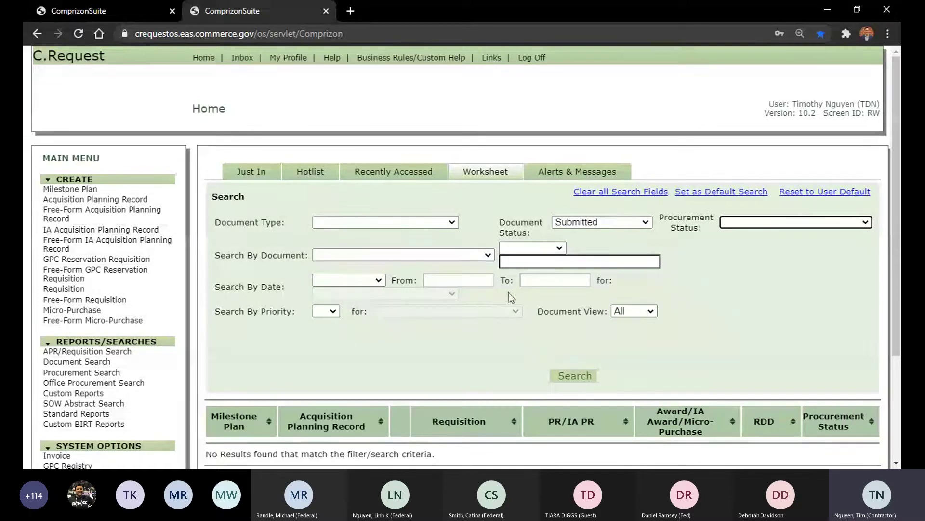
{"action": "left_click", "coordinate": [625, 112]}
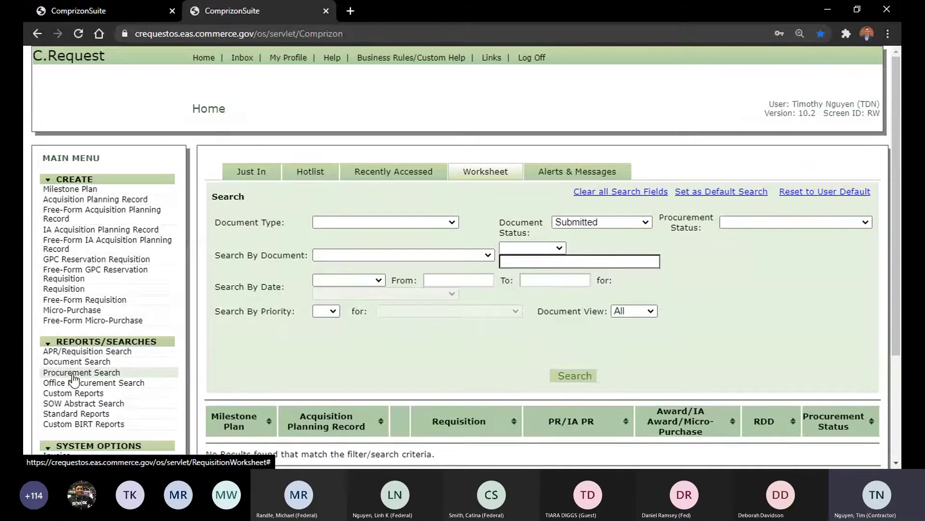
Step: Open the Procurement Search page and reset its Search By Document criterion to blank
{"action": "left_click", "coordinate": [145, 375]}
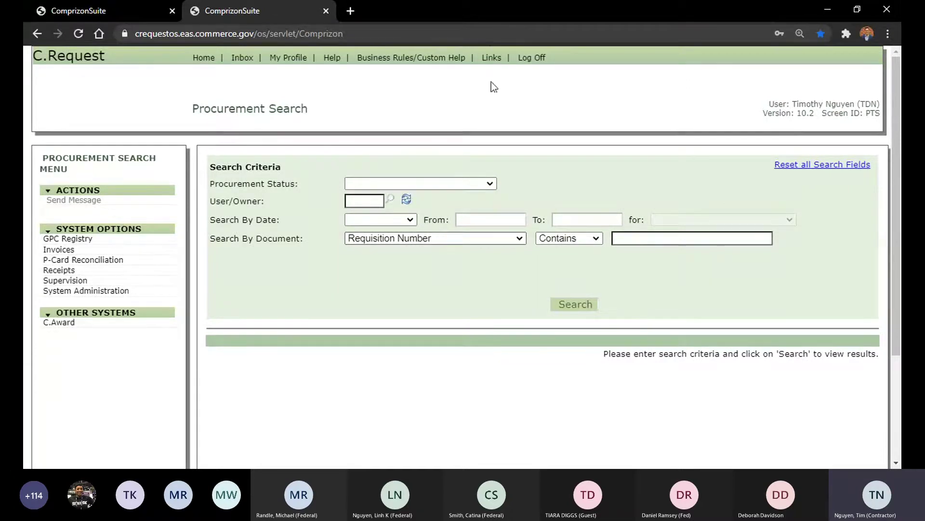
{"action": "left_click", "coordinate": [470, 5]}
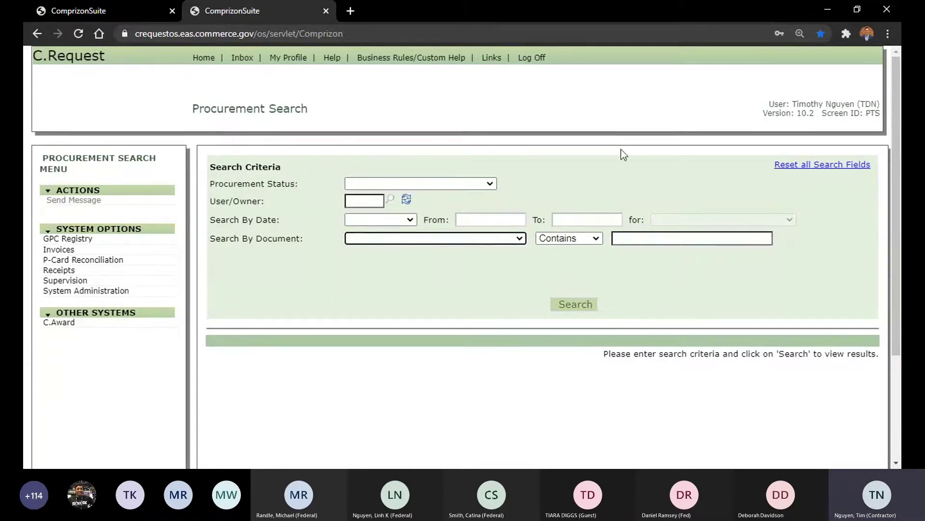
{"action": "left_click", "coordinate": [621, 149]}
Step: Switch to the C.Request test site's home page
{"action": "left_click", "coordinate": [115, 10]}
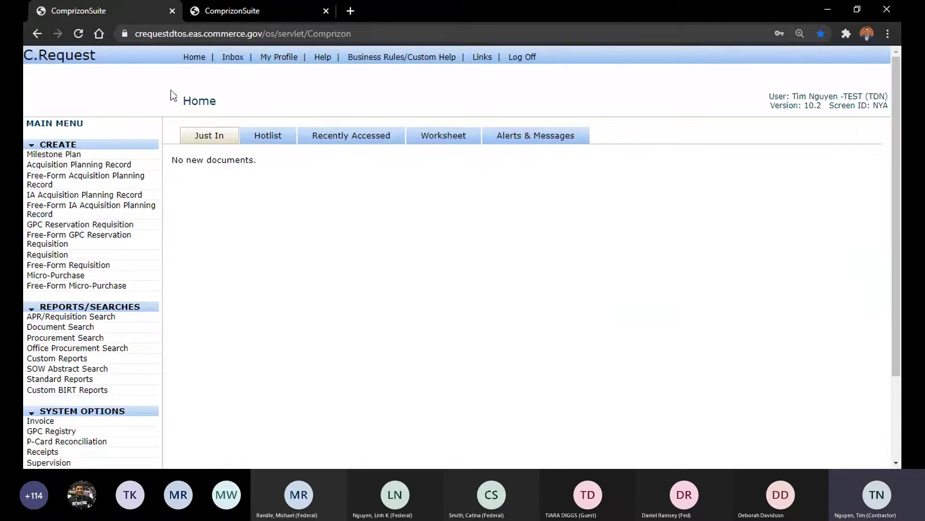
Step: View the Procurement Search page, return to the home page and open the Office Procurement Search page
{"action": "left_click", "coordinate": [82, 341]}
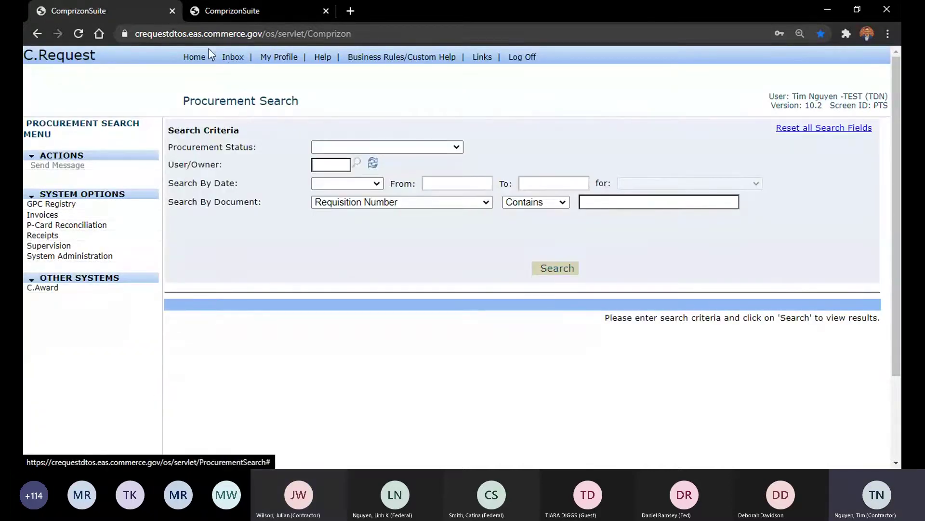
{"action": "left_click", "coordinate": [193, 57]}
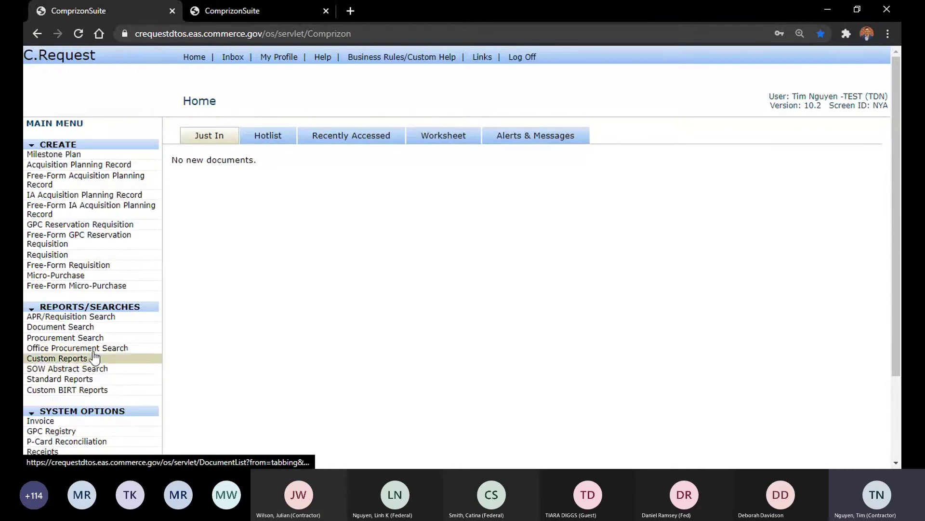
{"action": "left_click", "coordinate": [93, 347]}
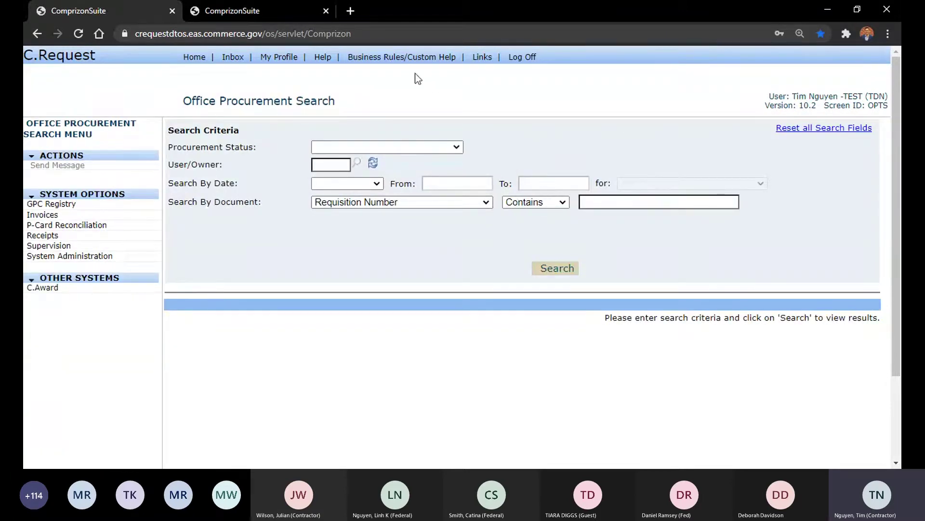
{"action": "left_click_drag", "start_coordinate": [176, 85], "coordinate": [388, 114]}
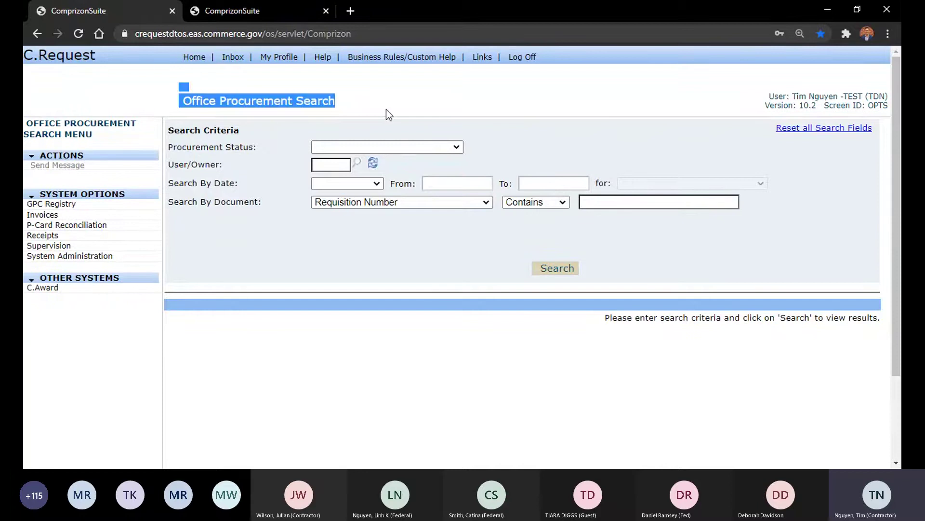
{"action": "left_click", "coordinate": [387, 110]}
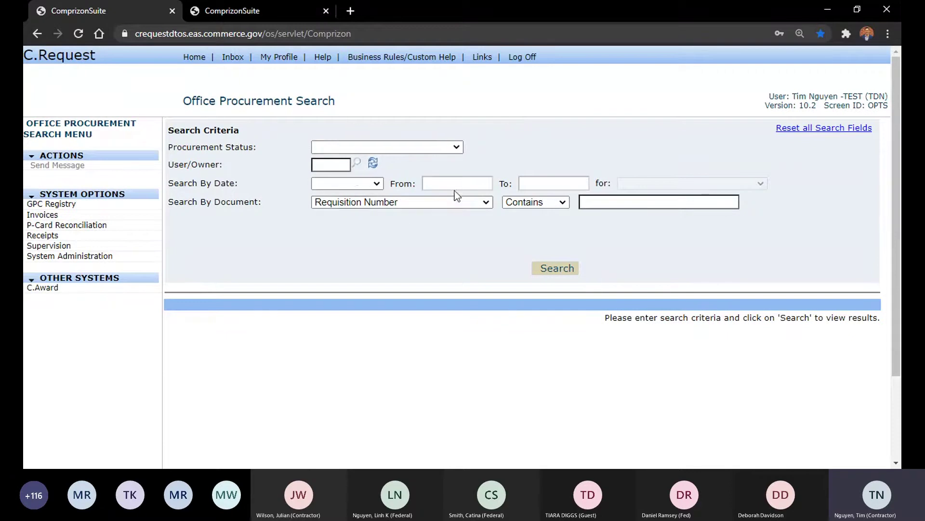
Step: Reset both the Search By Document field and its match condition to blank
{"action": "left_click", "coordinate": [460, 203]}
{"action": "left_click", "coordinate": [461, 210]}
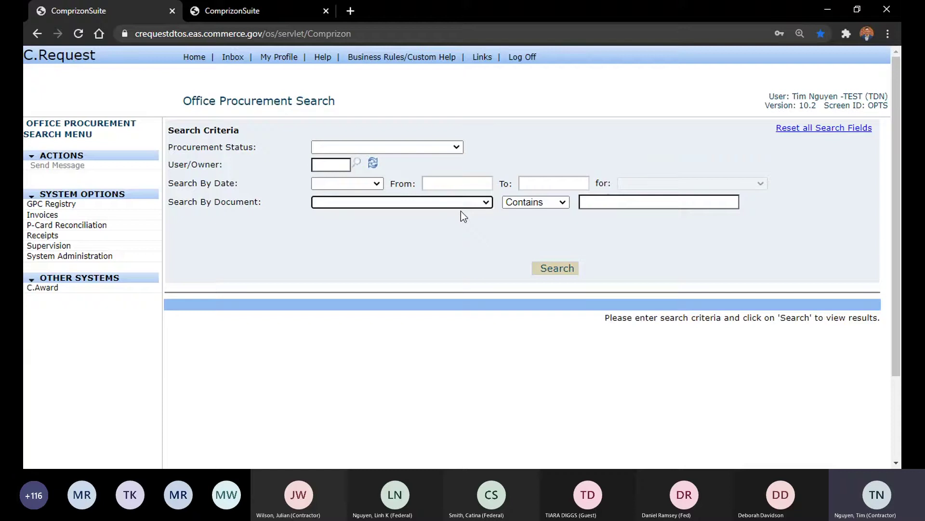
{"action": "left_click", "coordinate": [552, 208]}
{"action": "left_click", "coordinate": [555, 214]}
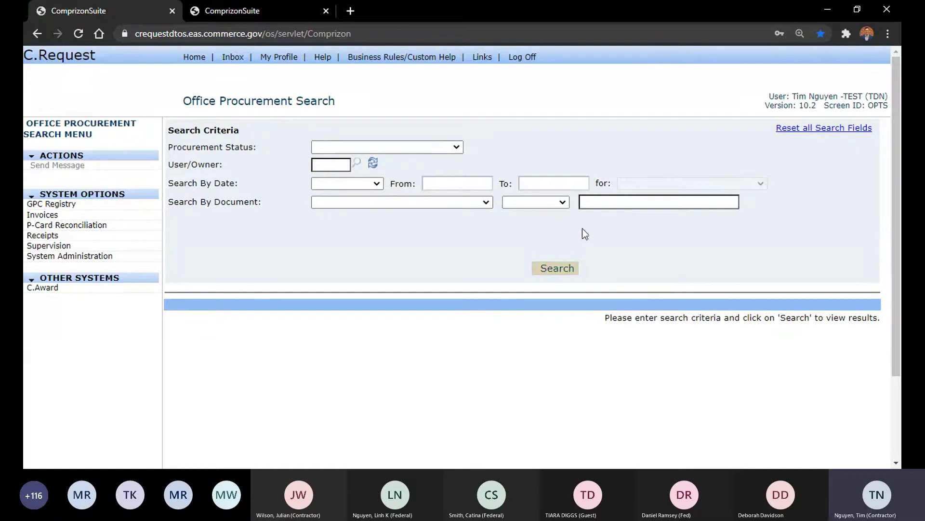
Step: Open the User/Owner lookup, enlarge the page for readability and fill in the owner's user code
{"action": "left_click", "coordinate": [327, 162]}
{"action": "left_click", "coordinate": [357, 164]}
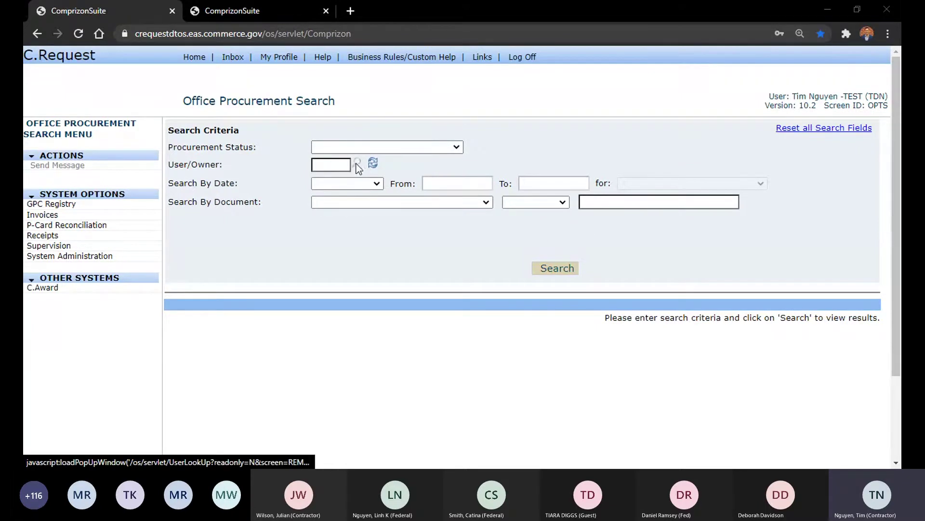
{"action": "left_click", "coordinate": [484, 41]}
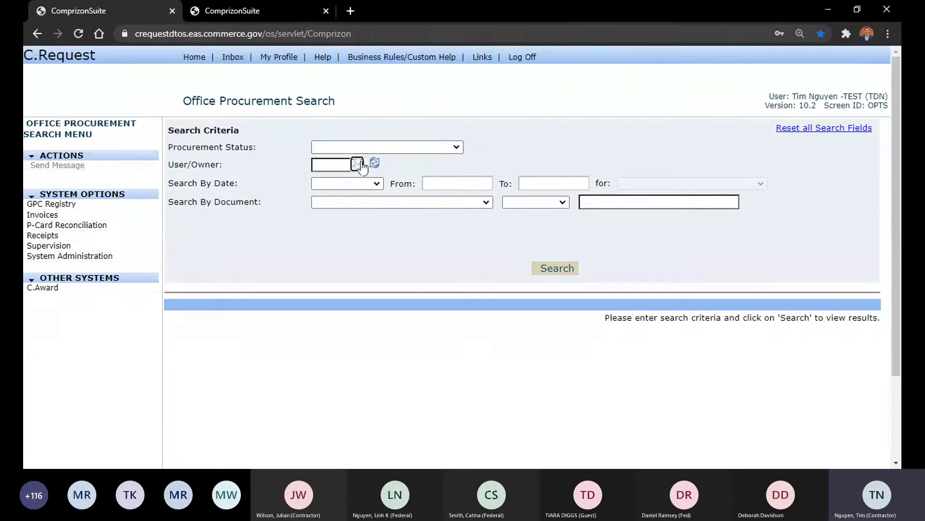
{"action": "key", "text": "ctrl+plus"}
{"action": "key", "text": "ctrl+plus"}
{"action": "key", "text": "ctrl+plus"}
{"action": "key", "text": "ctrl+plus"}
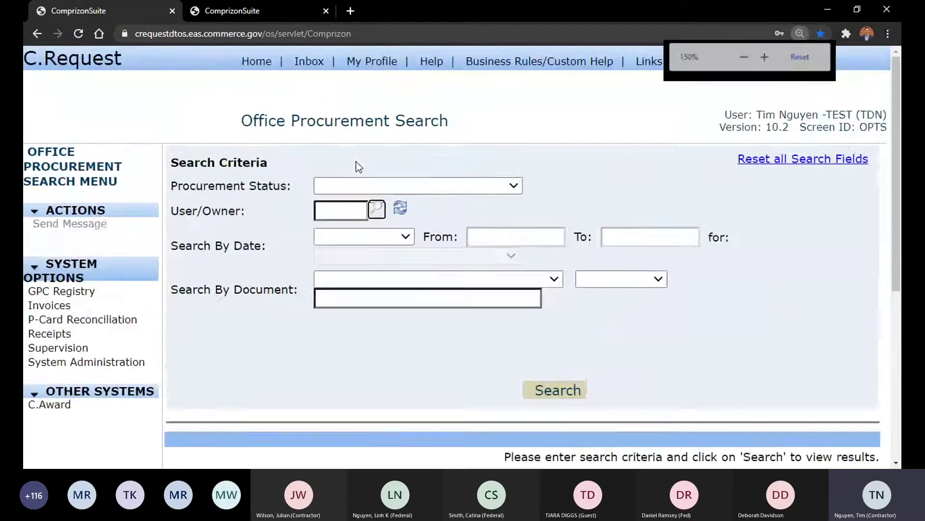
{"action": "key", "text": "ctrl+minus"}
{"action": "key", "text": "ctrl+minus"}
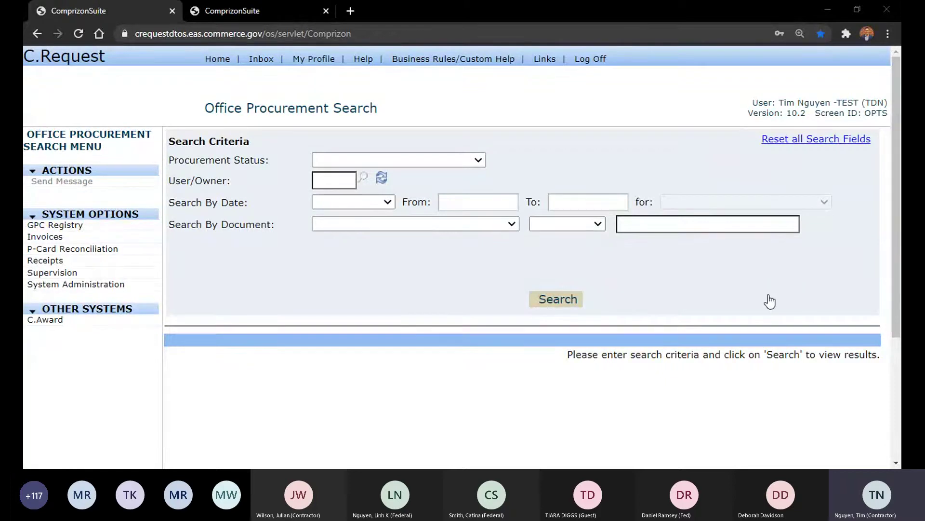
{"action": "type", "text": "JWI"}
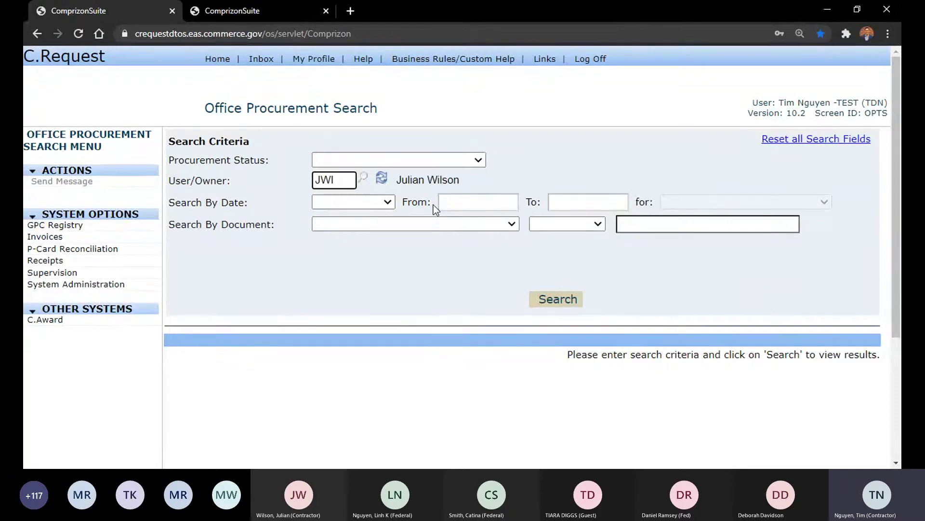
Step: Re-enter the owner's user code, refresh the owner name and search for that owner's procurement documents
{"action": "left_click_drag", "start_coordinate": [346, 183], "coordinate": [302, 179]}
{"action": "key", "text": "BackSpace"}
{"action": "type", "text": "JWQ"}
{"action": "left_click", "coordinate": [381, 179]}
{"action": "left_click", "coordinate": [556, 298]}
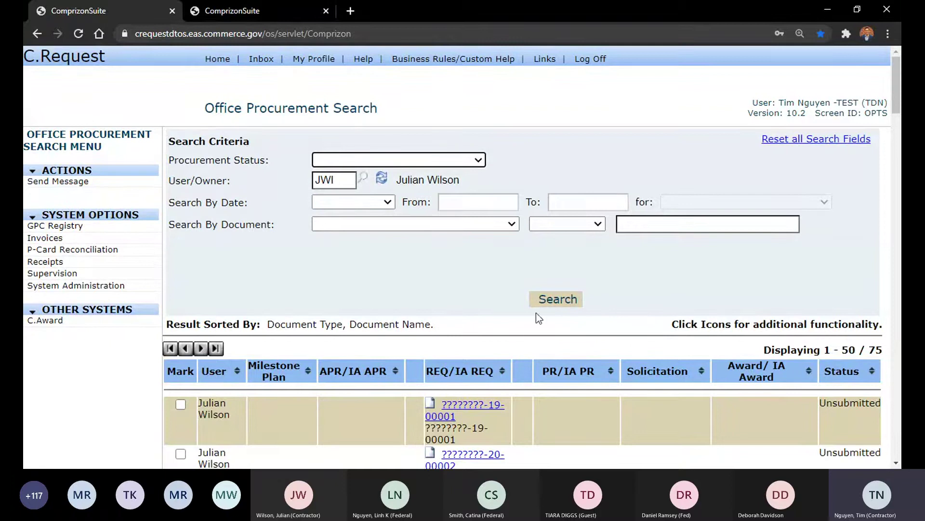
Step: Examine the document names, related records and statuses in the owner's search results
{"action": "scroll", "coordinate": [514, 305], "scroll_direction": "down", "scroll_amount": 3}
{"action": "scroll", "coordinate": [514, 306], "scroll_direction": "down", "scroll_amount": 12}
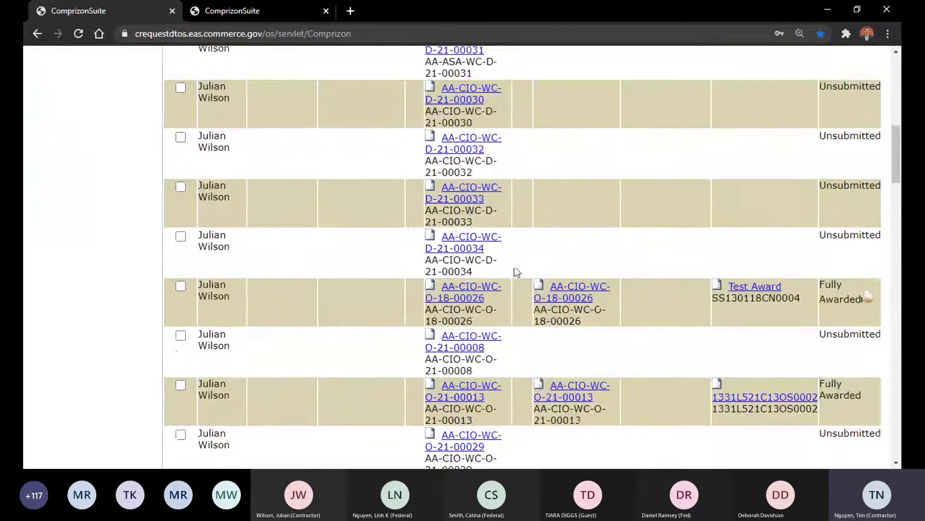
{"action": "scroll", "coordinate": [516, 274], "scroll_direction": "down", "scroll_amount": 12}
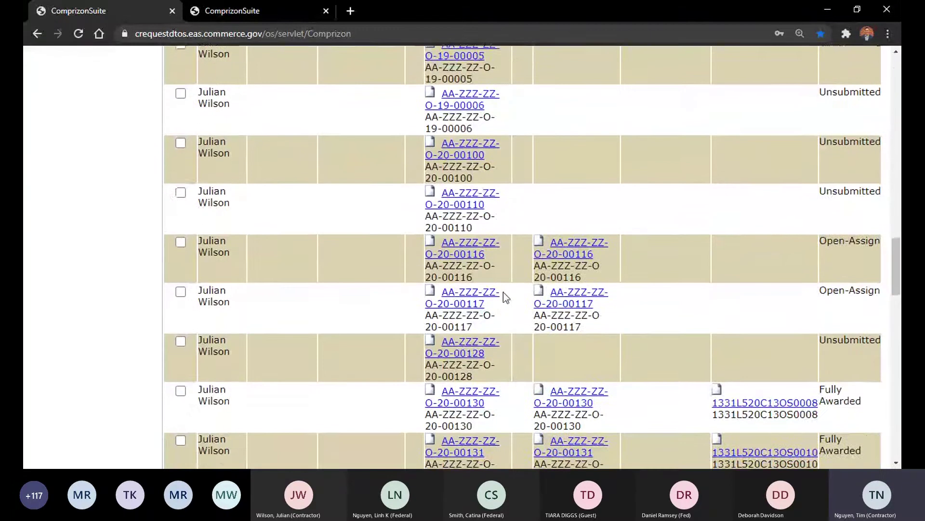
{"action": "scroll", "coordinate": [503, 305], "scroll_direction": "down", "scroll_amount": 9}
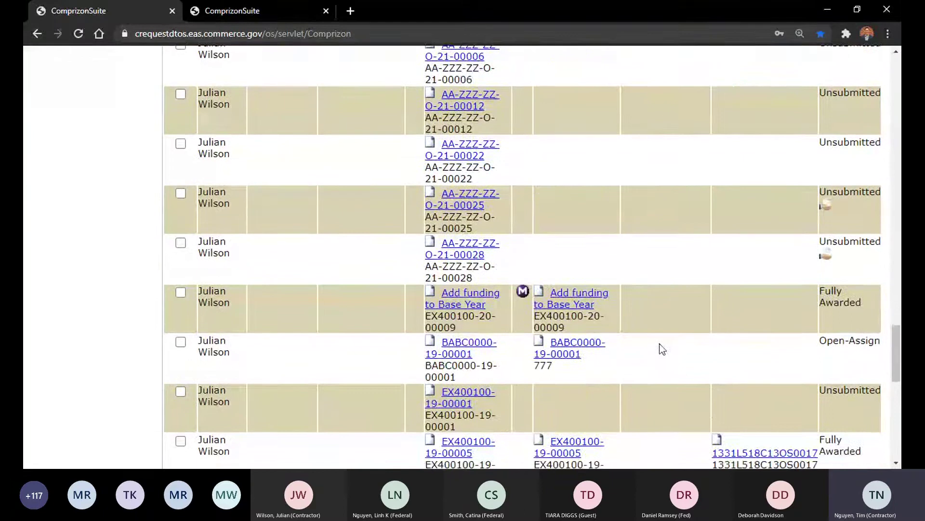
{"action": "scroll", "coordinate": [511, 289], "scroll_direction": "up", "scroll_amount": 5}
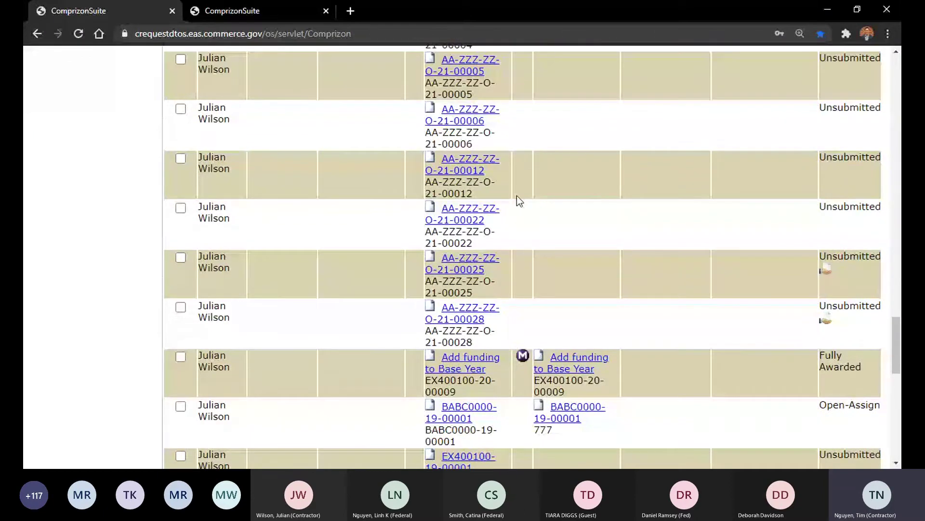
{"action": "scroll", "coordinate": [517, 195], "scroll_direction": "down", "scroll_amount": 10}
{"action": "scroll", "coordinate": [470, 266], "scroll_direction": "down", "scroll_amount": 3}
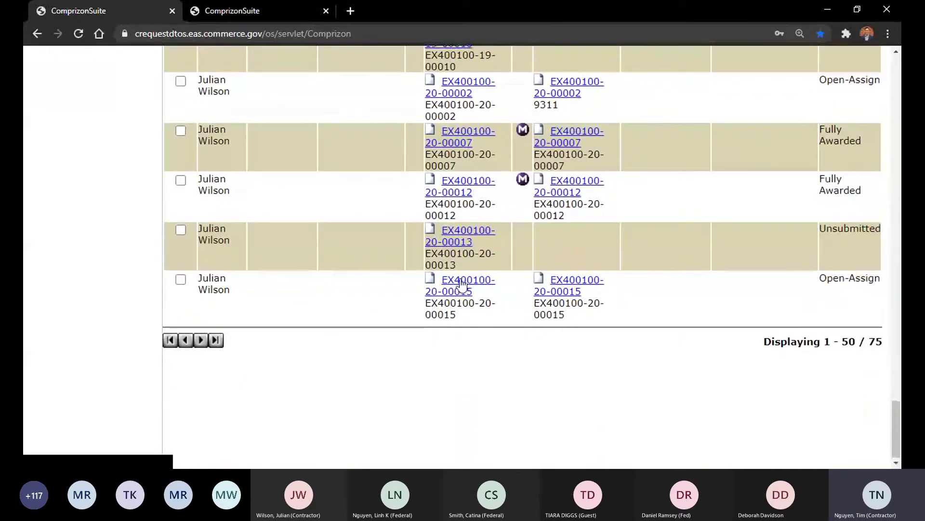
{"action": "scroll", "coordinate": [458, 273], "scroll_direction": "up", "scroll_amount": 8}
{"action": "scroll", "coordinate": [519, 263], "scroll_direction": "up", "scroll_amount": 10}
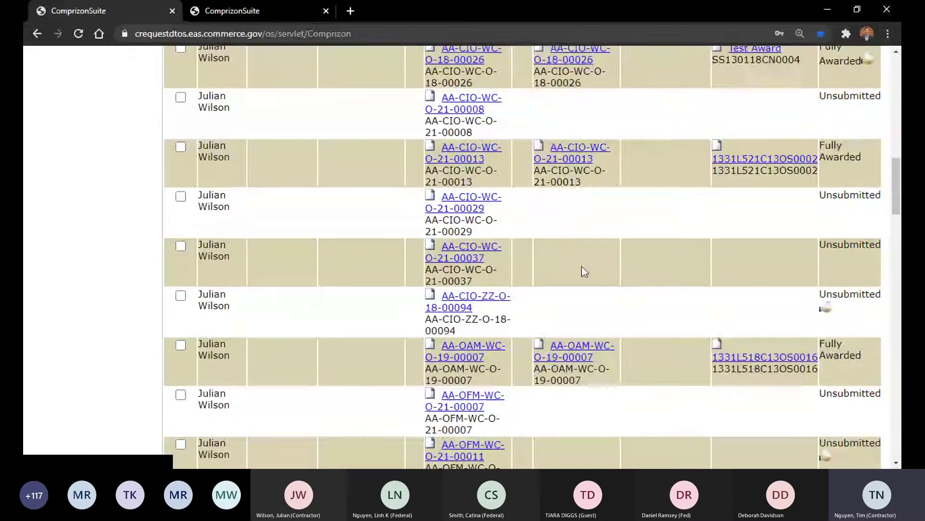
{"action": "scroll", "coordinate": [612, 174], "scroll_direction": "up", "scroll_amount": 5}
{"action": "scroll", "coordinate": [611, 171], "scroll_direction": "up", "scroll_amount": 7}
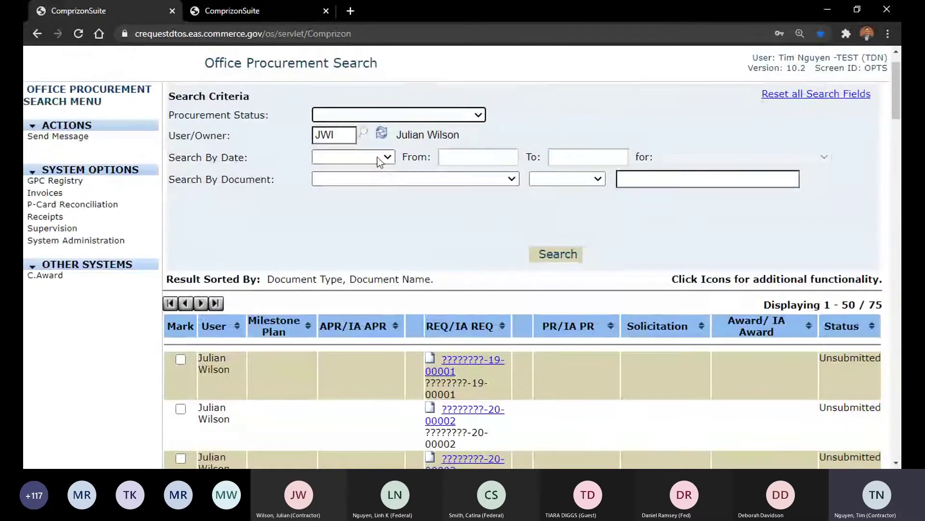
Step: Search the owner's documents for a Requisition Name that contains "deob"
{"action": "left_click", "coordinate": [453, 178]}
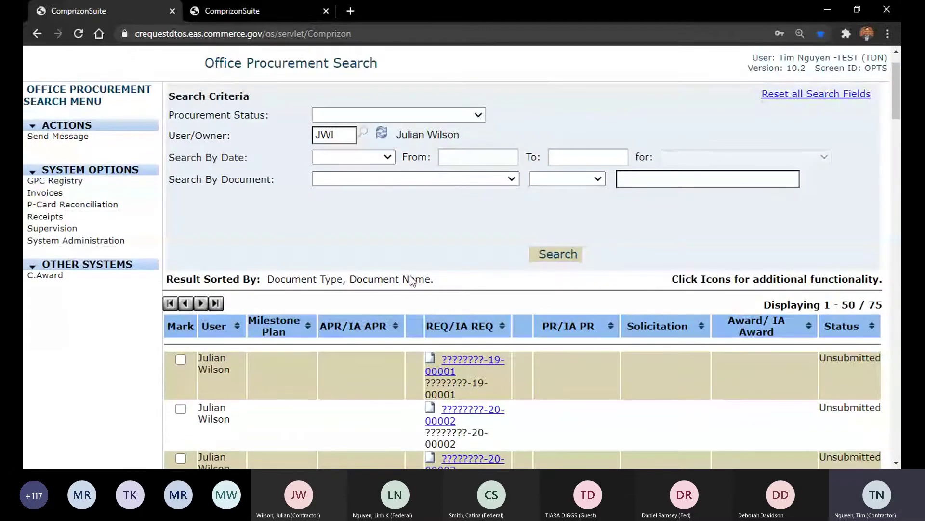
{"action": "left_click", "coordinate": [413, 281]}
{"action": "left_click", "coordinate": [665, 177]}
{"action": "type", "text": "deob"}
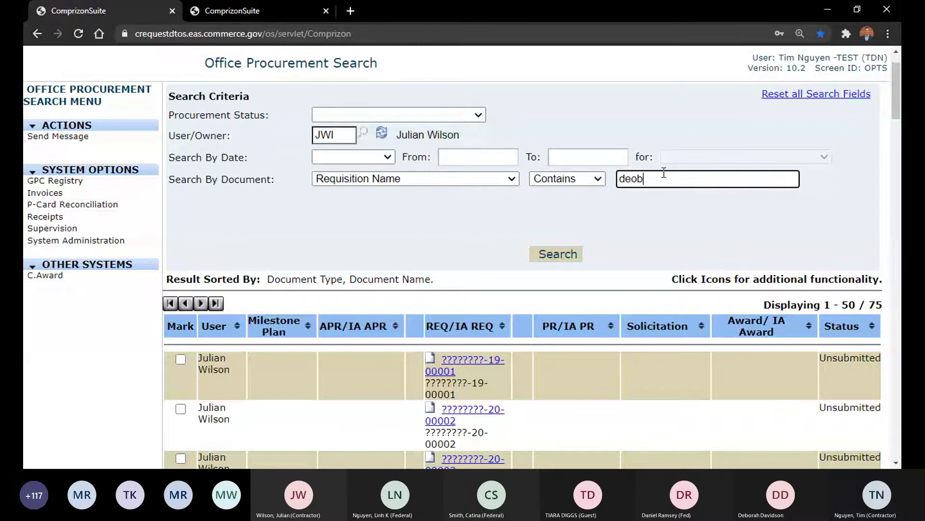
{"action": "key", "text": "Return"}
Step: Shorten the Requisition Name search text to "de" and run the search again
{"action": "left_click", "coordinate": [664, 174]}
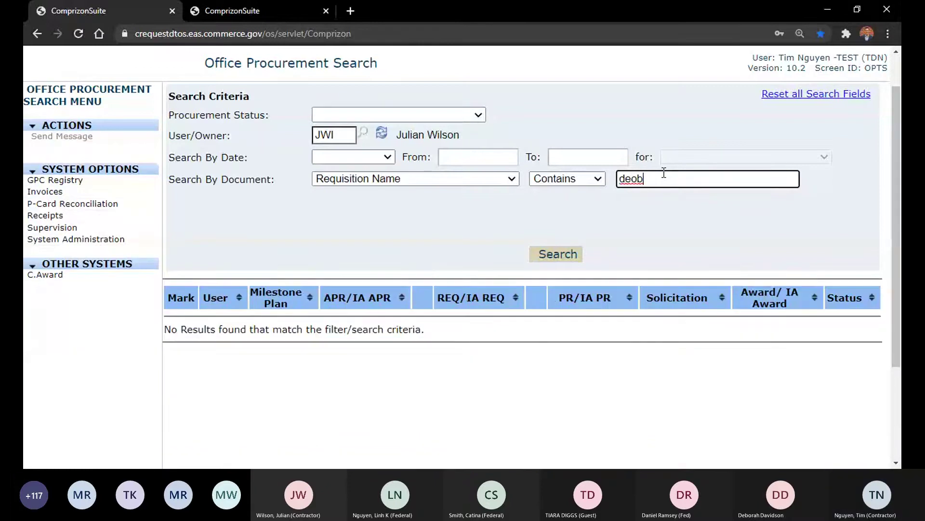
{"action": "key", "text": "BackSpace"}
{"action": "key", "text": "BackSpace"}
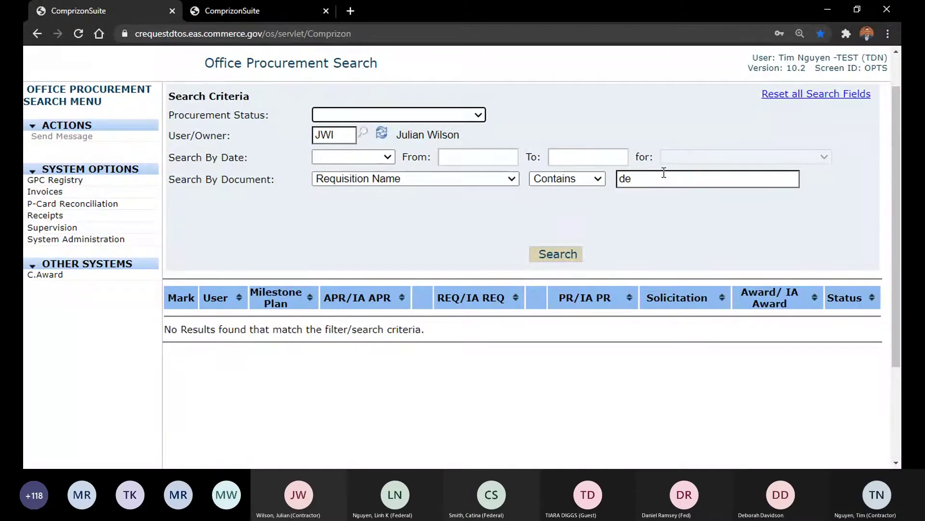
{"action": "left_click", "coordinate": [573, 257]}
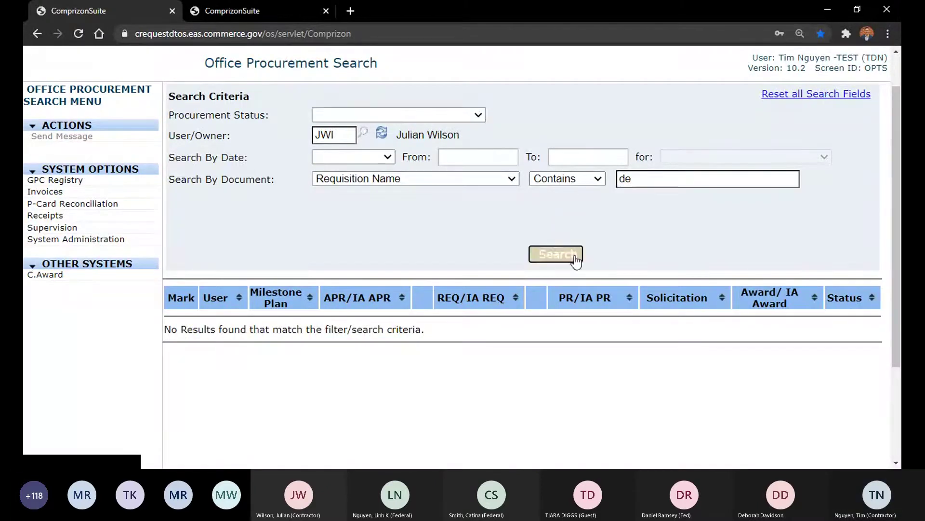
Step: Clear the Search By Document field, match condition and search text, and search again by owner only
{"action": "left_click", "coordinate": [444, 181]}
{"action": "left_click", "coordinate": [452, 195]}
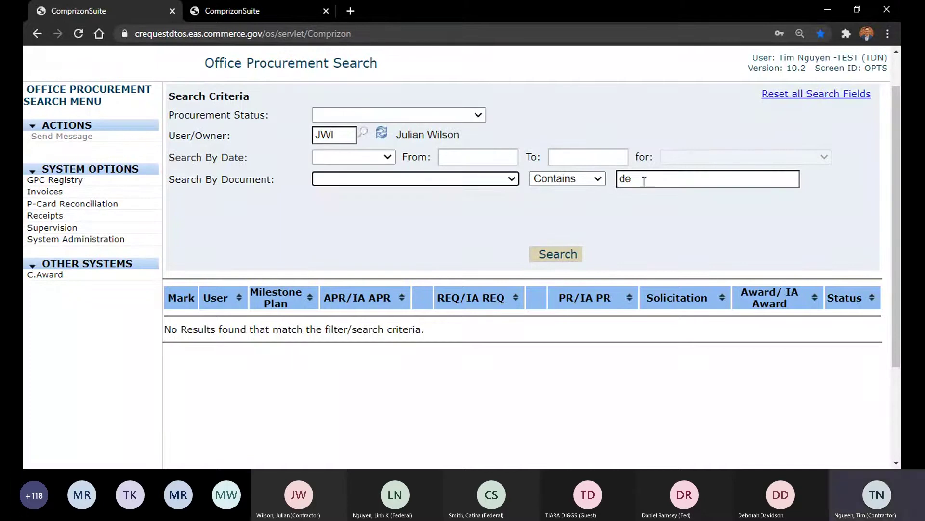
{"action": "left_click_drag", "start_coordinate": [644, 180], "coordinate": [596, 175]}
{"action": "key", "text": "BackSpace"}
{"action": "left_click", "coordinate": [567, 179]}
{"action": "left_click", "coordinate": [564, 191]}
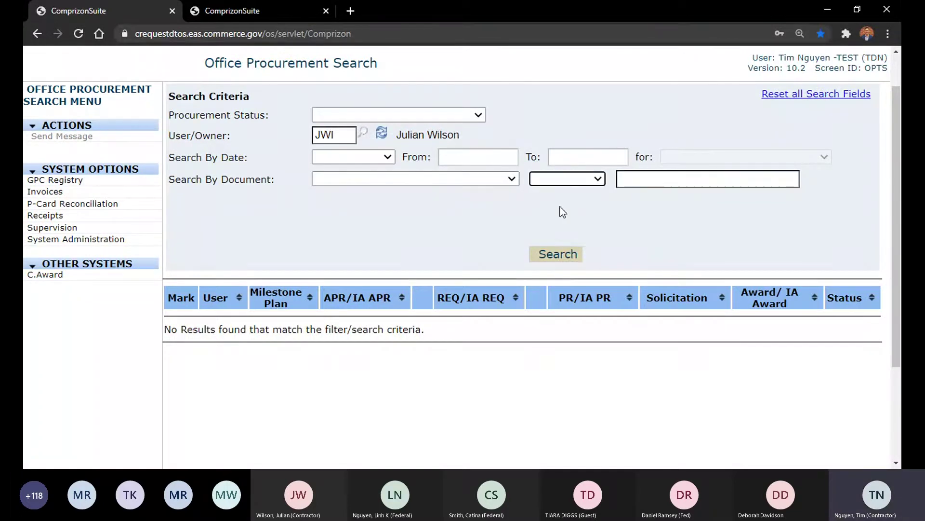
{"action": "left_click", "coordinate": [557, 260]}
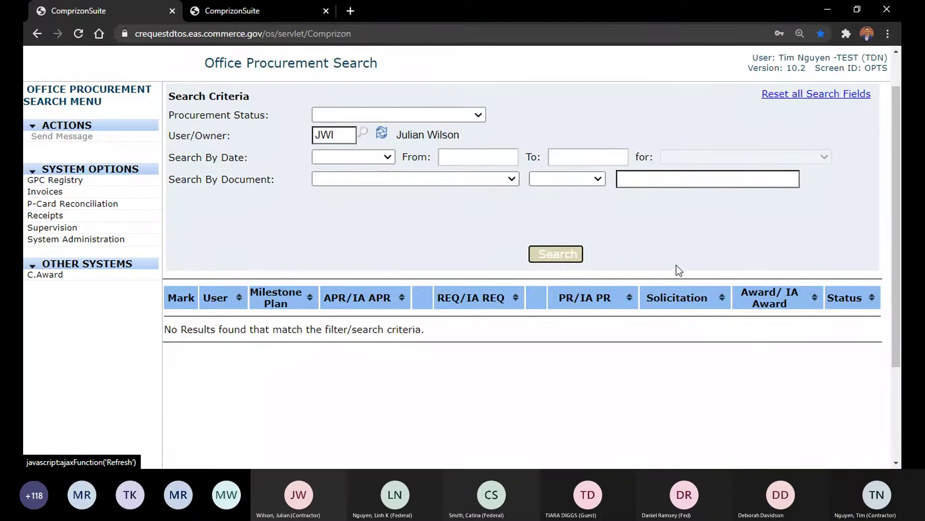
Step: Review the owner's results, comparing the name and number of the "Add funding to Base Year" requisition with the other entries
{"action": "scroll", "coordinate": [679, 267], "scroll_direction": "down", "scroll_amount": 7}
{"action": "scroll", "coordinate": [673, 301], "scroll_direction": "down", "scroll_amount": 8}
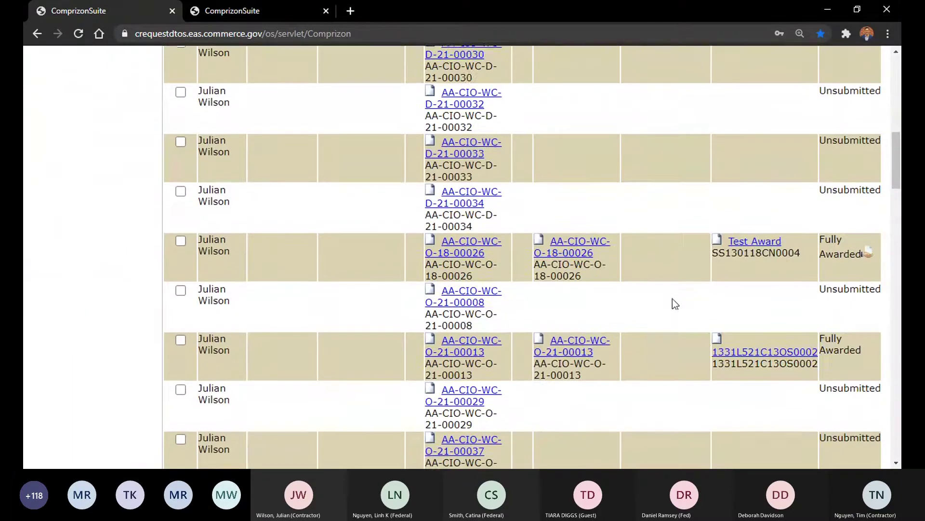
{"action": "scroll", "coordinate": [553, 221], "scroll_direction": "down", "scroll_amount": 10}
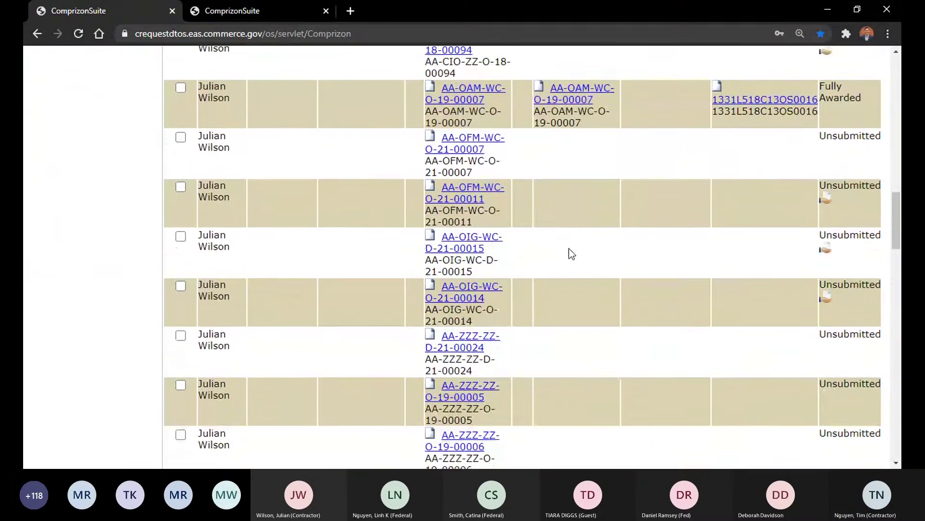
{"action": "scroll", "coordinate": [572, 254], "scroll_direction": "down", "scroll_amount": 5}
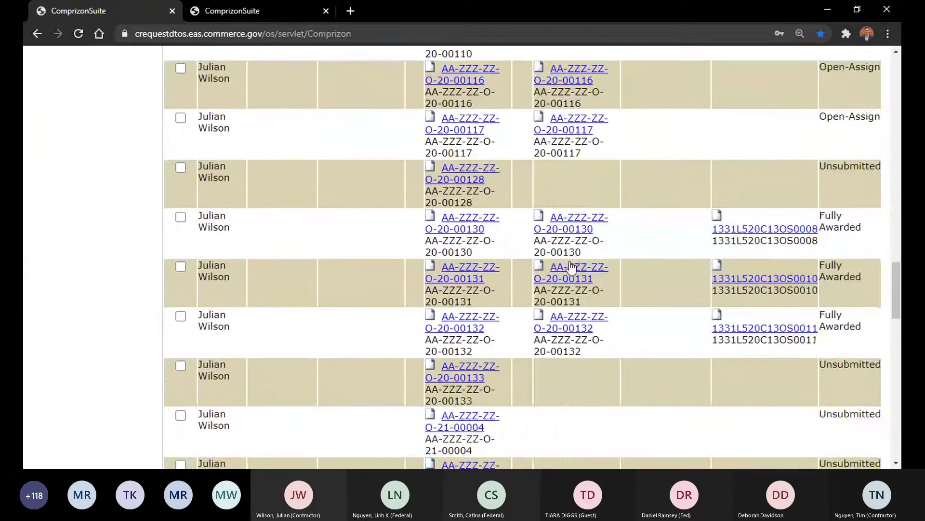
{"action": "scroll", "coordinate": [503, 312], "scroll_direction": "down", "scroll_amount": 5}
{"action": "scroll", "coordinate": [503, 320], "scroll_direction": "down", "scroll_amount": 5}
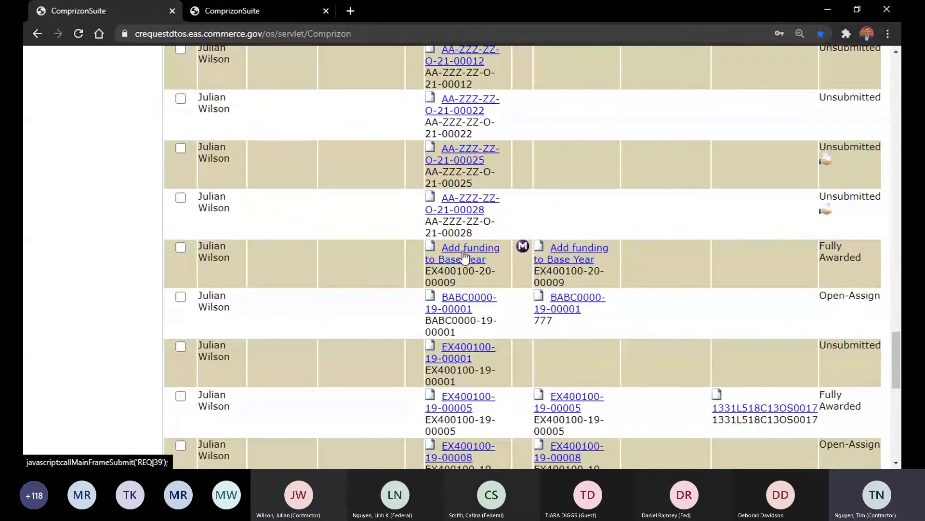
{"action": "left_click_drag", "start_coordinate": [458, 279], "coordinate": [423, 273]}
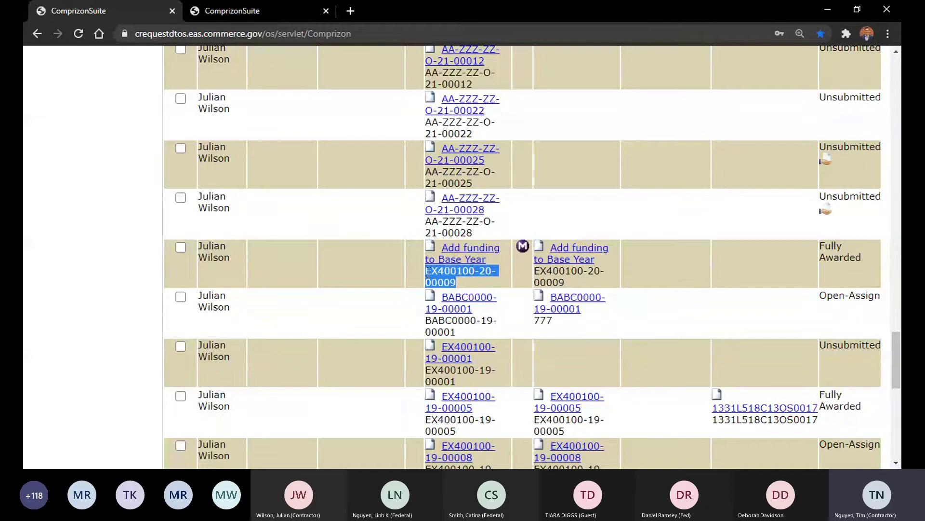
{"action": "left_click", "coordinate": [439, 272]}
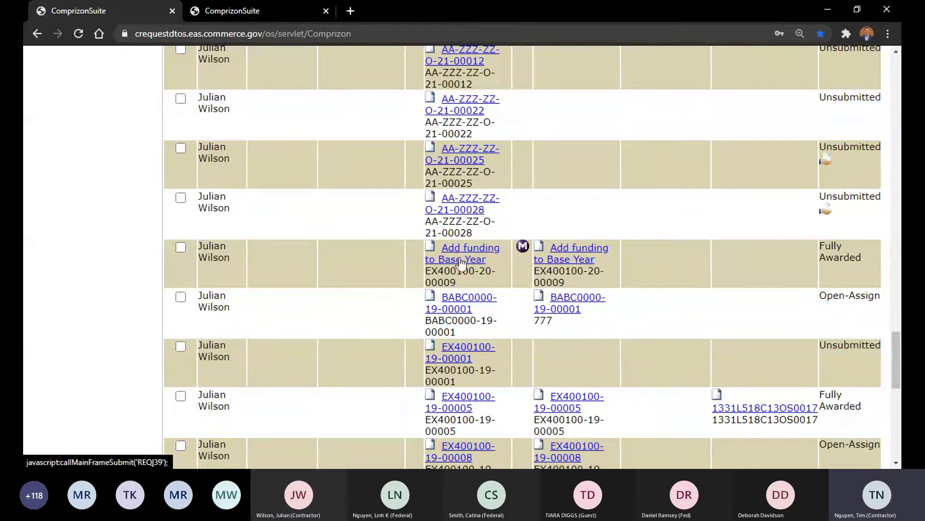
{"action": "scroll", "coordinate": [587, 253], "scroll_direction": "up", "scroll_amount": 1}
{"action": "scroll", "coordinate": [587, 253], "scroll_direction": "up", "scroll_amount": 20}
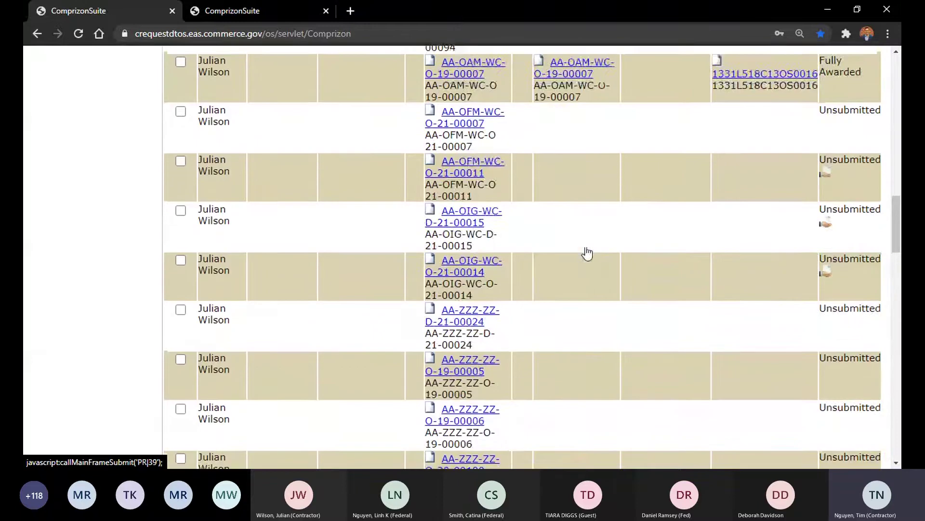
Step: Find the "Add funding to Base Year" requisition in the owner's results, open it and look over its Requisition Summary
{"action": "scroll", "coordinate": [588, 251], "scroll_direction": "up", "scroll_amount": 2}
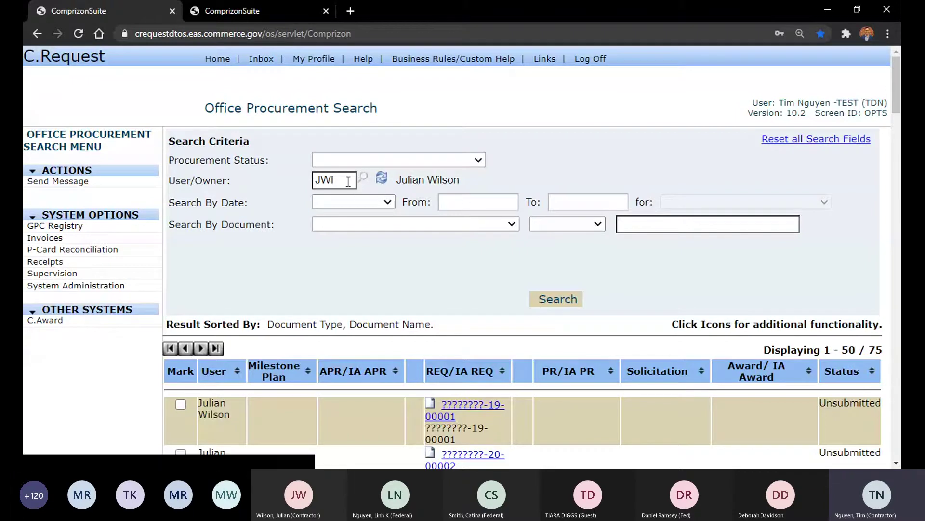
{"action": "scroll", "coordinate": [691, 319], "scroll_direction": "down", "scroll_amount": 15}
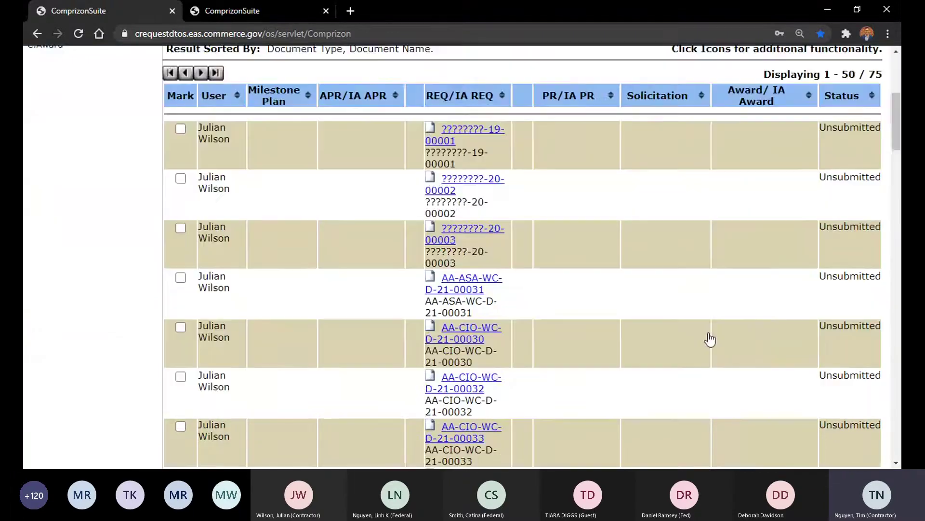
{"action": "scroll", "coordinate": [487, 243], "scroll_direction": "down", "scroll_amount": 14}
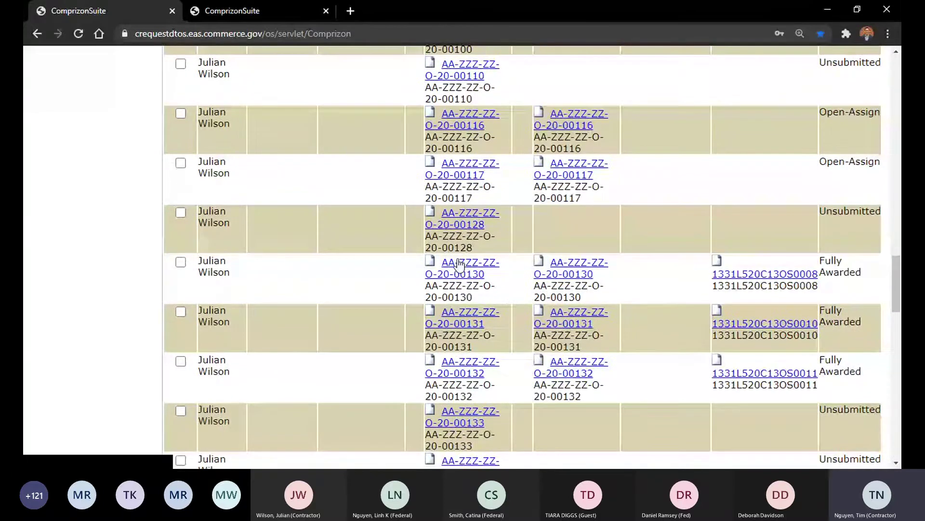
{"action": "scroll", "coordinate": [460, 264], "scroll_direction": "down", "scroll_amount": 10}
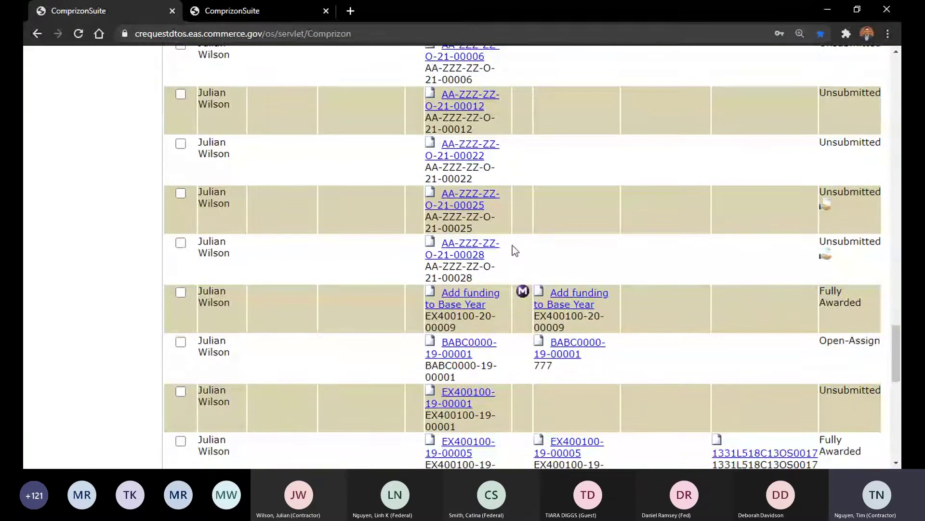
{"action": "left_click", "coordinate": [456, 303]}
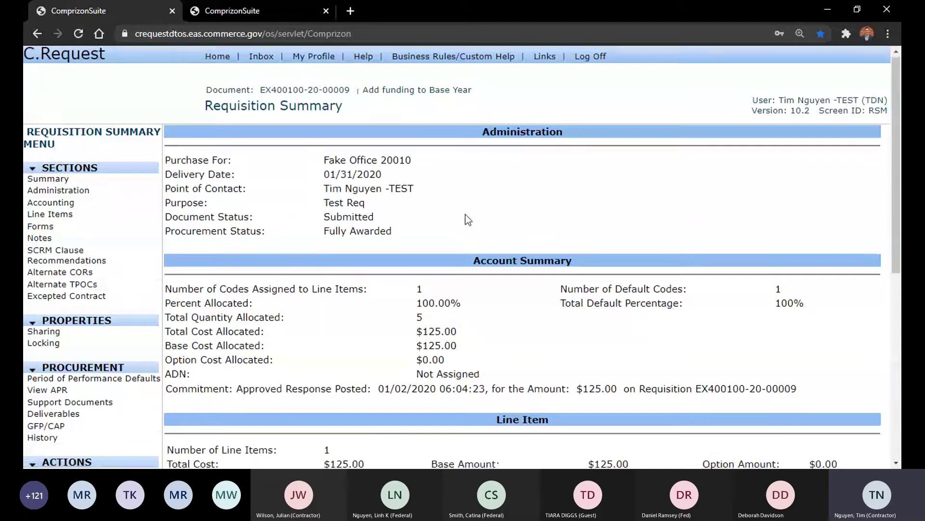
{"action": "scroll", "coordinate": [466, 221], "scroll_direction": "down", "scroll_amount": 3}
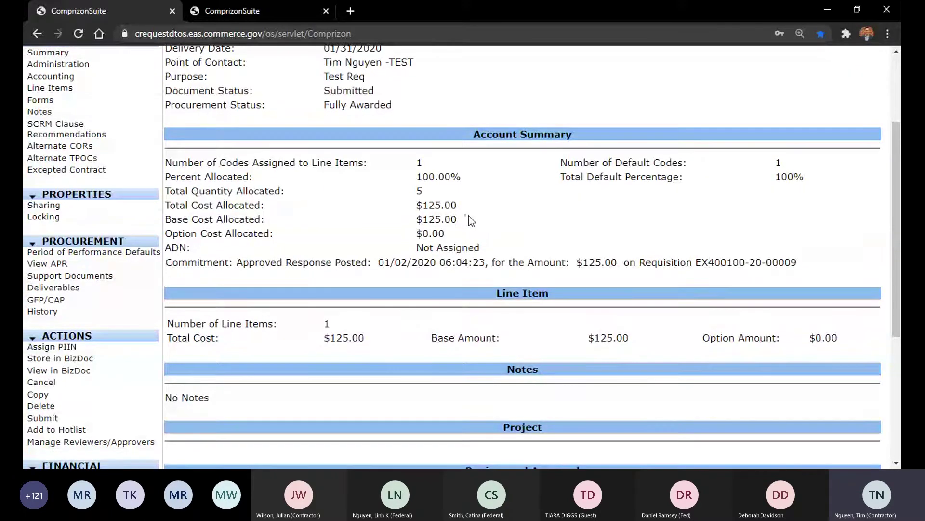
{"action": "scroll", "coordinate": [468, 216], "scroll_direction": "up", "scroll_amount": 3}
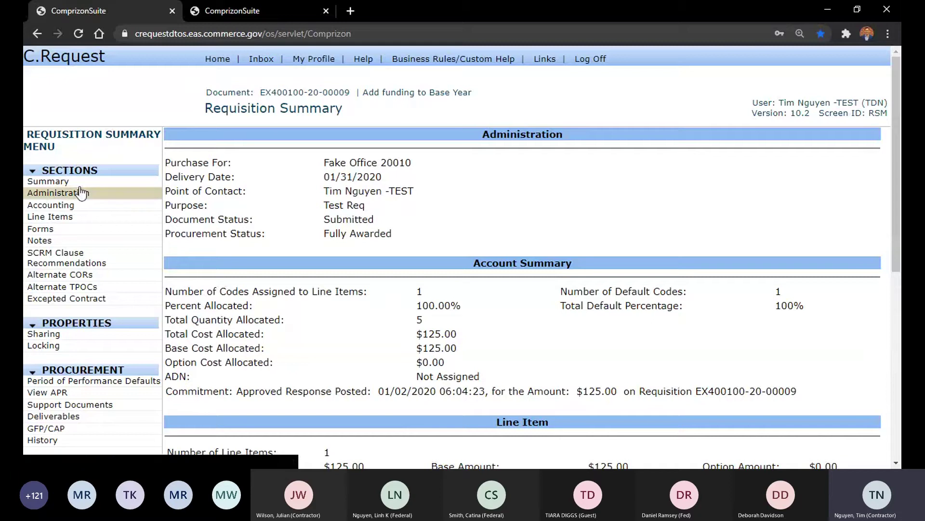
Step: Open the requisition's Administration section and examine its details down to the Contract Number, highlighting that value
{"action": "left_click", "coordinate": [57, 193]}
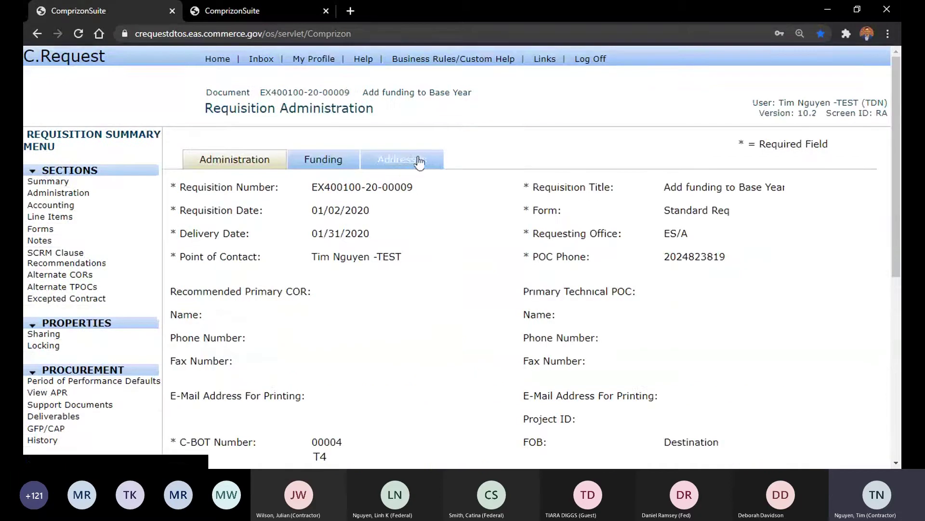
{"action": "scroll", "coordinate": [472, 177], "scroll_direction": "down", "scroll_amount": 2}
{"action": "scroll", "coordinate": [473, 178], "scroll_direction": "down", "scroll_amount": 4}
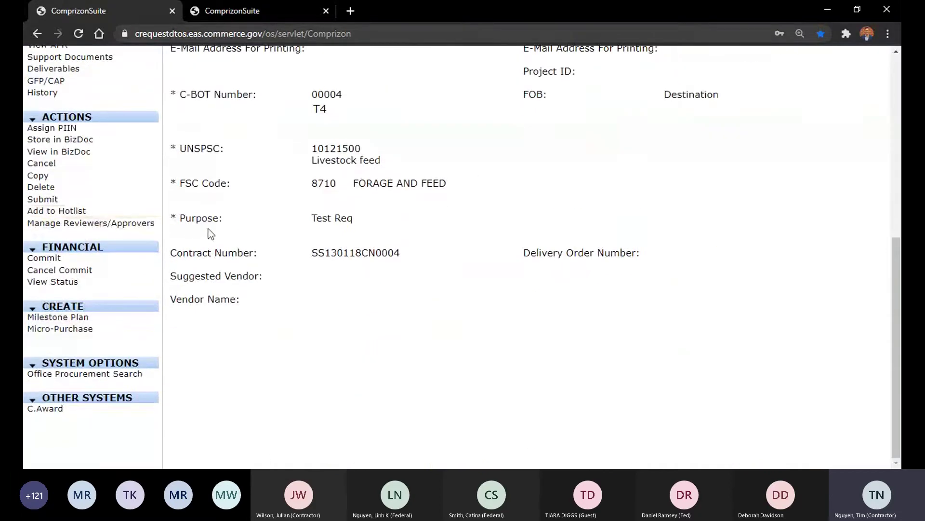
{"action": "scroll", "coordinate": [278, 248], "scroll_direction": "up", "scroll_amount": 2}
{"action": "scroll", "coordinate": [279, 249], "scroll_direction": "down", "scroll_amount": 1}
{"action": "left_click_drag", "start_coordinate": [373, 343], "coordinate": [328, 320]}
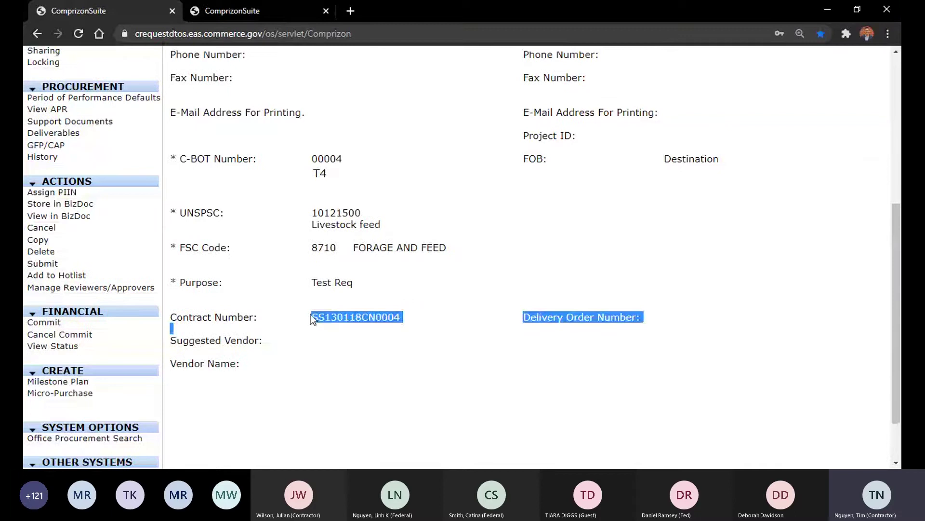
{"action": "left_click", "coordinate": [452, 314]}
Step: Review the Administration details again, from the requisition number and title through the UNSPSC, FSC Code and vendor fields
{"action": "scroll", "coordinate": [451, 314], "scroll_direction": "up", "scroll_amount": 4}
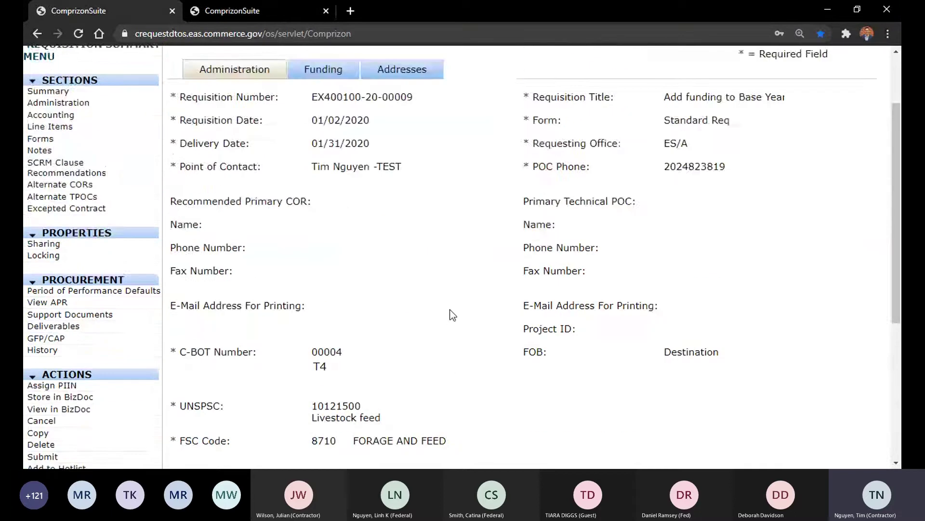
{"action": "scroll", "coordinate": [444, 316], "scroll_direction": "down", "scroll_amount": 4}
{"action": "scroll", "coordinate": [392, 318], "scroll_direction": "up", "scroll_amount": 4}
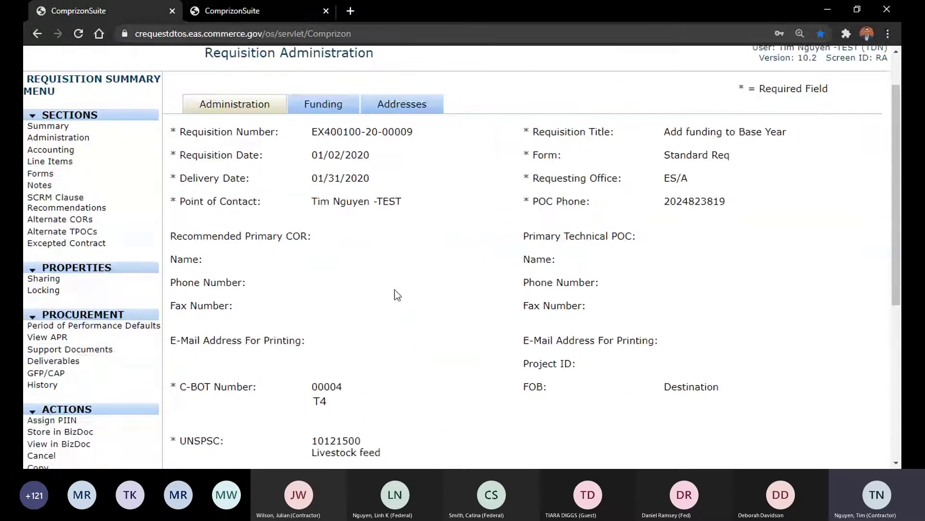
{"action": "scroll", "coordinate": [347, 256], "scroll_direction": "down", "scroll_amount": 3}
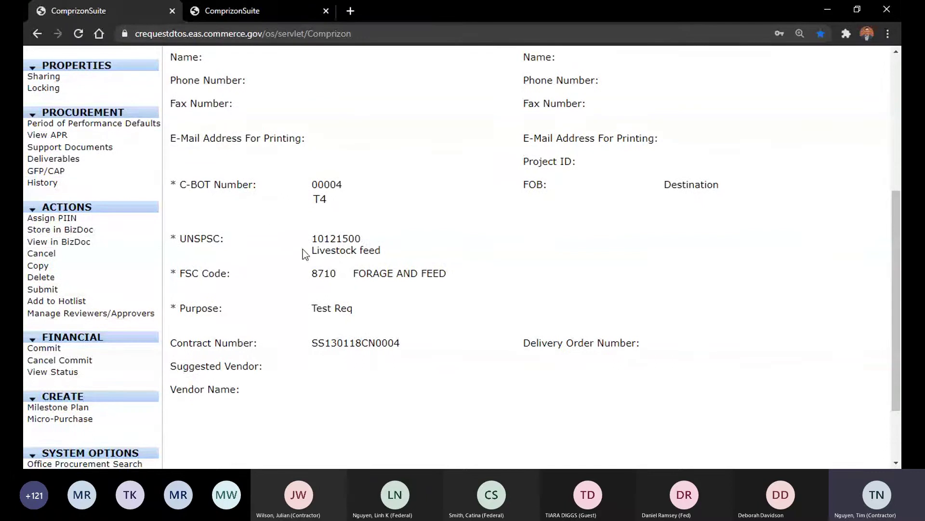
{"action": "scroll", "coordinate": [328, 227], "scroll_direction": "up", "scroll_amount": 4}
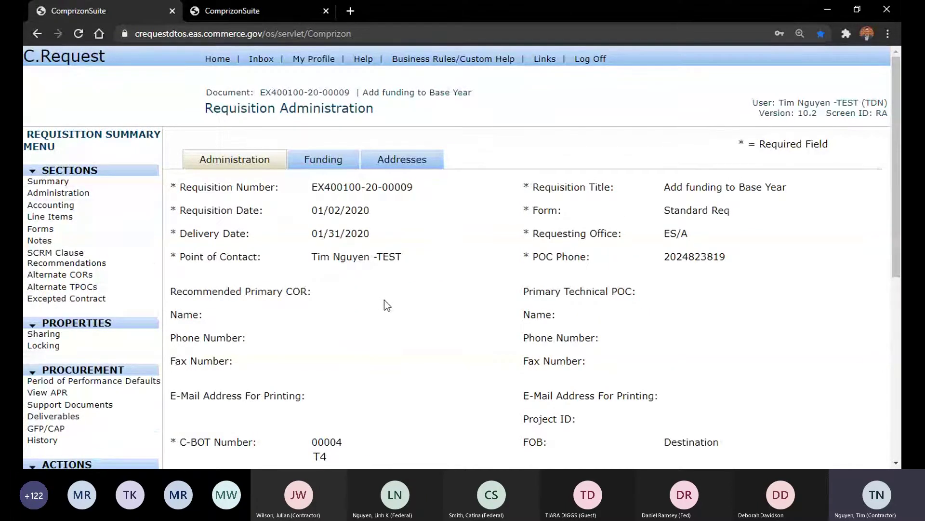
{"action": "scroll", "coordinate": [378, 296], "scroll_direction": "down", "scroll_amount": 5}
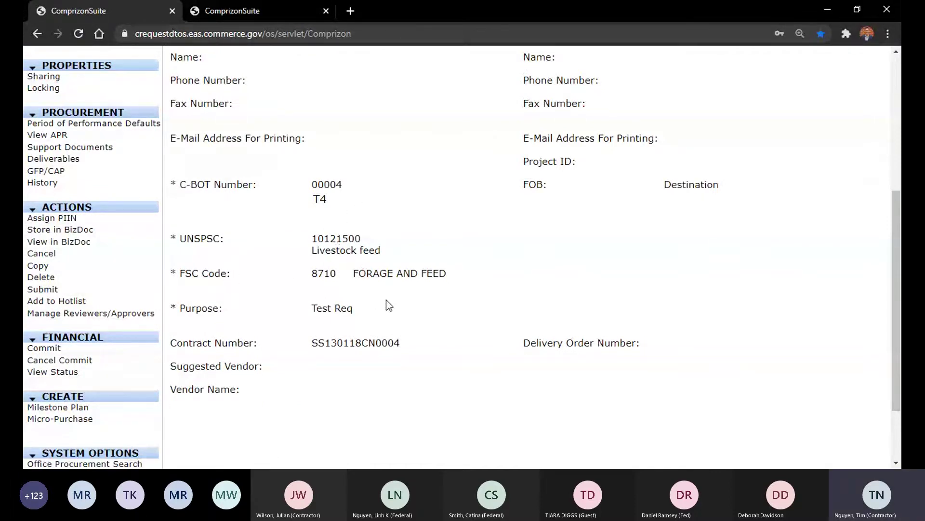
{"action": "scroll", "coordinate": [386, 303], "scroll_direction": "up", "scroll_amount": 5}
Step: View the requisition's funding information, and examine its delivery and contracting office addresses
{"action": "left_click", "coordinate": [331, 151]}
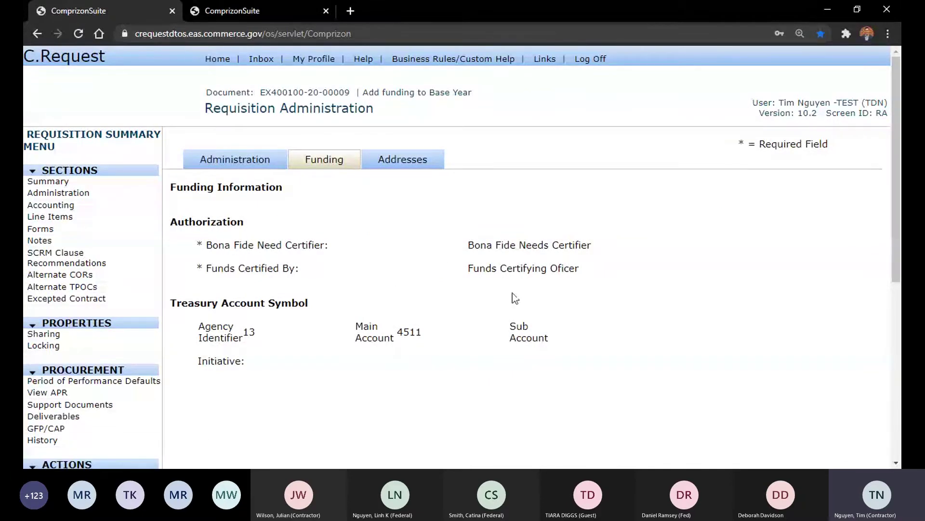
{"action": "left_click", "coordinate": [426, 162]}
{"action": "scroll", "coordinate": [466, 246], "scroll_direction": "down", "scroll_amount": 5}
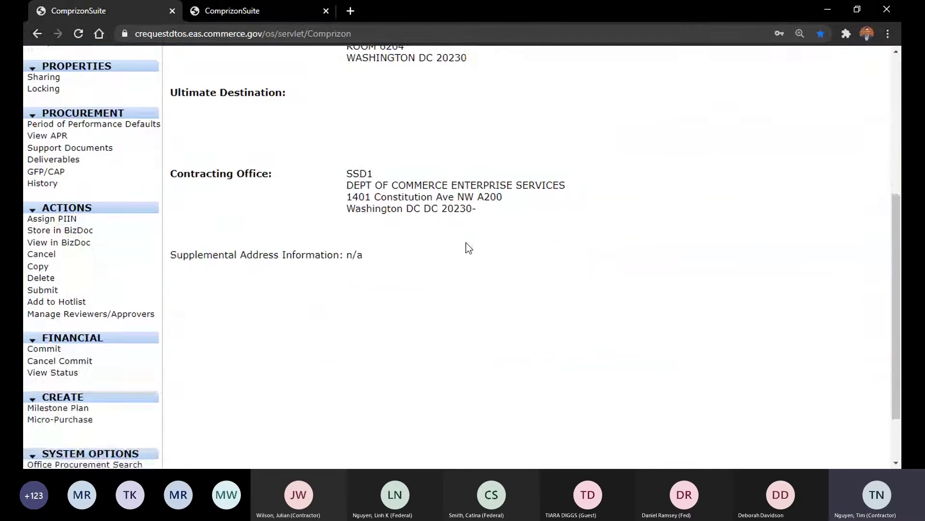
{"action": "scroll", "coordinate": [466, 247], "scroll_direction": "up", "scroll_amount": 5}
Step: Return to the requisition's administration details, look them over and highlight the document number in the page header
{"action": "left_click", "coordinate": [220, 161]}
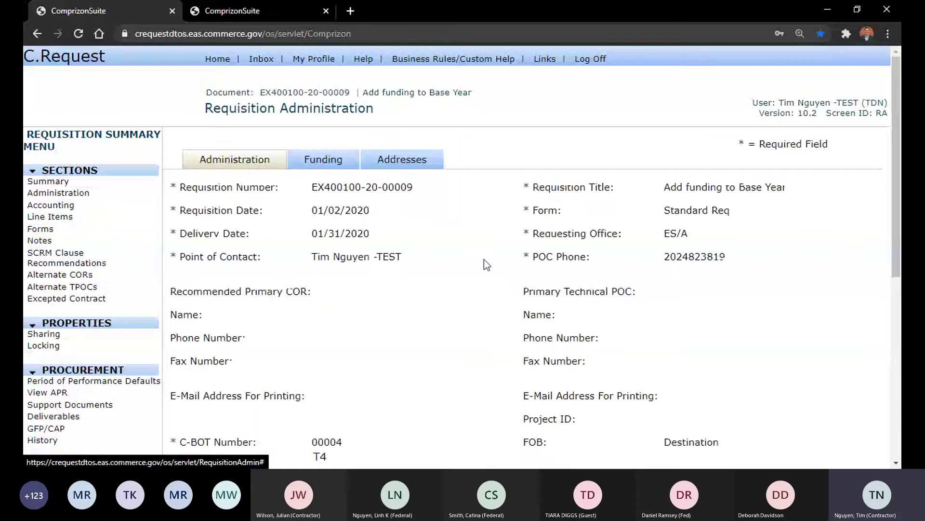
{"action": "scroll", "coordinate": [420, 250], "scroll_direction": "down", "scroll_amount": 5}
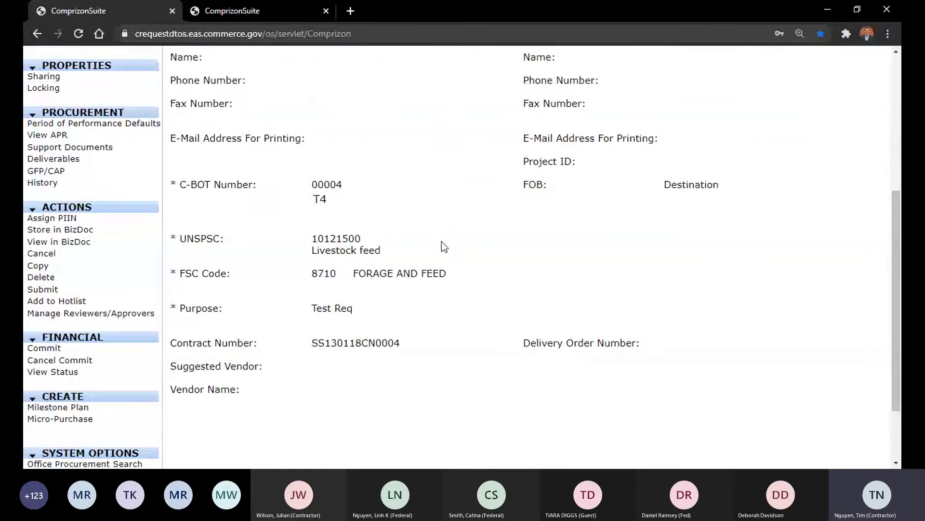
{"action": "scroll", "coordinate": [441, 244], "scroll_direction": "down", "scroll_amount": 2}
{"action": "scroll", "coordinate": [442, 243], "scroll_direction": "up", "scroll_amount": 7}
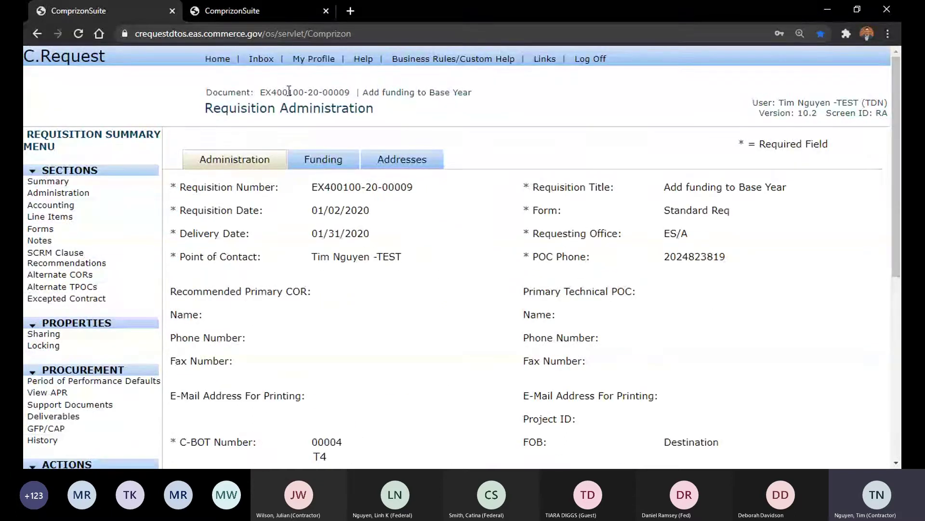
{"action": "left_click_drag", "start_coordinate": [260, 92], "coordinate": [350, 93]}
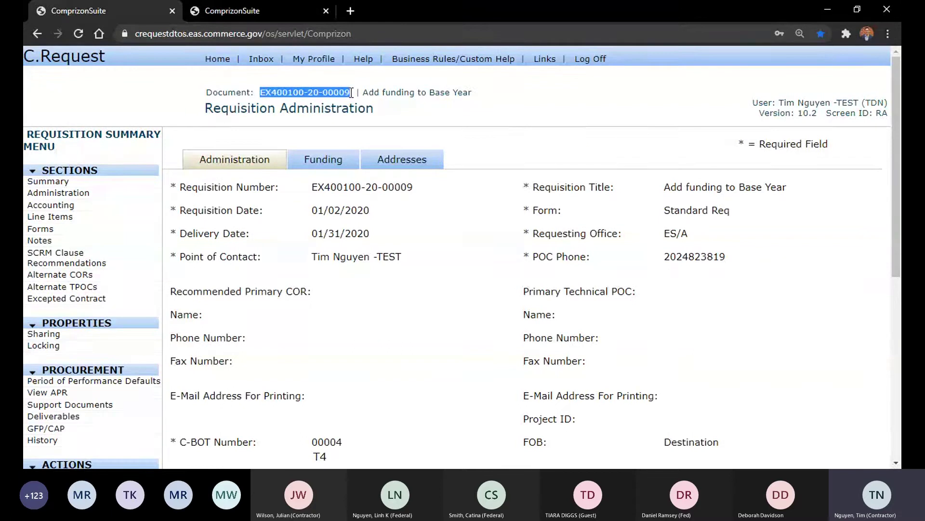
{"action": "scroll", "coordinate": [403, 237], "scroll_direction": "down", "scroll_amount": 7}
{"action": "scroll", "coordinate": [407, 241], "scroll_direction": "up", "scroll_amount": 7}
Step: Go back to the Requisition Summary and look over its account summary and the available sections and actions
{"action": "left_click", "coordinate": [43, 182]}
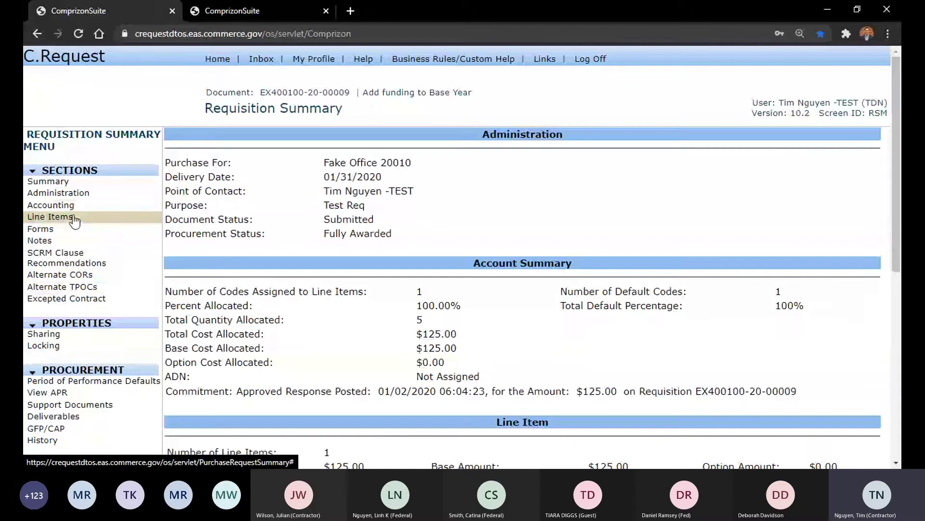
{"action": "scroll", "coordinate": [101, 224], "scroll_direction": "down", "scroll_amount": 1}
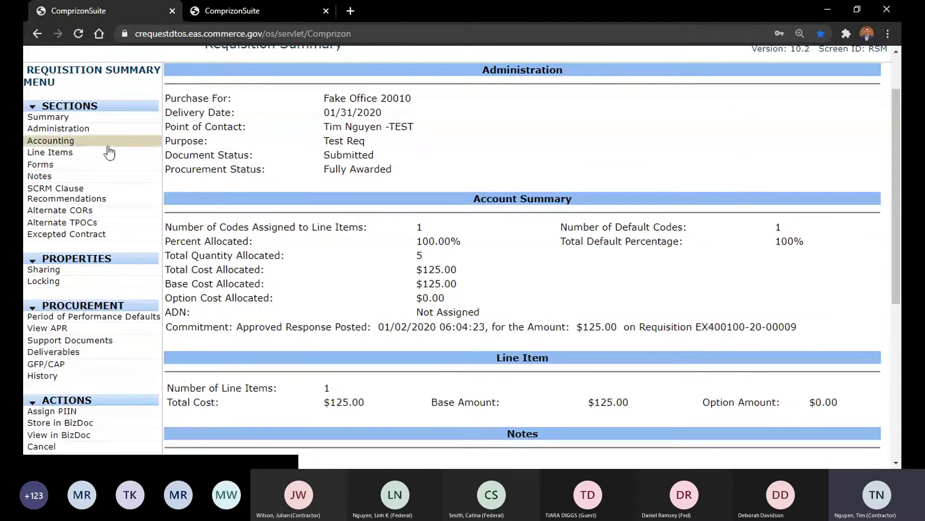
{"action": "scroll", "coordinate": [121, 217], "scroll_direction": "down", "scroll_amount": 2}
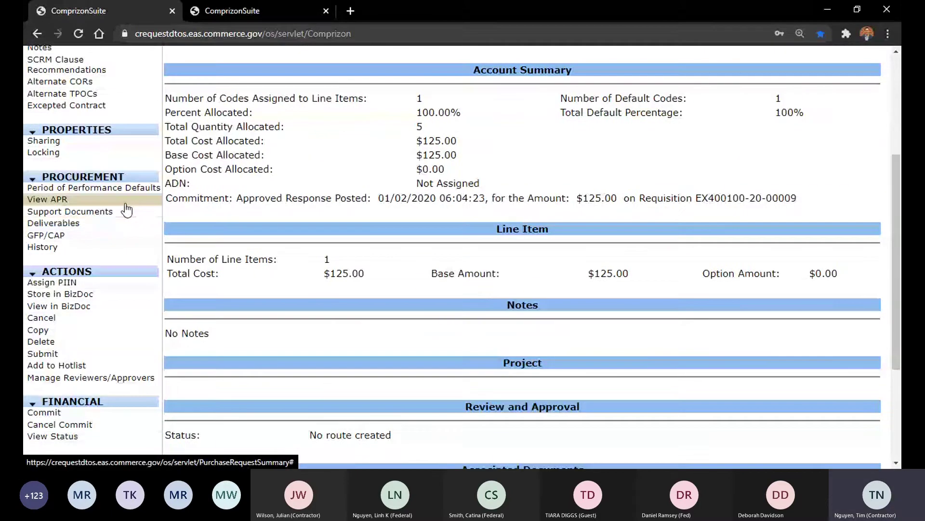
{"action": "scroll", "coordinate": [126, 209], "scroll_direction": "up", "scroll_amount": 3}
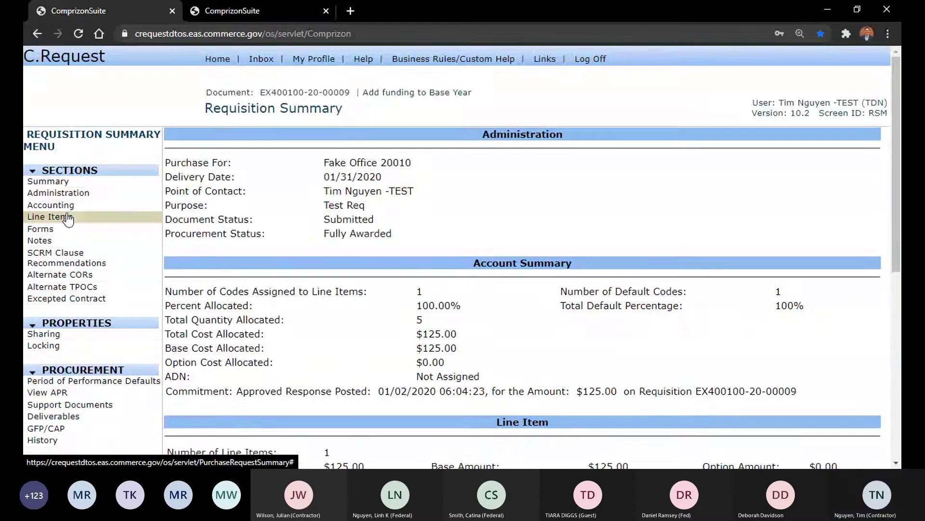
Step: Open the requisition's line items and examine the Base Year entry's quantity, cost and status
{"action": "left_click", "coordinate": [68, 217]}
{"action": "scroll", "coordinate": [221, 261], "scroll_direction": "down", "scroll_amount": 3}
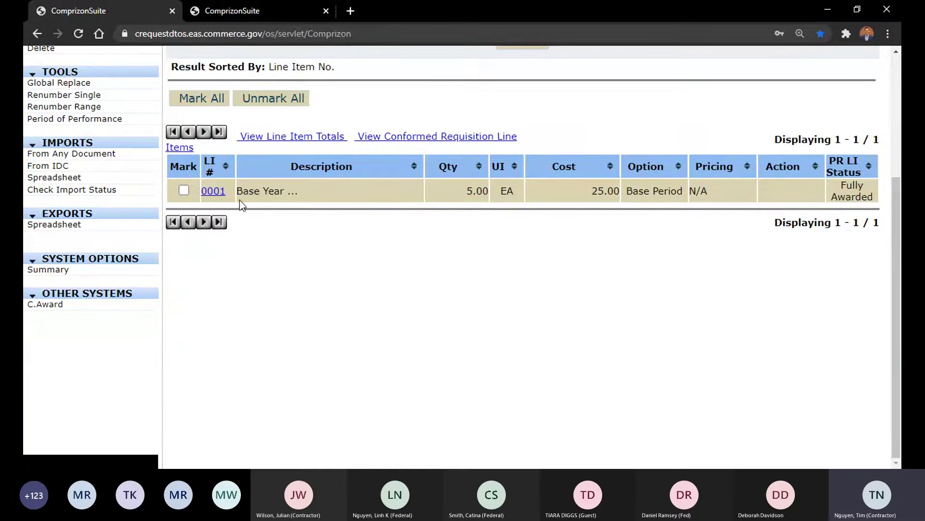
{"action": "left_click", "coordinate": [345, 205]}
{"action": "scroll", "coordinate": [366, 217], "scroll_direction": "up", "scroll_amount": 4}
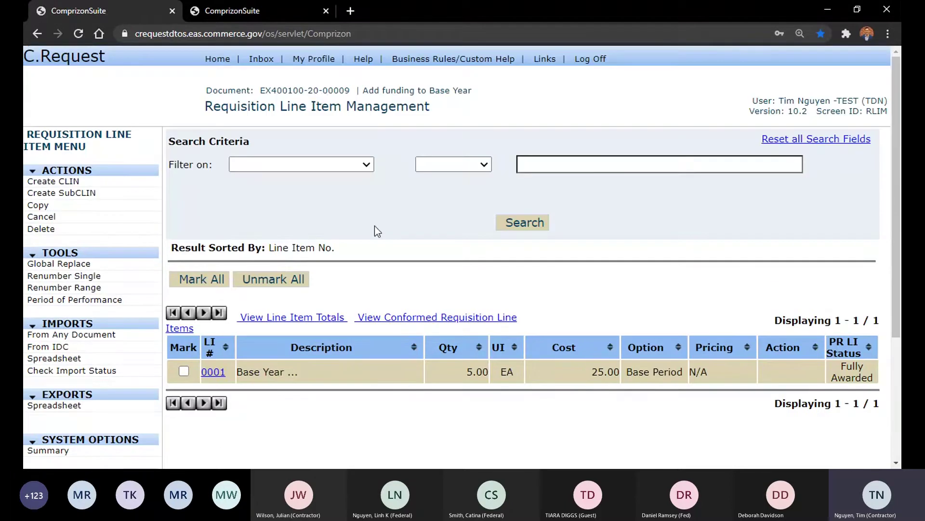
{"action": "scroll", "coordinate": [370, 189], "scroll_direction": "down", "scroll_amount": 3}
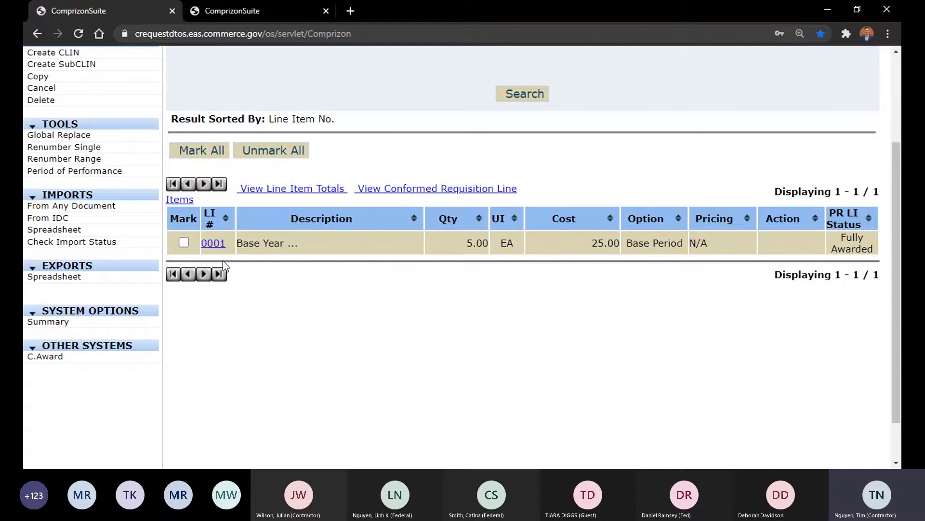
Step: Open line item 0001 to view its details, and examine the account code assigned to it
{"action": "left_click", "coordinate": [213, 243]}
{"action": "scroll", "coordinate": [531, 217], "scroll_direction": "down", "scroll_amount": 4}
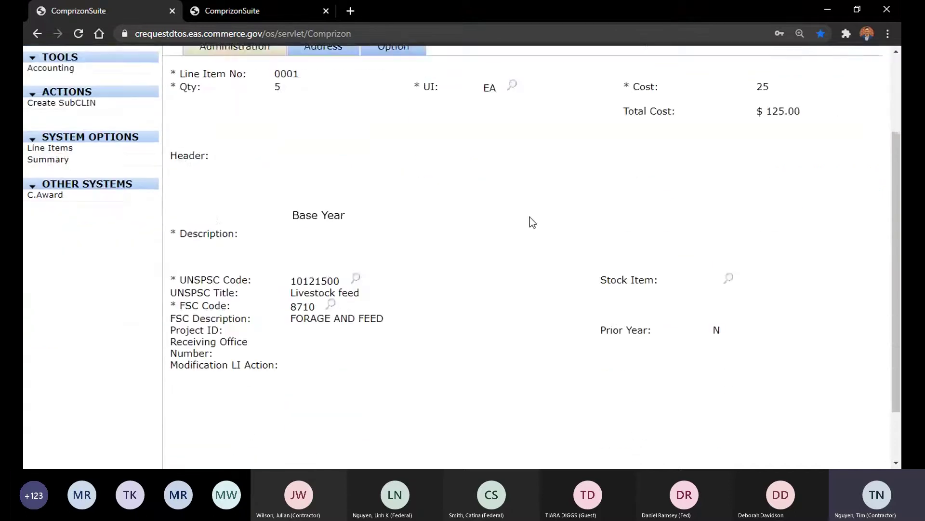
{"action": "scroll", "coordinate": [525, 217], "scroll_direction": "up", "scroll_amount": 4}
{"action": "left_click", "coordinate": [73, 187]}
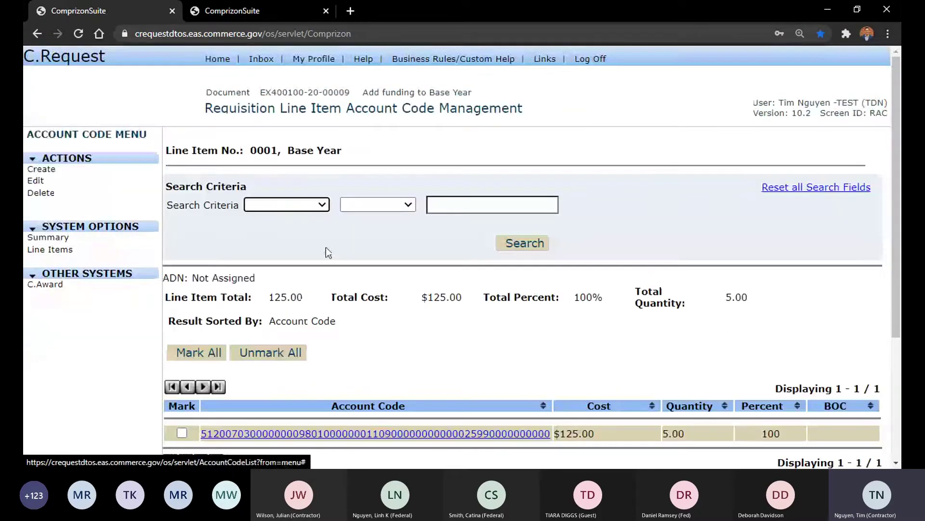
{"action": "scroll", "coordinate": [314, 331], "scroll_direction": "down", "scroll_amount": 3}
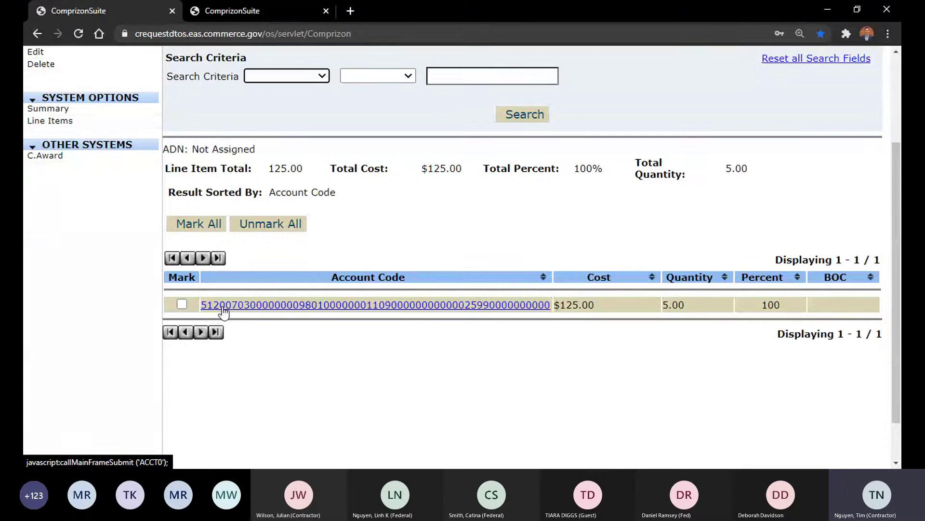
{"action": "scroll", "coordinate": [168, 241], "scroll_direction": "up", "scroll_amount": 3}
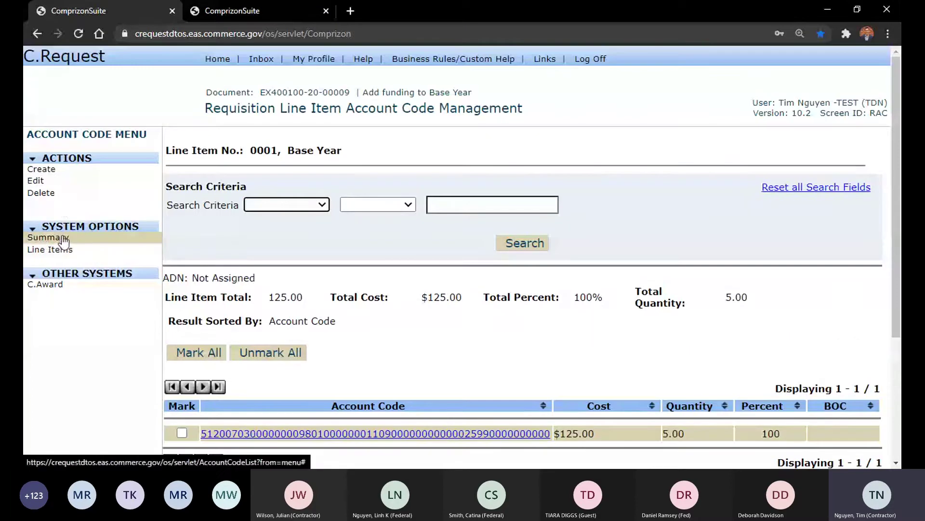
Step: Check the requisition's support documents by way of its summary, and return to the summary
{"action": "left_click", "coordinate": [48, 238]}
{"action": "scroll", "coordinate": [121, 208], "scroll_direction": "down", "scroll_amount": 2}
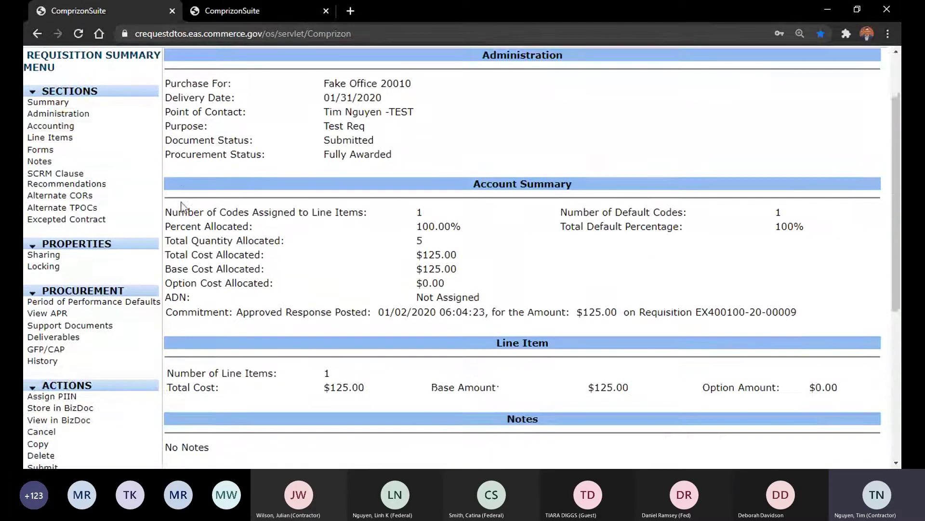
{"action": "left_click", "coordinate": [90, 279]}
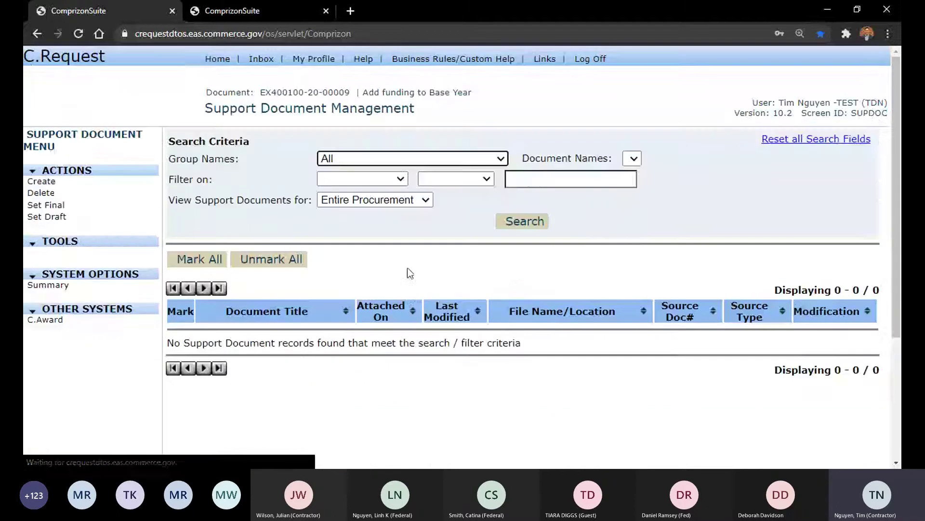
{"action": "scroll", "coordinate": [91, 213], "scroll_direction": "down", "scroll_amount": 2}
{"action": "left_click", "coordinate": [75, 167]}
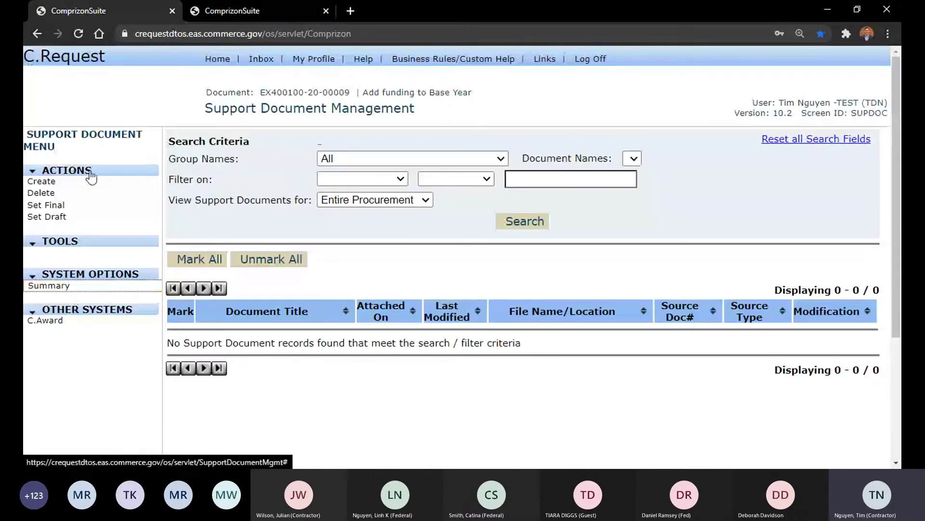
Step: Examine the Requisition Summary's administration, account, line item and review details along with its available sections and actions
{"action": "scroll", "coordinate": [192, 244], "scroll_direction": "down", "scroll_amount": 1}
{"action": "scroll", "coordinate": [192, 243], "scroll_direction": "down", "scroll_amount": 2}
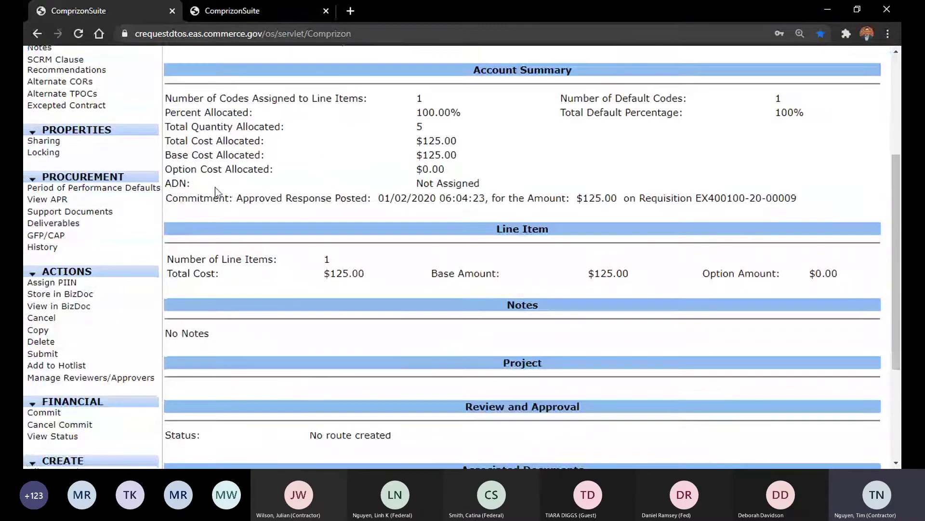
{"action": "scroll", "coordinate": [212, 193], "scroll_direction": "down", "scroll_amount": 1}
{"action": "scroll", "coordinate": [273, 229], "scroll_direction": "up", "scroll_amount": 5}
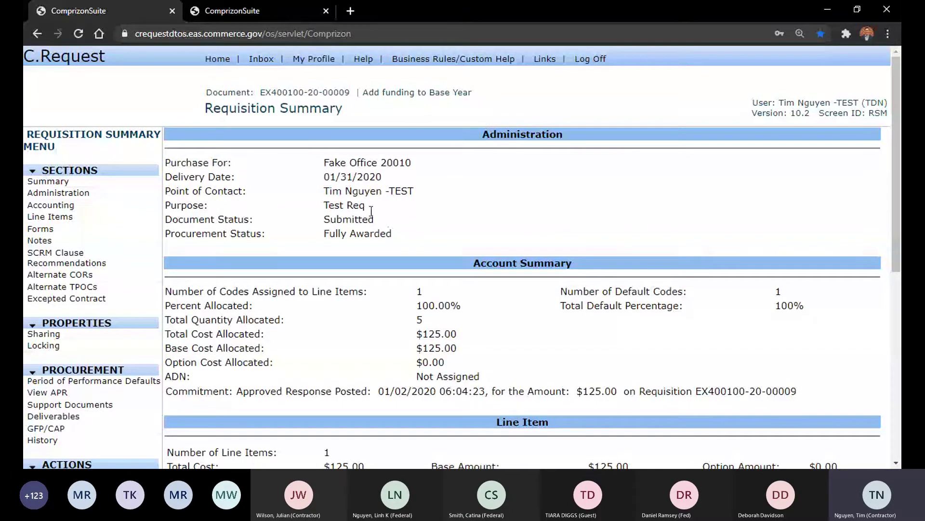
{"action": "scroll", "coordinate": [144, 209], "scroll_direction": "down", "scroll_amount": 2}
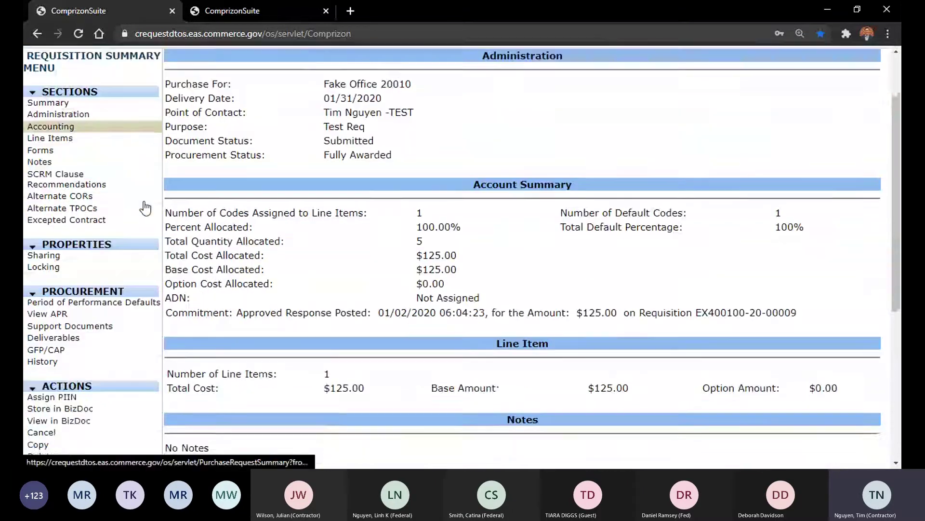
{"action": "scroll", "coordinate": [116, 252], "scroll_direction": "down", "scroll_amount": 5}
{"action": "scroll", "coordinate": [306, 223], "scroll_direction": "up", "scroll_amount": 8}
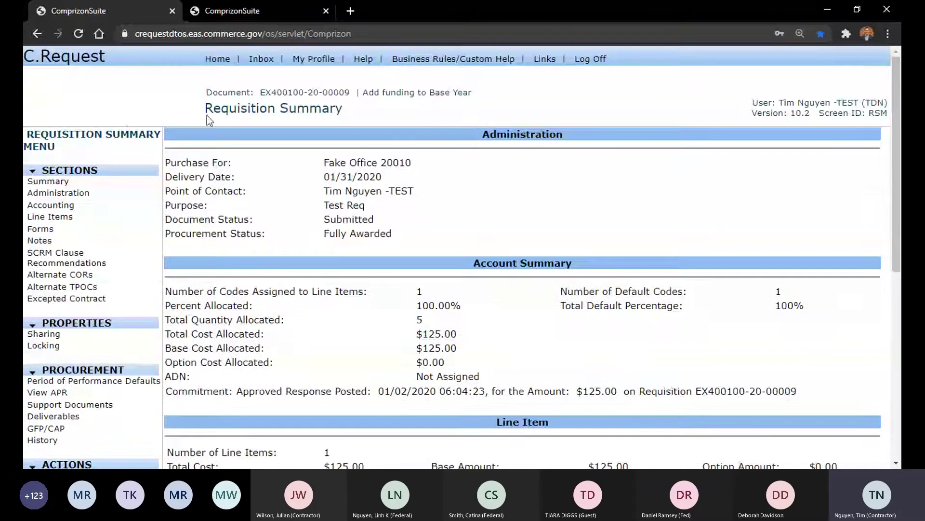
{"action": "scroll", "coordinate": [252, 248], "scroll_direction": "down", "scroll_amount": 3}
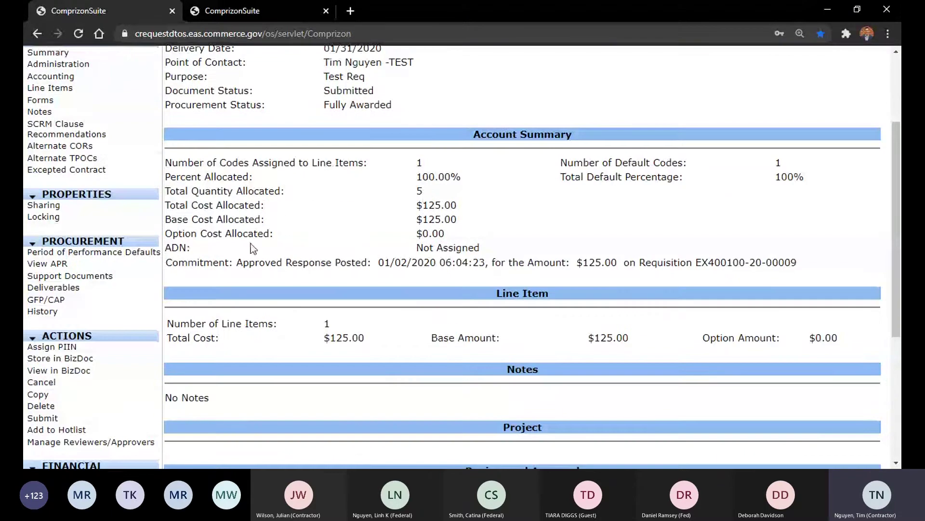
{"action": "scroll", "coordinate": [250, 248], "scroll_direction": "down", "scroll_amount": 1}
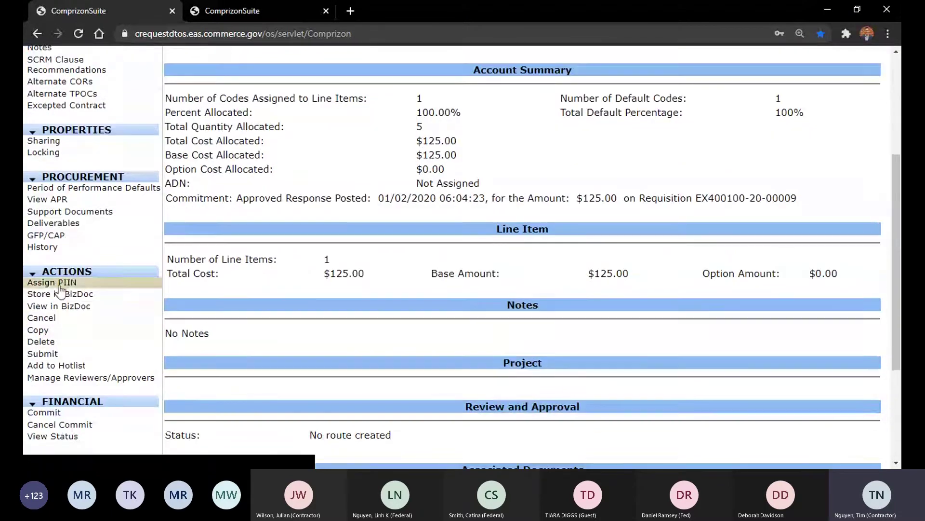
Step: Start copying the requisition and check the source document's number and name on the duplicate form
{"action": "left_click", "coordinate": [52, 332]}
{"action": "scroll", "coordinate": [491, 216], "scroll_direction": "down", "scroll_amount": 1}
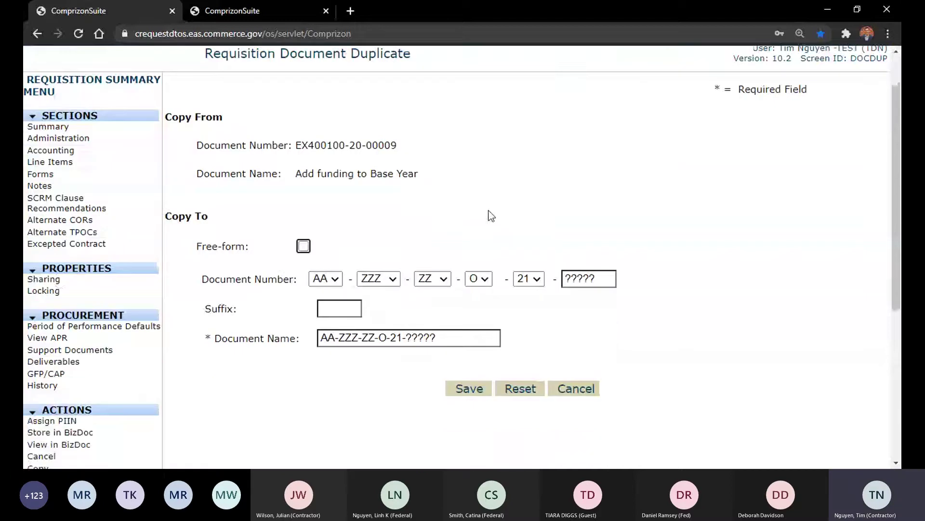
{"action": "scroll", "coordinate": [494, 212], "scroll_direction": "up", "scroll_amount": 1}
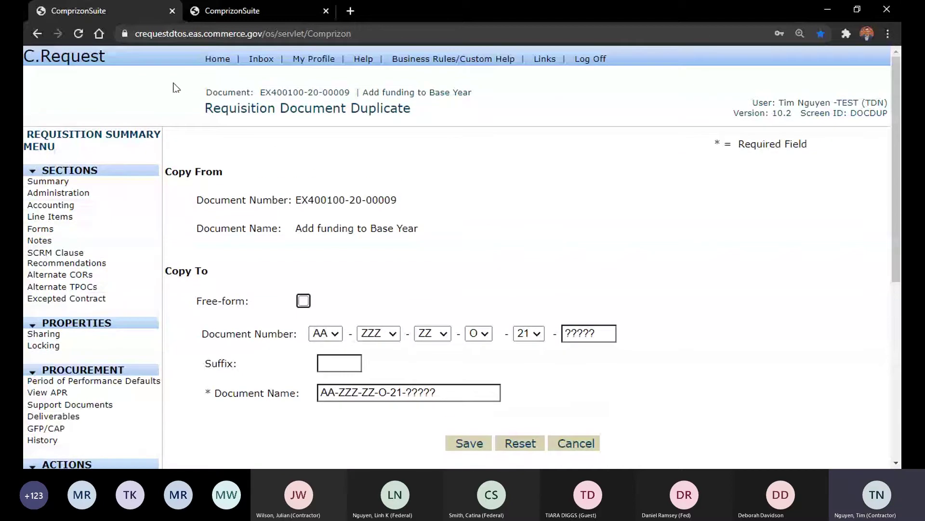
{"action": "left_click", "coordinate": [412, 128]}
{"action": "left_click_drag", "start_coordinate": [412, 200], "coordinate": [311, 194]}
{"action": "left_click", "coordinate": [447, 224]}
{"action": "left_click_drag", "start_coordinate": [459, 241], "coordinate": [337, 220]}
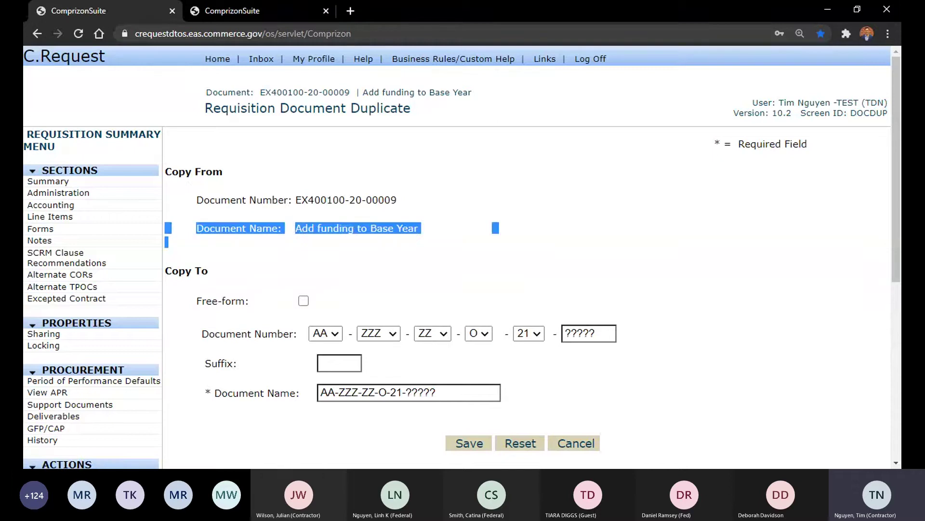
{"action": "left_click", "coordinate": [656, 231]}
{"action": "scroll", "coordinate": [658, 227], "scroll_direction": "down", "scroll_amount": 5}
{"action": "scroll", "coordinate": [661, 226], "scroll_direction": "up", "scroll_amount": 5}
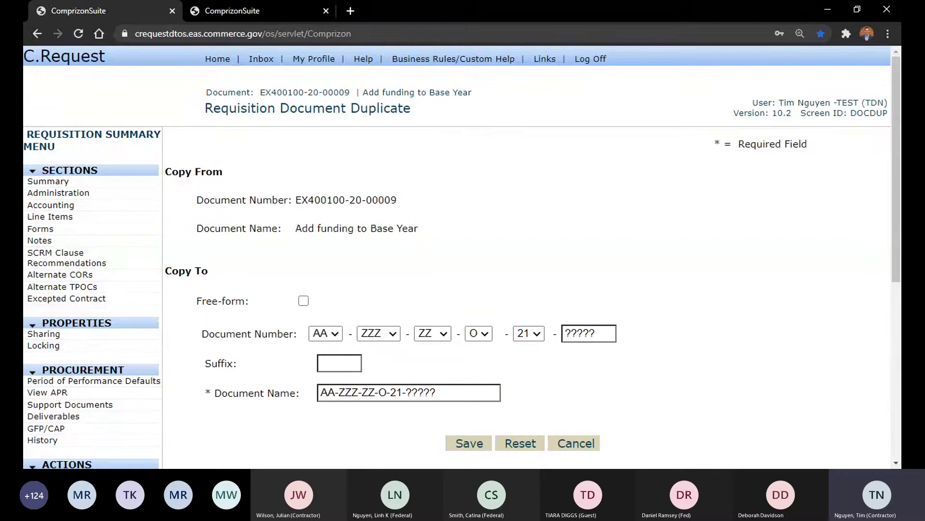
Step: Examine the duplicate form's Copy To fields and the requisition's available sections and actions
{"action": "scroll", "coordinate": [665, 260], "scroll_direction": "down", "scroll_amount": 3}
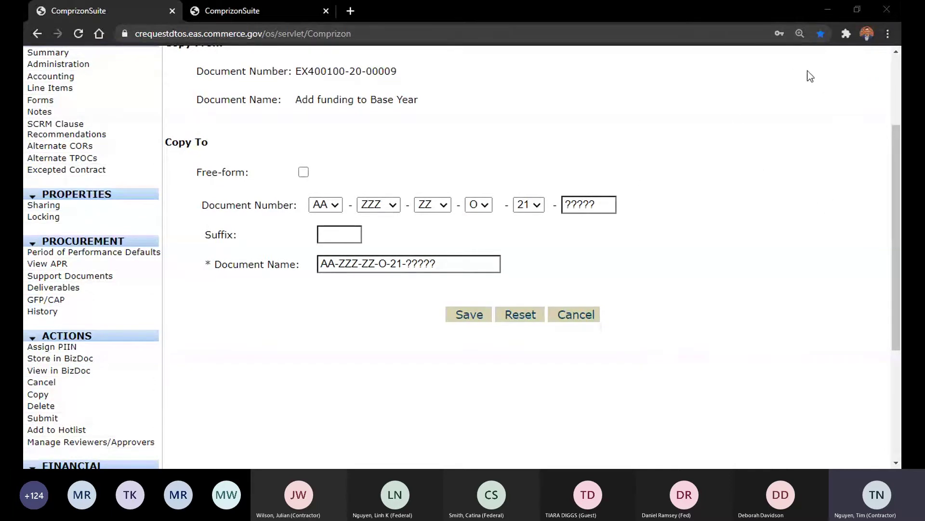
{"action": "scroll", "coordinate": [572, 145], "scroll_direction": "up", "scroll_amount": 3}
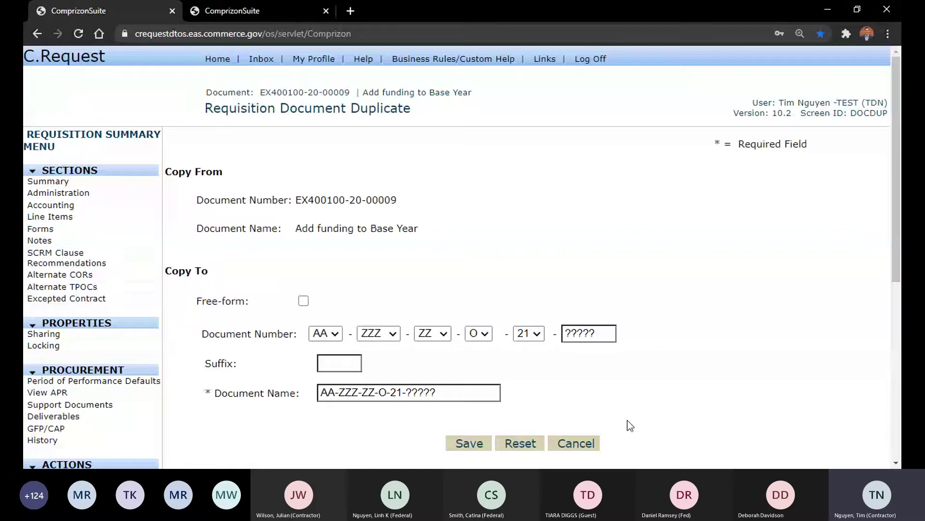
{"action": "scroll", "coordinate": [487, 254], "scroll_direction": "down", "scroll_amount": 3}
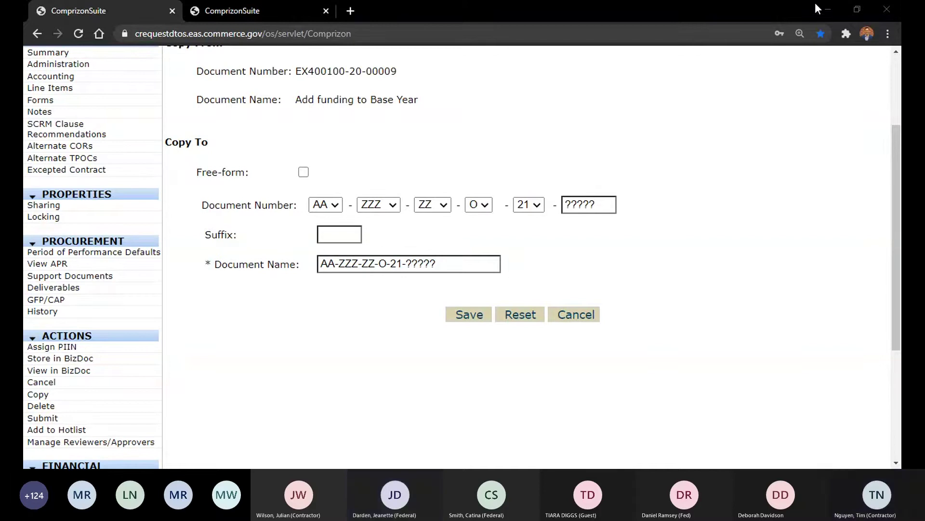
{"action": "scroll", "coordinate": [598, 130], "scroll_direction": "up", "scroll_amount": 3}
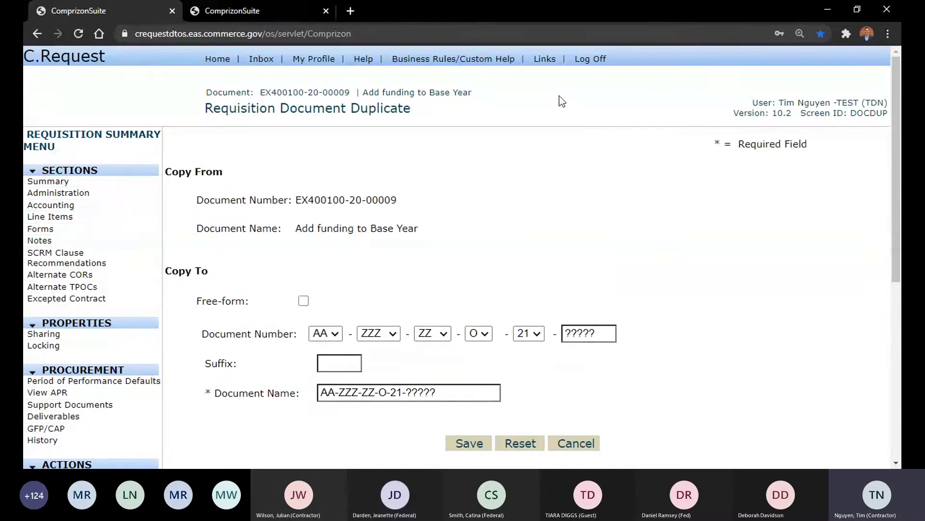
{"action": "scroll", "coordinate": [559, 96], "scroll_direction": "down", "scroll_amount": 4}
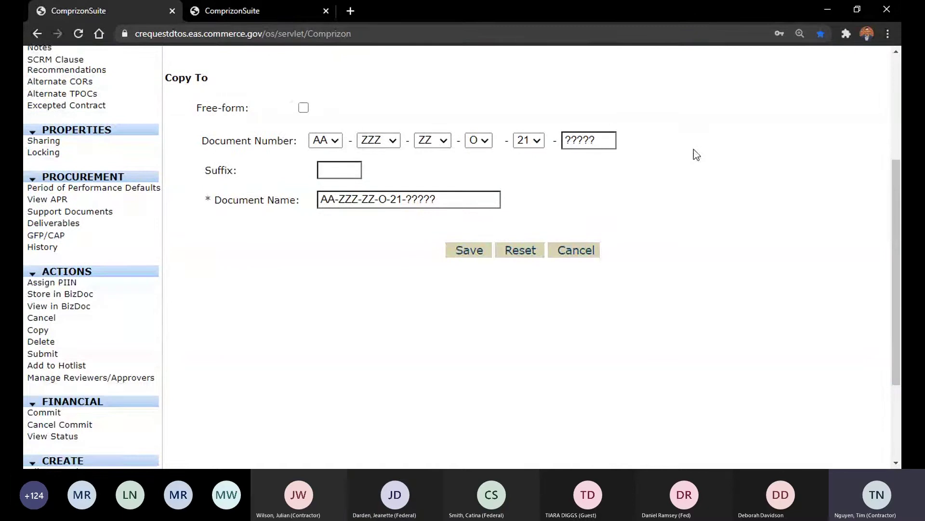
{"action": "scroll", "coordinate": [366, 99], "scroll_direction": "up", "scroll_amount": 4}
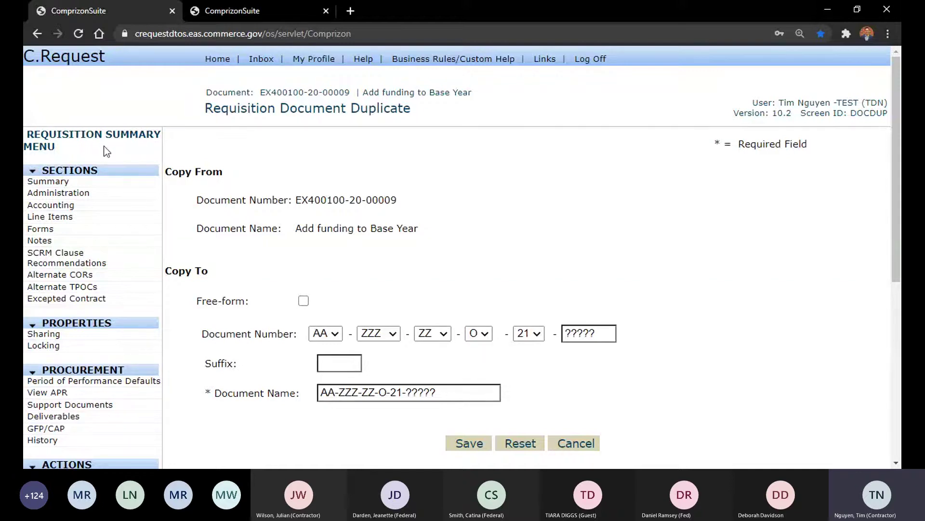
{"action": "scroll", "coordinate": [101, 149], "scroll_direction": "down", "scroll_amount": 4}
{"action": "scroll", "coordinate": [101, 149], "scroll_direction": "up", "scroll_amount": 4}
{"action": "scroll", "coordinate": [95, 177], "scroll_direction": "down", "scroll_amount": 5}
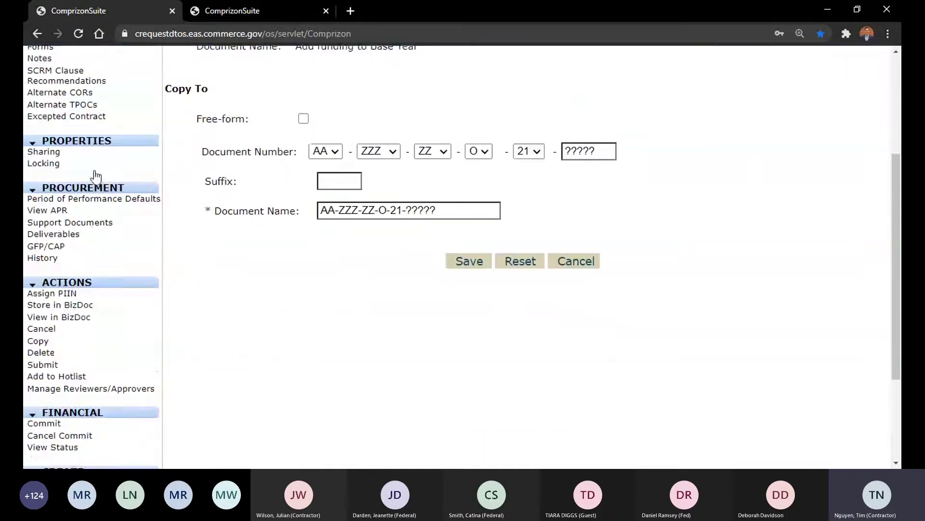
{"action": "scroll", "coordinate": [291, 232], "scroll_direction": "up", "scroll_amount": 5}
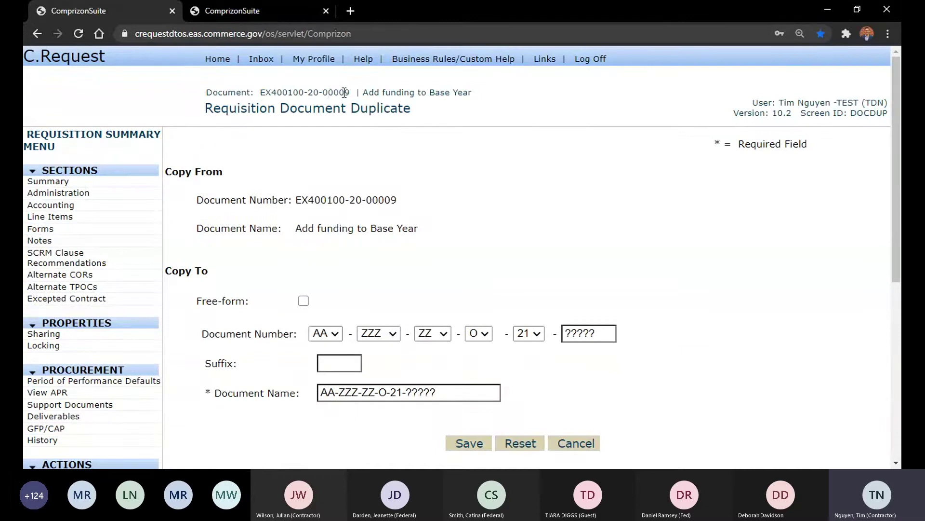
{"action": "scroll", "coordinate": [151, 213], "scroll_direction": "down", "scroll_amount": 5}
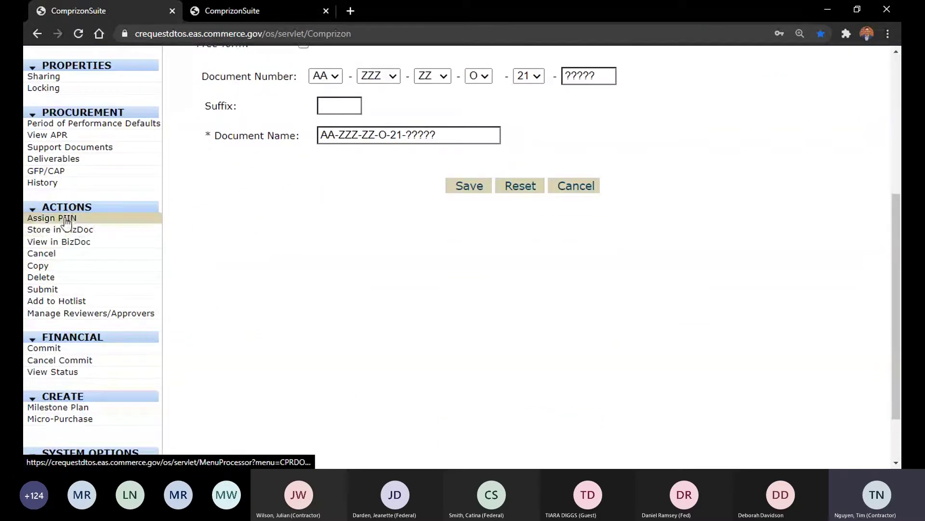
{"action": "scroll", "coordinate": [235, 276], "scroll_direction": "up", "scroll_amount": 3}
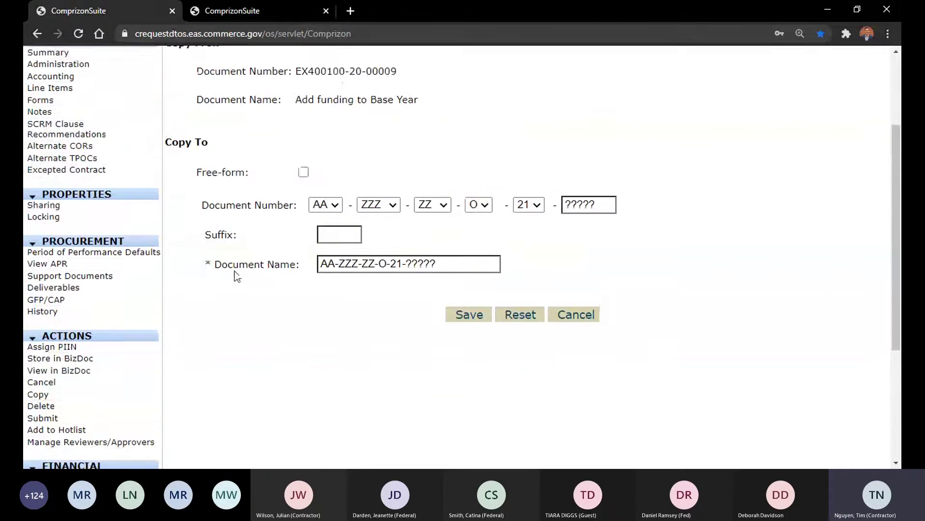
{"action": "scroll", "coordinate": [235, 275], "scroll_direction": "up", "scroll_amount": 3}
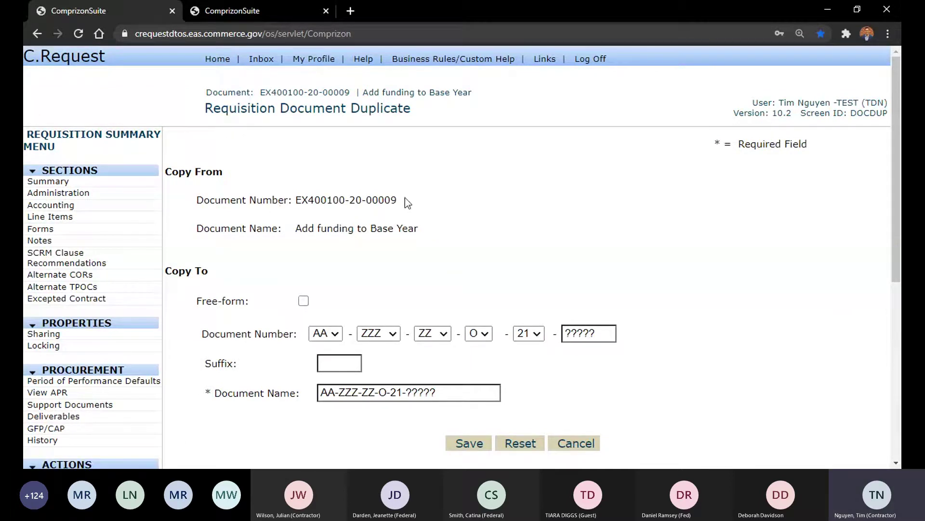
{"action": "scroll", "coordinate": [365, 296], "scroll_direction": "down", "scroll_amount": 1}
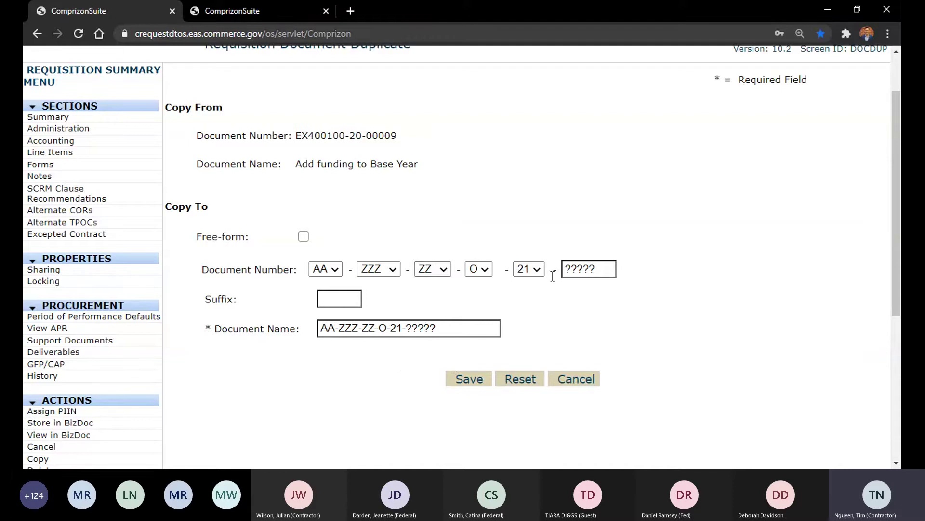
{"action": "left_click", "coordinate": [304, 237]}
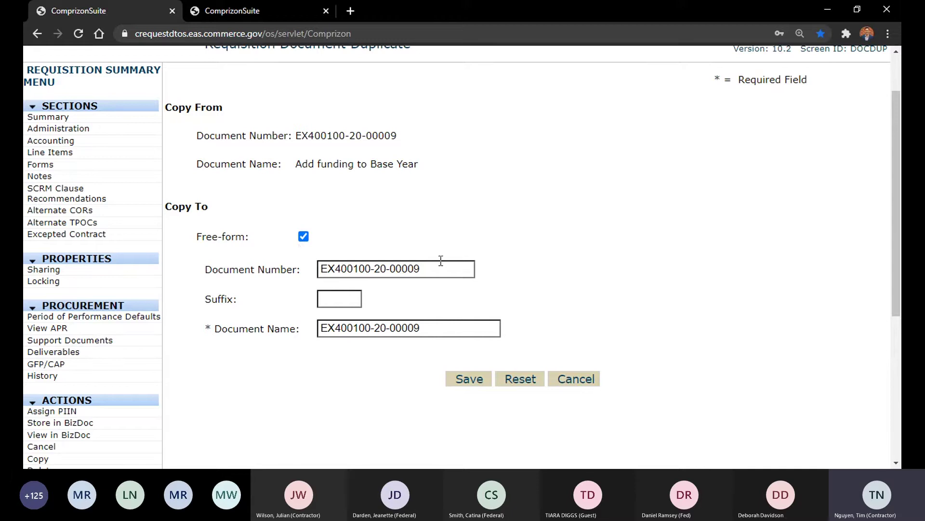
{"action": "left_click_drag", "start_coordinate": [441, 260], "coordinate": [320, 265]}
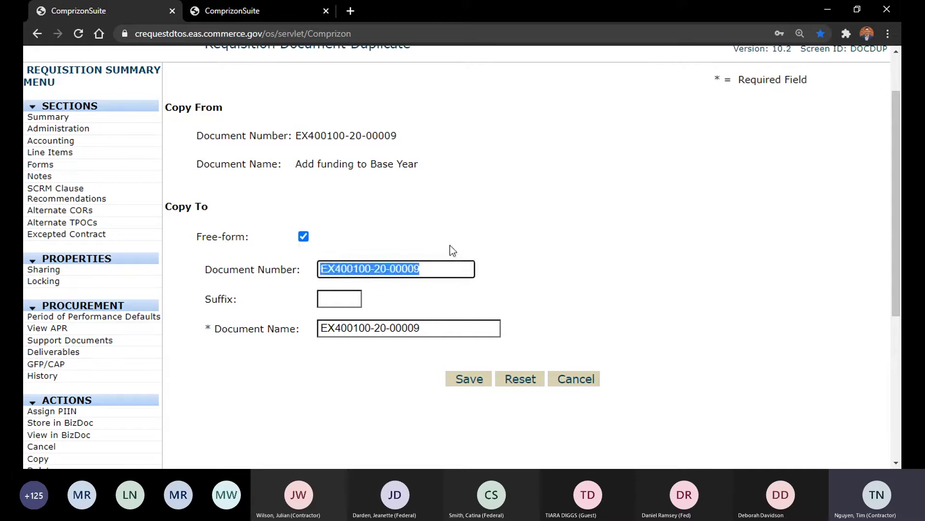
{"action": "left_click", "coordinate": [381, 268]}
{"action": "key", "text": "Delete"}
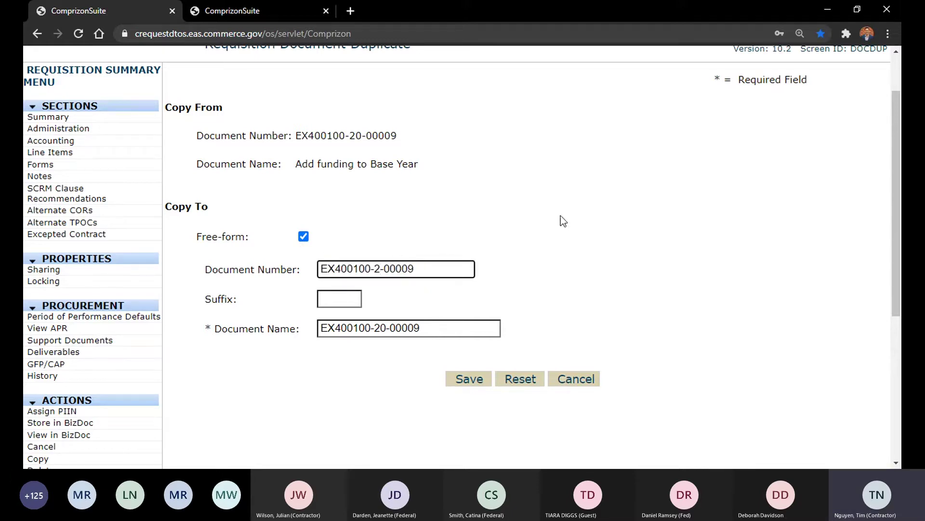
{"action": "type", "text": "1"}
{"action": "left_click", "coordinate": [438, 230]}
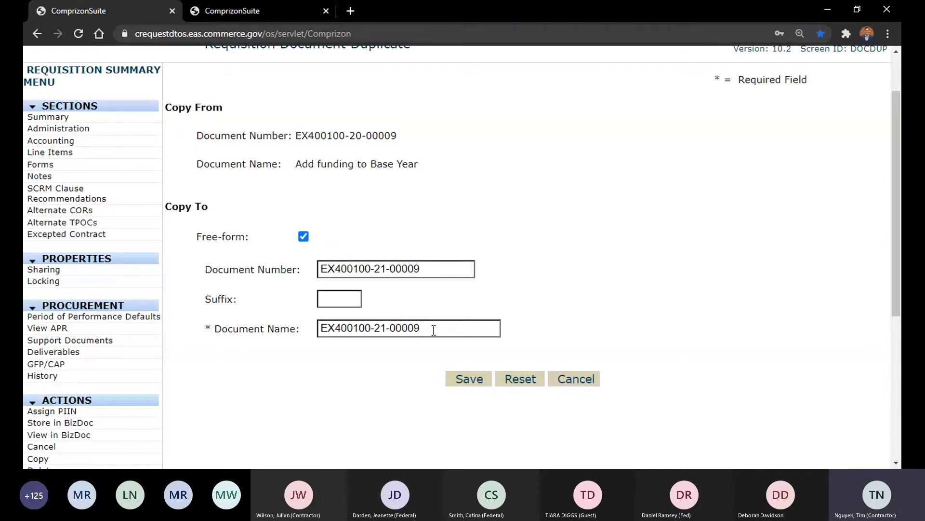
Step: Check the copy's document name and save the duplicate requisition
{"action": "left_click_drag", "start_coordinate": [434, 331], "coordinate": [278, 331]}
{"action": "left_click", "coordinate": [274, 367]}
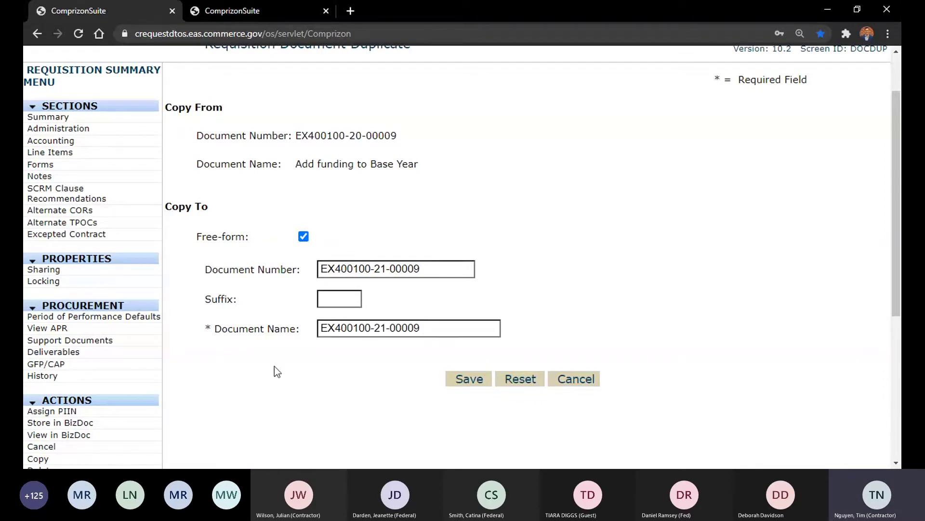
{"action": "left_click", "coordinate": [470, 379]}
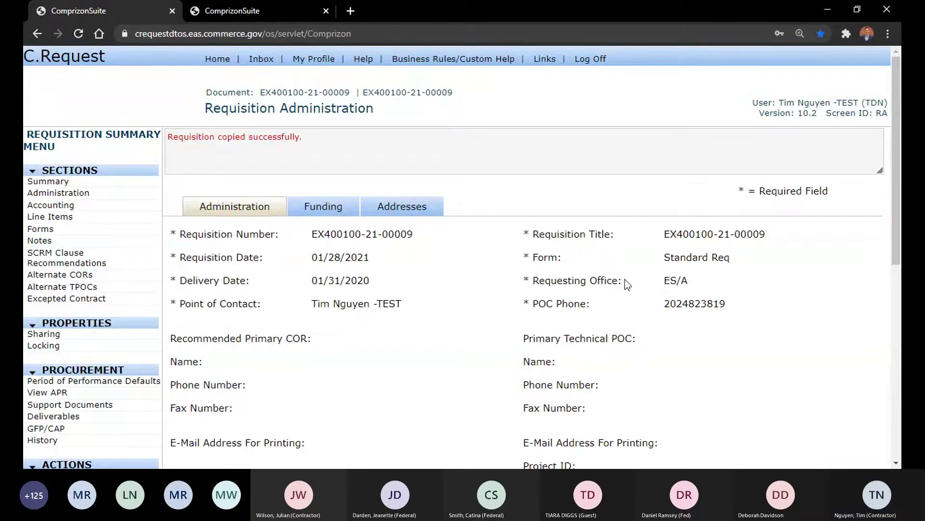
Step: Review the copied requisition's administration details, from its number and dates down to the contract and vendor fields
{"action": "scroll", "coordinate": [718, 282], "scroll_direction": "down", "scroll_amount": 1}
{"action": "scroll", "coordinate": [688, 282], "scroll_direction": "up", "scroll_amount": 1}
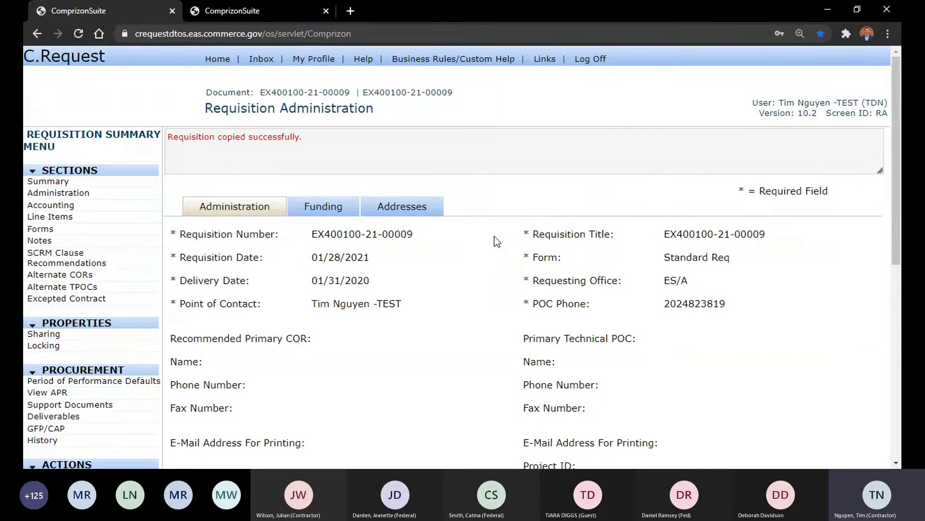
{"action": "scroll", "coordinate": [497, 241], "scroll_direction": "down", "scroll_amount": 3}
{"action": "left_click_drag", "start_coordinate": [402, 175], "coordinate": [266, 107]}
{"action": "scroll", "coordinate": [548, 192], "scroll_direction": "down", "scroll_amount": 5}
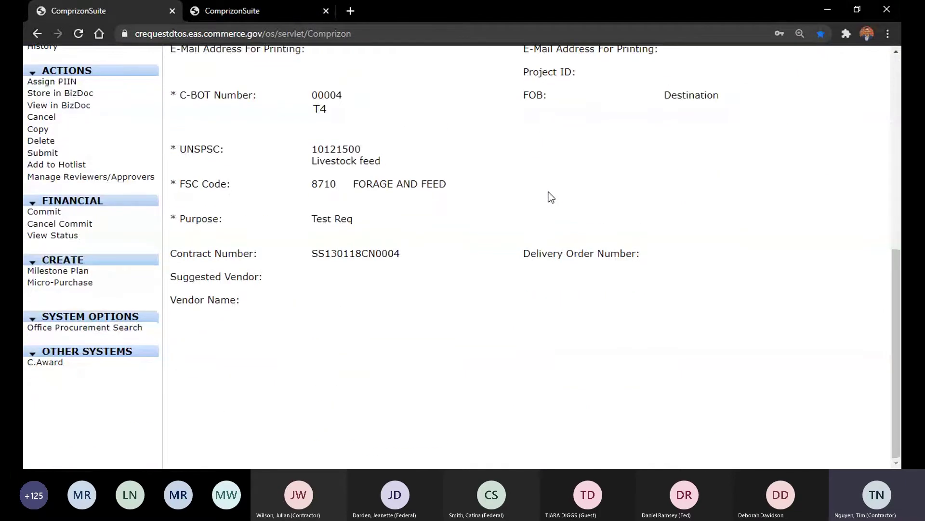
{"action": "scroll", "coordinate": [551, 199], "scroll_direction": "up", "scroll_amount": 8}
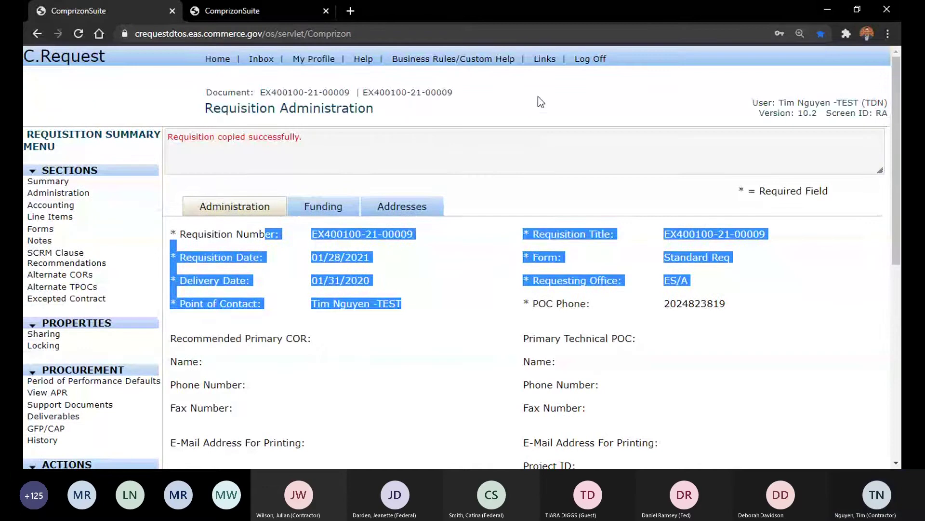
Step: Copy the new requisition's title from the document header to the clipboard
{"action": "left_click", "coordinate": [537, 99]}
{"action": "left_click_drag", "start_coordinate": [454, 91], "coordinate": [370, 93]}
{"action": "right_click", "coordinate": [370, 92]}
{"action": "left_click", "coordinate": [389, 99]}
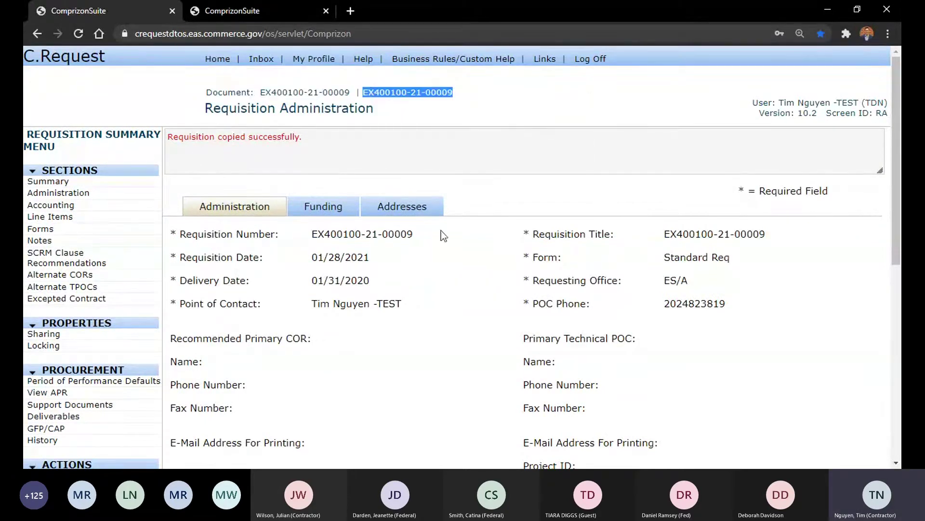
Step: Try to leave the copied requisition for the home page while saving its pending changes
{"action": "scroll", "coordinate": [678, 327], "scroll_direction": "down", "scroll_amount": 6}
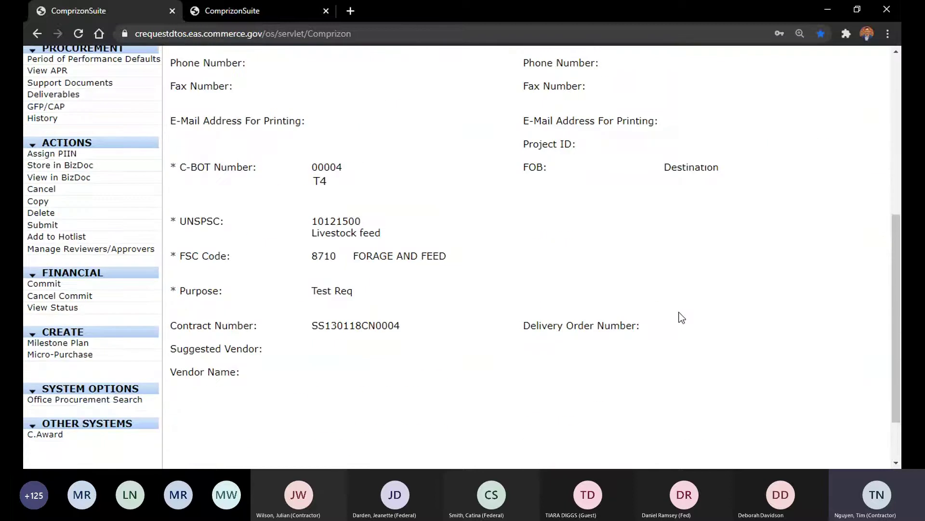
{"action": "scroll", "coordinate": [680, 317], "scroll_direction": "up", "scroll_amount": 6}
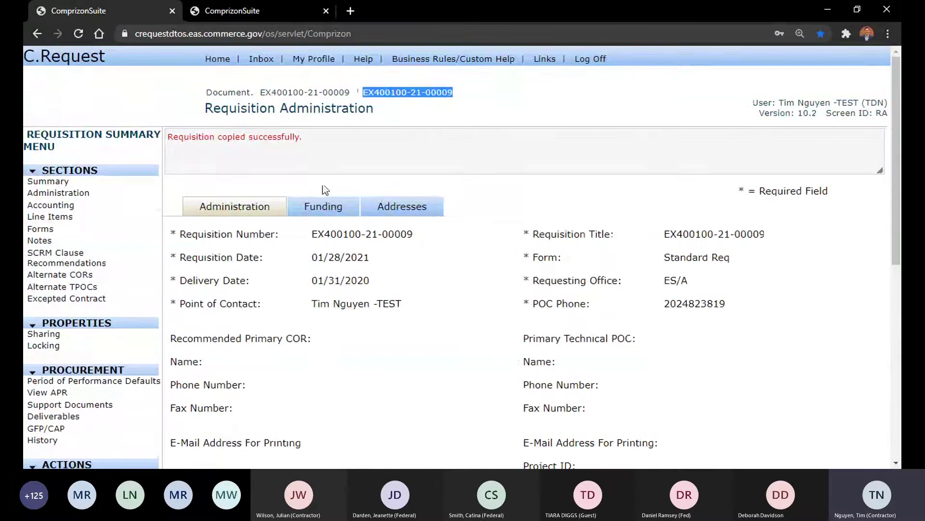
{"action": "left_click", "coordinate": [217, 59]}
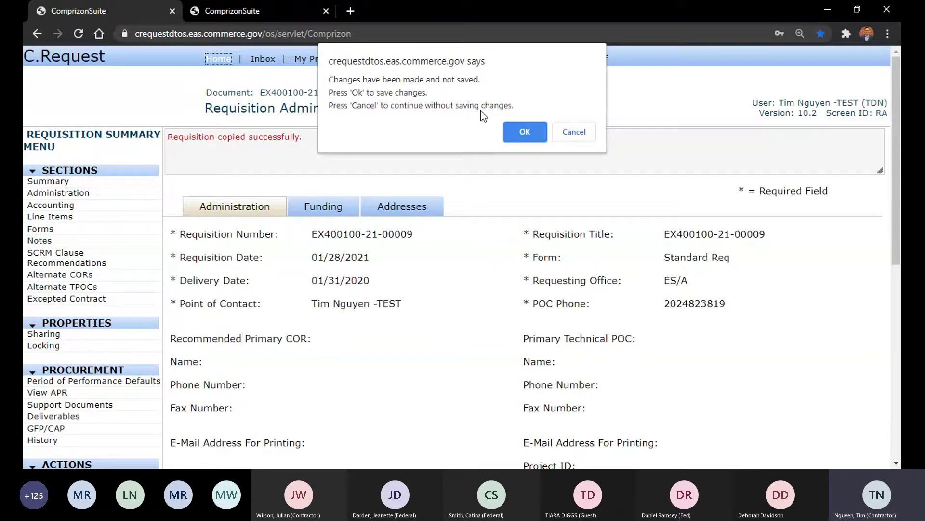
{"action": "left_click", "coordinate": [523, 137]}
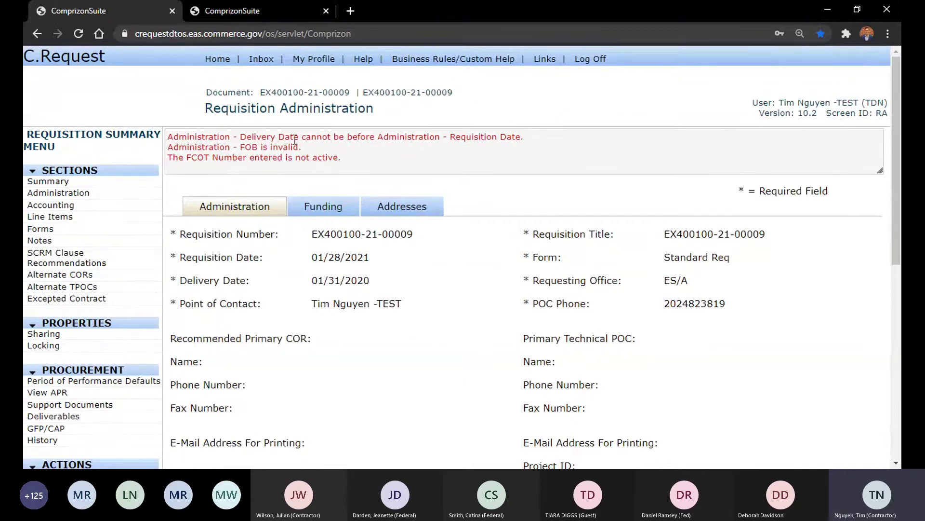
Step: Read the validation messages on the requisition's administration page and check the FOB and C-BOT number fields against them
{"action": "left_click_drag", "start_coordinate": [347, 161], "coordinate": [187, 137]}
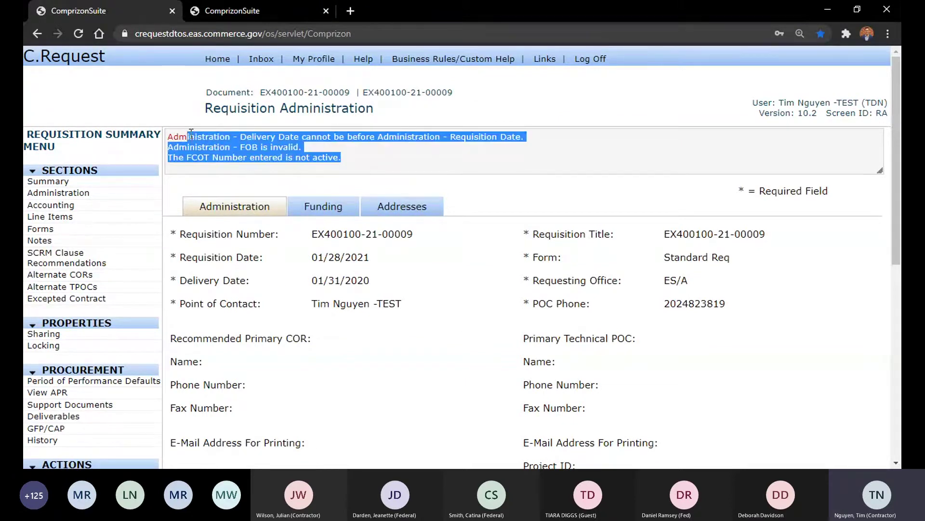
{"action": "left_click", "coordinate": [539, 163]}
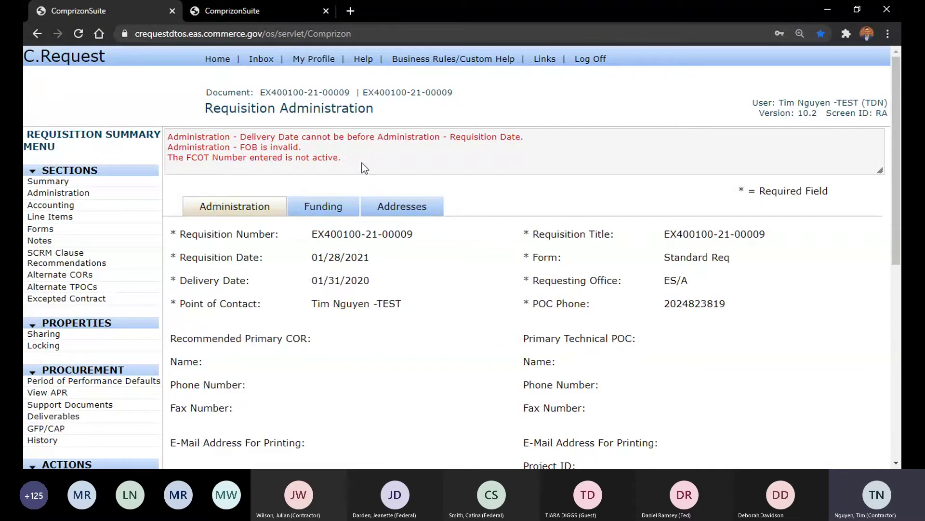
{"action": "left_click_drag", "start_coordinate": [362, 163], "coordinate": [187, 137]}
{"action": "left_click", "coordinate": [486, 163]}
{"action": "scroll", "coordinate": [643, 177], "scroll_direction": "down", "scroll_amount": 8}
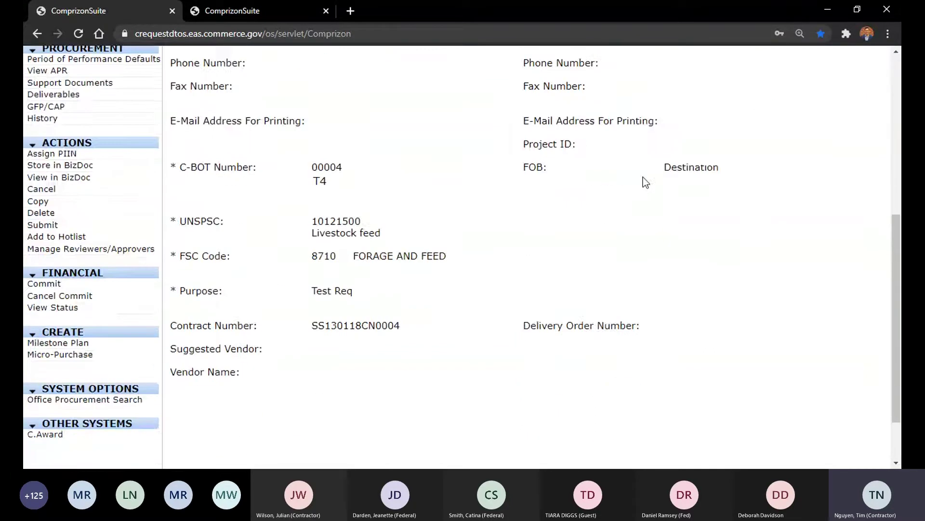
{"action": "scroll", "coordinate": [585, 240], "scroll_direction": "up", "scroll_amount": 8}
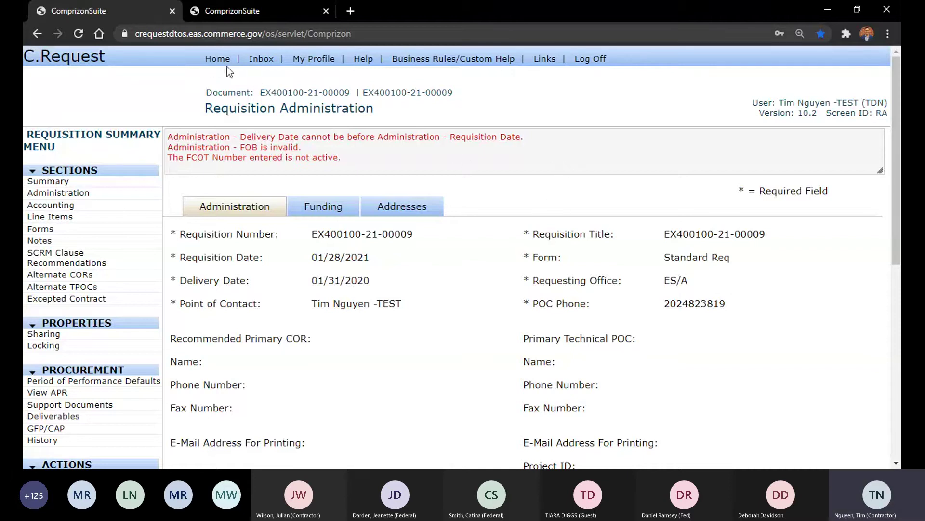
Step: Return to the home page without saving the requisition's changes and open the Worksheet search
{"action": "left_click", "coordinate": [215, 68]}
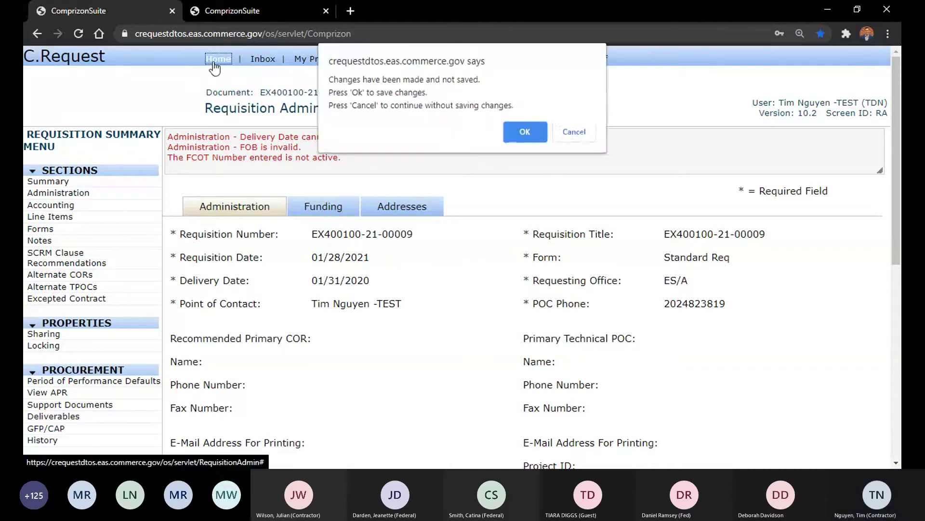
{"action": "left_click", "coordinate": [583, 129]}
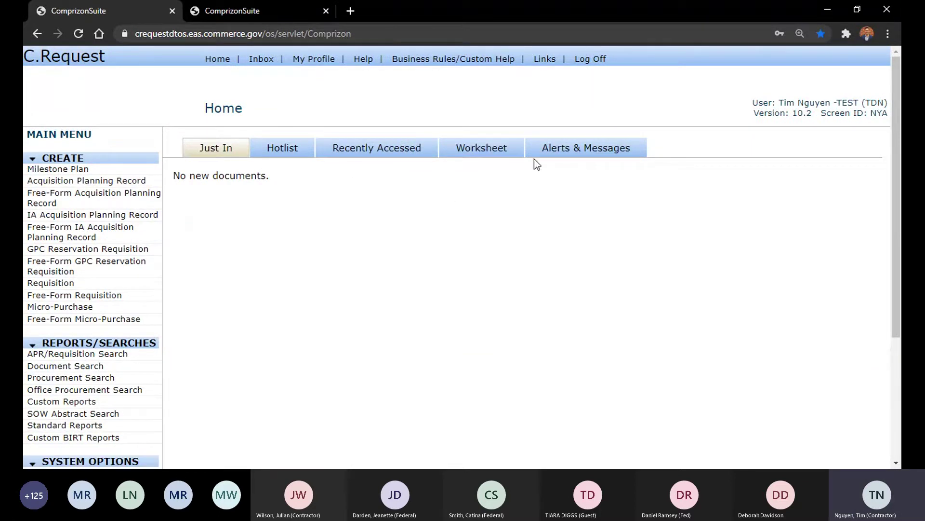
{"action": "left_click", "coordinate": [490, 155]}
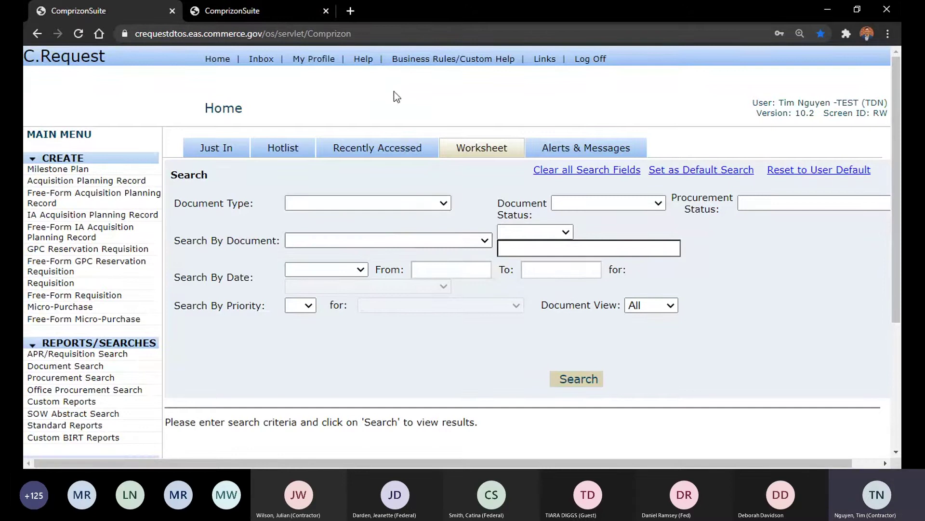
{"action": "left_click", "coordinate": [389, 241]}
{"action": "left_click", "coordinate": [527, 248]}
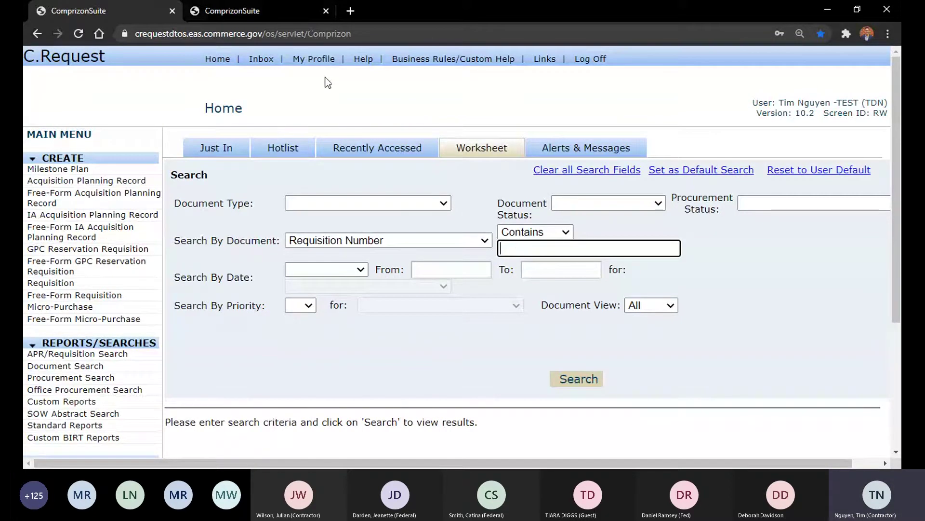
{"action": "key", "text": "ctrl+v"}
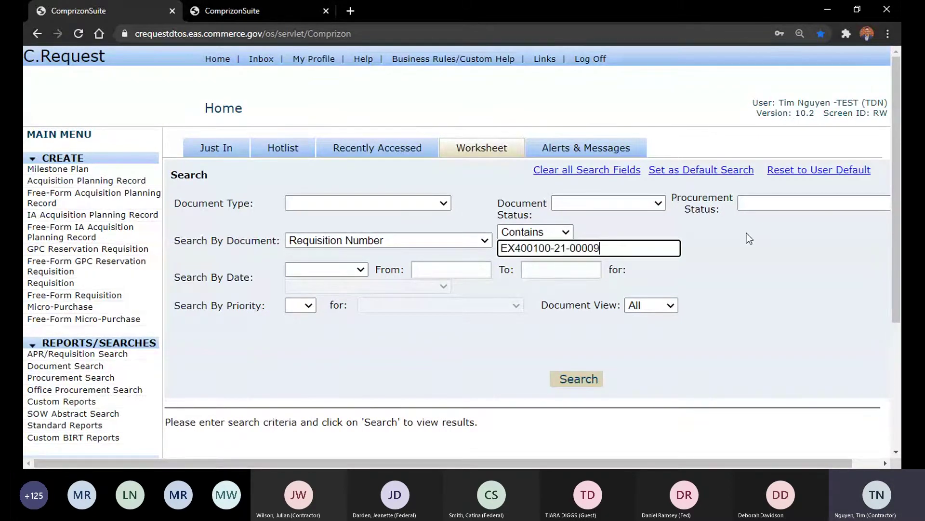
{"action": "left_click", "coordinate": [581, 380]}
{"action": "scroll", "coordinate": [422, 292], "scroll_direction": "down", "scroll_amount": 4}
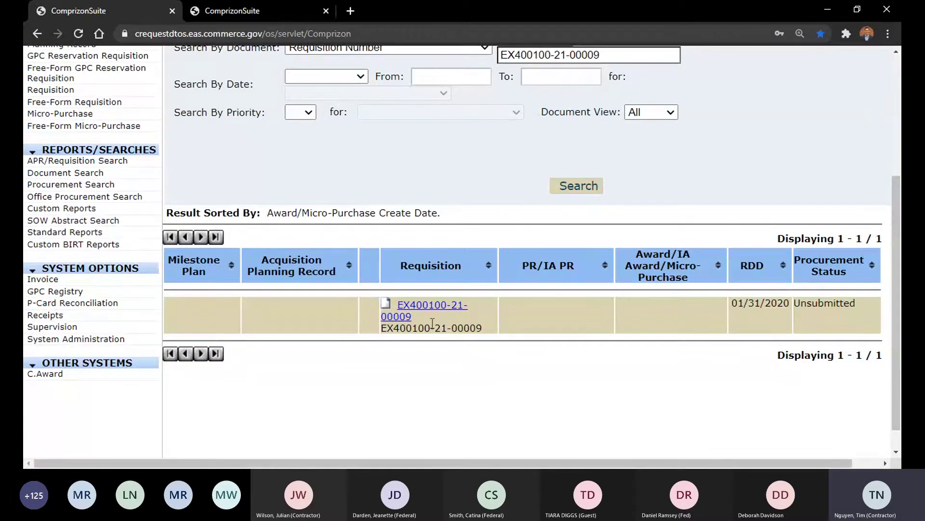
{"action": "scroll", "coordinate": [415, 241], "scroll_direction": "up", "scroll_amount": 5}
{"action": "left_click", "coordinate": [393, 157]}
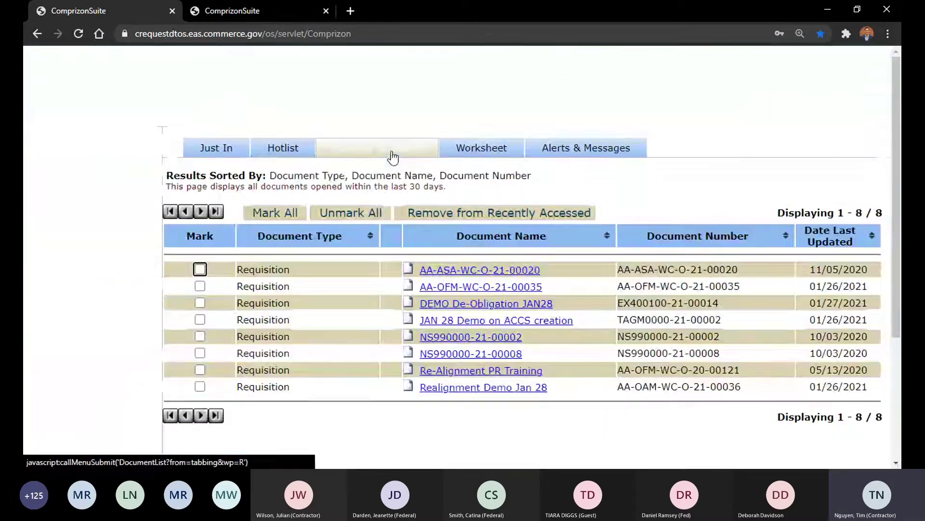
{"action": "key", "text": "ctrl+f"}
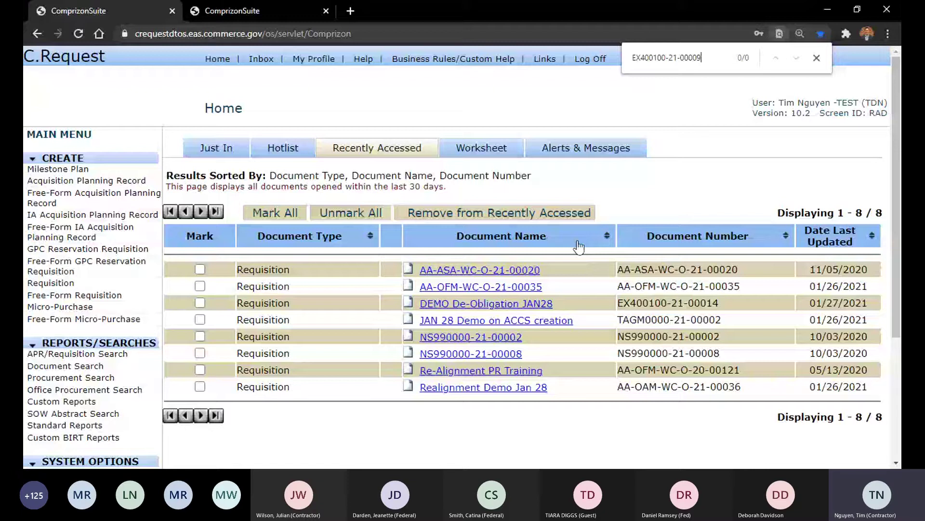
{"action": "left_click", "coordinate": [490, 151]}
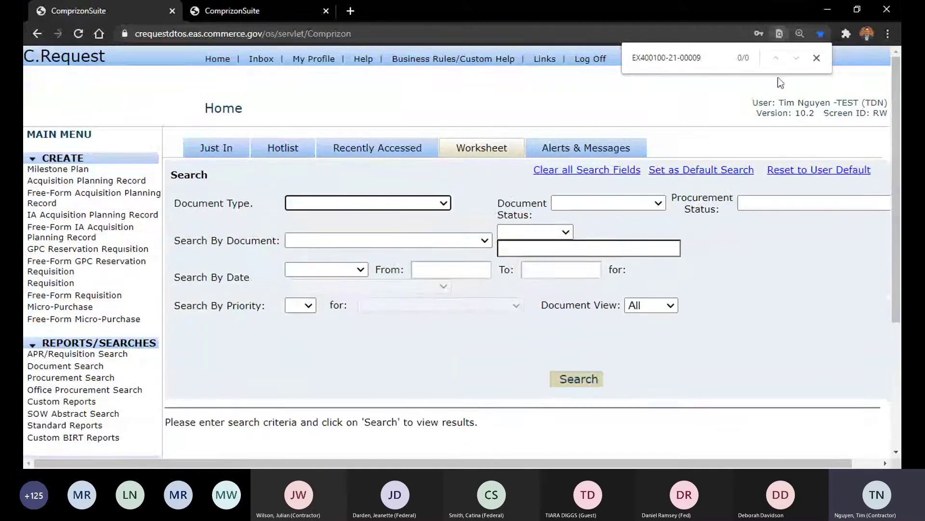
{"action": "left_click", "coordinate": [817, 58]}
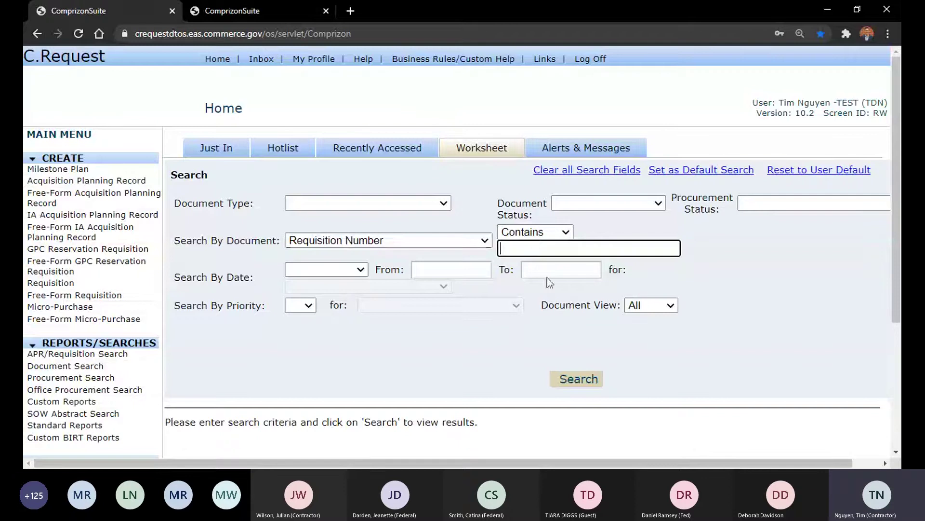
{"action": "key", "text": "ctrl+v"}
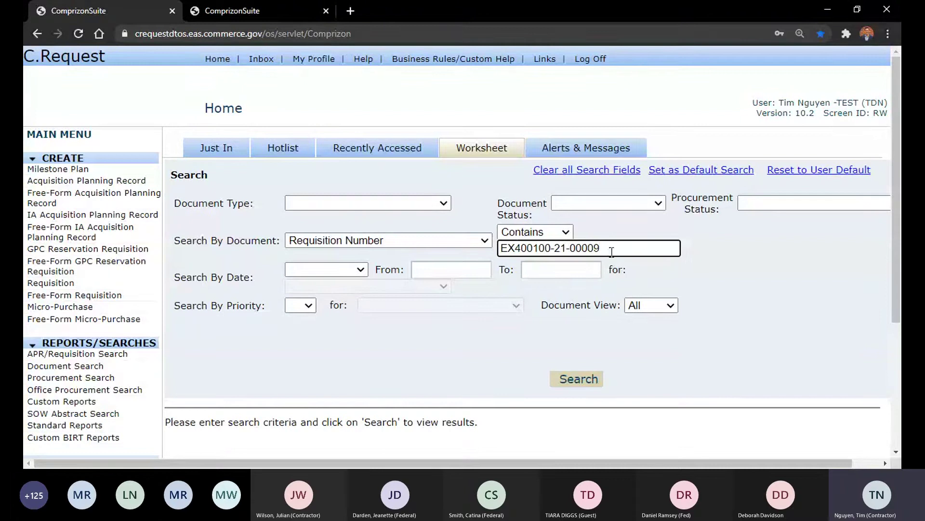
{"action": "left_click", "coordinate": [586, 379]}
{"action": "scroll", "coordinate": [467, 328], "scroll_direction": "down", "scroll_amount": 5}
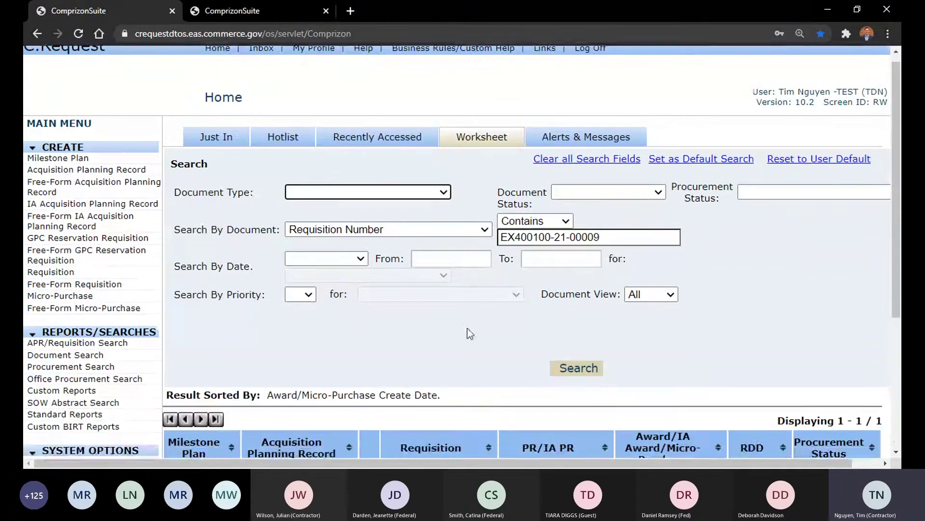
{"action": "scroll", "coordinate": [429, 289], "scroll_direction": "up", "scroll_amount": 3}
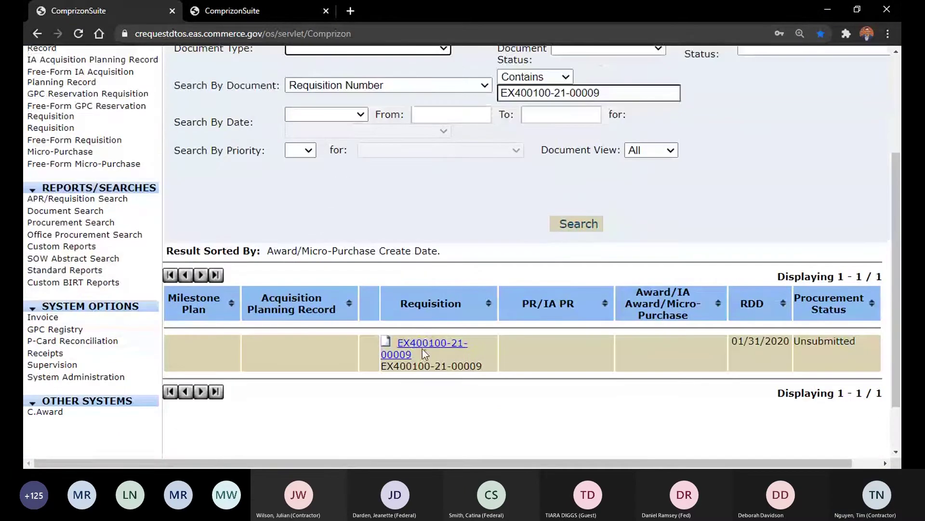
{"action": "scroll", "coordinate": [422, 293], "scroll_direction": "up", "scroll_amount": 3}
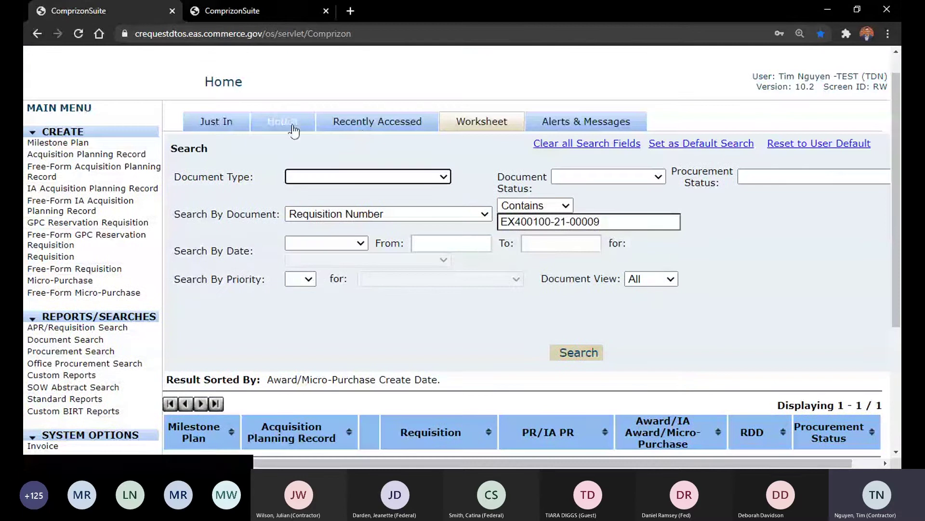
{"action": "scroll", "coordinate": [411, 209], "scroll_direction": "down", "scroll_amount": 4}
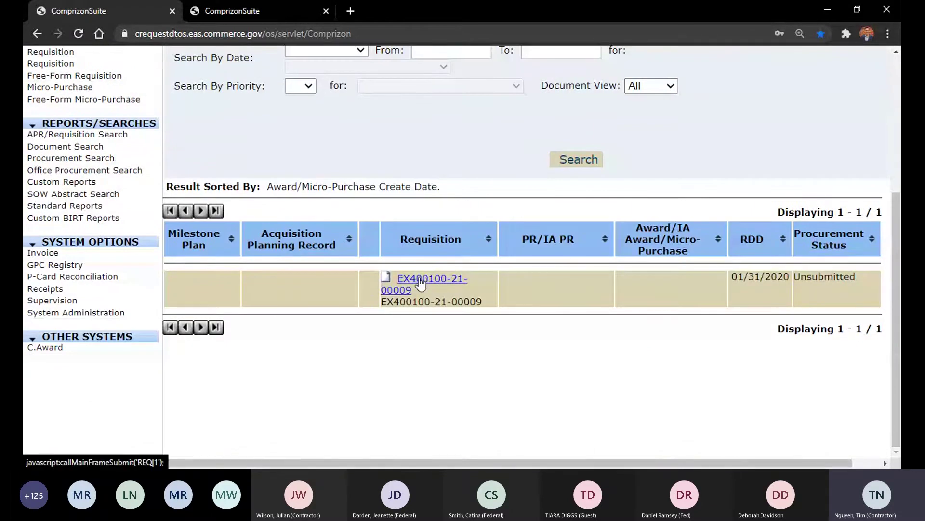
{"action": "scroll", "coordinate": [420, 284], "scroll_direction": "up", "scroll_amount": 3}
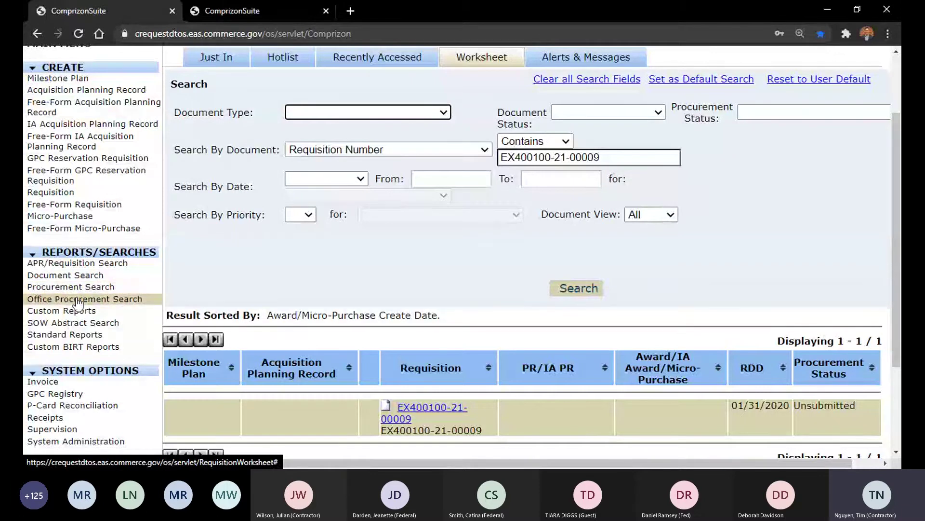
{"action": "scroll", "coordinate": [488, 355], "scroll_direction": "down", "scroll_amount": 3}
{"action": "scroll", "coordinate": [521, 198], "scroll_direction": "up", "scroll_amount": 4}
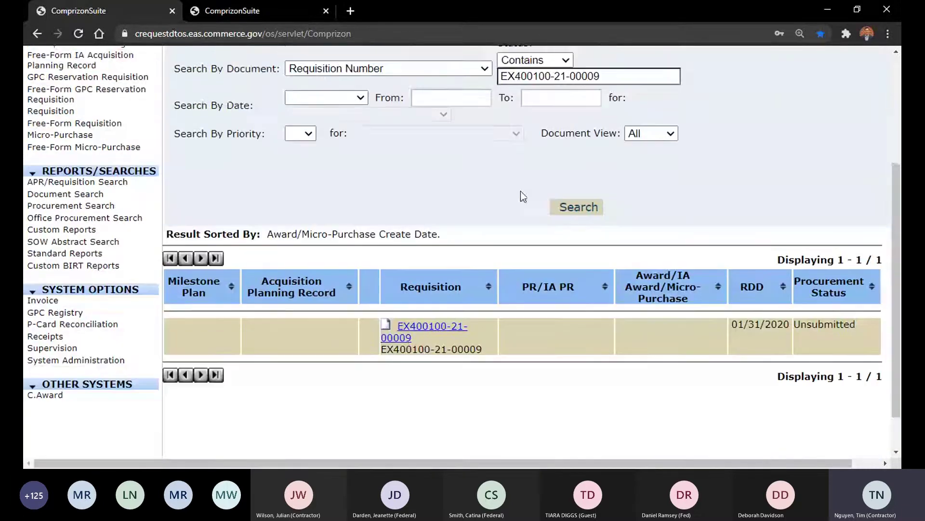
{"action": "scroll", "coordinate": [310, 146], "scroll_direction": "down", "scroll_amount": 4}
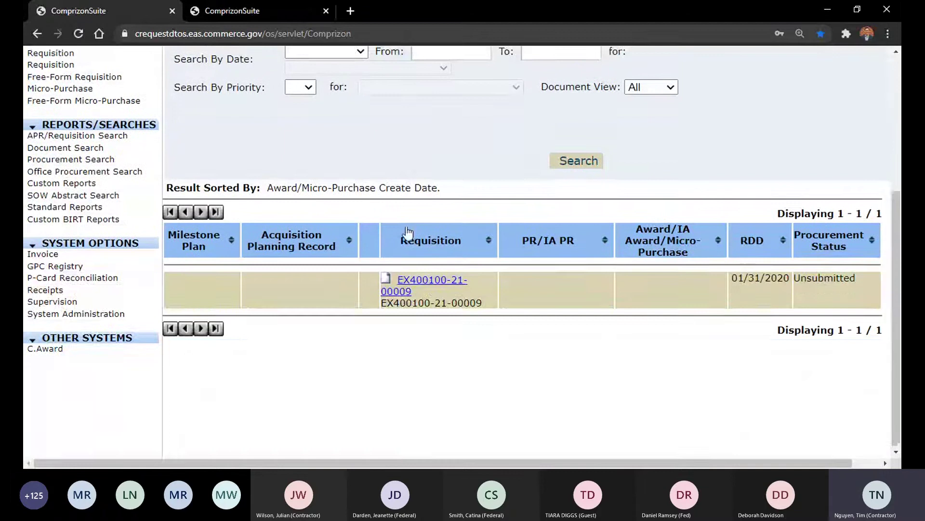
{"action": "left_click", "coordinate": [432, 284]}
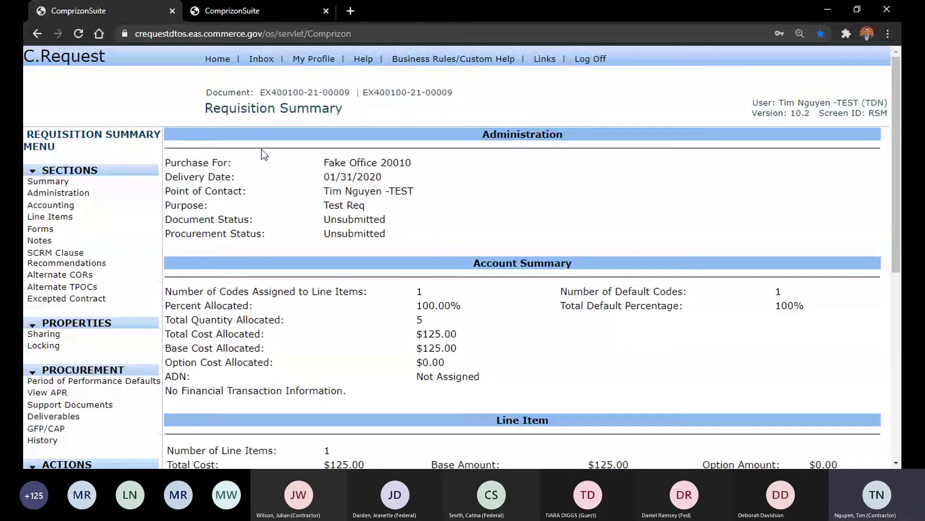
Step: Review the requisition's summary, from administration and account details down to approval and associated documents
{"action": "scroll", "coordinate": [461, 184], "scroll_direction": "down", "scroll_amount": 6}
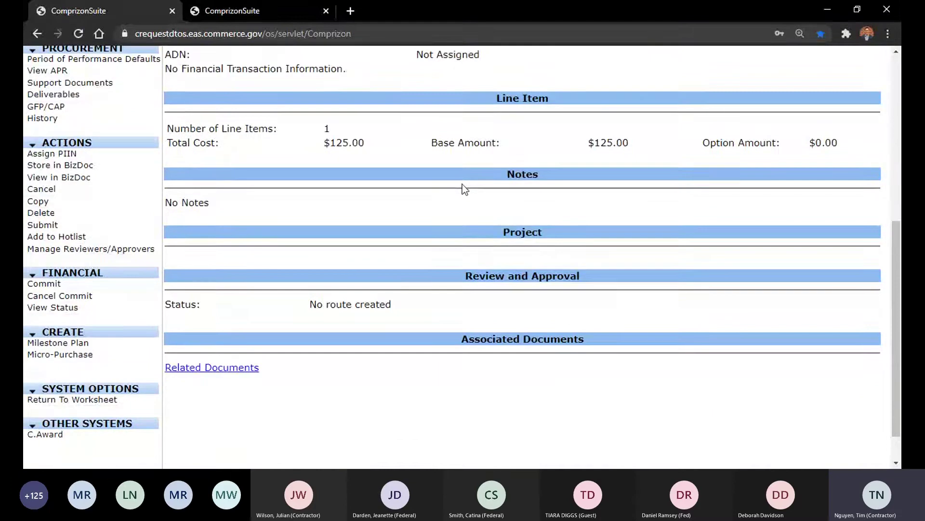
{"action": "scroll", "coordinate": [447, 210], "scroll_direction": "up", "scroll_amount": 6}
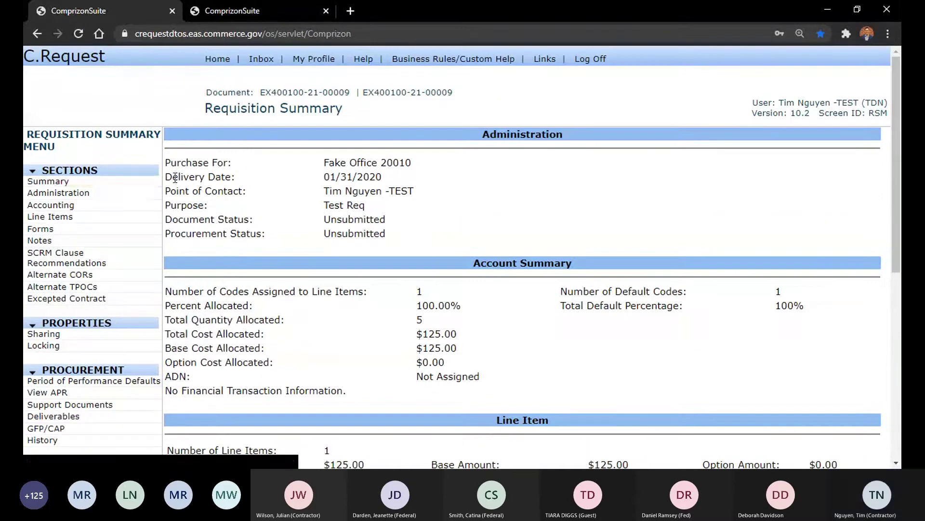
{"action": "scroll", "coordinate": [224, 227], "scroll_direction": "down", "scroll_amount": 3}
{"action": "scroll", "coordinate": [224, 227], "scroll_direction": "up", "scroll_amount": 3}
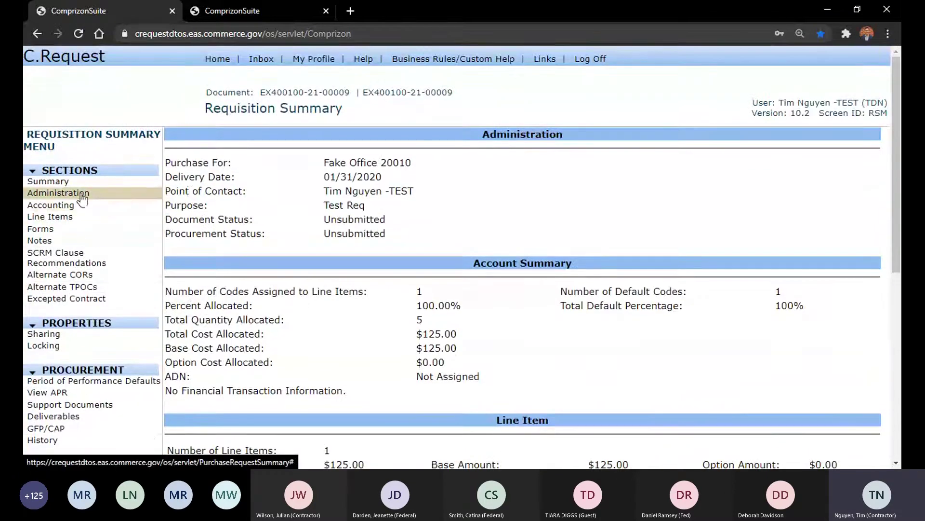
Step: Open the requisition's Administration section and examine its editable fields, from the title and dates down to the contract and vendor entries
{"action": "left_click", "coordinate": [58, 193]}
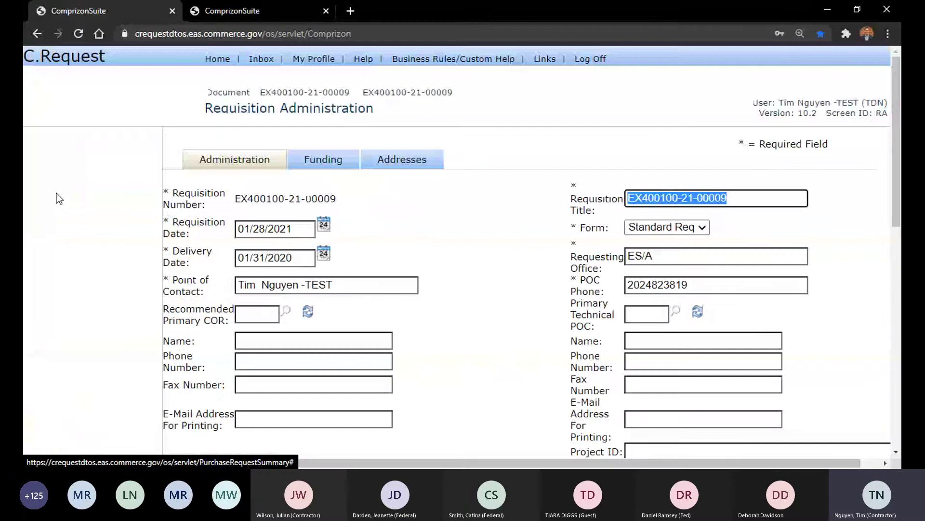
{"action": "scroll", "coordinate": [492, 257], "scroll_direction": "down", "scroll_amount": 6}
{"action": "scroll", "coordinate": [355, 215], "scroll_direction": "up", "scroll_amount": 6}
{"action": "scroll", "coordinate": [690, 169], "scroll_direction": "down", "scroll_amount": 1}
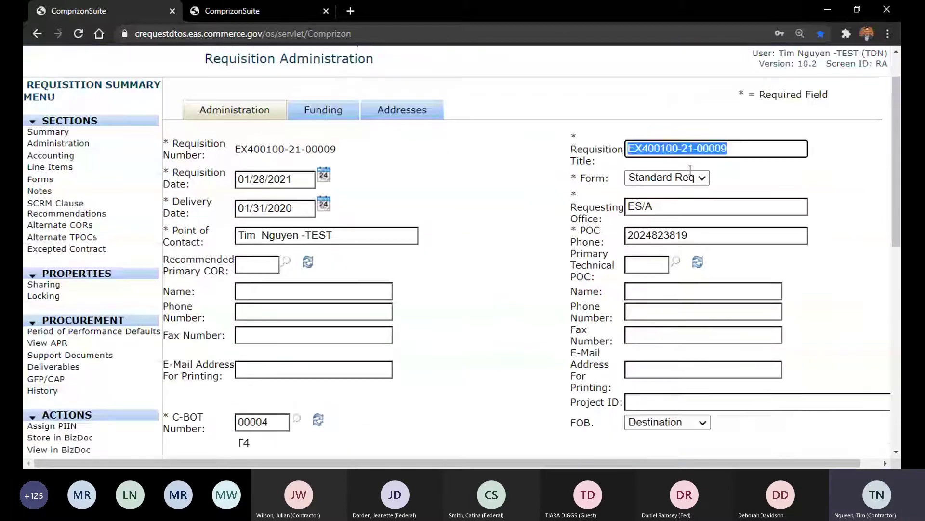
{"action": "scroll", "coordinate": [472, 252], "scroll_direction": "down", "scroll_amount": 10}
{"action": "scroll", "coordinate": [455, 234], "scroll_direction": "up", "scroll_amount": 1}
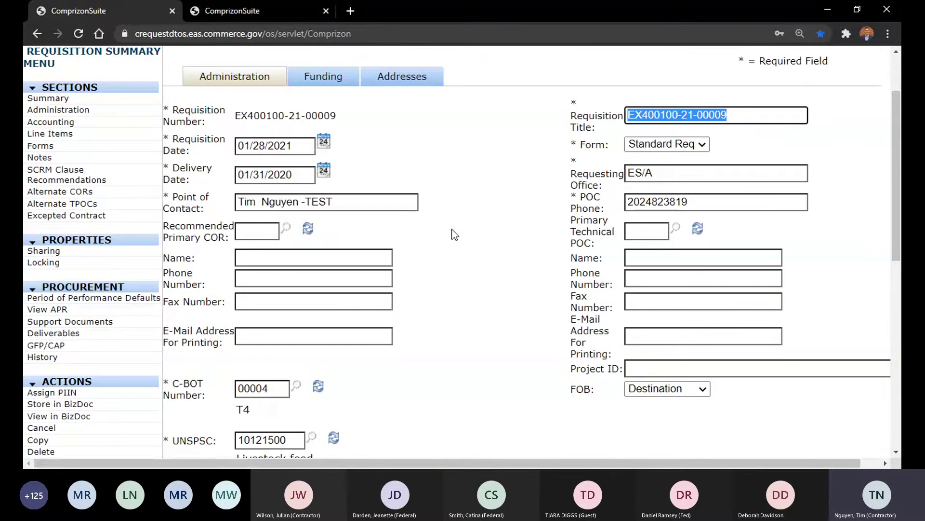
{"action": "scroll", "coordinate": [386, 197], "scroll_direction": "up", "scroll_amount": 2}
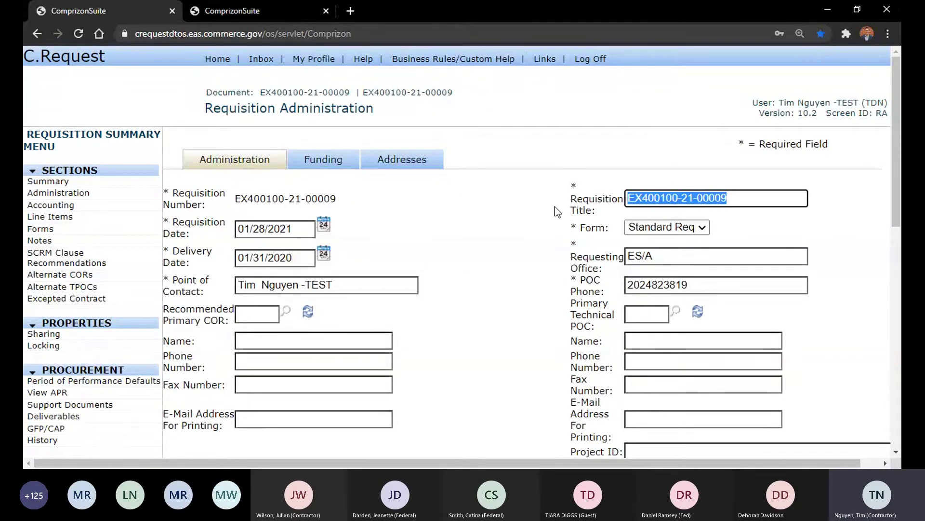
{"action": "scroll", "coordinate": [555, 206], "scroll_direction": "down", "scroll_amount": 10}
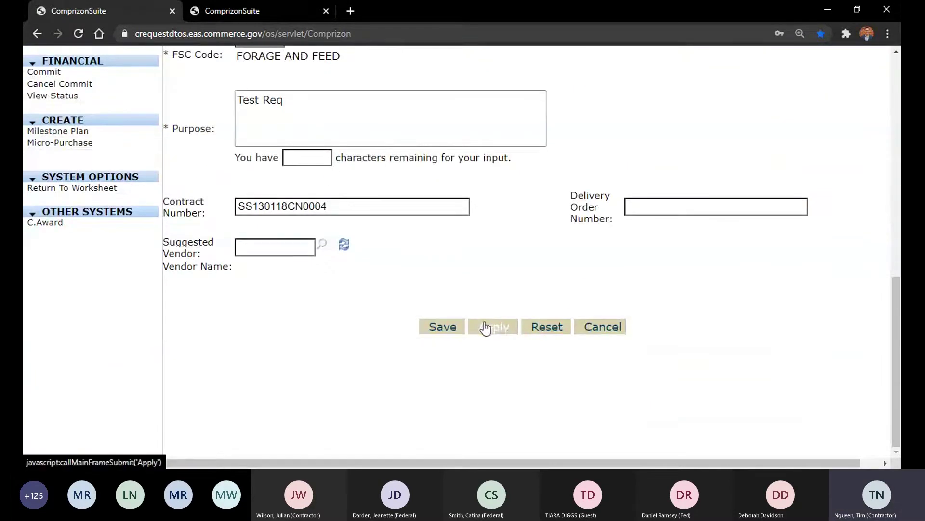
Step: Try to save the requisition's Administration section without changes, and cancel back to the requisition summary
{"action": "scroll", "coordinate": [467, 283], "scroll_direction": "up", "scroll_amount": 10}
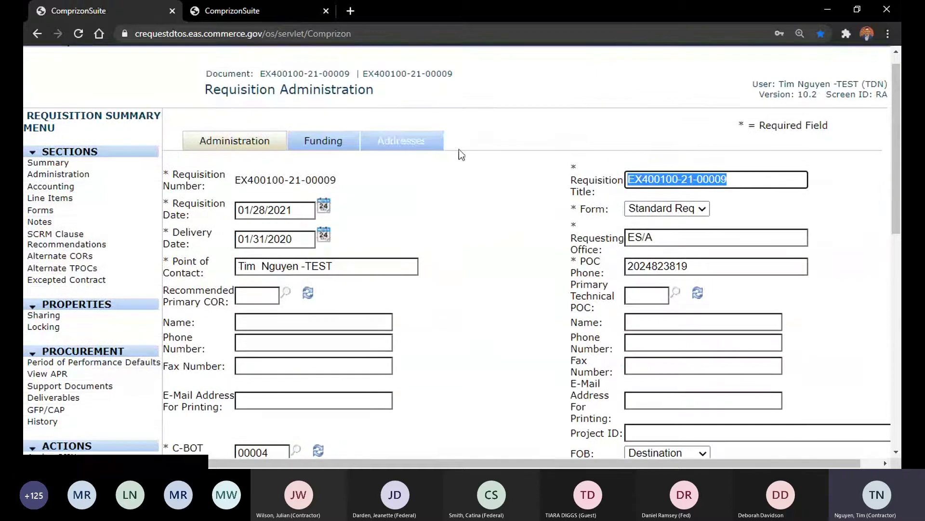
{"action": "scroll", "coordinate": [513, 213], "scroll_direction": "down", "scroll_amount": 10}
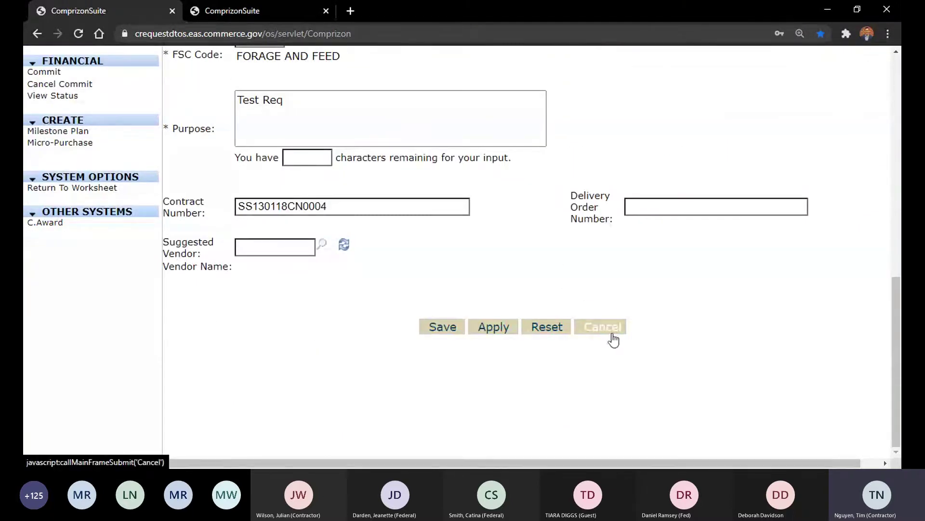
{"action": "left_click", "coordinate": [455, 327]}
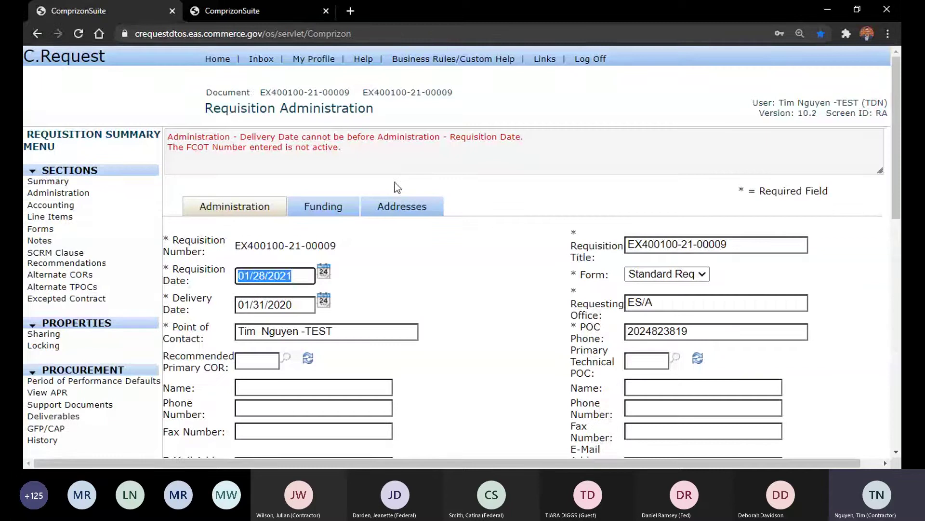
{"action": "left_click_drag", "start_coordinate": [386, 163], "coordinate": [159, 131]}
{"action": "left_click", "coordinate": [185, 138]}
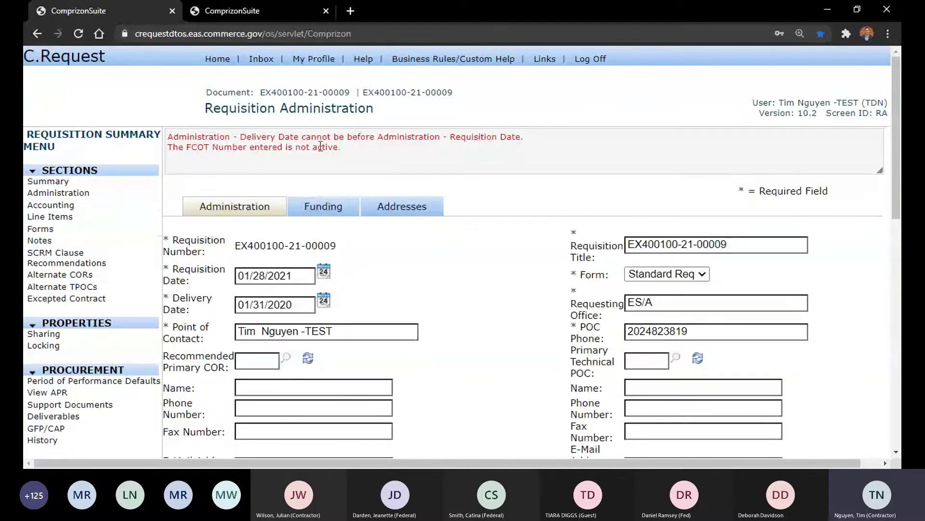
{"action": "scroll", "coordinate": [455, 213], "scroll_direction": "down", "scroll_amount": 8}
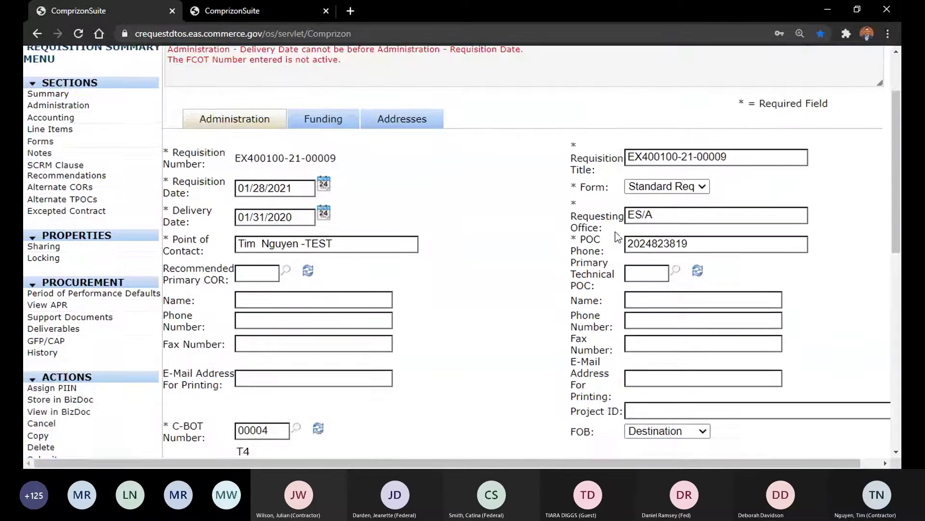
{"action": "scroll", "coordinate": [586, 263], "scroll_direction": "down", "scroll_amount": 5}
{"action": "left_click", "coordinate": [608, 329]}
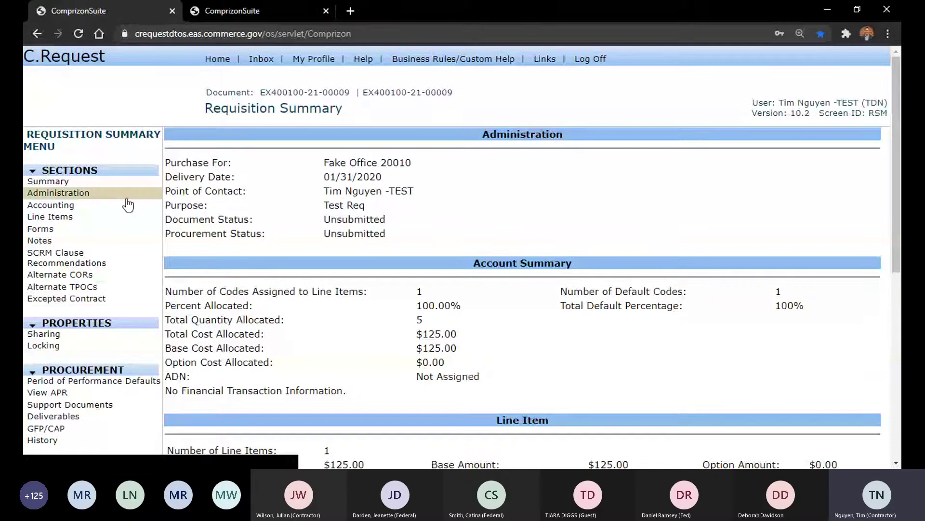
Step: Reopen the Administration section, look over its fields from top to bottom, and cancel back to the requisition summary
{"action": "left_click", "coordinate": [58, 193]}
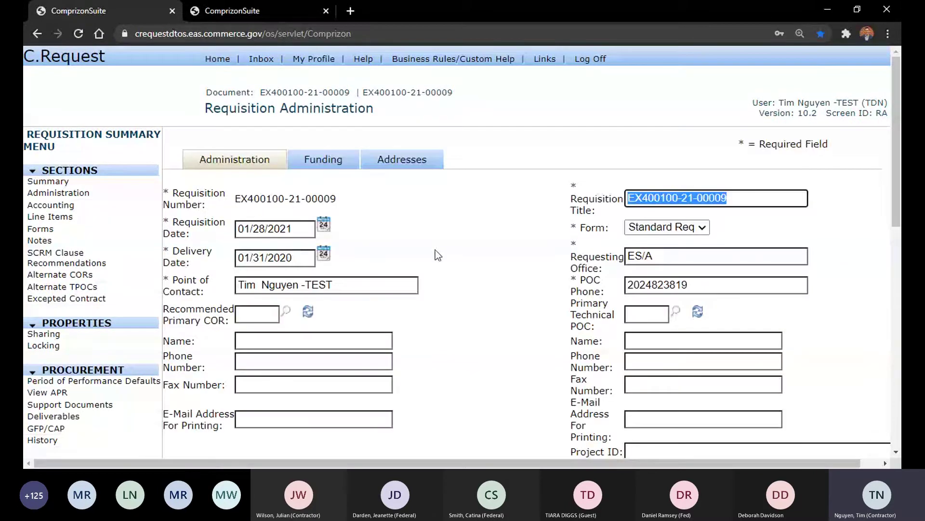
{"action": "scroll", "coordinate": [539, 259], "scroll_direction": "down", "scroll_amount": 3}
{"action": "scroll", "coordinate": [531, 262], "scroll_direction": "down", "scroll_amount": 8}
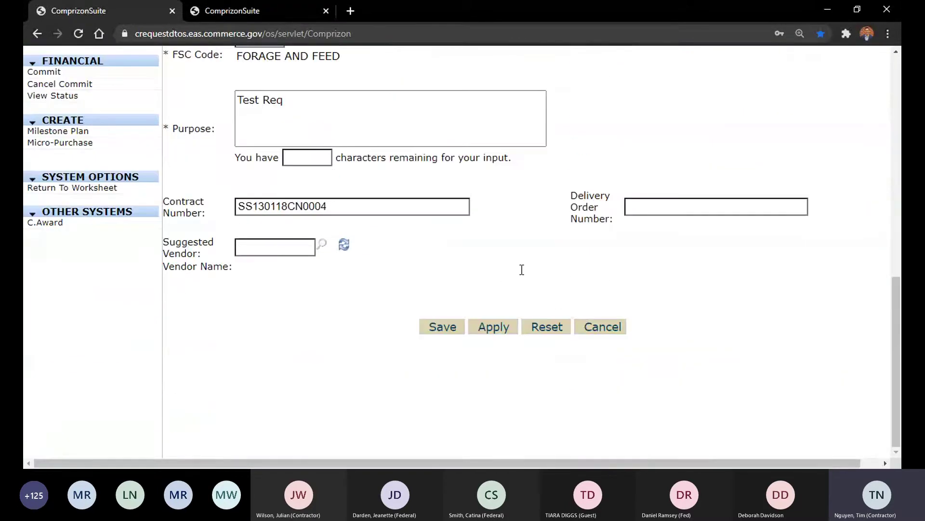
{"action": "scroll", "coordinate": [524, 278], "scroll_direction": "up", "scroll_amount": 9}
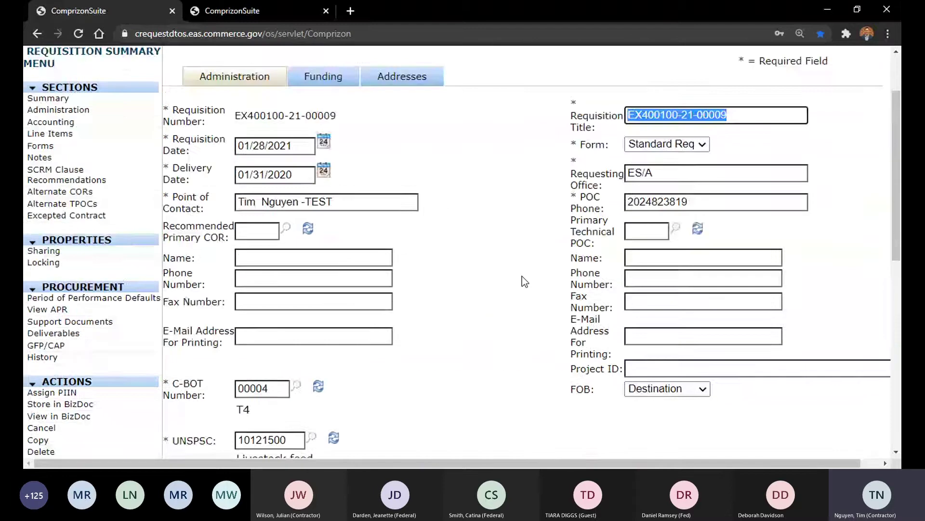
{"action": "scroll", "coordinate": [522, 276], "scroll_direction": "down", "scroll_amount": 8}
{"action": "scroll", "coordinate": [388, 211], "scroll_direction": "down", "scroll_amount": 1}
{"action": "scroll", "coordinate": [466, 159], "scroll_direction": "up", "scroll_amount": 8}
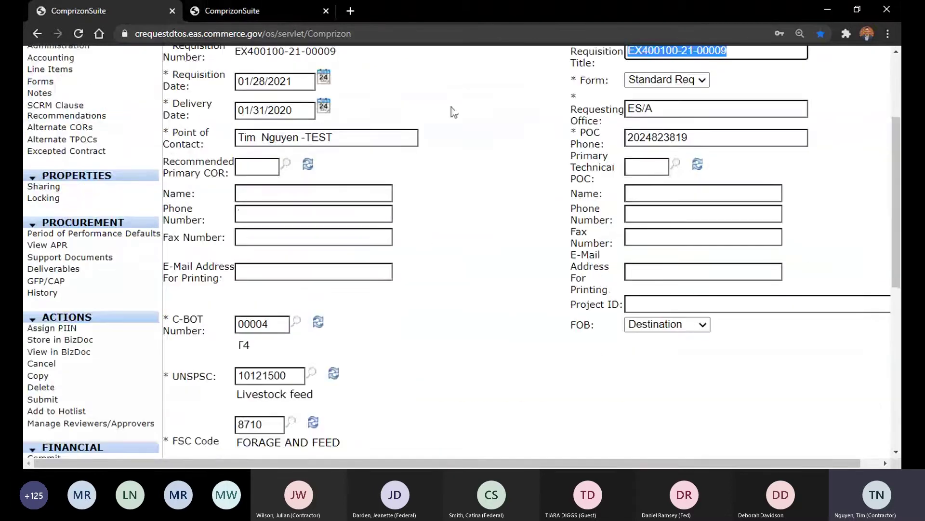
{"action": "scroll", "coordinate": [466, 155], "scroll_direction": "down", "scroll_amount": 5}
{"action": "left_click", "coordinate": [599, 452]}
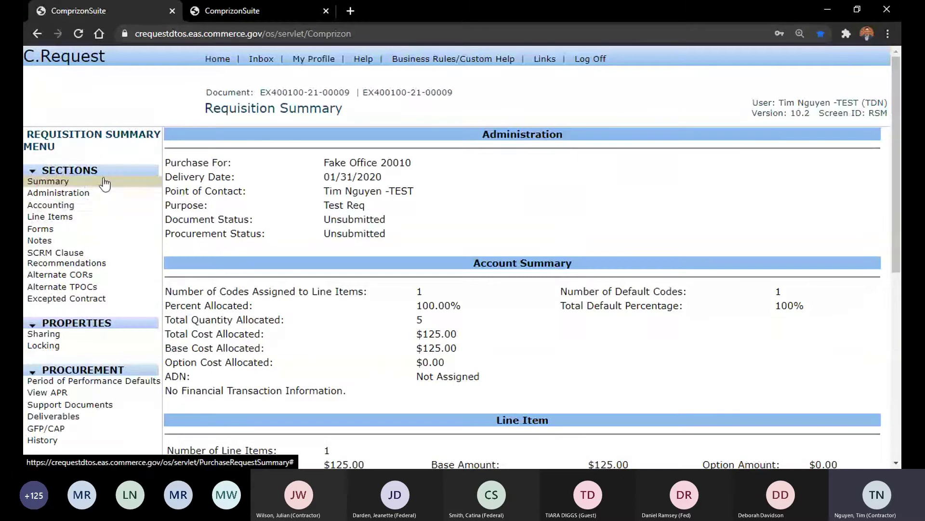
Step: Open the detail of line item 0001 from the requisition's Line Items section
{"action": "scroll", "coordinate": [192, 224], "scroll_direction": "down", "scroll_amount": 5}
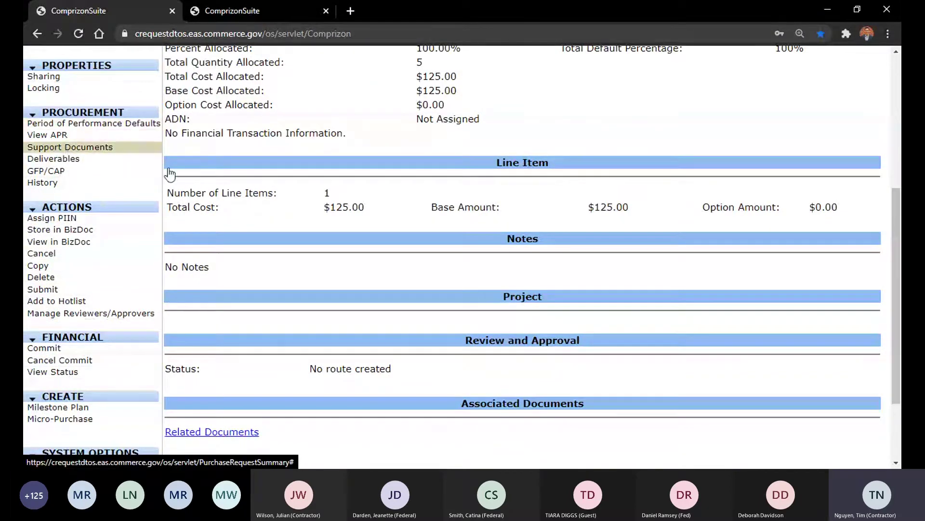
{"action": "scroll", "coordinate": [170, 175], "scroll_direction": "up", "scroll_amount": 5}
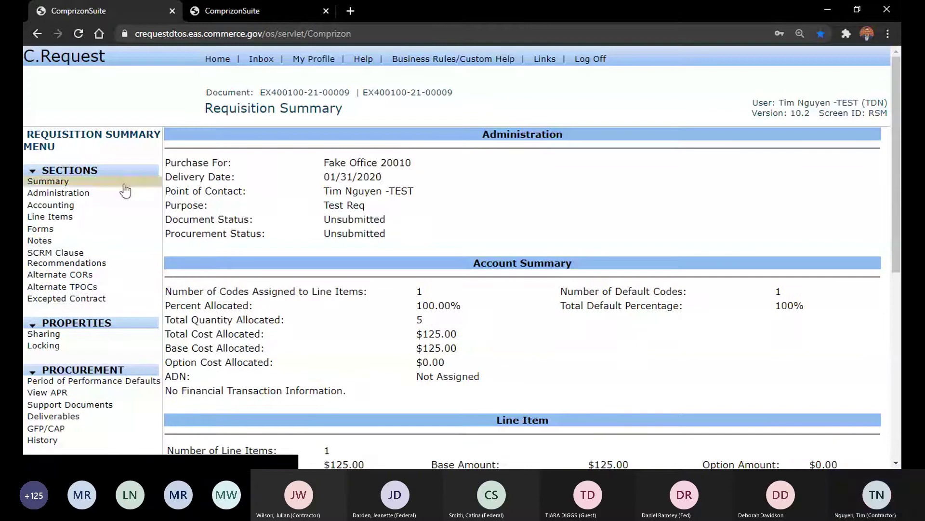
{"action": "left_click", "coordinate": [72, 217]}
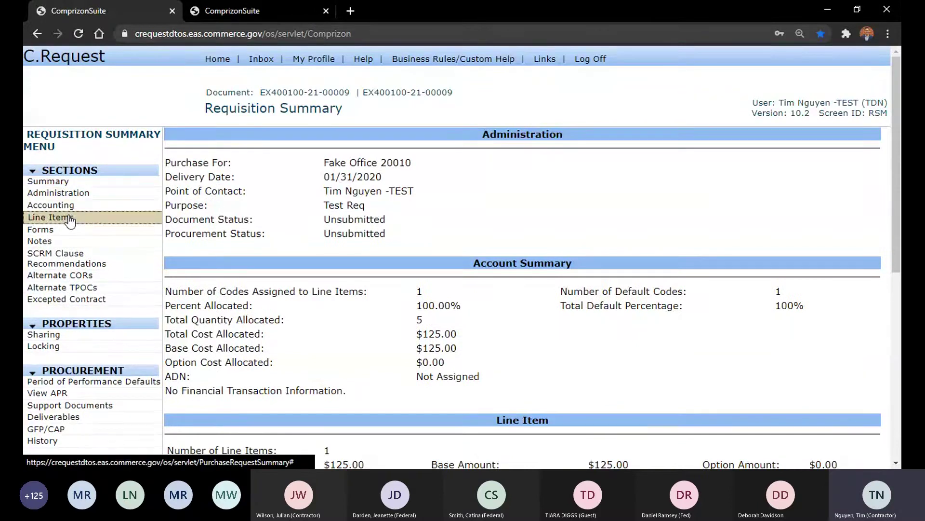
{"action": "scroll", "coordinate": [284, 327], "scroll_direction": "down", "scroll_amount": 3}
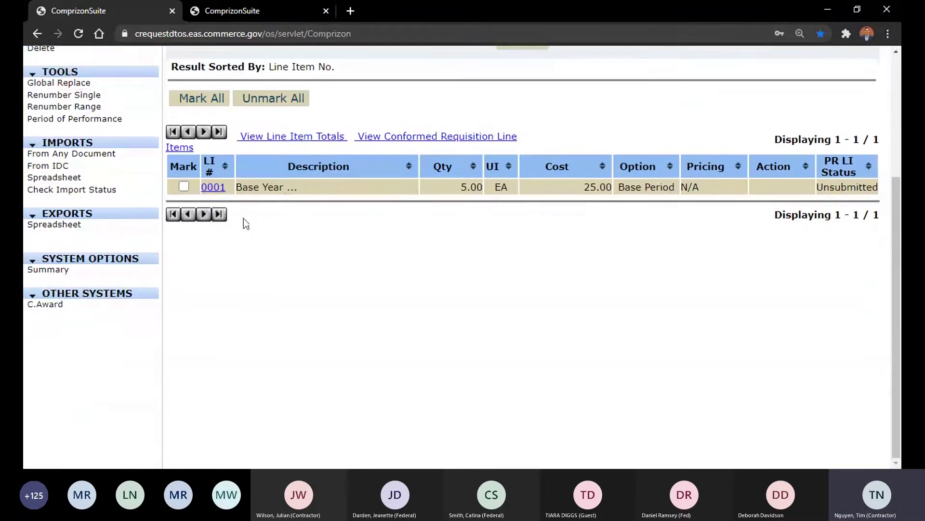
{"action": "left_click", "coordinate": [213, 187]}
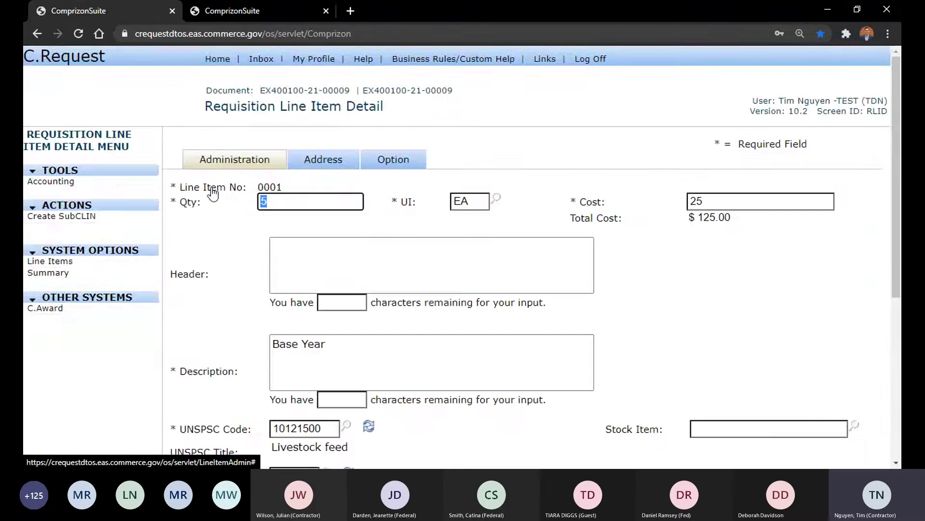
Step: View the account code management page for line item 0001 and return to the requisition summary
{"action": "left_click", "coordinate": [54, 183]}
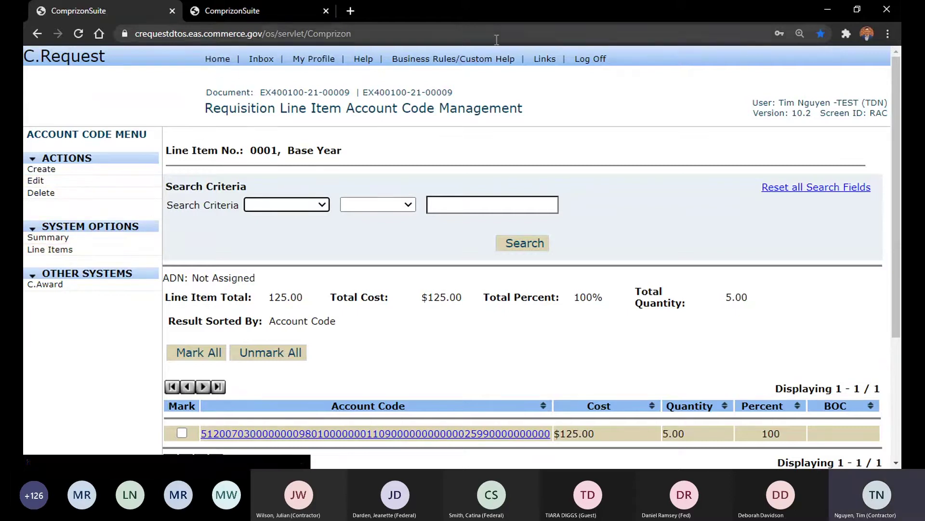
{"action": "left_click_drag", "start_coordinate": [530, 116], "coordinate": [240, 94]}
{"action": "left_click", "coordinate": [228, 103]}
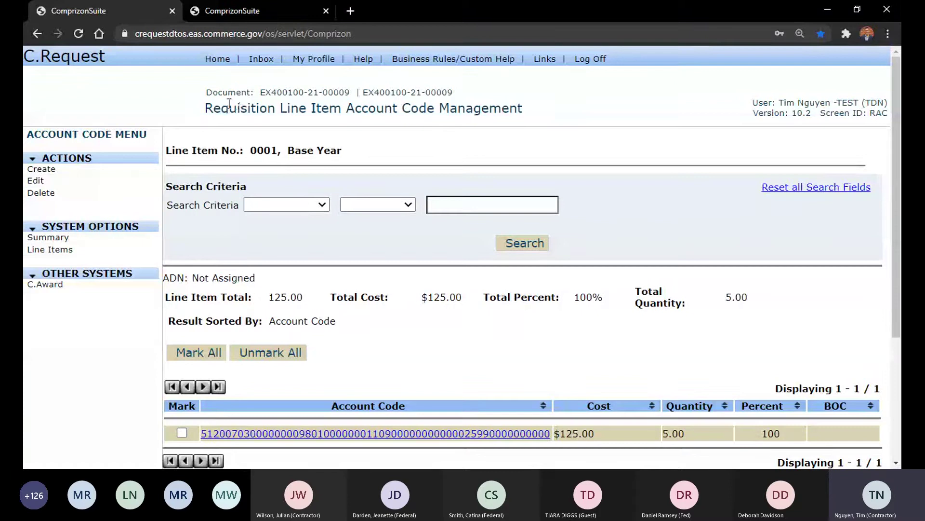
{"action": "left_click", "coordinate": [61, 238]}
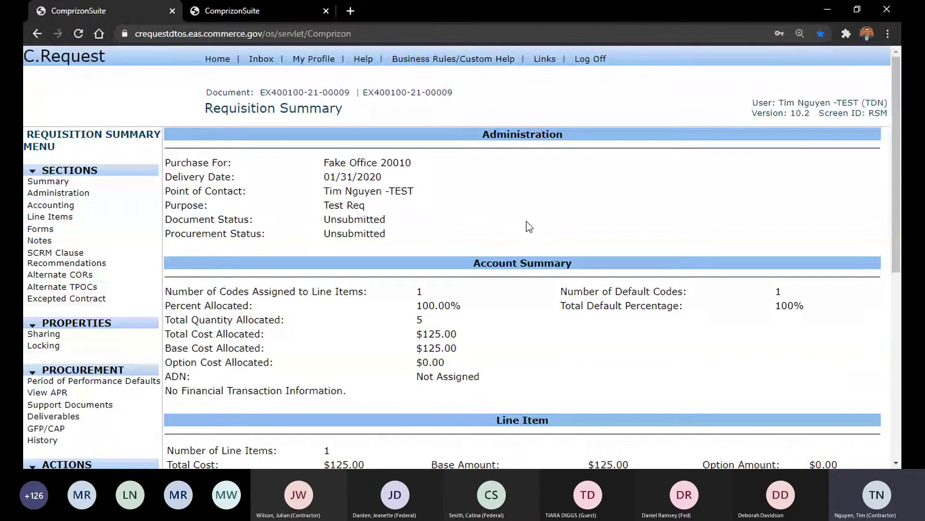
{"action": "right_click", "coordinate": [497, 281]}
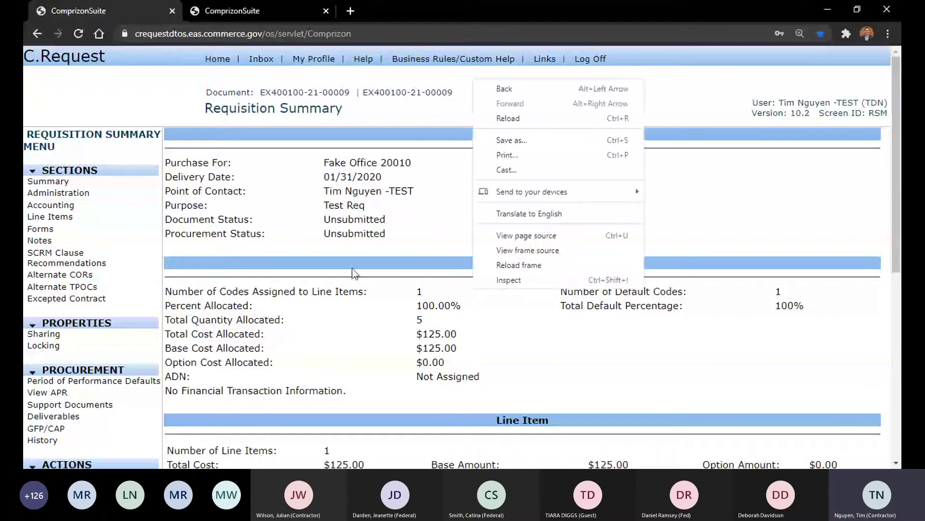
{"action": "left_click", "coordinate": [293, 267]}
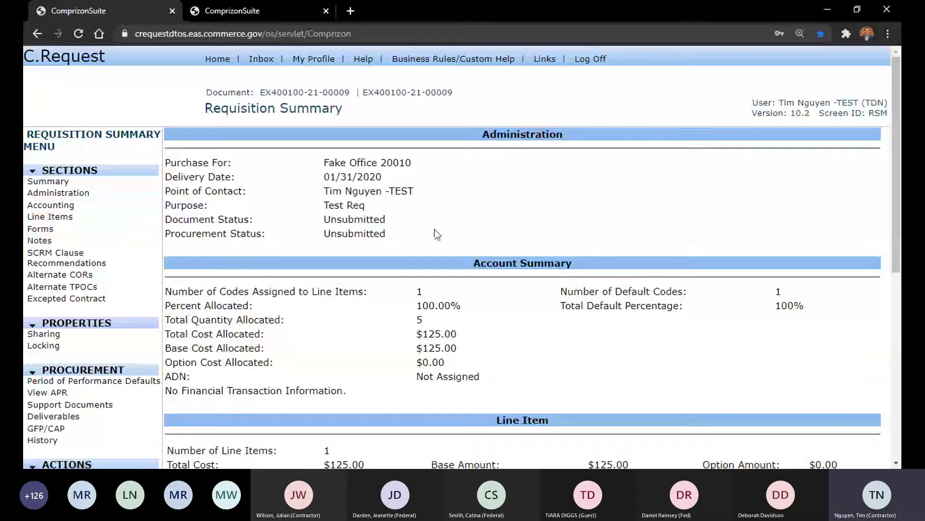
{"action": "scroll", "coordinate": [581, 338], "scroll_direction": "down", "scroll_amount": 7}
{"action": "scroll", "coordinate": [376, 154], "scroll_direction": "up", "scroll_amount": 7}
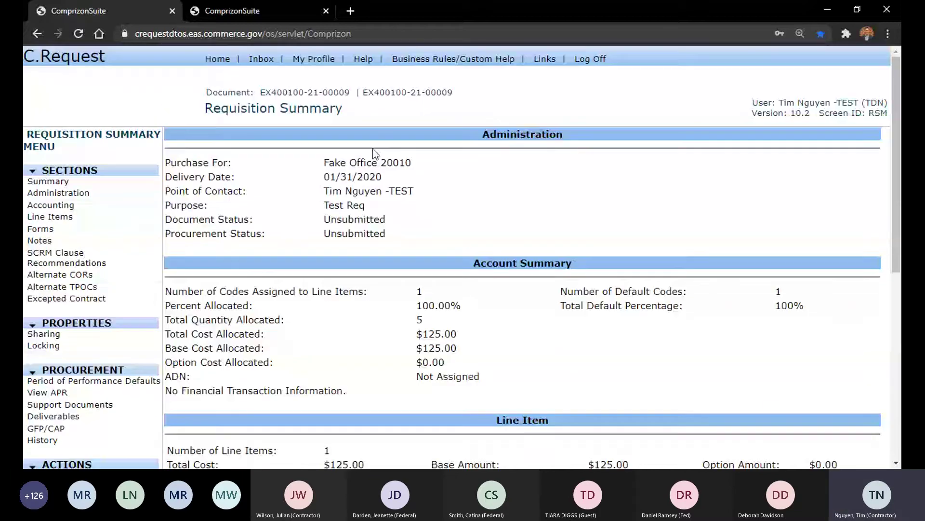
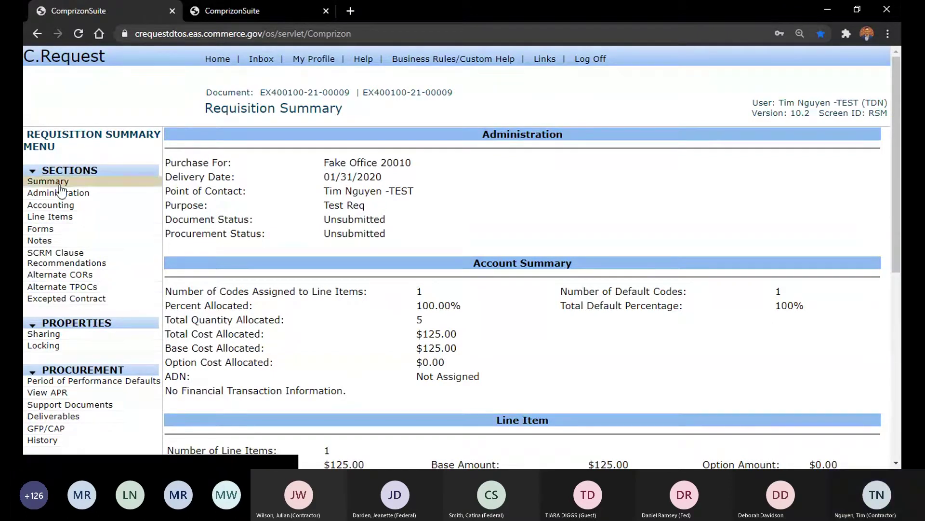
{"action": "left_click_drag", "start_coordinate": [81, 151], "coordinate": [70, 133]}
{"action": "left_click", "coordinate": [82, 146]}
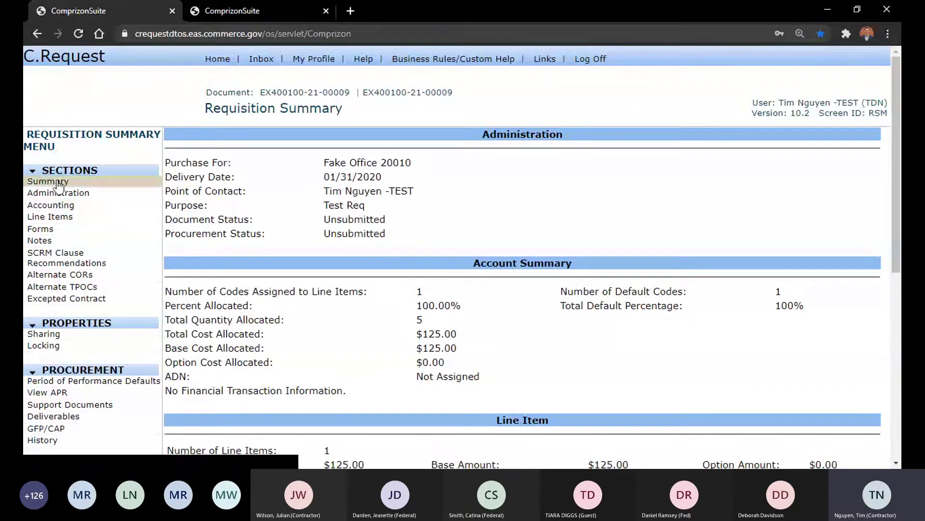
Step: Open the requisition's Accounting section and examine the default account codes in Account Code Summary Management
{"action": "left_click", "coordinate": [35, 207]}
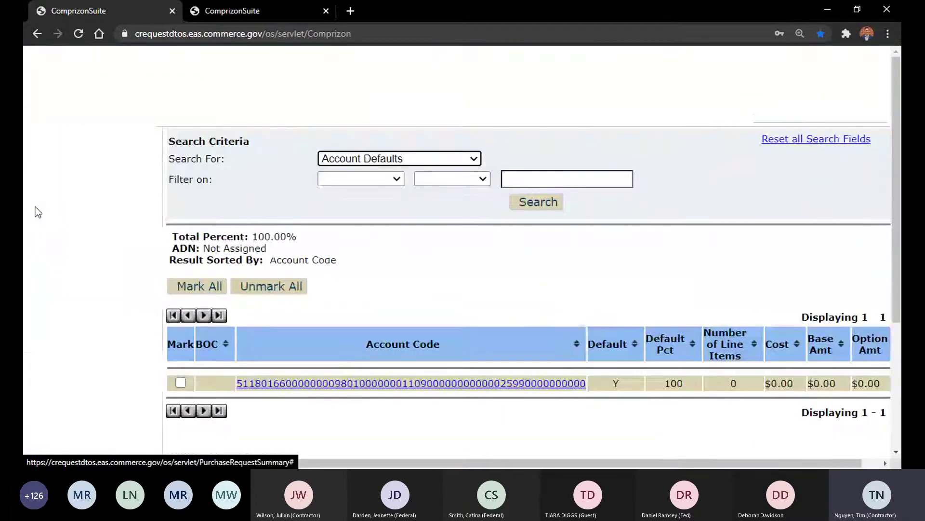
{"action": "left_click_drag", "start_coordinate": [205, 113], "coordinate": [466, 109]}
{"action": "left_click", "coordinate": [467, 109]}
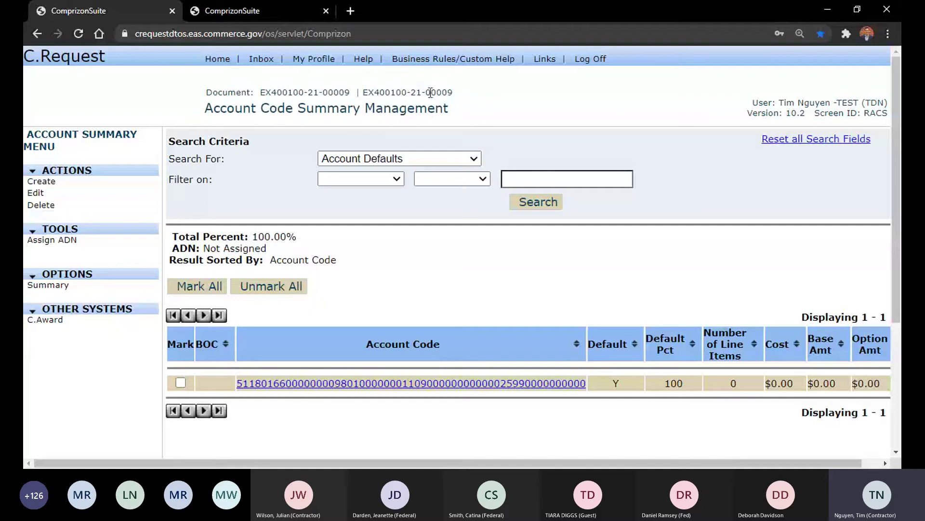
{"action": "left_click_drag", "start_coordinate": [464, 119], "coordinate": [200, 91]}
{"action": "left_click", "coordinate": [203, 112]}
{"action": "left_click_drag", "start_coordinate": [202, 107], "coordinate": [440, 108]}
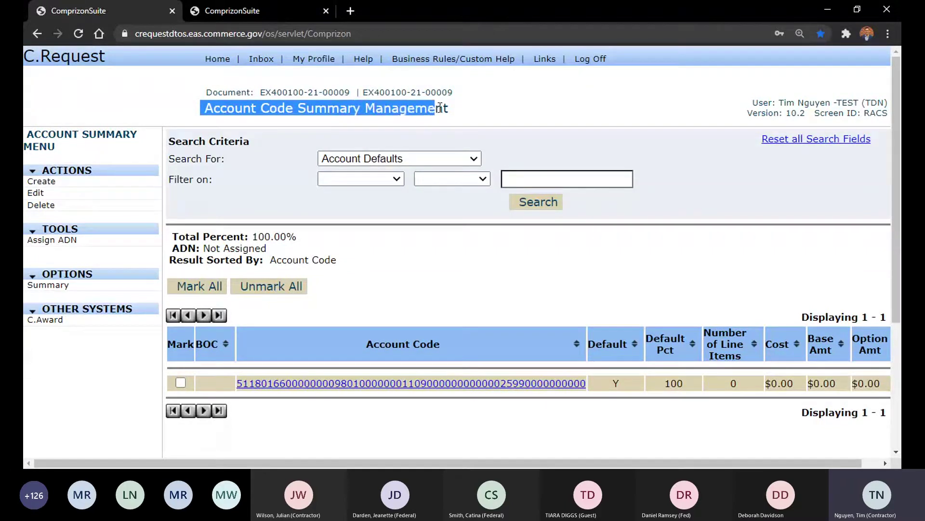
{"action": "left_click", "coordinate": [461, 109]}
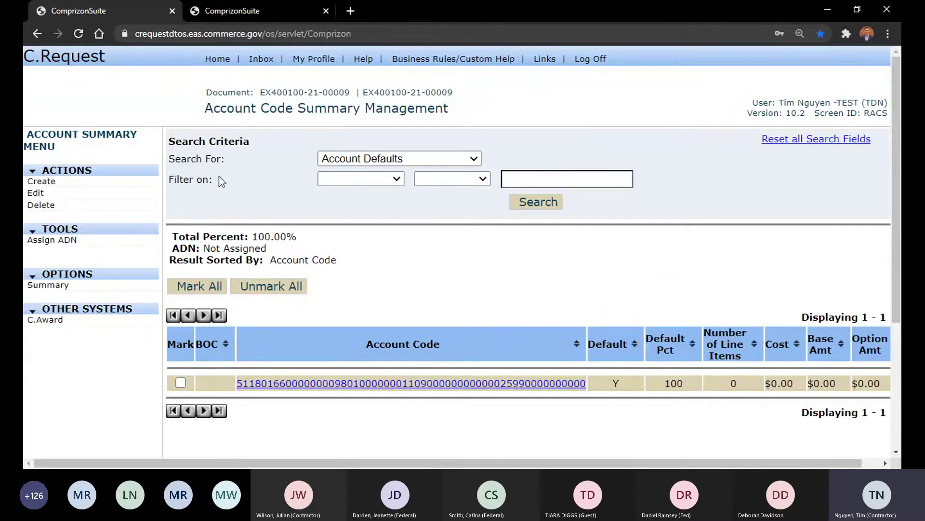
{"action": "left_click_drag", "start_coordinate": [202, 108], "coordinate": [463, 117]}
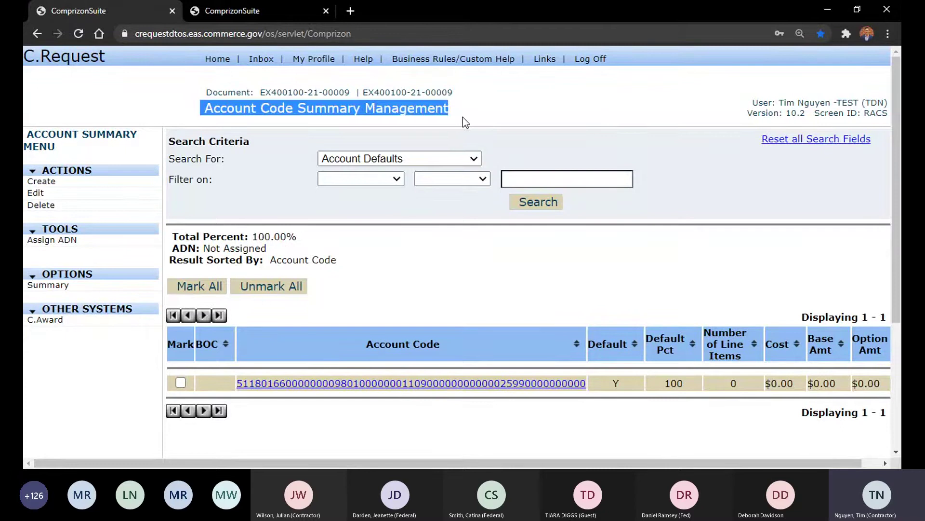
{"action": "left_click", "coordinate": [463, 118]}
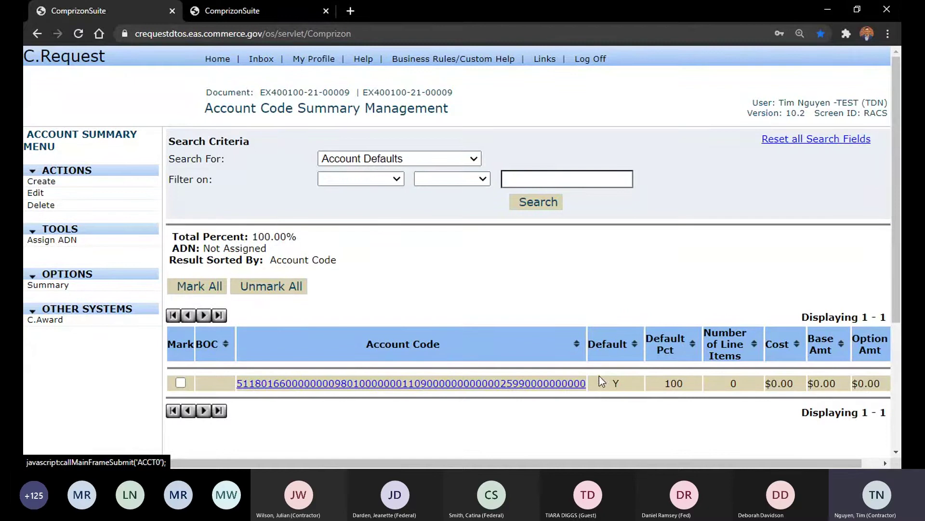
Step: Start creating a default account code for the requisition, with bureau code 51 and fiscal year 21
{"action": "left_click", "coordinate": [95, 184]}
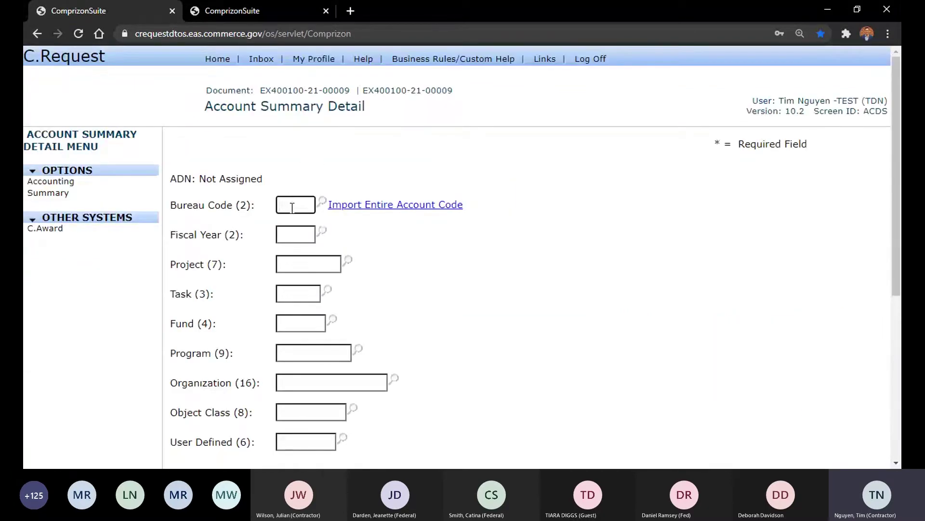
{"action": "key", "text": "Tab"}
{"action": "key", "text": "Tab"}
{"action": "key", "text": "Tab"}
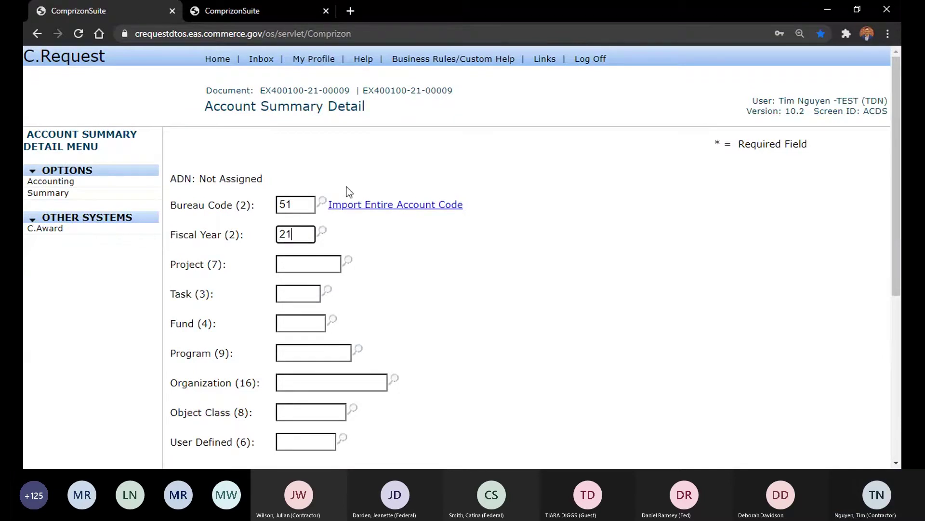
{"action": "key", "text": "Tab"}
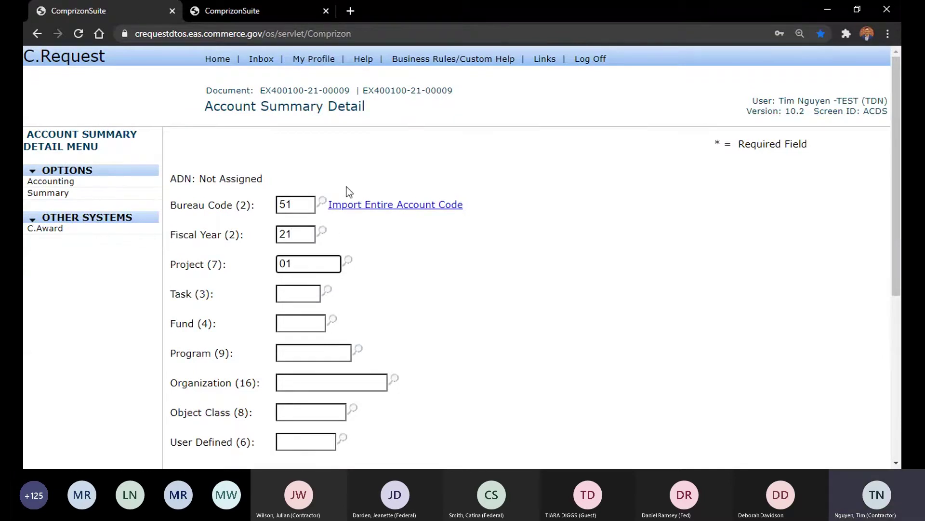
Step: Set the new account code's project to 0166000, task to 000 and fund to 0098
{"action": "type", "text": "0166000"}
{"action": "key", "text": "Tab"}
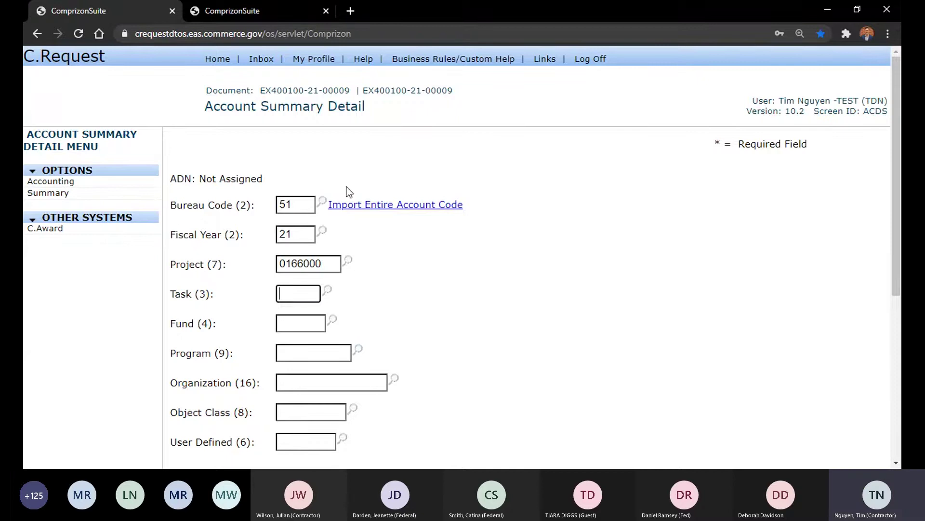
{"action": "type", "text": "000"}
{"action": "key", "text": "Tab"}
{"action": "key", "text": "Tab"}
{"action": "type", "text": "0098"}
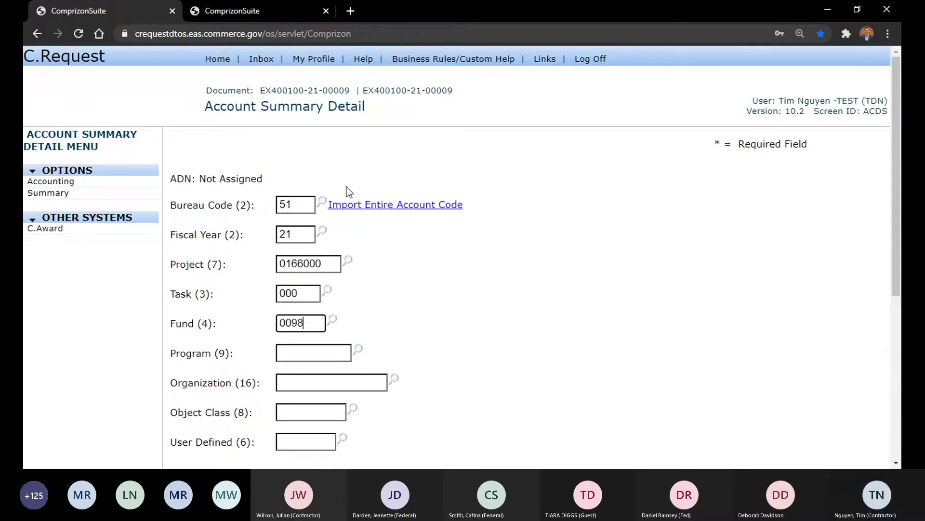
{"action": "key", "text": "Tab"}
{"action": "key", "text": "Tab"}
{"action": "type", "text": "010"}
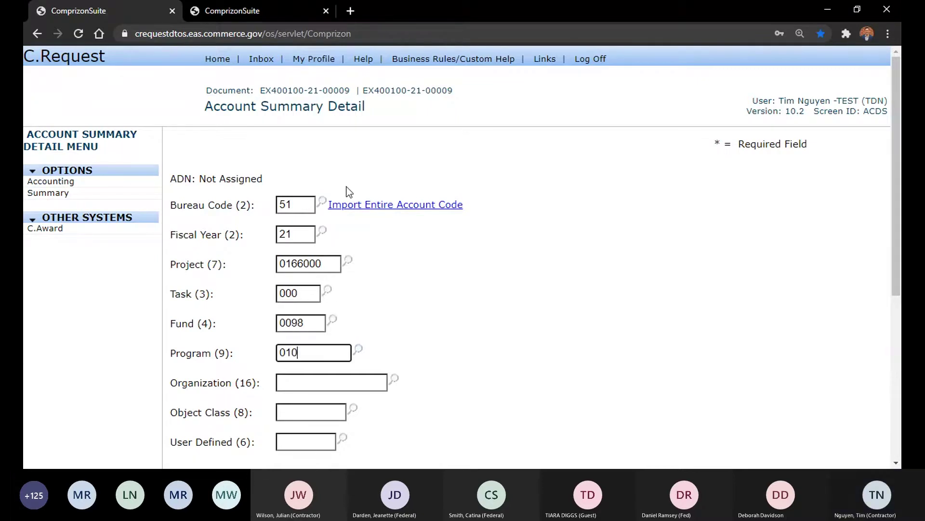
{"action": "type", "text": "000000"}
{"action": "key", "text": "Tab"}
{"action": "key", "text": "Tab"}
{"action": "type", "text": "11090"}
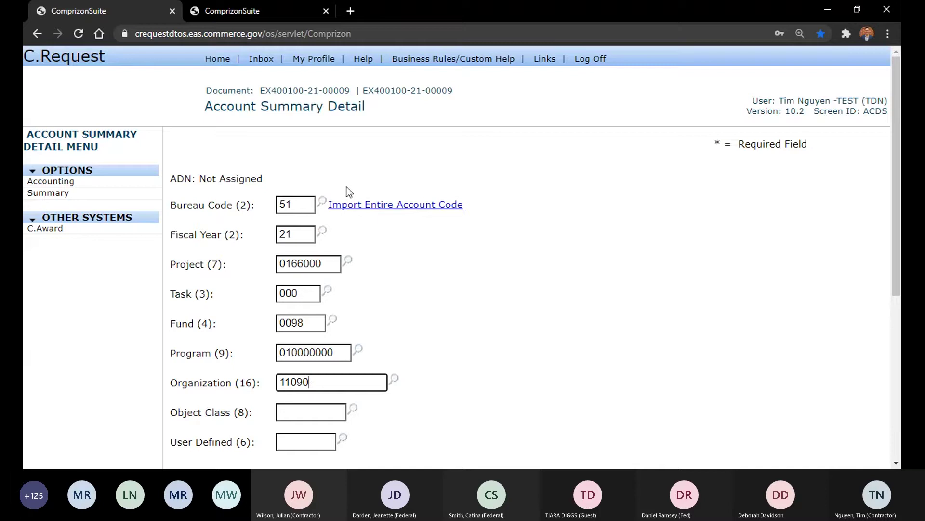
{"action": "type", "text": "00000000000"}
Step: Set the new account code's object class to 25990000 and user defined segment to 000000
{"action": "key", "text": "Tab"}
{"action": "key", "text": "Tab"}
{"action": "type", "text": "259"}
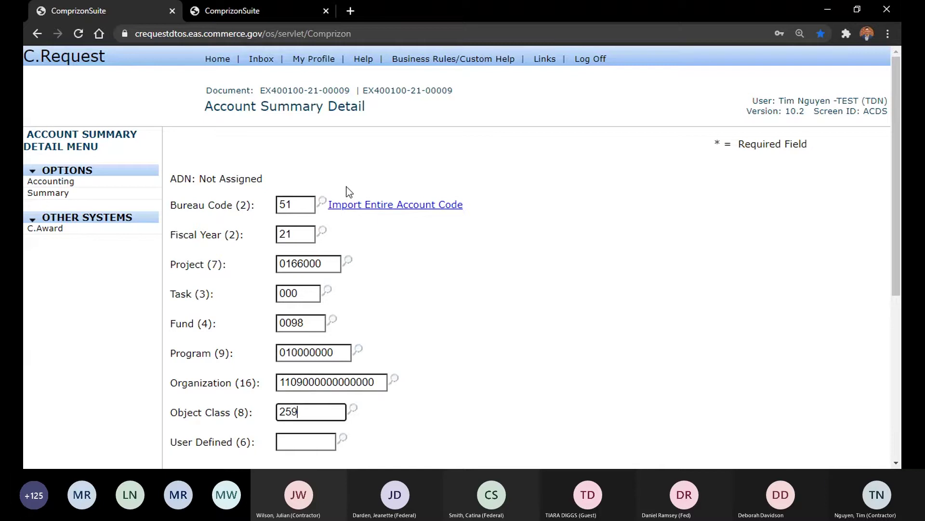
{"action": "type", "text": "90000"}
{"action": "key", "text": "Tab"}
{"action": "key", "text": "Tab"}
{"action": "type", "text": "000000"}
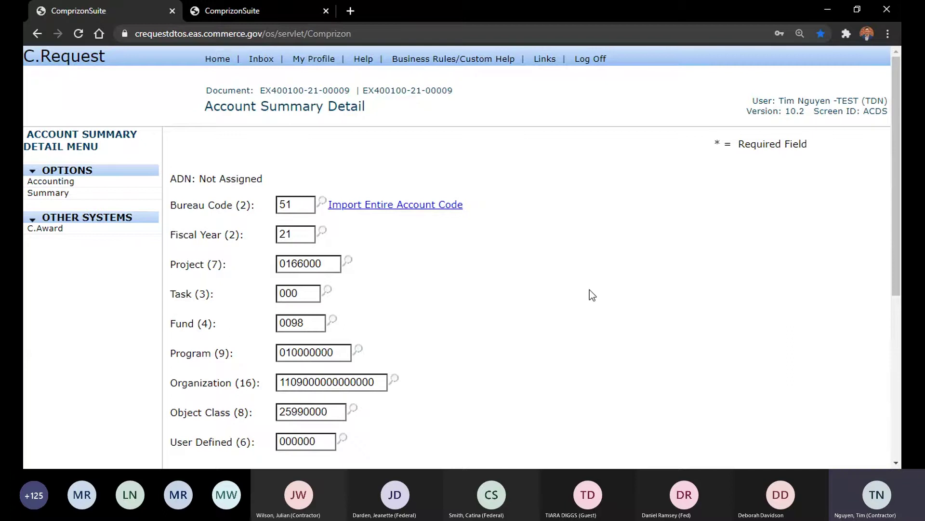
Step: Set the new account code's default percent to 50, save it and review the list of default account codes
{"action": "scroll", "coordinate": [308, 271], "scroll_direction": "down", "scroll_amount": 4}
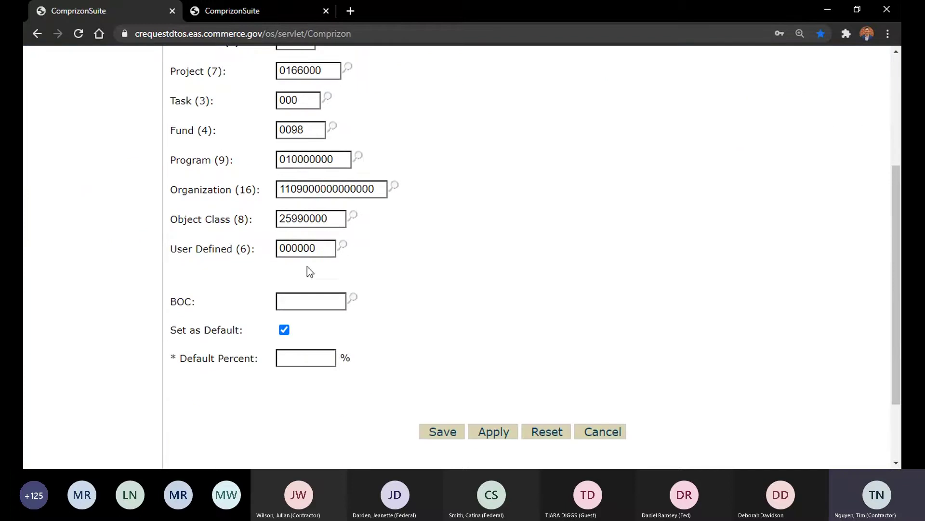
{"action": "left_click", "coordinate": [299, 358]}
{"action": "type", "text": "50"}
{"action": "left_click", "coordinate": [440, 432]}
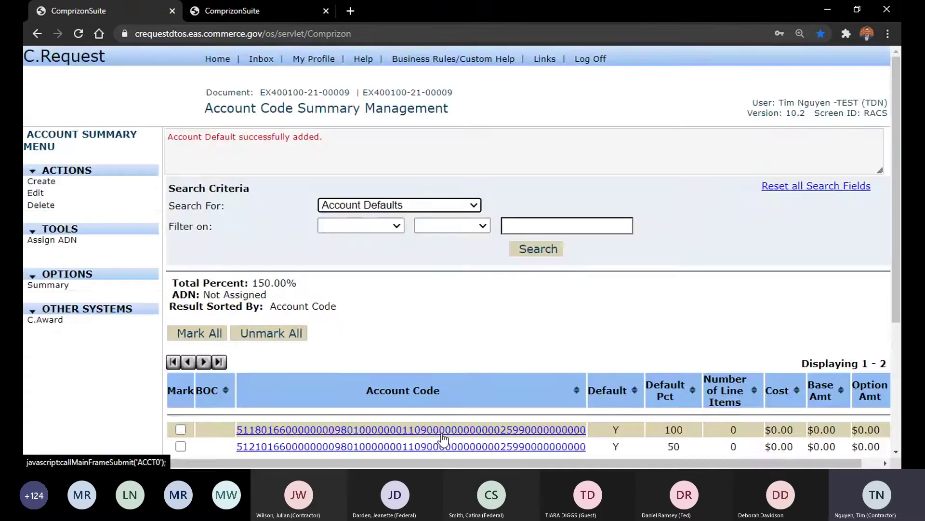
{"action": "scroll", "coordinate": [283, 305], "scroll_direction": "down", "scroll_amount": 3}
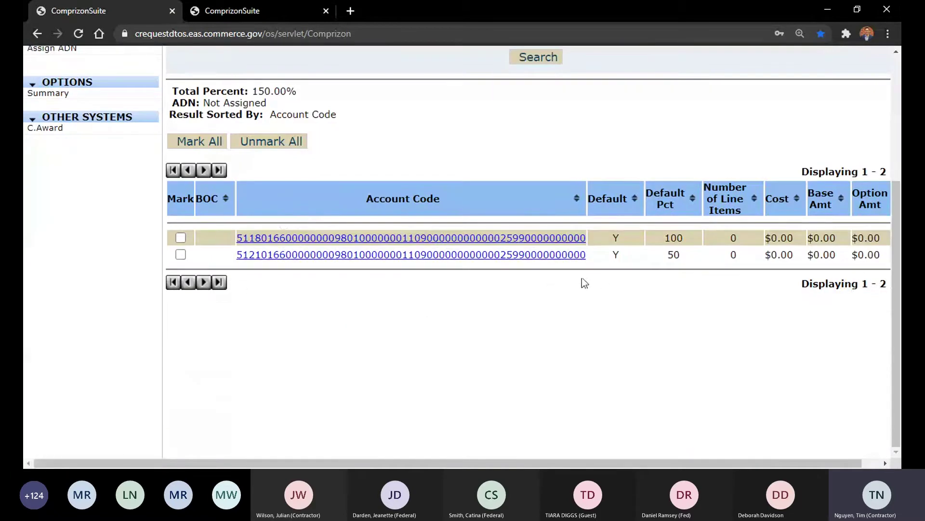
{"action": "scroll", "coordinate": [742, 278], "scroll_direction": "up", "scroll_amount": 1}
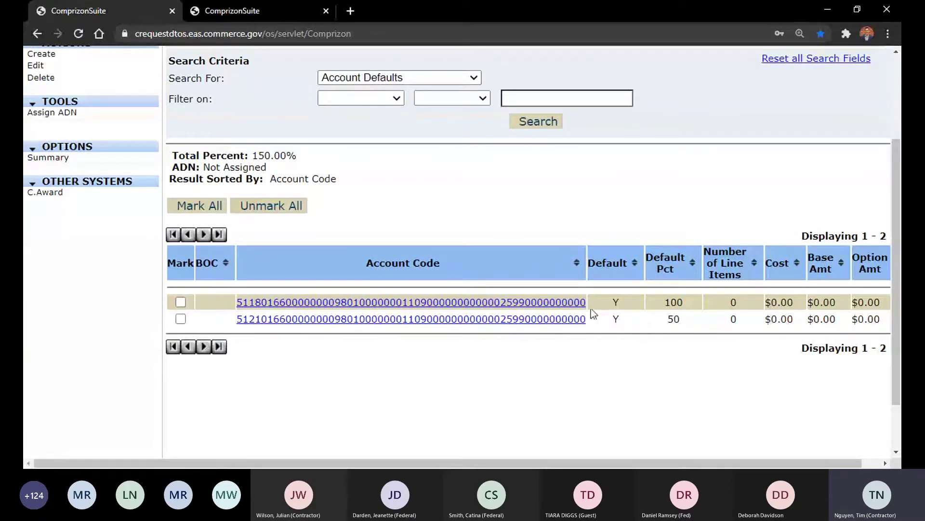
{"action": "scroll", "coordinate": [286, 176], "scroll_direction": "up", "scroll_amount": 2}
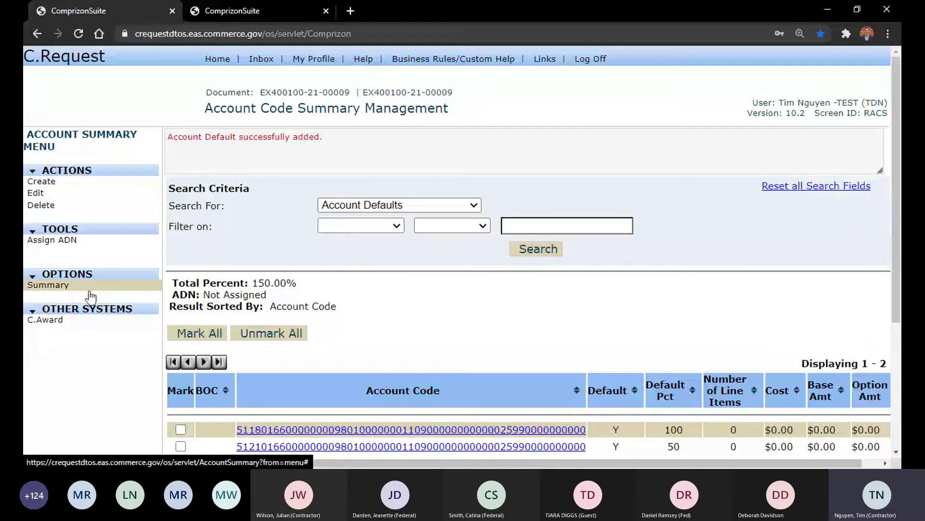
Step: View the requisition summary, recheck the default codes in the Accounting section and return to the summary
{"action": "left_click", "coordinate": [50, 288]}
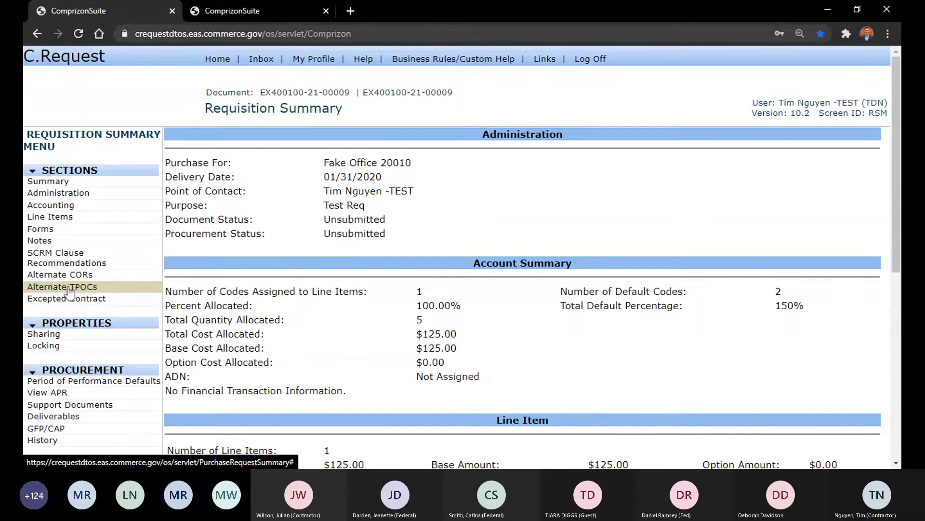
{"action": "left_click_drag", "start_coordinate": [441, 240], "coordinate": [365, 160]}
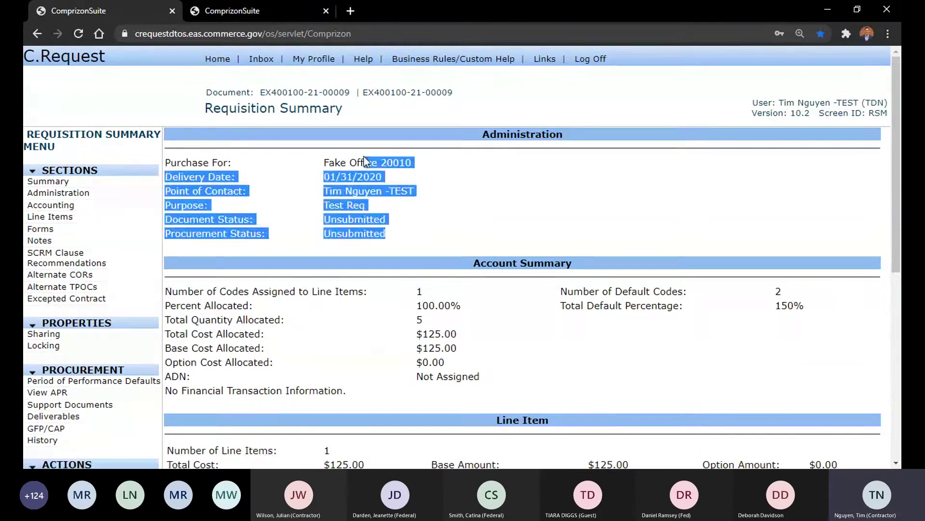
{"action": "left_click", "coordinate": [588, 202]}
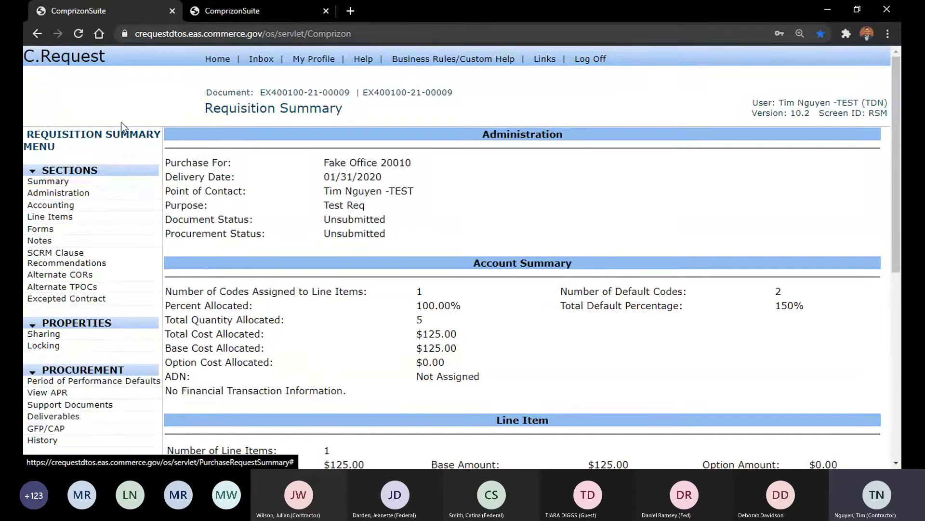
{"action": "left_click_drag", "start_coordinate": [121, 124], "coordinate": [52, 131]}
{"action": "left_click", "coordinate": [53, 134]}
{"action": "left_click", "coordinate": [85, 210]}
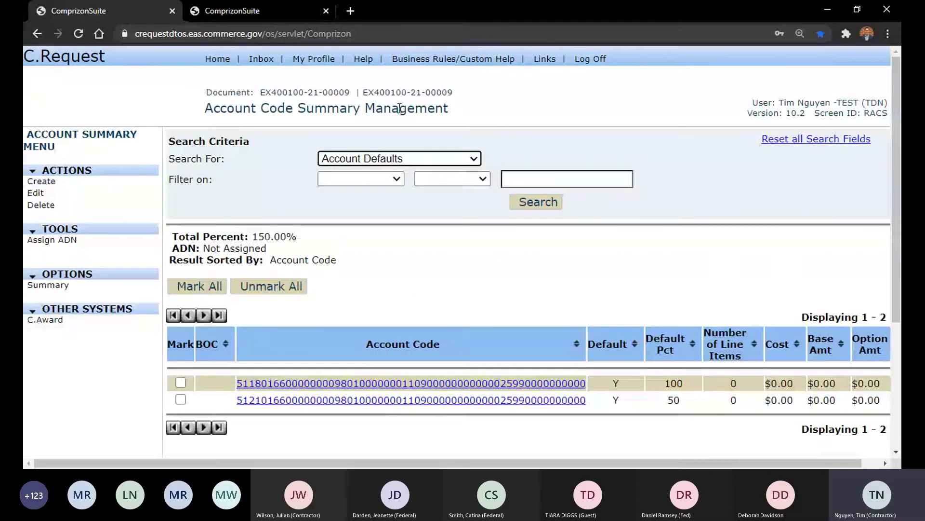
{"action": "left_click", "coordinate": [66, 285]}
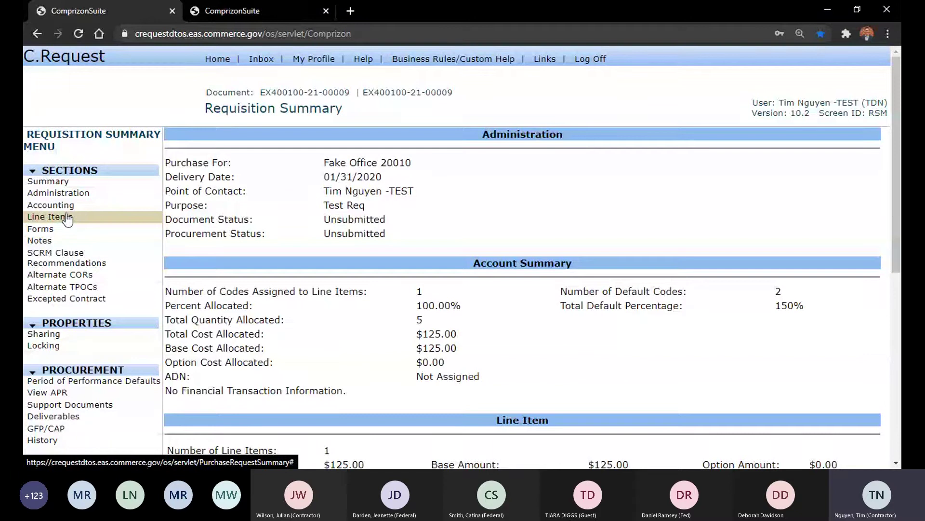
Step: Open line item 0001 from the requisition's line items and examine the account code assigned to it
{"action": "left_click", "coordinate": [67, 218]}
{"action": "scroll", "coordinate": [205, 240], "scroll_direction": "down", "scroll_amount": 4}
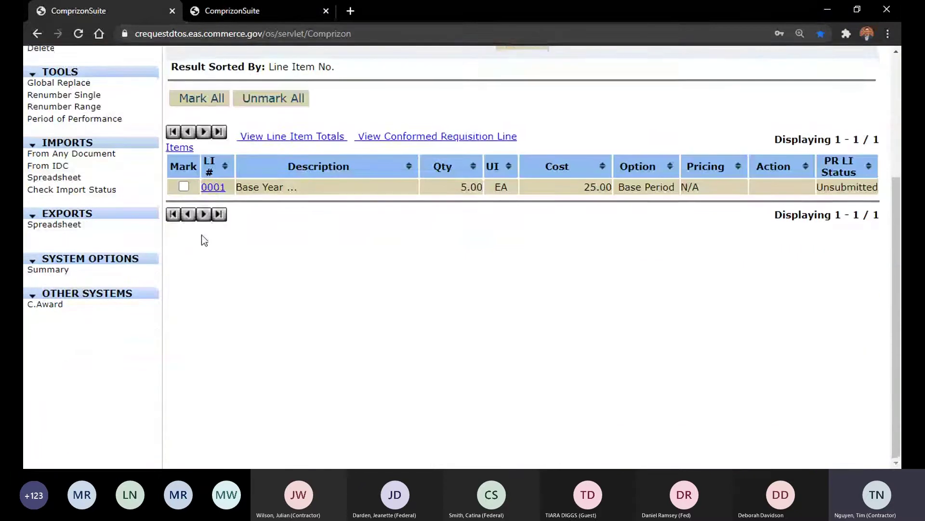
{"action": "scroll", "coordinate": [229, 283], "scroll_direction": "up", "scroll_amount": 3}
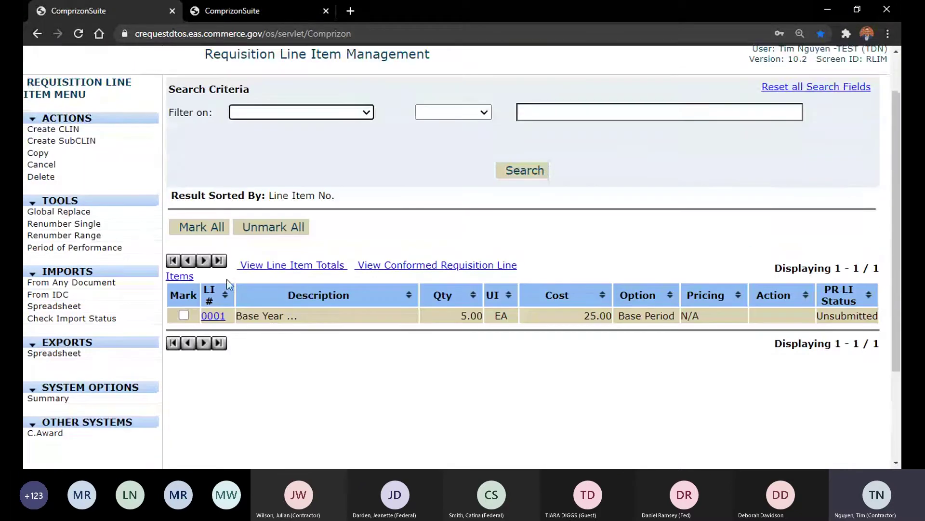
{"action": "left_click", "coordinate": [203, 317]}
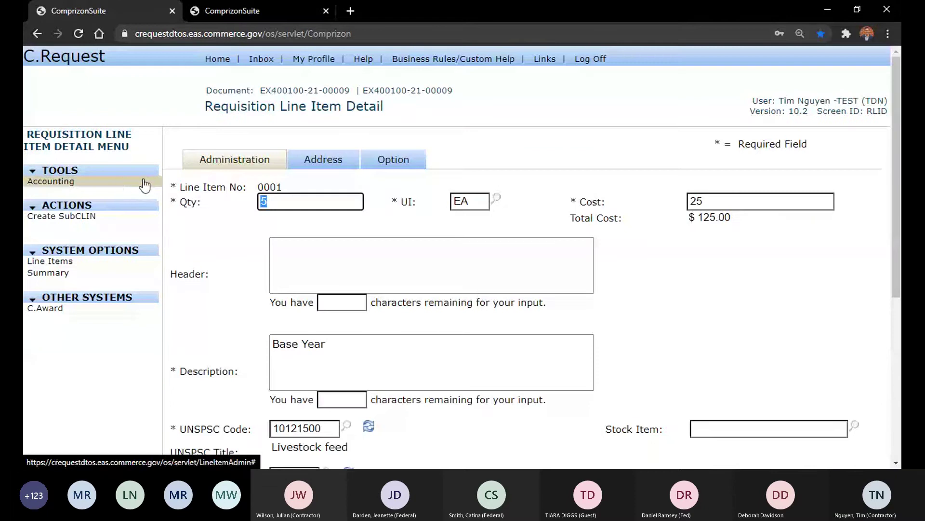
{"action": "left_click", "coordinate": [42, 184]}
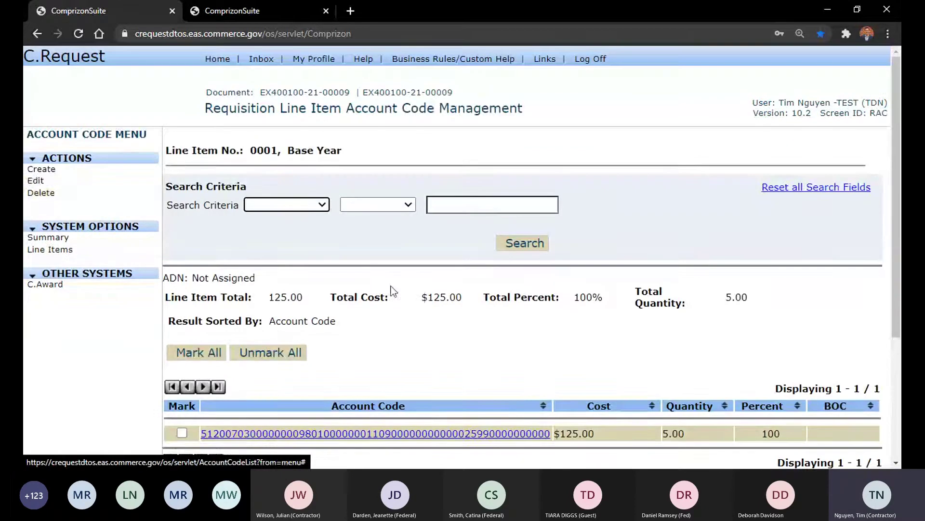
{"action": "scroll", "coordinate": [337, 285], "scroll_direction": "down", "scroll_amount": 3}
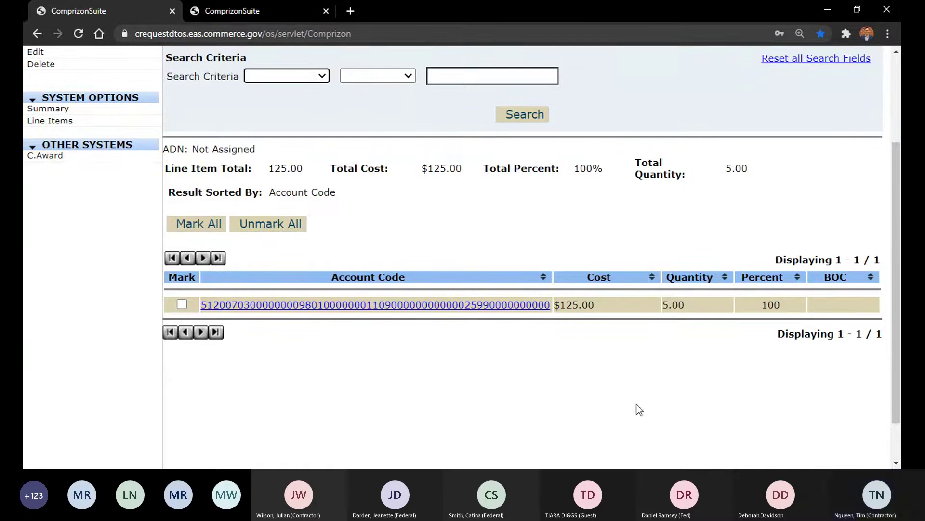
{"action": "scroll", "coordinate": [750, 362], "scroll_direction": "up", "scroll_amount": 3}
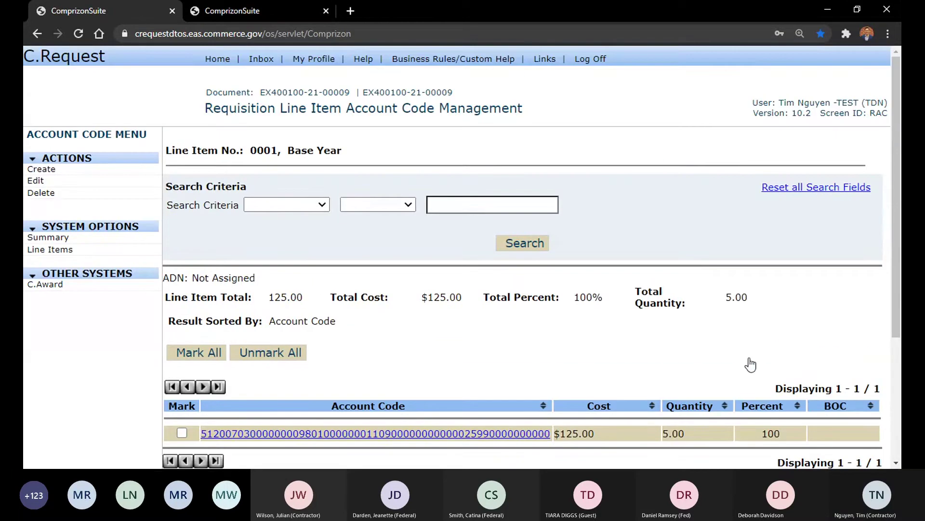
Step: Create CLIN 0002 with quantity 1, cost 100 and the description "test"
{"action": "left_click", "coordinate": [63, 251]}
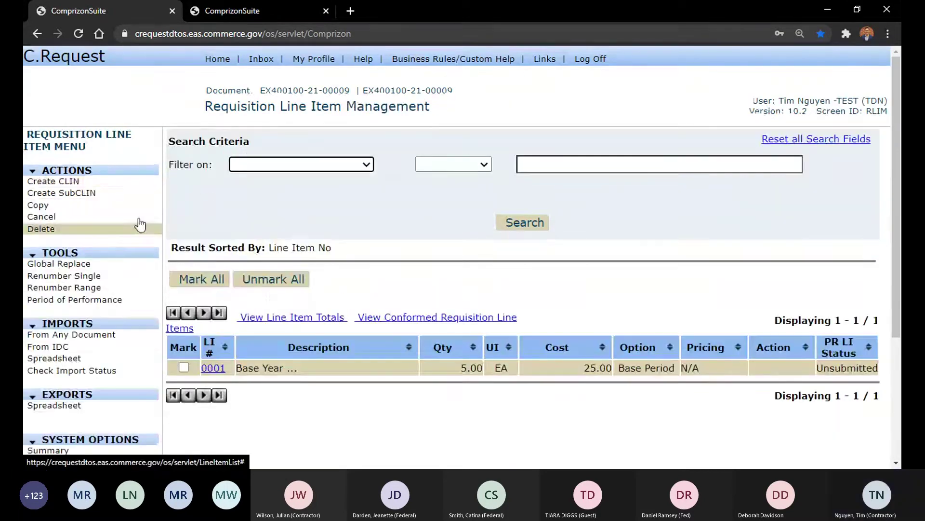
{"action": "left_click", "coordinate": [78, 183]}
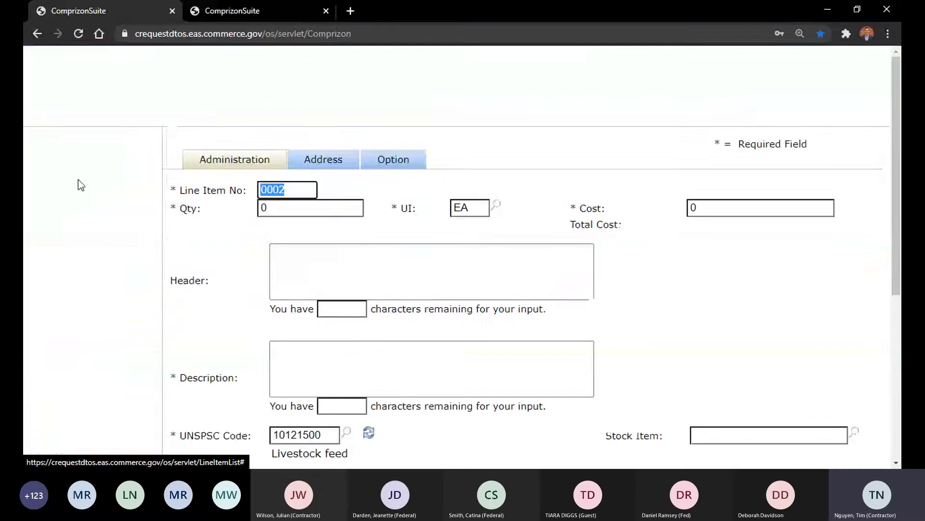
{"action": "left_click", "coordinate": [285, 208]}
{"action": "type", "text": "1"}
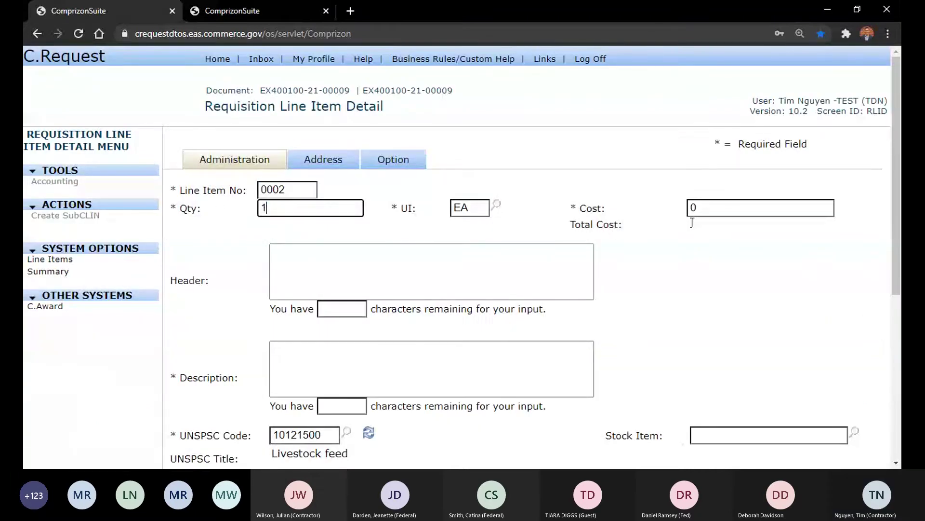
{"action": "key", "text": "Tab"}
{"action": "type", "text": "100"}
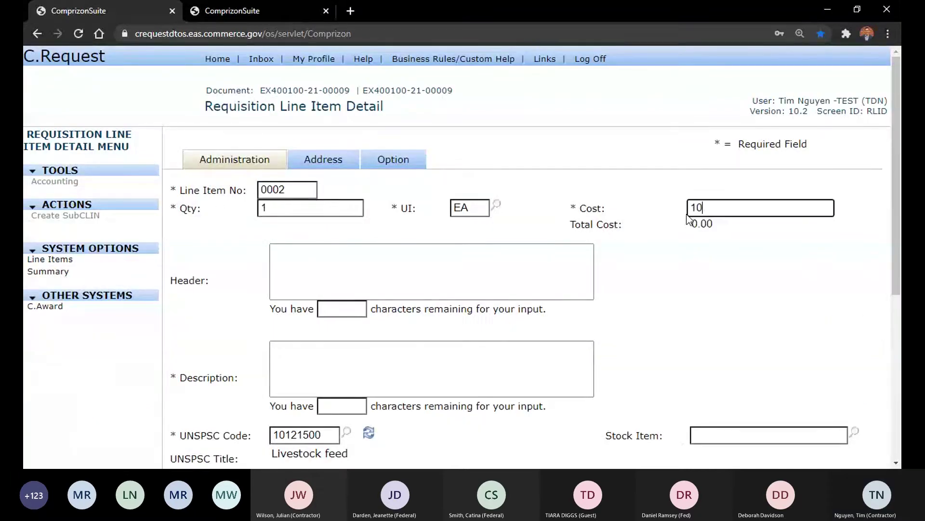
{"action": "key", "text": "Tab"}
{"action": "left_click", "coordinate": [427, 346]}
{"action": "type", "text": "test"}
{"action": "left_click", "coordinate": [527, 160]}
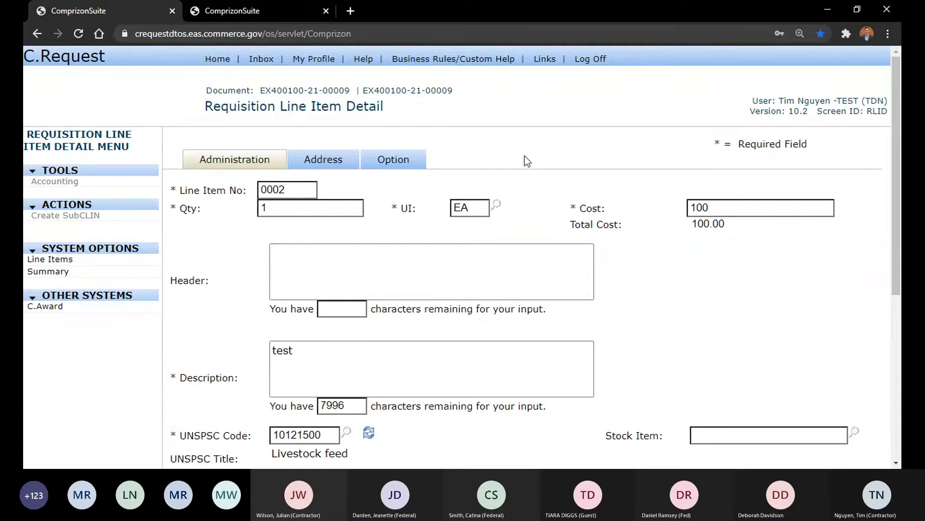
Step: Review the delivery address details of line item 0002 and save the line item
{"action": "left_click", "coordinate": [324, 160]}
{"action": "scroll", "coordinate": [520, 224], "scroll_direction": "down", "scroll_amount": 3}
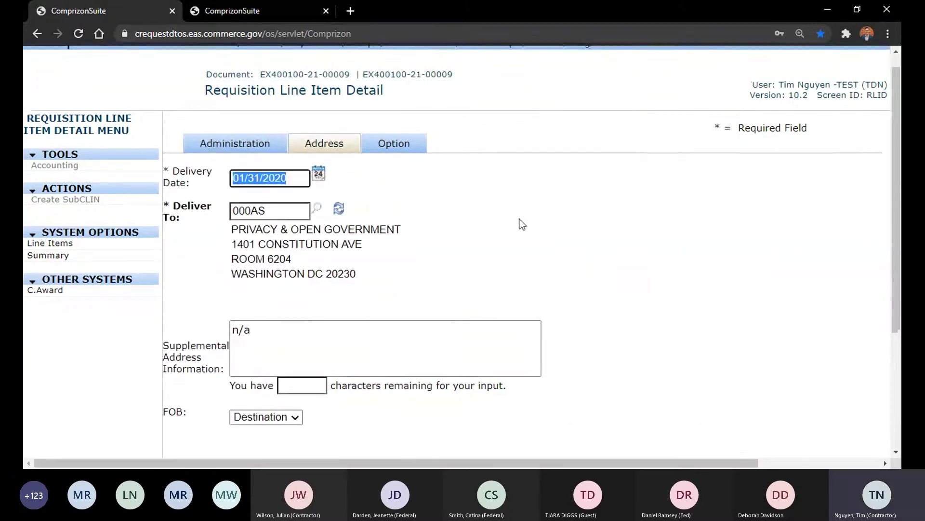
{"action": "left_click", "coordinate": [509, 296]}
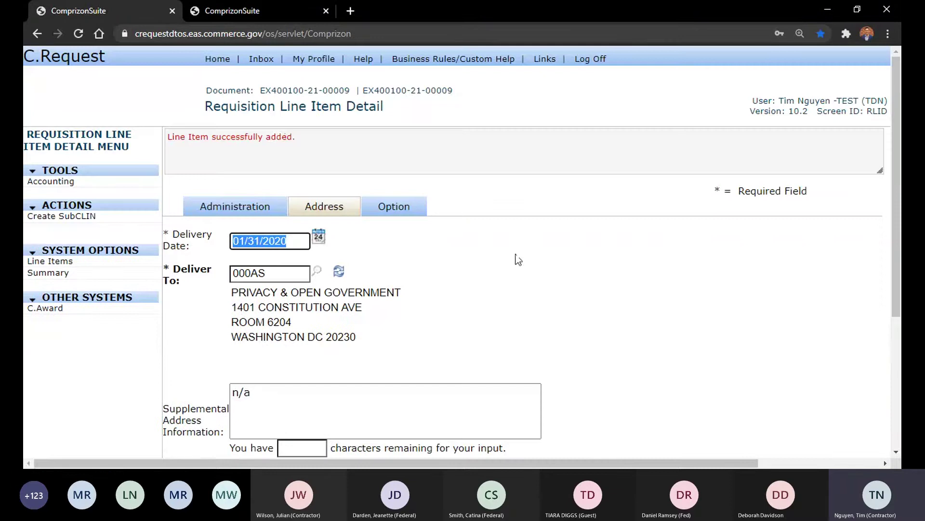
{"action": "scroll", "coordinate": [515, 254], "scroll_direction": "down", "scroll_amount": 4}
{"action": "scroll", "coordinate": [463, 279], "scroll_direction": "up", "scroll_amount": 4}
Step: Examine the account codes assigned to line item 0002 and return to the requisition summary
{"action": "left_click", "coordinate": [232, 208]}
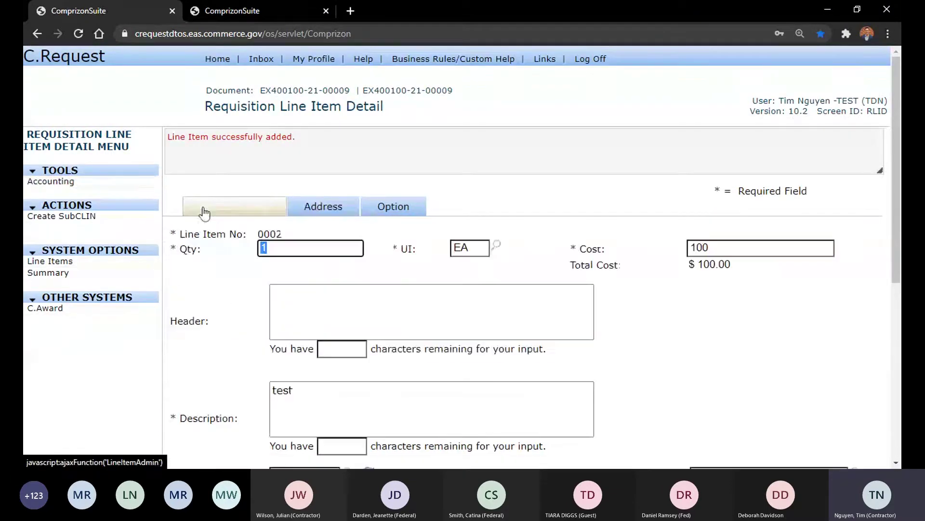
{"action": "left_click", "coordinate": [62, 187]}
{"action": "scroll", "coordinate": [430, 219], "scroll_direction": "down", "scroll_amount": 3}
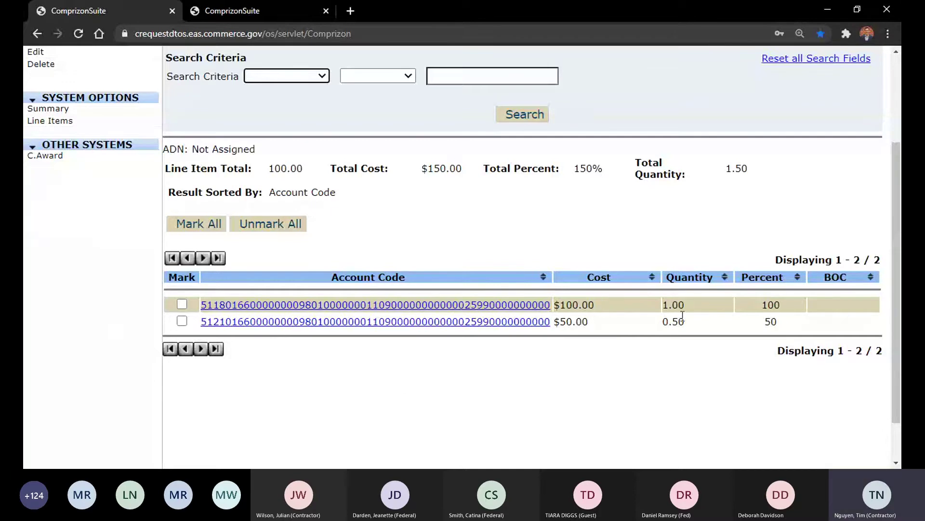
{"action": "left_click", "coordinate": [80, 123]}
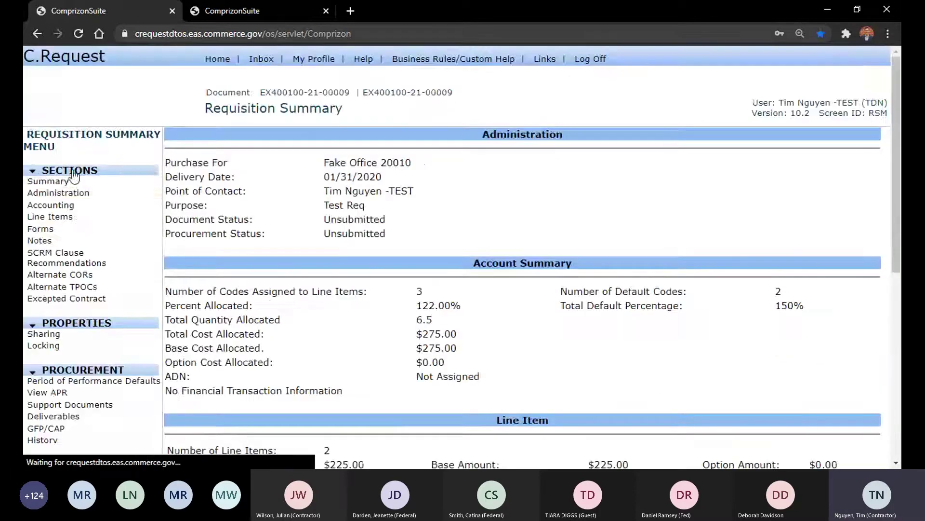
Step: Edit the requisition's 100 percent default account code, set its fiscal year to 21 and save
{"action": "left_click", "coordinate": [54, 207]}
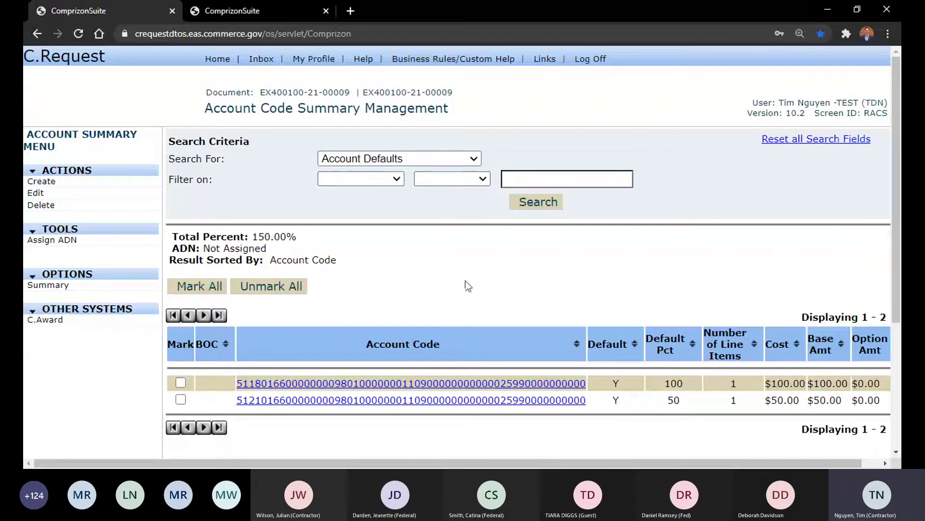
{"action": "left_click", "coordinate": [181, 381]}
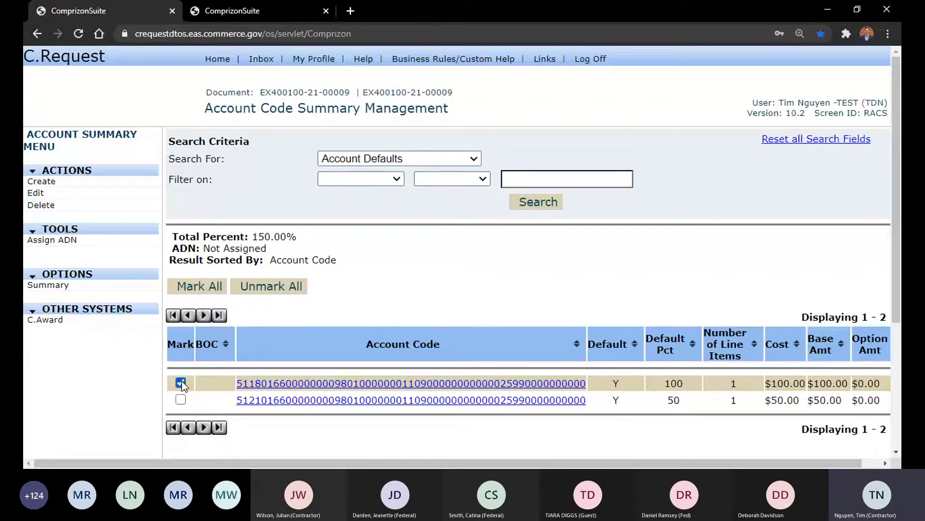
{"action": "left_click", "coordinate": [56, 197]}
{"action": "key", "text": "Tab"}
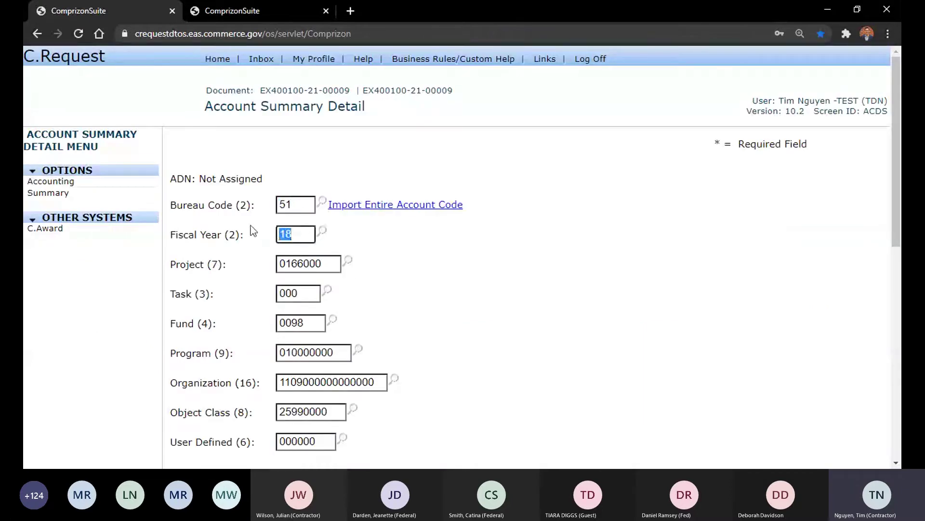
{"action": "type", "text": "21"}
{"action": "scroll", "coordinate": [542, 205], "scroll_direction": "down", "scroll_amount": 10}
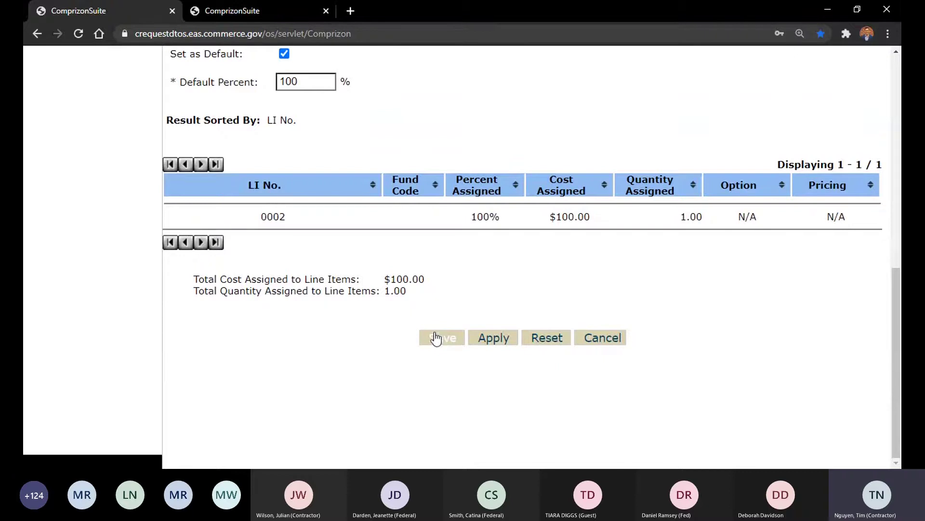
{"action": "left_click", "coordinate": [437, 338]}
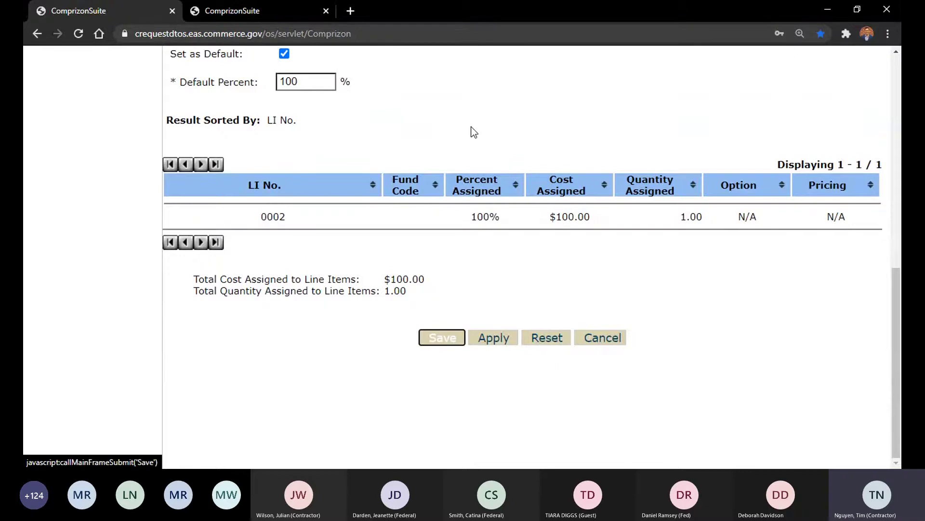
Step: Recheck the fiscal year of the 100 percent default account code and try to save the code again
{"action": "scroll", "coordinate": [473, 133], "scroll_direction": "up", "scroll_amount": 10}
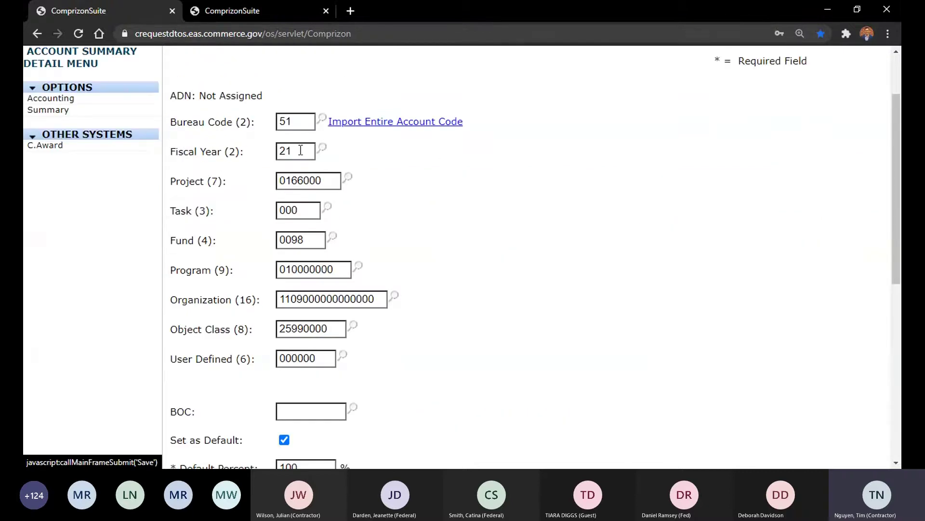
{"action": "scroll", "coordinate": [300, 151], "scroll_direction": "up", "scroll_amount": 2}
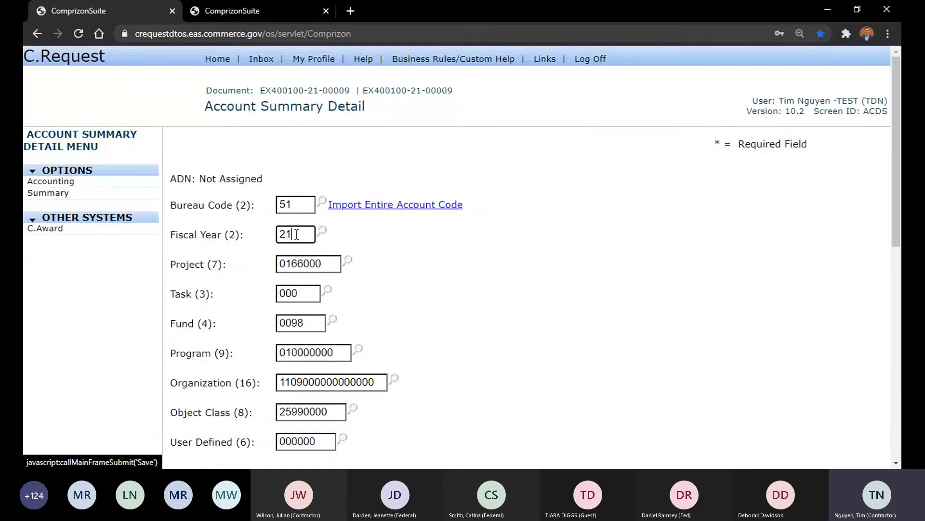
{"action": "double_click", "coordinate": [296, 234]}
{"action": "left_click", "coordinate": [446, 266]}
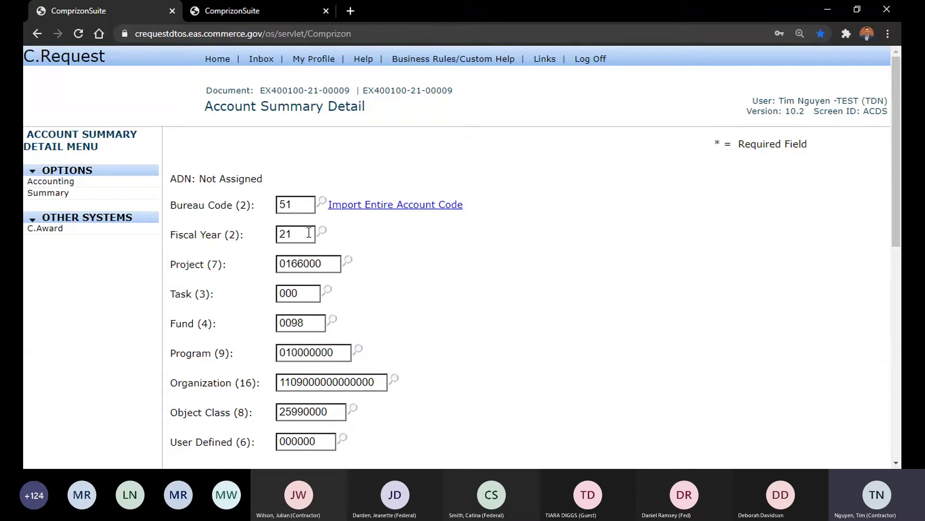
{"action": "scroll", "coordinate": [497, 312], "scroll_direction": "down", "scroll_amount": 7}
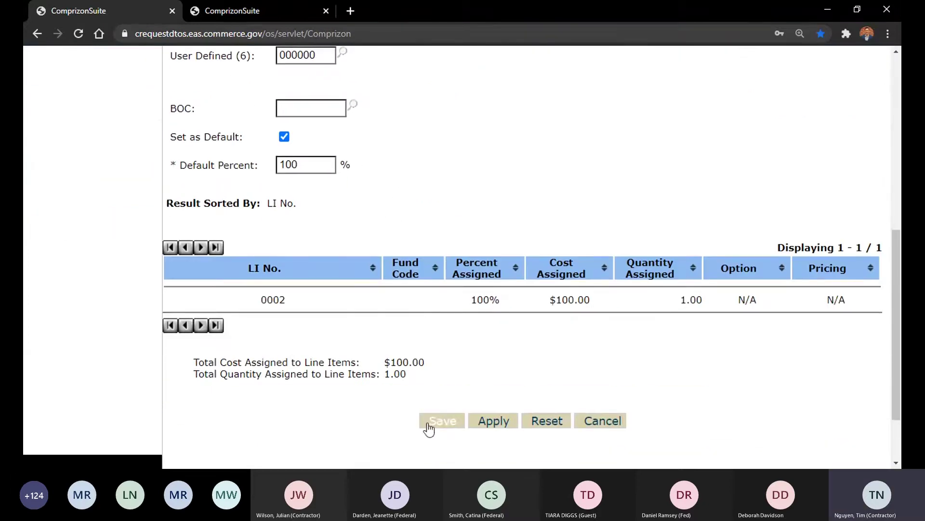
{"action": "left_click", "coordinate": [436, 421]}
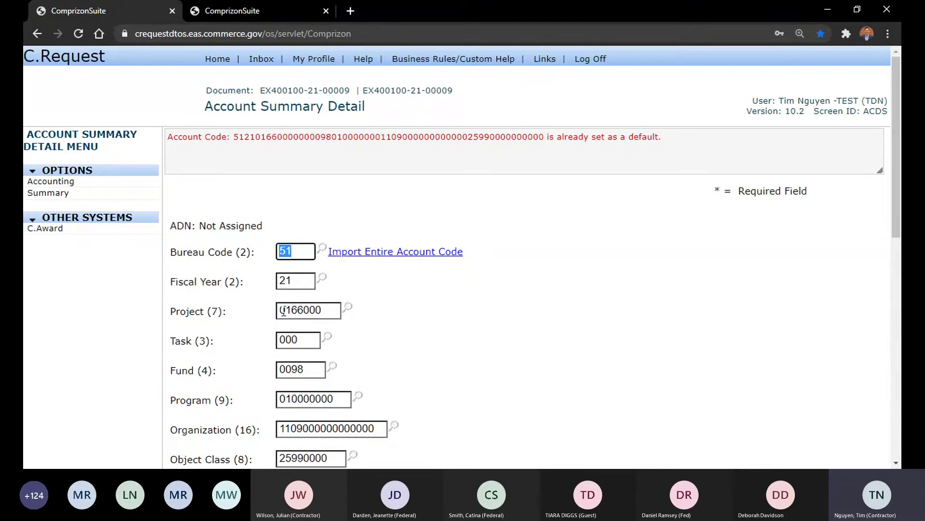
Step: Set the project segment of the 100 percent default account code to 0701000 and save it
{"action": "left_click", "coordinate": [310, 309]}
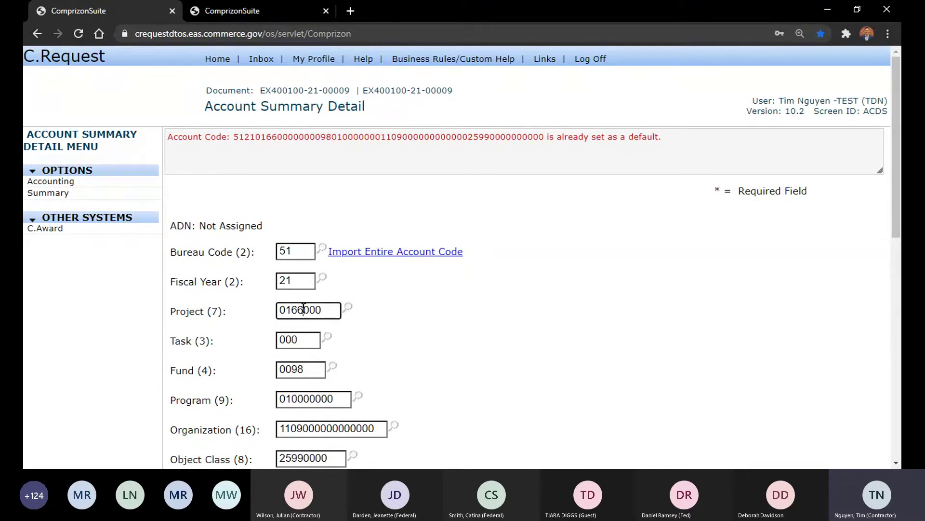
{"action": "key", "text": "BackSpace"}
{"action": "key", "text": "BackSpace"}
{"action": "key", "text": "BackSpace"}
{"action": "type", "text": "701"}
{"action": "scroll", "coordinate": [434, 298], "scroll_direction": "down", "scroll_amount": 10}
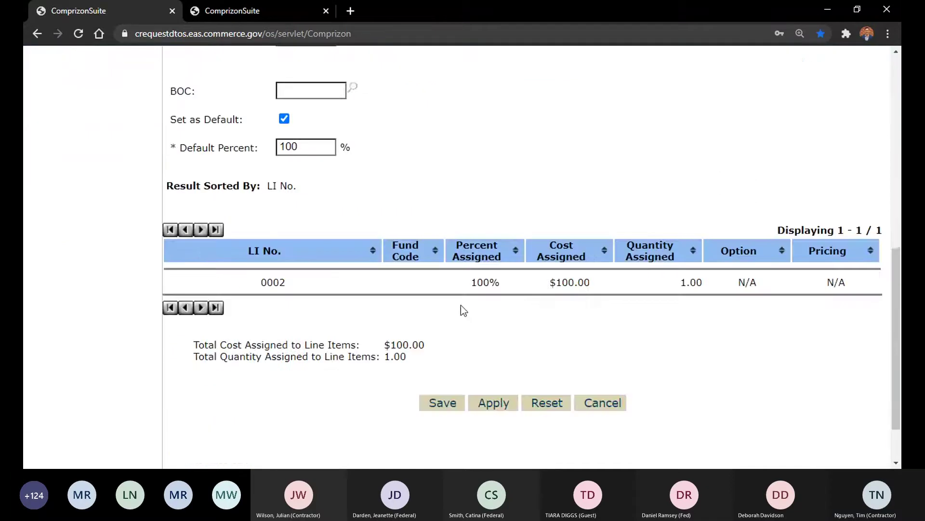
{"action": "left_click", "coordinate": [455, 406]}
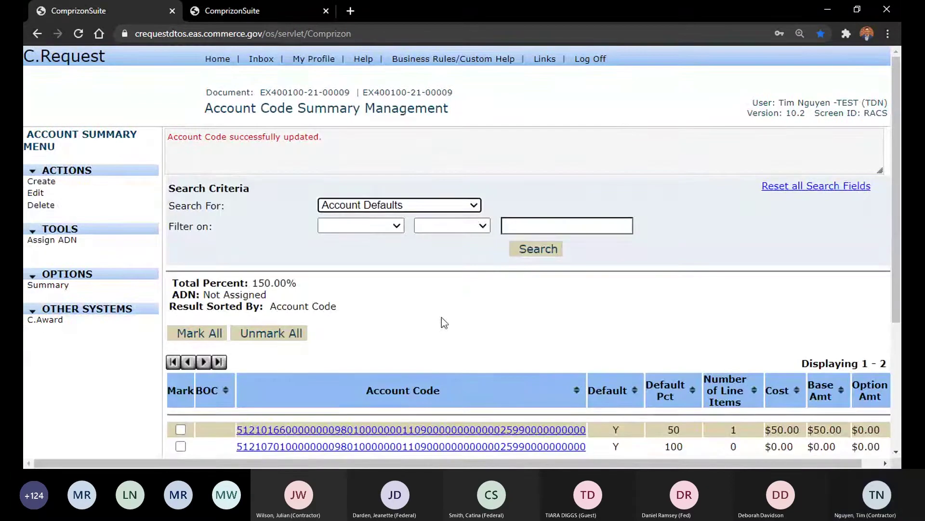
Step: Examine the default percentages, line item counts and costs of the requisition's default account codes
{"action": "scroll", "coordinate": [444, 320], "scroll_direction": "down", "scroll_amount": 4}
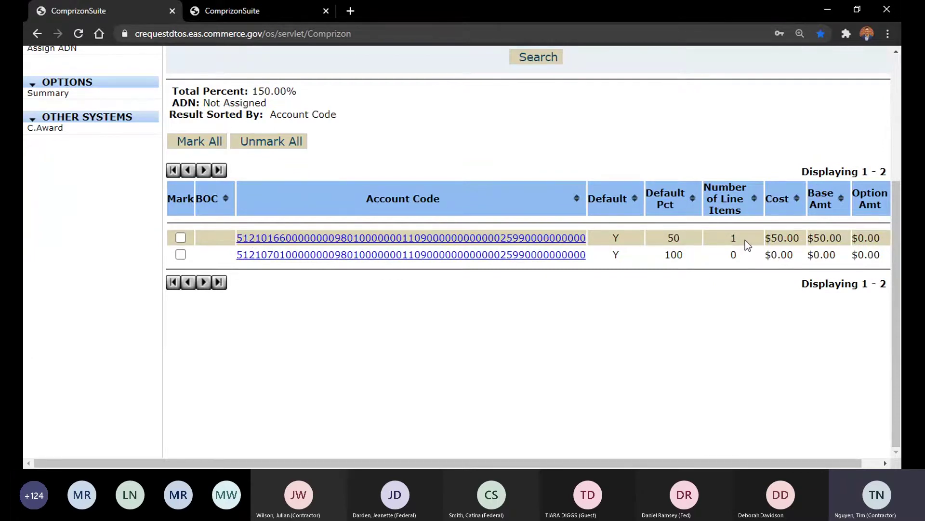
{"action": "scroll", "coordinate": [277, 202], "scroll_direction": "up", "scroll_amount": 1}
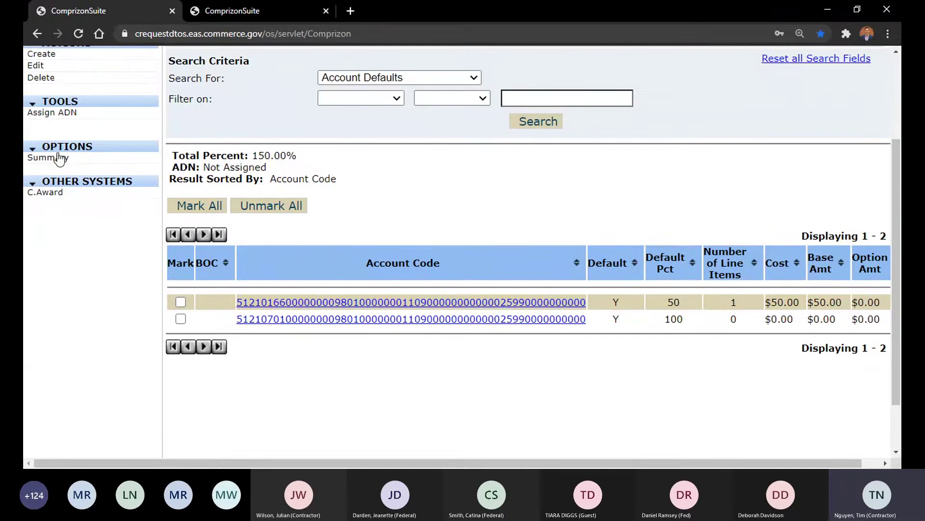
{"action": "scroll", "coordinate": [295, 326], "scroll_direction": "up", "scroll_amount": 2}
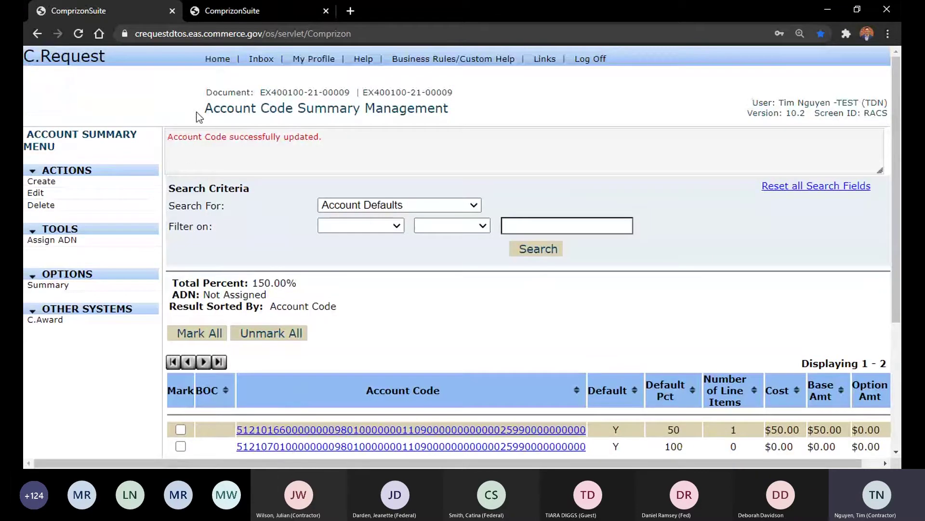
{"action": "left_click_drag", "start_coordinate": [198, 116], "coordinate": [429, 117]}
{"action": "left_click", "coordinate": [455, 115]}
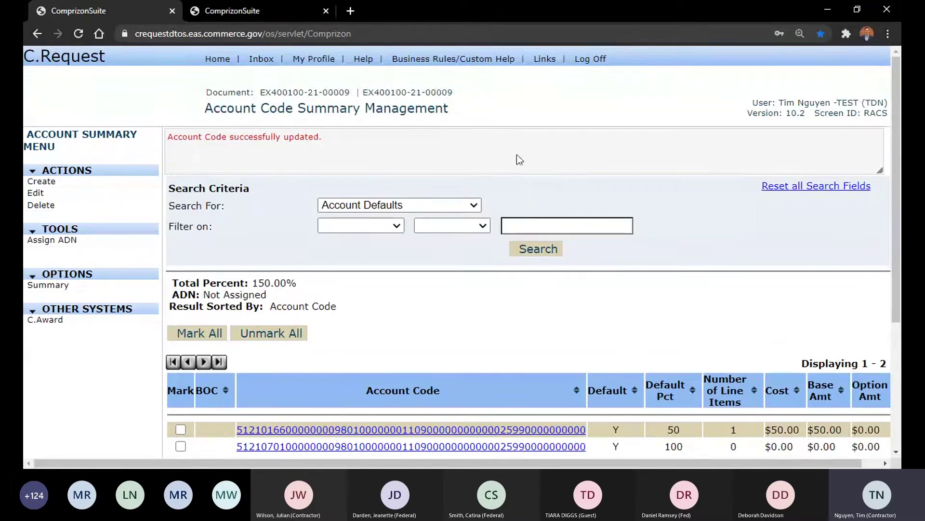
{"action": "scroll", "coordinate": [516, 159], "scroll_direction": "down", "scroll_amount": 3}
{"action": "scroll", "coordinate": [581, 275], "scroll_direction": "up", "scroll_amount": 2}
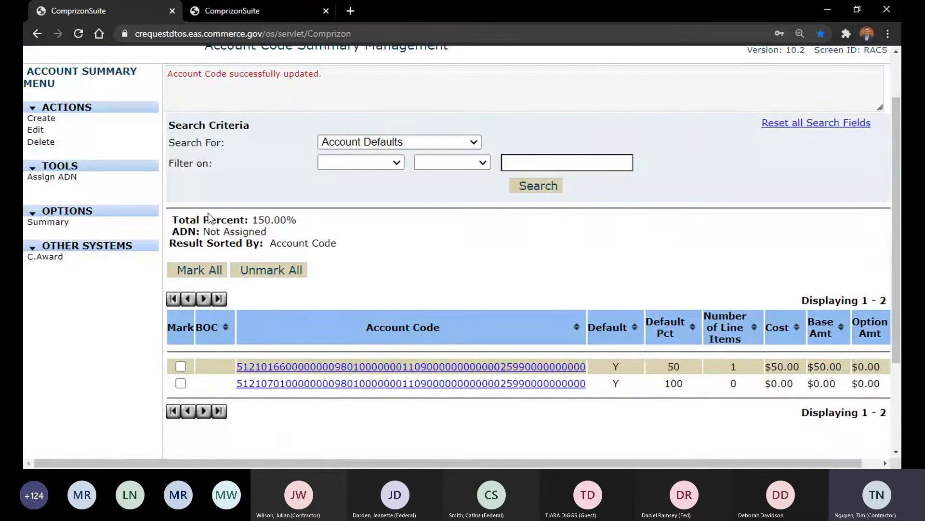
Step: Return to the requisition summary, open line item 0002 and examine its assigned account codes
{"action": "left_click", "coordinate": [48, 222]}
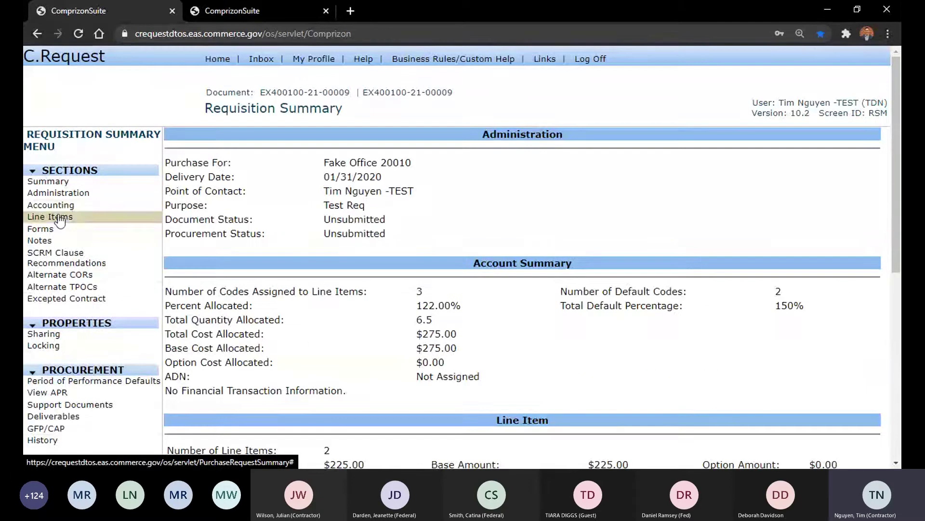
{"action": "left_click", "coordinate": [59, 218]}
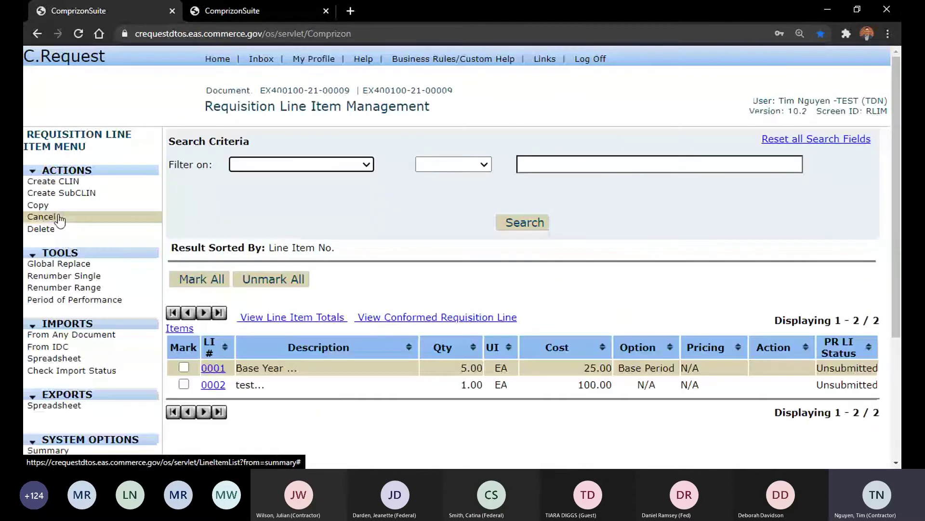
{"action": "left_click", "coordinate": [212, 386]}
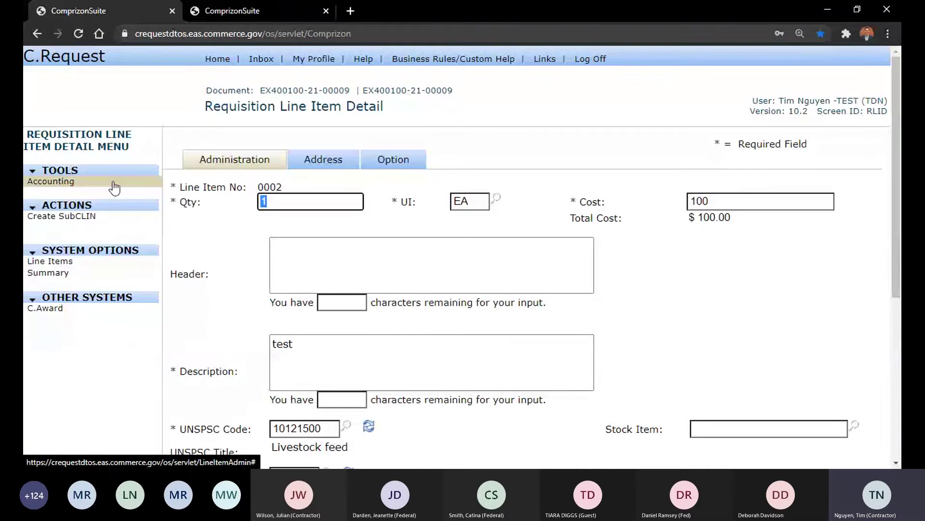
{"action": "left_click", "coordinate": [114, 187]}
{"action": "scroll", "coordinate": [355, 355], "scroll_direction": "down", "scroll_amount": 3}
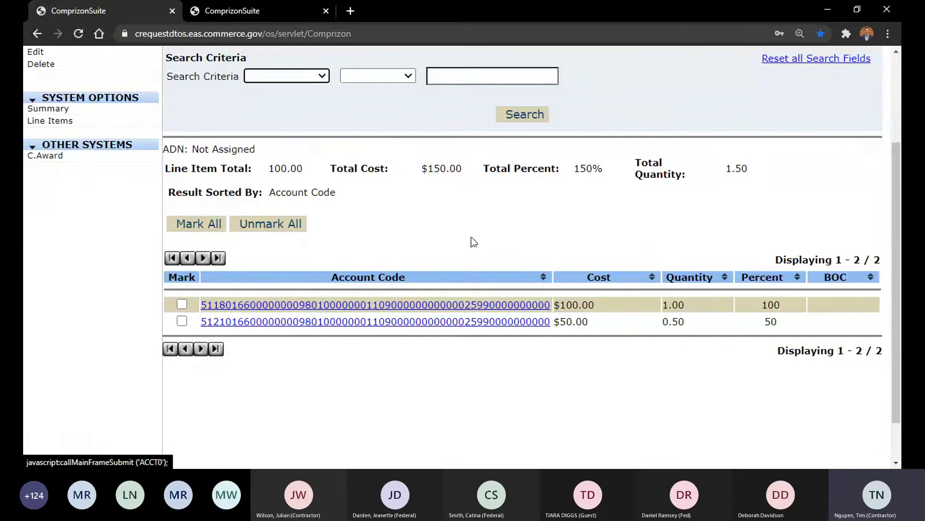
{"action": "scroll", "coordinate": [503, 225], "scroll_direction": "up", "scroll_amount": 3}
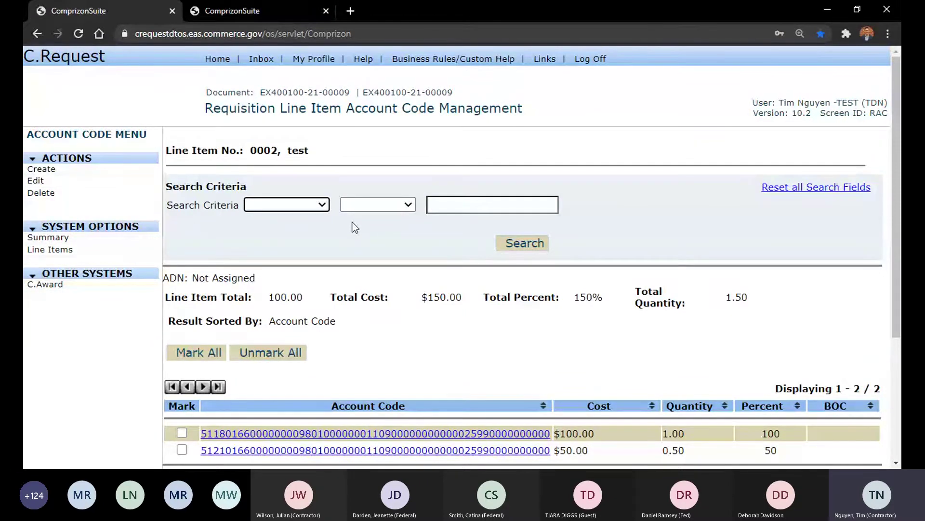
{"action": "scroll", "coordinate": [355, 227], "scroll_direction": "down", "scroll_amount": 3}
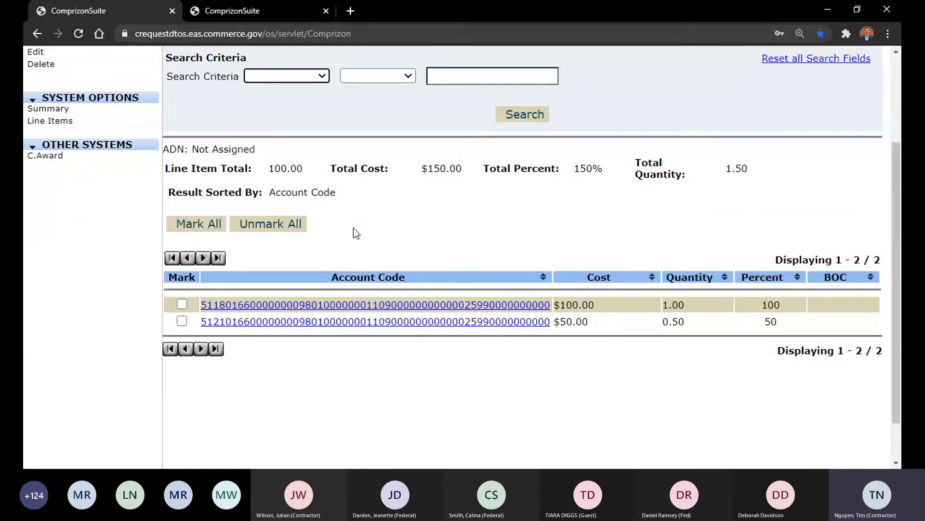
{"action": "right_click", "coordinate": [356, 233]}
{"action": "left_click", "coordinate": [633, 214]}
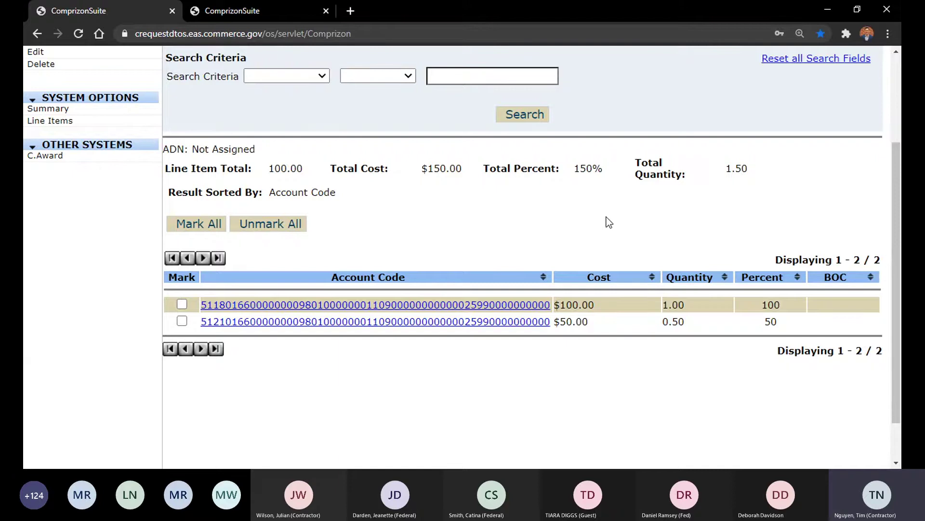
{"action": "scroll", "coordinate": [263, 122], "scroll_direction": "up", "scroll_amount": 3}
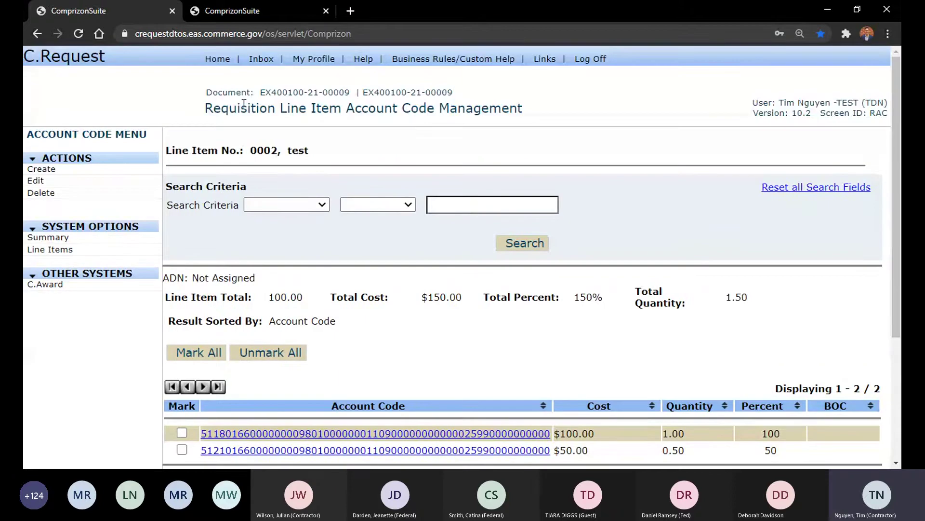
Step: Open the $100.00 account code of line item 0002 for editing and set its fiscal year to 21
{"action": "scroll", "coordinate": [444, 187], "scroll_direction": "down", "scroll_amount": 4}
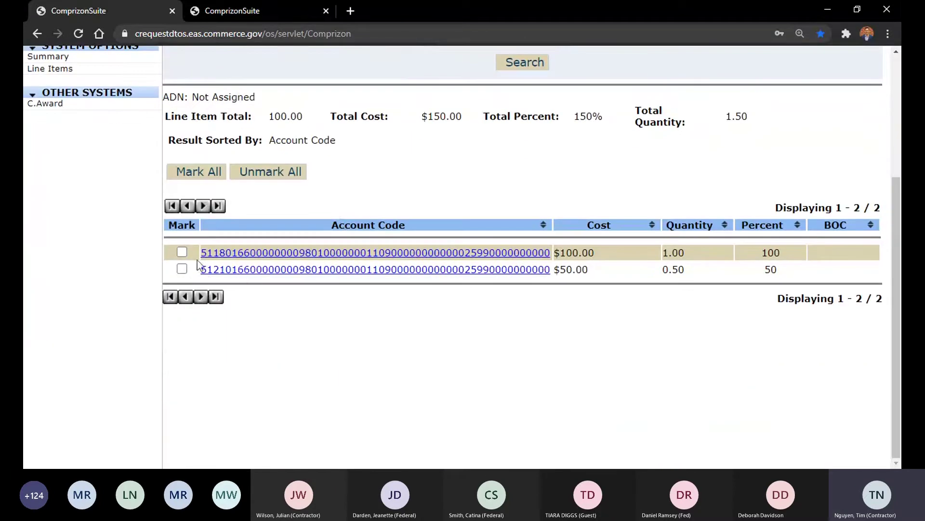
{"action": "left_click", "coordinate": [182, 251]}
{"action": "scroll", "coordinate": [129, 257], "scroll_direction": "up", "scroll_amount": 4}
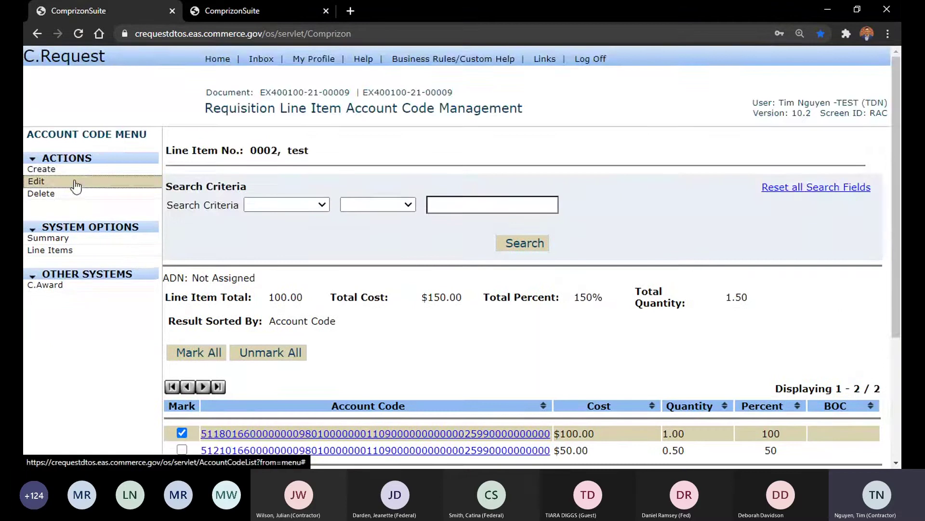
{"action": "left_click", "coordinate": [76, 184]}
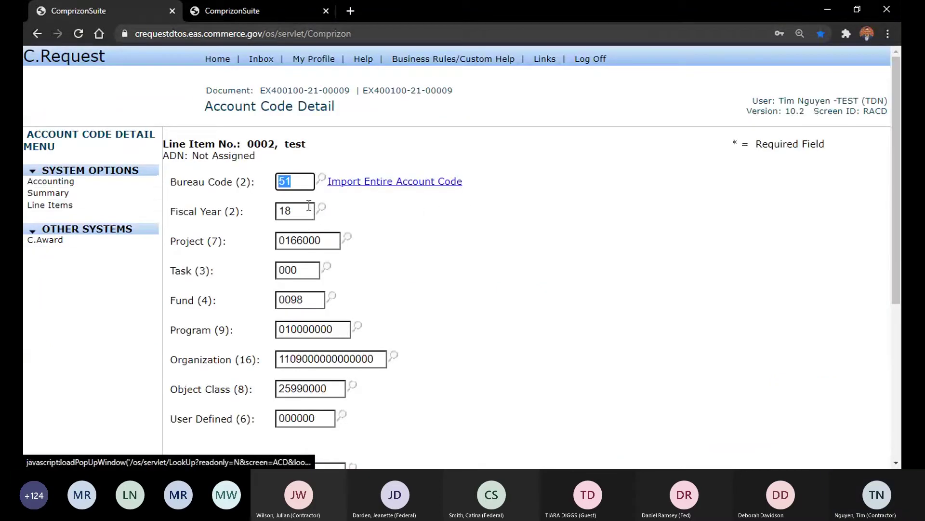
{"action": "key", "text": "Tab"}
{"action": "type", "text": "21"}
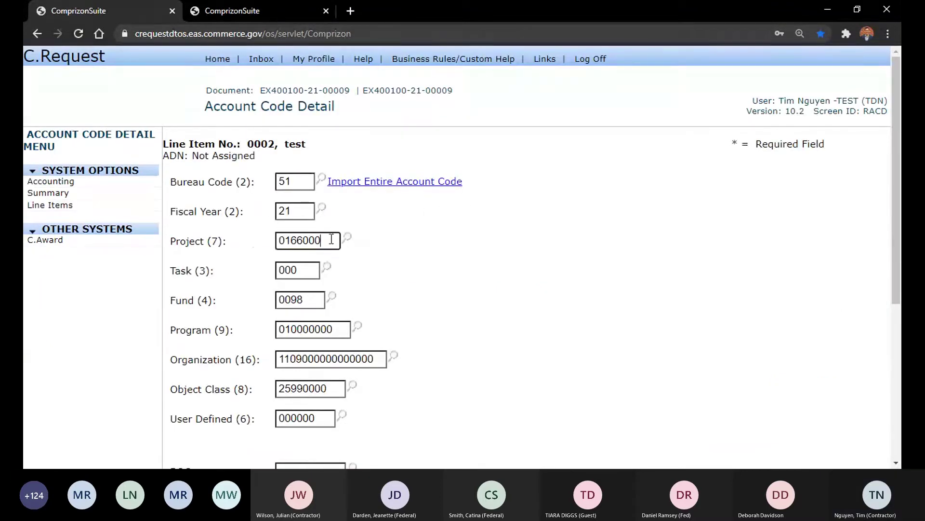
Step: Set the account code's project to 0701000 and save the account code
{"action": "left_click_drag", "start_coordinate": [338, 240], "coordinate": [252, 240]}
{"action": "type", "text": "0701000"}
{"action": "scroll", "coordinate": [249, 236], "scroll_direction": "down", "scroll_amount": 5}
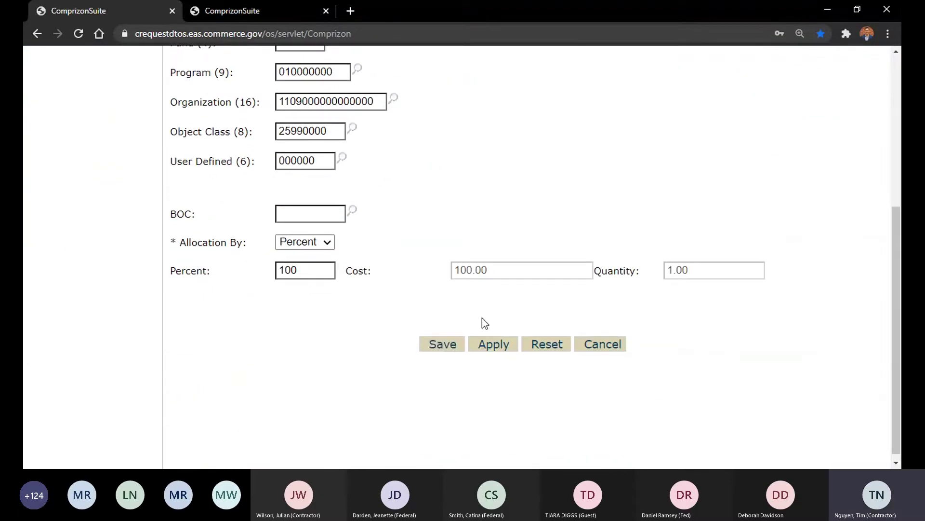
{"action": "scroll", "coordinate": [360, 271], "scroll_direction": "up", "scroll_amount": 5}
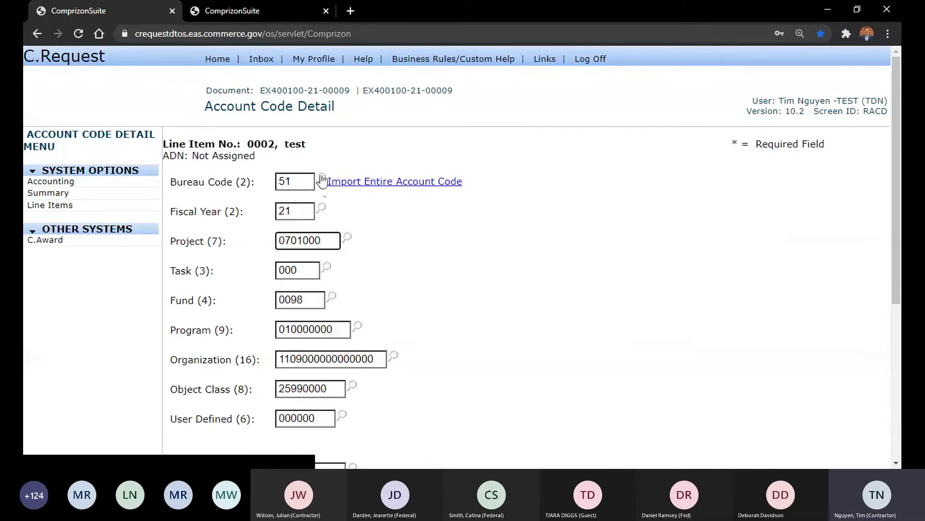
{"action": "scroll", "coordinate": [478, 270], "scroll_direction": "down", "scroll_amount": 5}
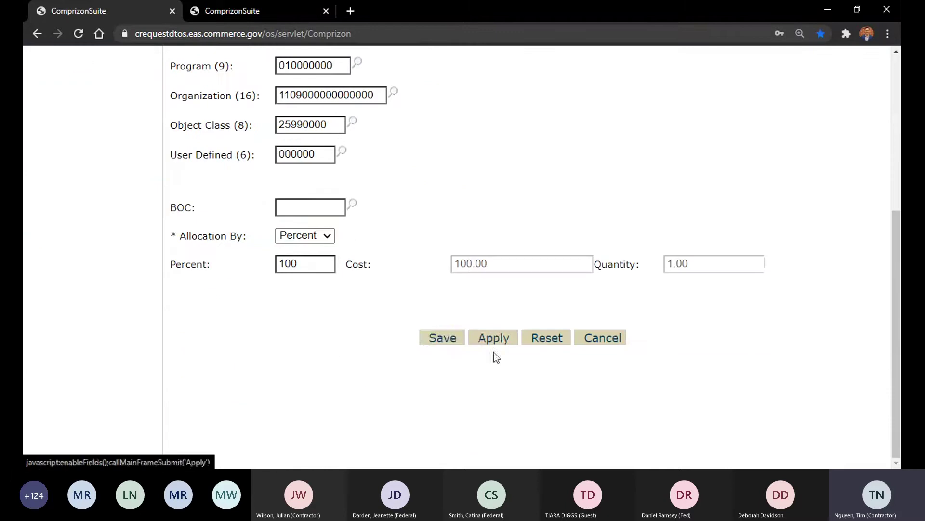
{"action": "left_click", "coordinate": [453, 347]}
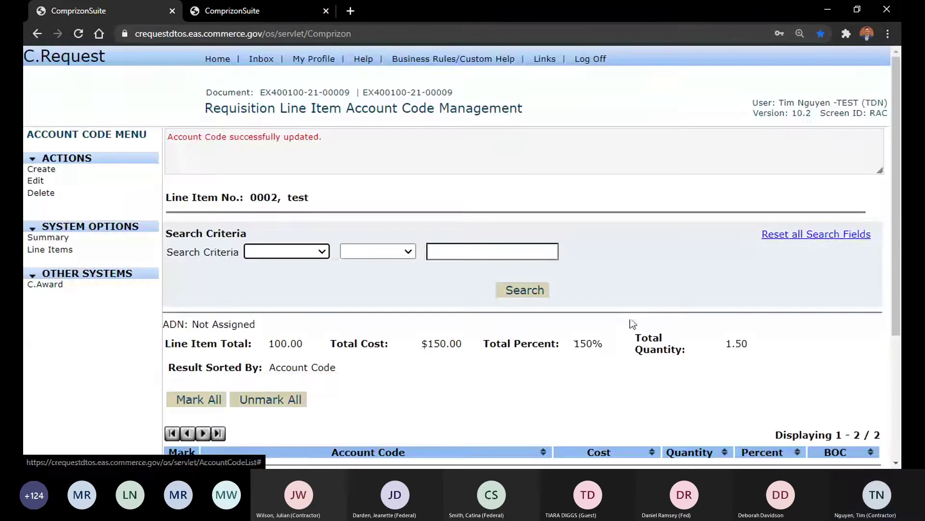
Step: Open the requisition's accounting summary and review the default percent, line item count and cost of the default account codes
{"action": "scroll", "coordinate": [632, 324], "scroll_direction": "down", "scroll_amount": 4}
{"action": "scroll", "coordinate": [197, 186], "scroll_direction": "up", "scroll_amount": 2}
{"action": "scroll", "coordinate": [196, 186], "scroll_direction": "up", "scroll_amount": 2}
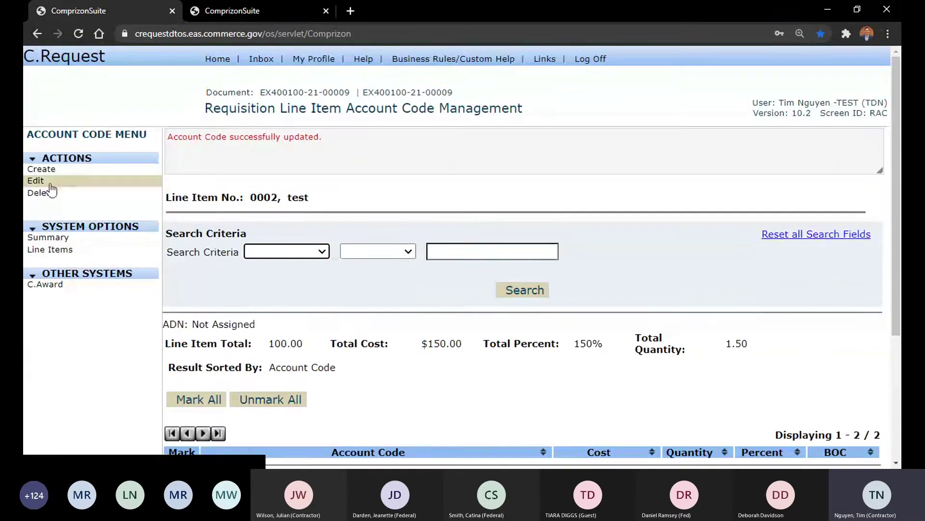
{"action": "left_click", "coordinate": [54, 239]}
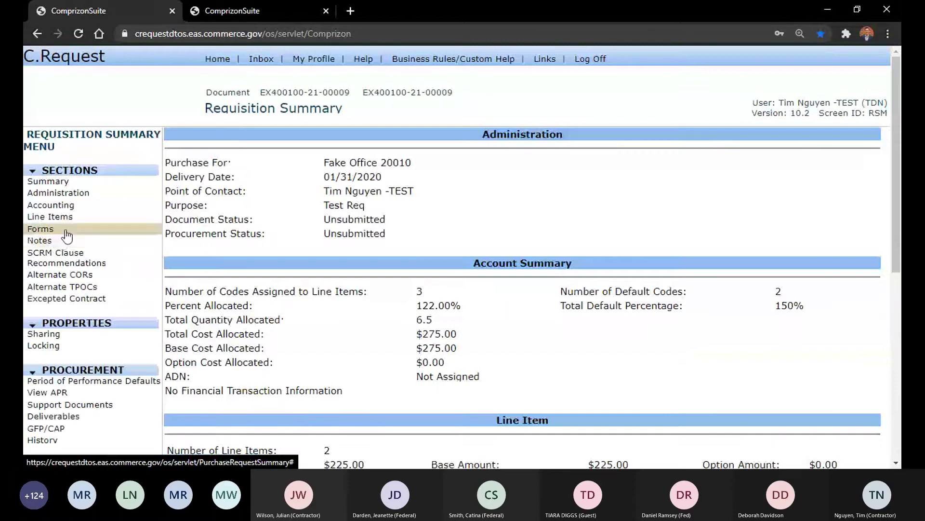
{"action": "left_click", "coordinate": [67, 206]}
{"action": "scroll", "coordinate": [609, 347], "scroll_direction": "down", "scroll_amount": 3}
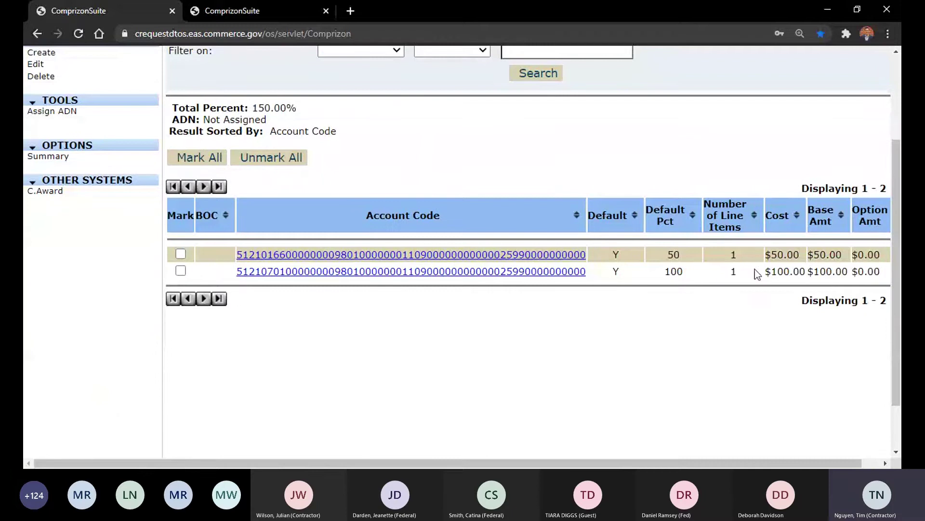
{"action": "left_click_drag", "start_coordinate": [755, 269], "coordinate": [620, 269]}
{"action": "left_click", "coordinate": [621, 270]}
{"action": "scroll", "coordinate": [453, 294], "scroll_direction": "up", "scroll_amount": 3}
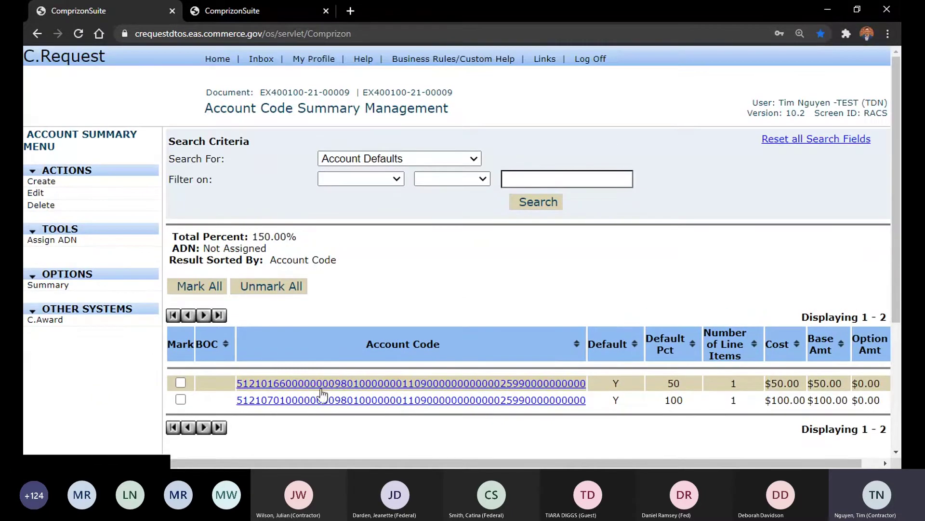
Step: Edit the default account code with project 0701000, set its fiscal year to 18 and save it
{"action": "left_click", "coordinate": [181, 400]}
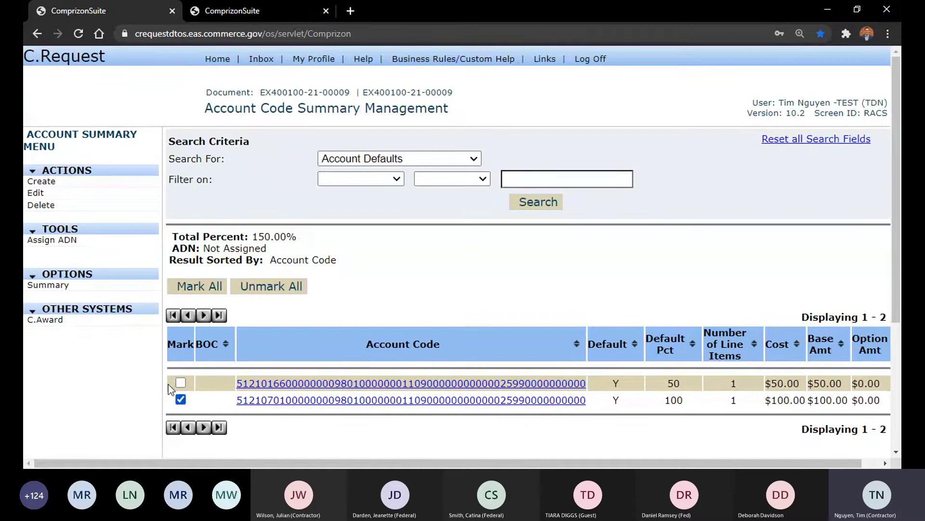
{"action": "left_click", "coordinate": [61, 199]}
{"action": "double_click", "coordinate": [301, 233]}
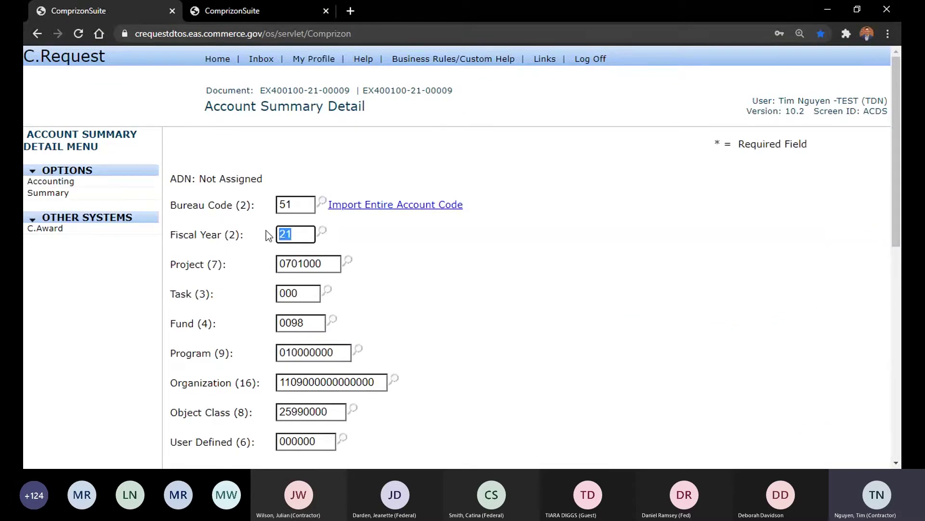
{"action": "type", "text": "18"}
{"action": "scroll", "coordinate": [541, 260], "scroll_direction": "down", "scroll_amount": 9}
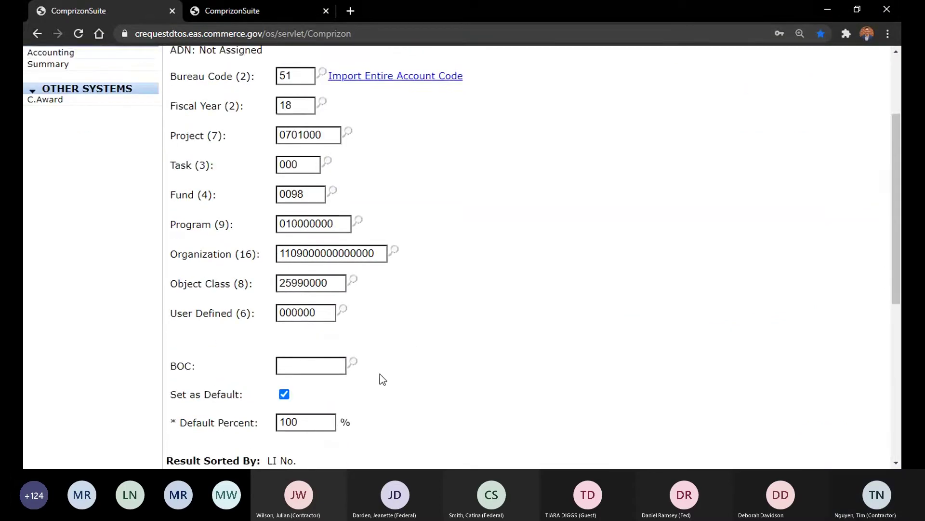
{"action": "left_click", "coordinate": [455, 357]}
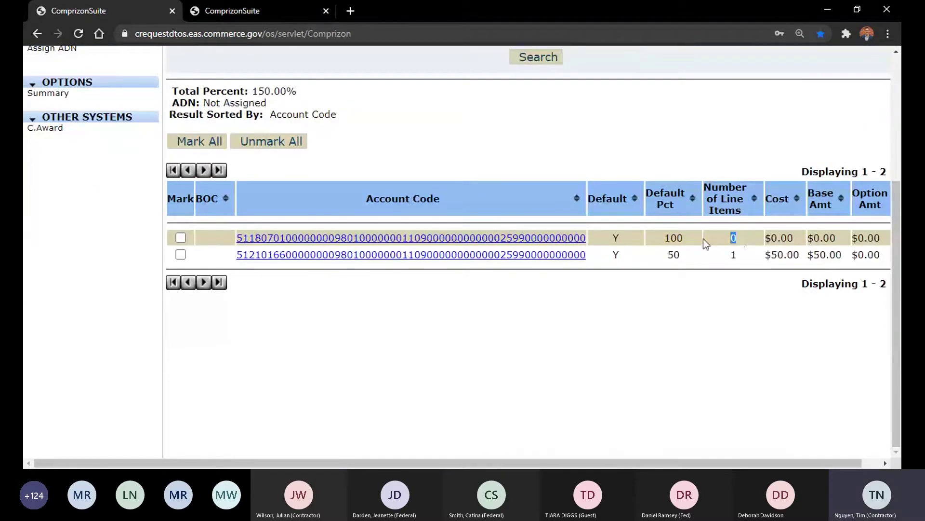
Step: Reopen the default account code with project 0701000 for editing and set its fiscal year to 21
{"action": "left_click", "coordinate": [733, 232]}
{"action": "left_click", "coordinate": [181, 238]}
{"action": "scroll", "coordinate": [126, 250], "scroll_direction": "up", "scroll_amount": 4}
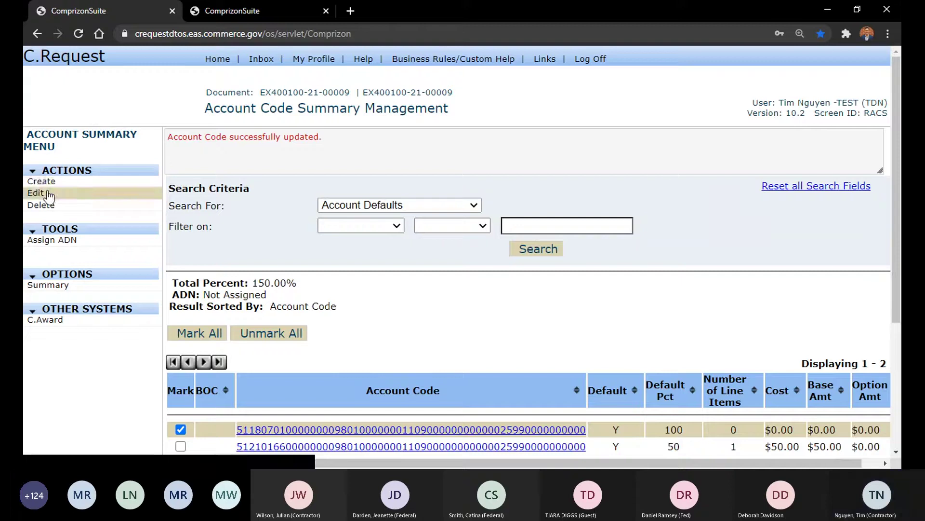
{"action": "left_click", "coordinate": [49, 195]}
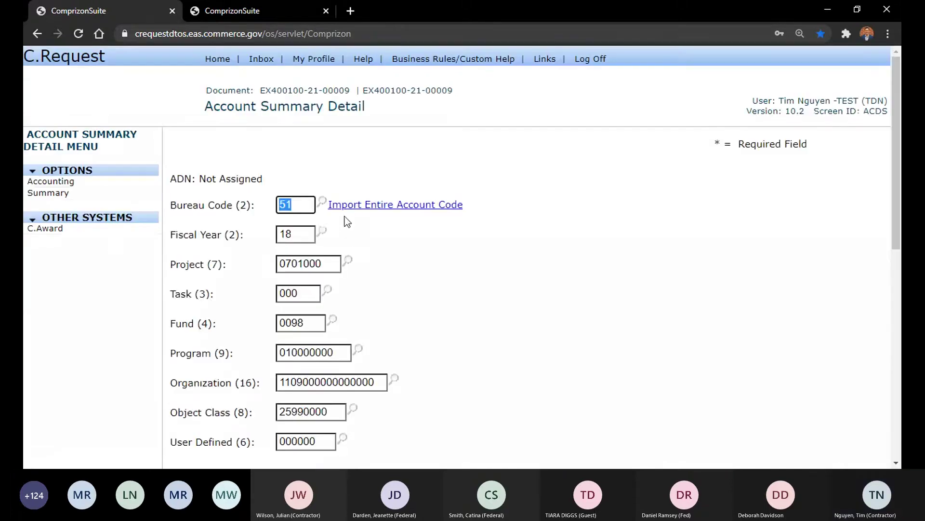
{"action": "left_click_drag", "start_coordinate": [294, 235], "coordinate": [258, 236]}
{"action": "type", "text": "21"}
Step: Set the default percent of this account code to 50 and save the change
{"action": "scroll", "coordinate": [586, 278], "scroll_direction": "down", "scroll_amount": 5}
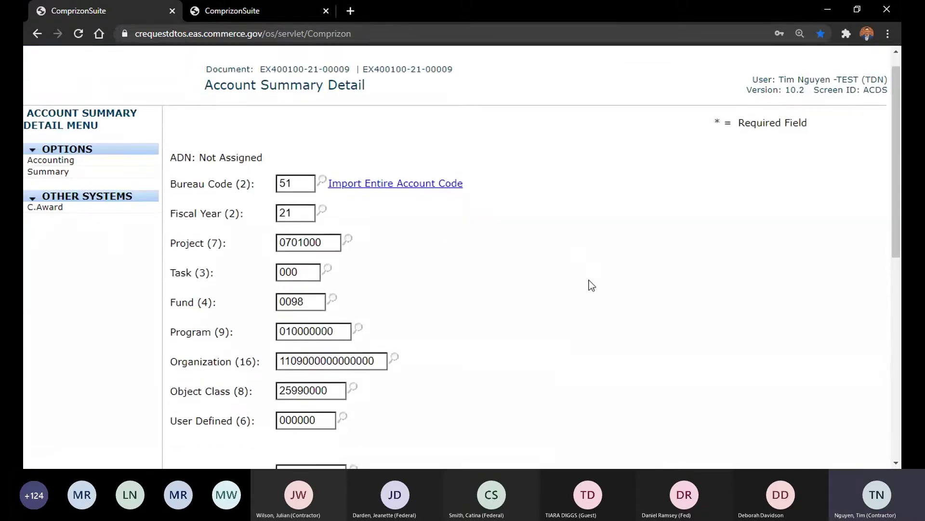
{"action": "left_click_drag", "start_coordinate": [325, 295], "coordinate": [239, 284]}
{"action": "type", "text": "50"}
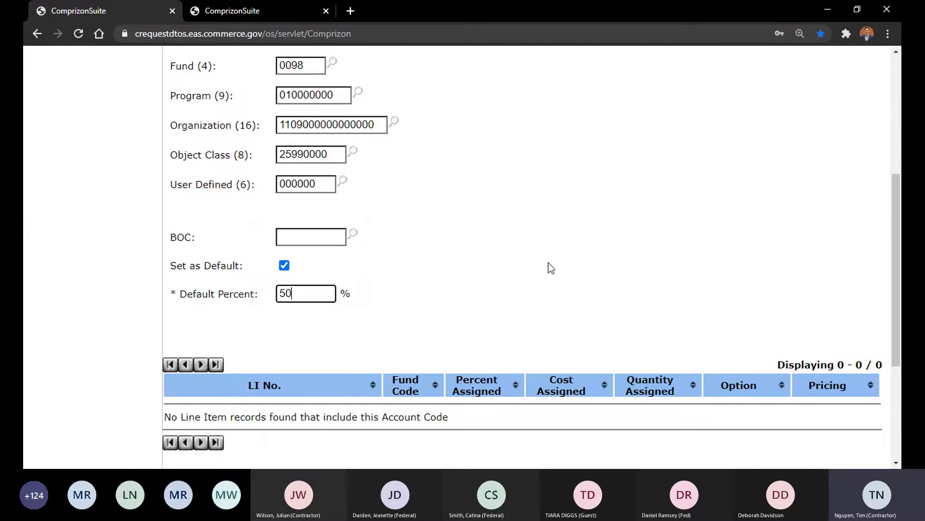
{"action": "scroll", "coordinate": [548, 265], "scroll_direction": "down", "scroll_amount": 5}
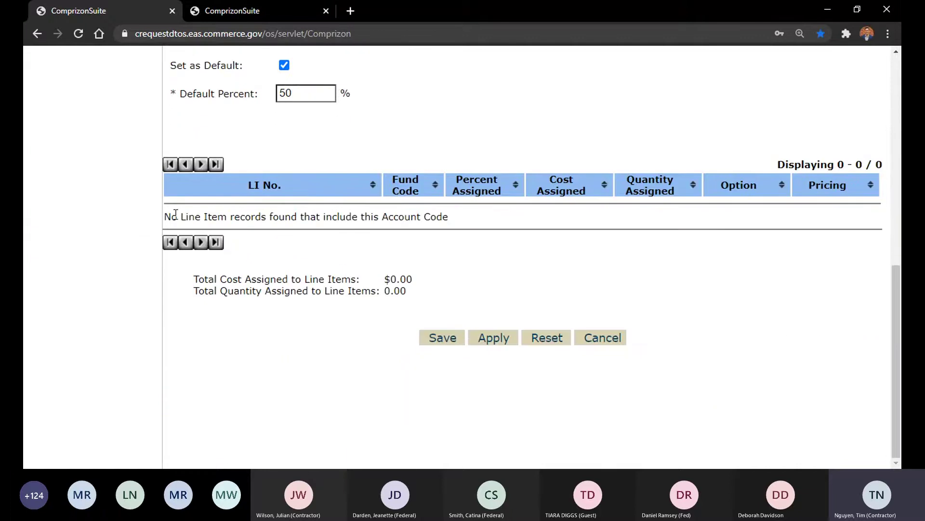
{"action": "left_click_drag", "start_coordinate": [180, 216], "coordinate": [338, 233]}
{"action": "left_click", "coordinate": [339, 224]}
{"action": "left_click", "coordinate": [440, 337]}
Step: Open the details of the project 0701000 account code and examine its default percent and the allocation of its assigned line items
{"action": "scroll", "coordinate": [472, 320], "scroll_direction": "down", "scroll_amount": 1}
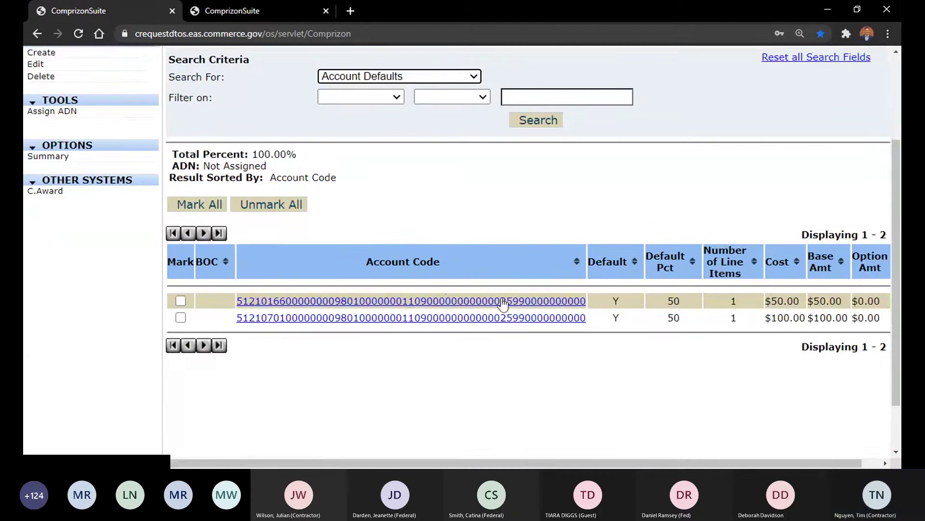
{"action": "double_click", "coordinate": [677, 317]}
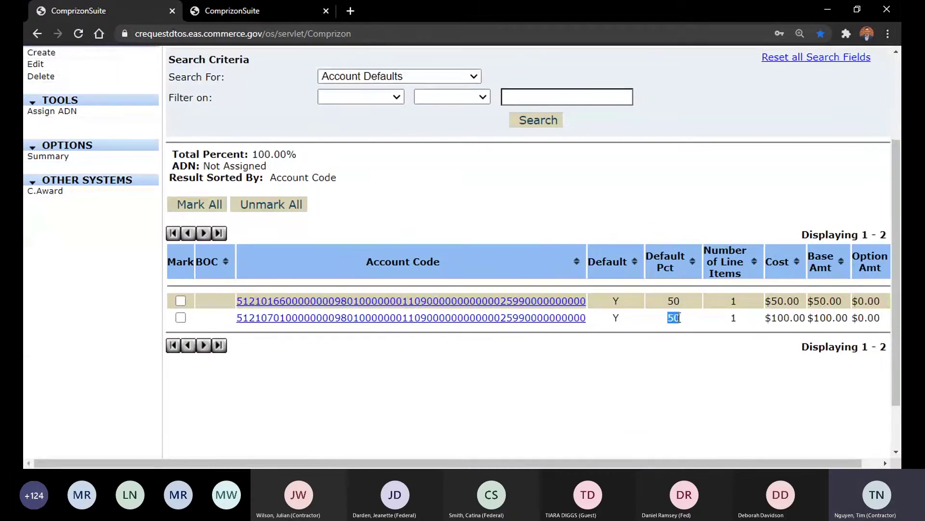
{"action": "left_click", "coordinate": [481, 318]}
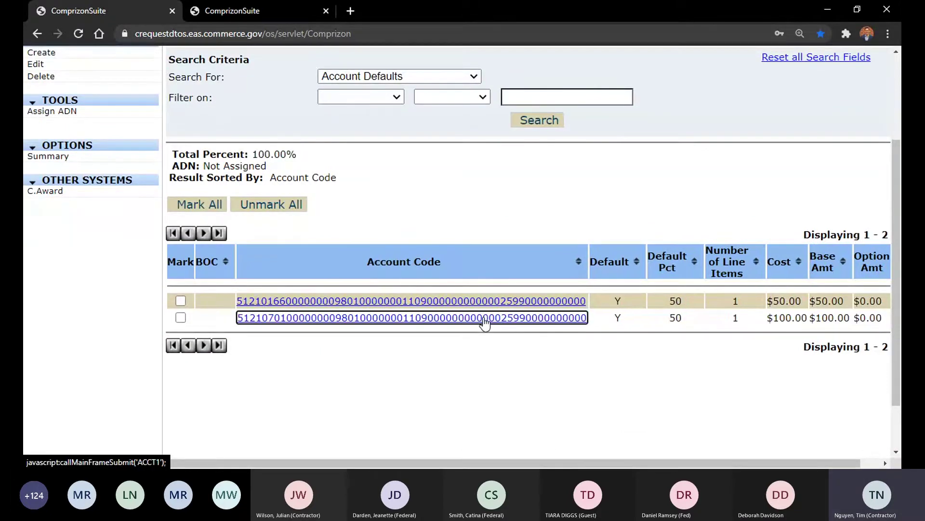
{"action": "scroll", "coordinate": [274, 434], "scroll_direction": "down", "scroll_amount": 8}
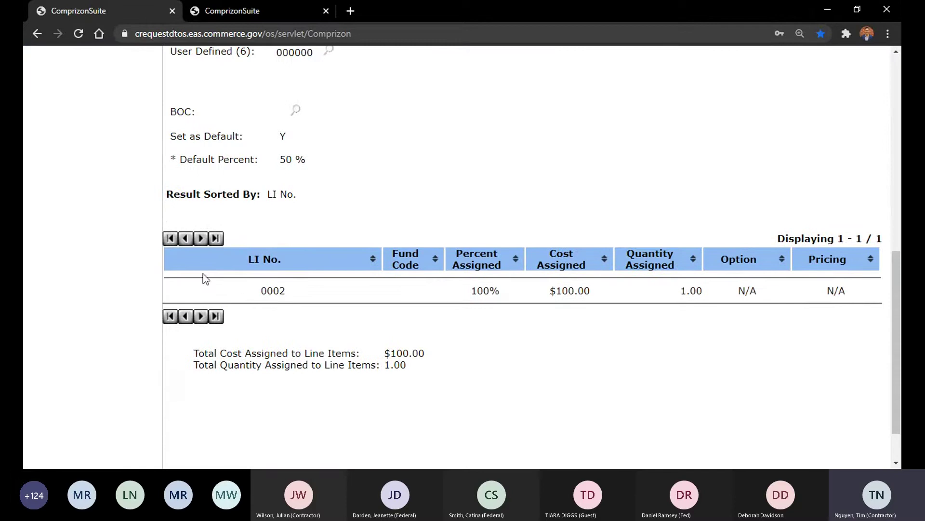
{"action": "scroll", "coordinate": [449, 289], "scroll_direction": "down", "scroll_amount": 1}
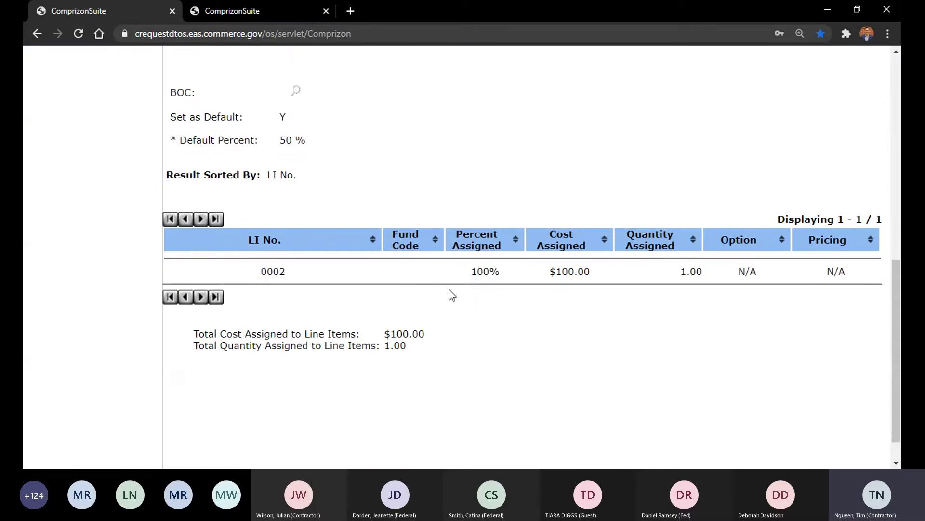
{"action": "scroll", "coordinate": [484, 303], "scroll_direction": "up", "scroll_amount": 6}
{"action": "scroll", "coordinate": [360, 120], "scroll_direction": "up", "scroll_amount": 2}
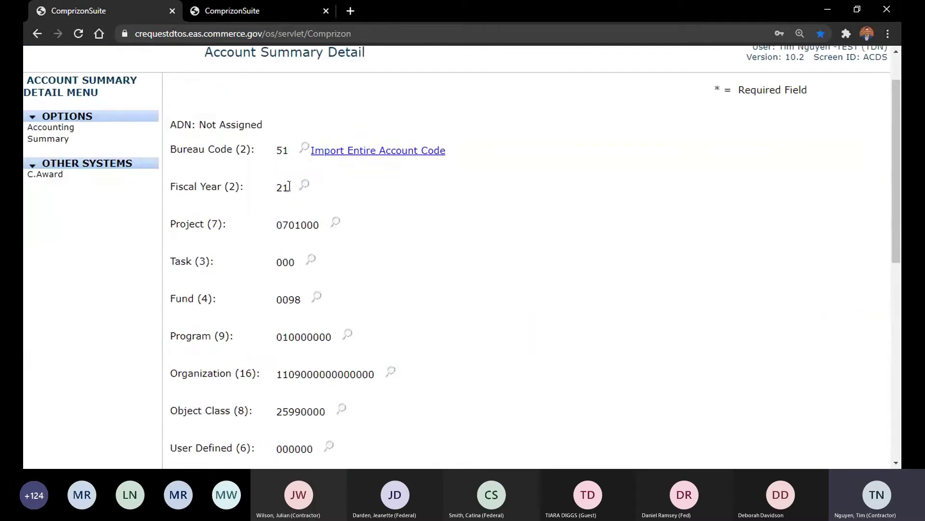
{"action": "scroll", "coordinate": [316, 353], "scroll_direction": "down", "scroll_amount": 5}
{"action": "double_click", "coordinate": [264, 424]}
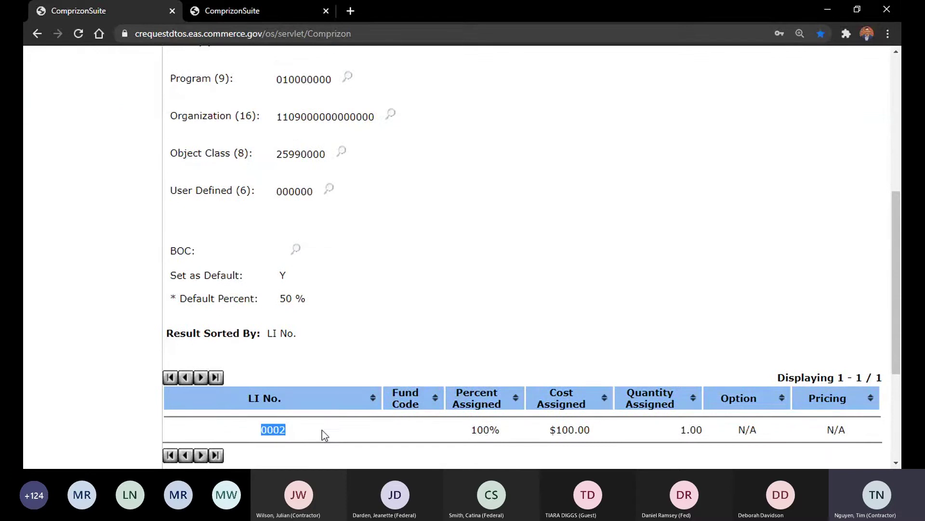
{"action": "left_click", "coordinate": [322, 430]}
{"action": "scroll", "coordinate": [316, 371], "scroll_direction": "up", "scroll_amount": 5}
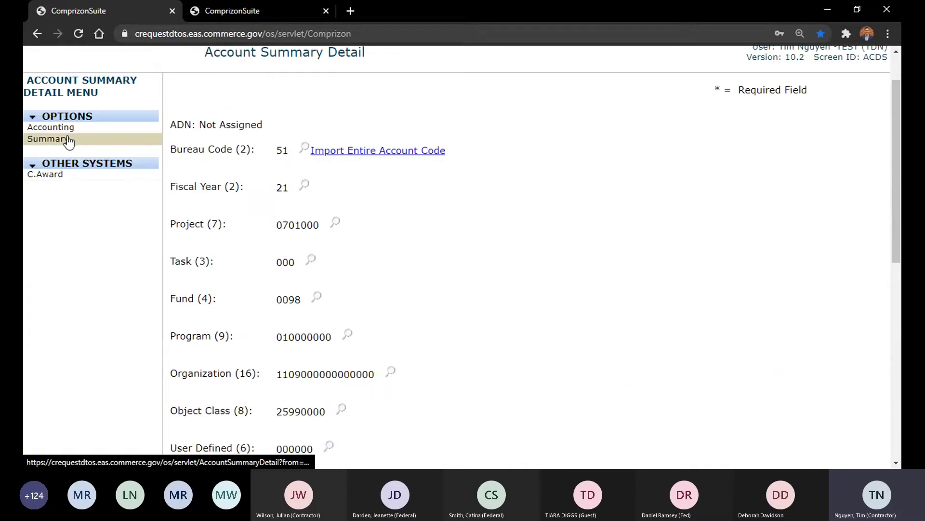
Step: Open the accounting of line item 0002 through the requisition's line items and check the percent allocated to each account code
{"action": "left_click", "coordinate": [66, 138]}
{"action": "left_click", "coordinate": [55, 217]}
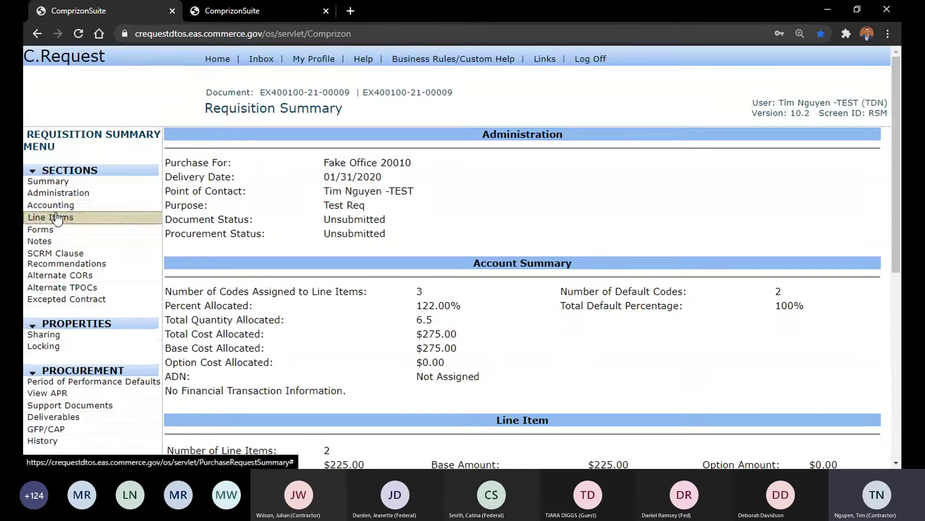
{"action": "left_click", "coordinate": [210, 386]}
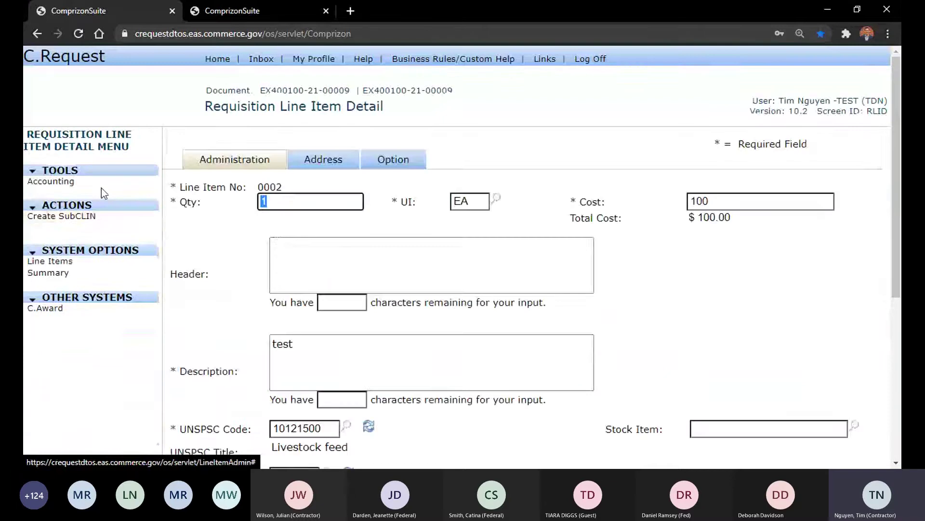
{"action": "left_click", "coordinate": [101, 185]}
{"action": "scroll", "coordinate": [653, 346], "scroll_direction": "down", "scroll_amount": 1}
{"action": "scroll", "coordinate": [653, 345], "scroll_direction": "down", "scroll_amount": 3}
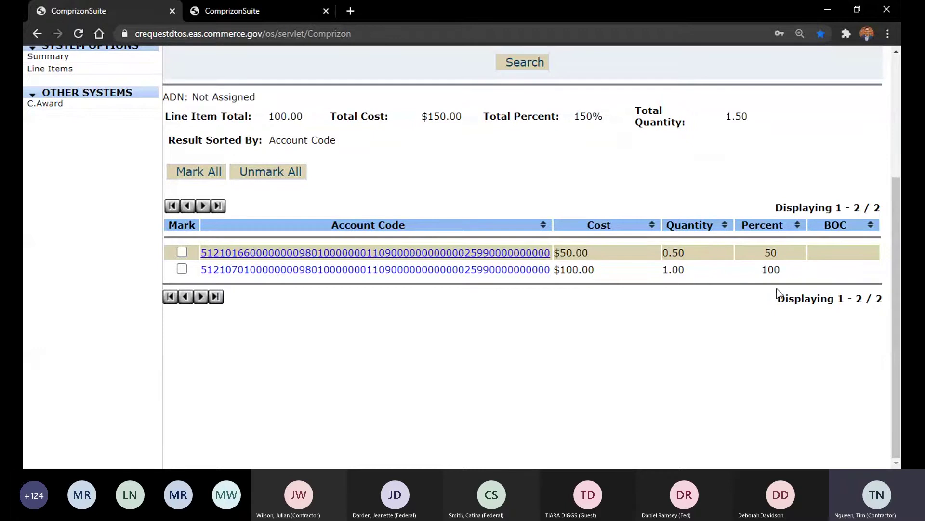
{"action": "scroll", "coordinate": [647, 324], "scroll_direction": "up", "scroll_amount": 4}
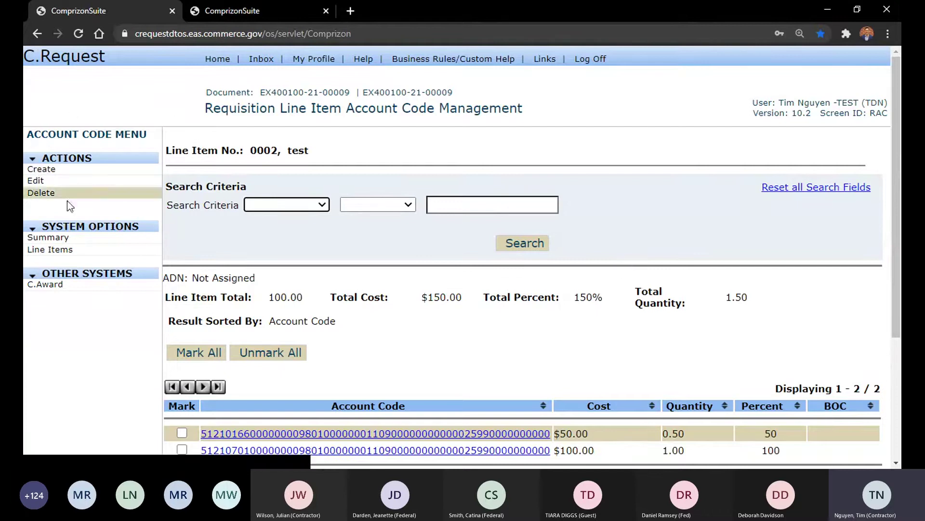
{"action": "scroll", "coordinate": [532, 294], "scroll_direction": "down", "scroll_amount": 4}
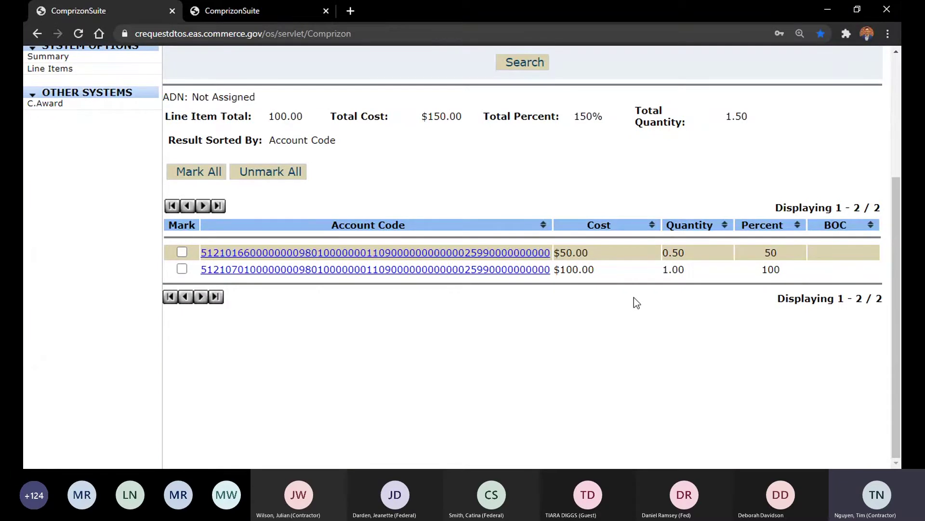
{"action": "scroll", "coordinate": [530, 295], "scroll_direction": "up", "scroll_amount": 1}
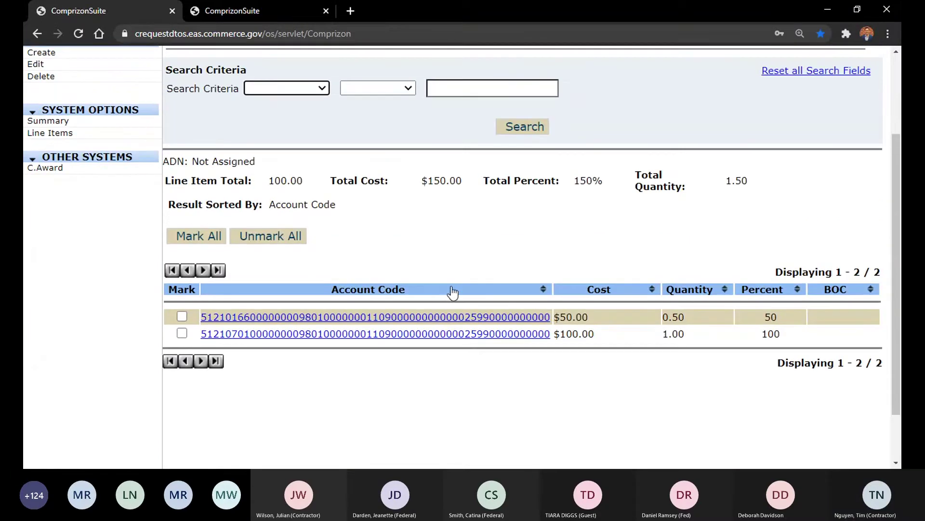
{"action": "left_click", "coordinate": [181, 333]}
{"action": "scroll", "coordinate": [102, 270], "scroll_direction": "up", "scroll_amount": 2}
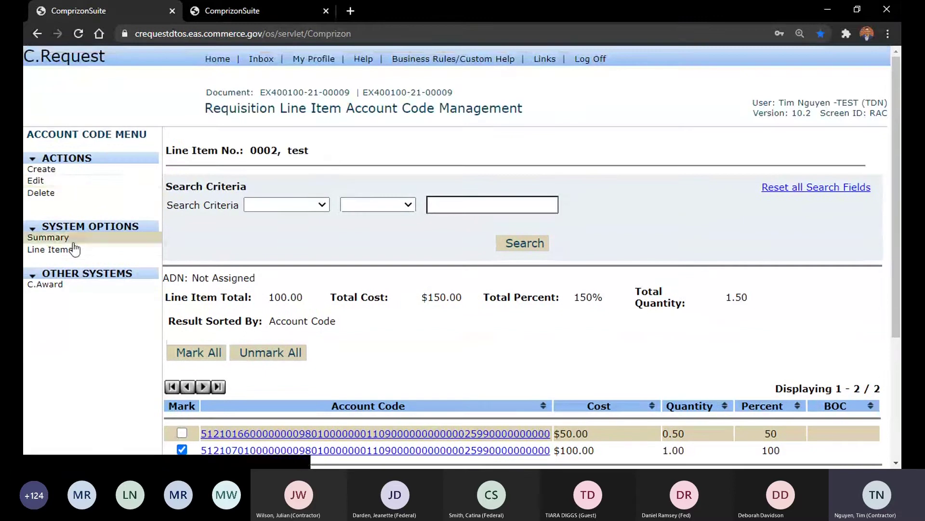
Step: Edit the project 0701000 account code in the requisition's accounting so it is no longer set as default, and save it
{"action": "left_click", "coordinate": [48, 238]}
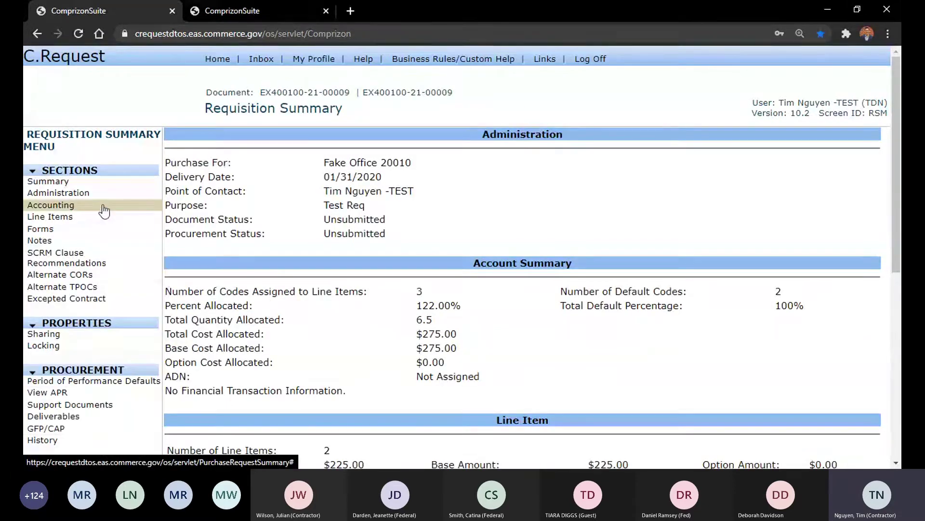
{"action": "left_click", "coordinate": [62, 212]}
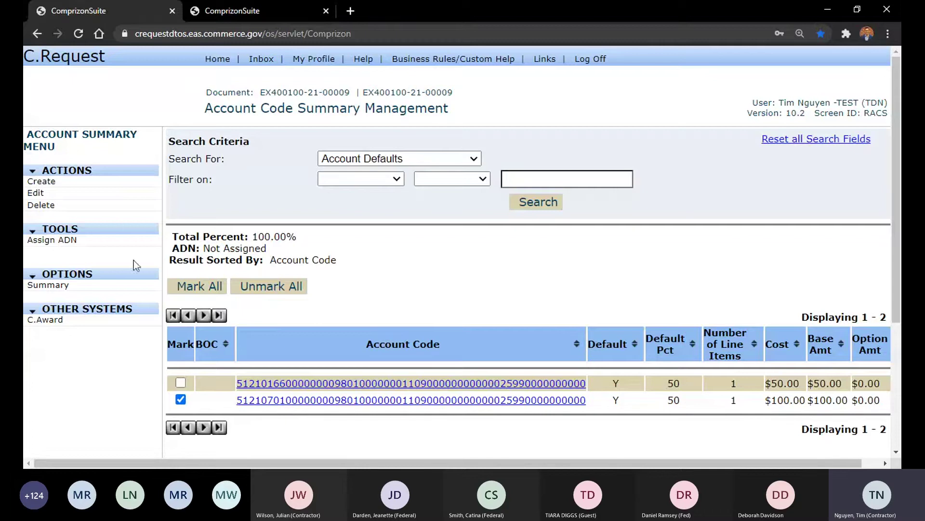
{"action": "left_click", "coordinate": [83, 193]}
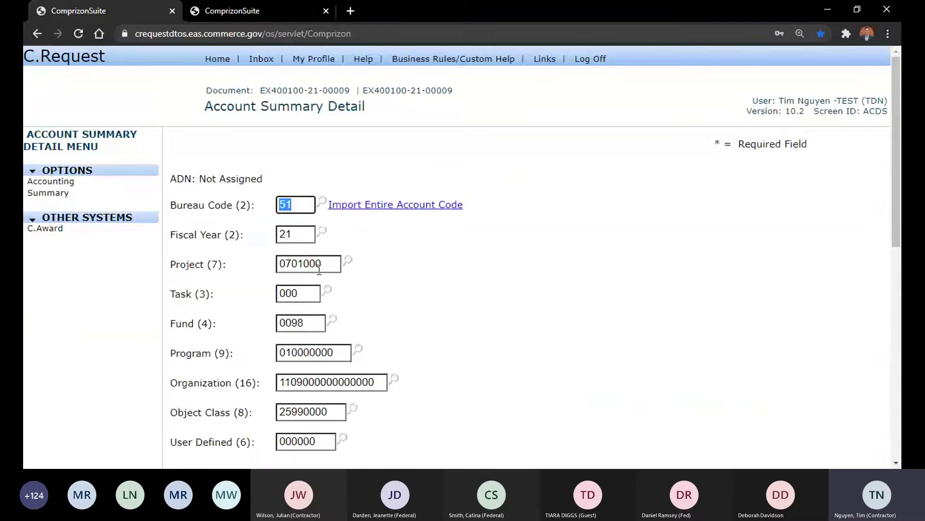
{"action": "scroll", "coordinate": [422, 283], "scroll_direction": "down", "scroll_amount": 5}
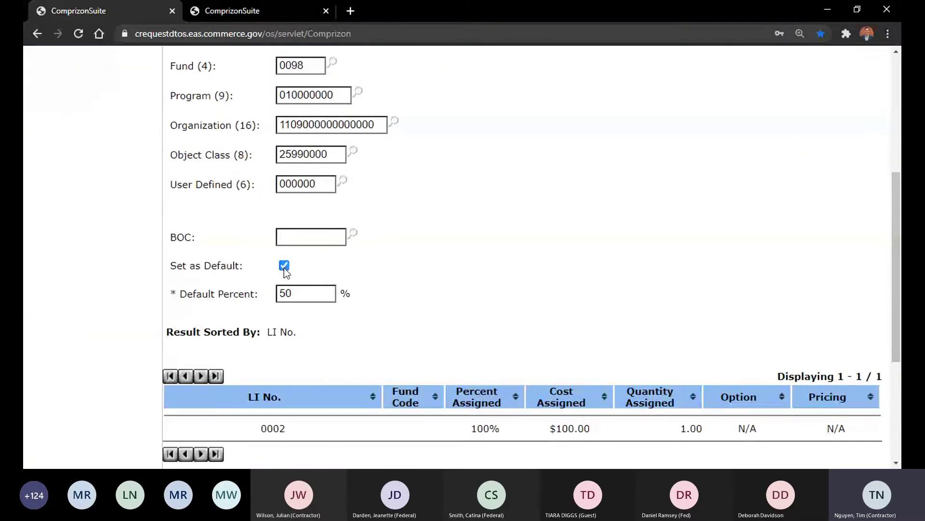
{"action": "left_click", "coordinate": [284, 267]}
{"action": "scroll", "coordinate": [479, 267], "scroll_direction": "down", "scroll_amount": 4}
{"action": "left_click", "coordinate": [442, 338]}
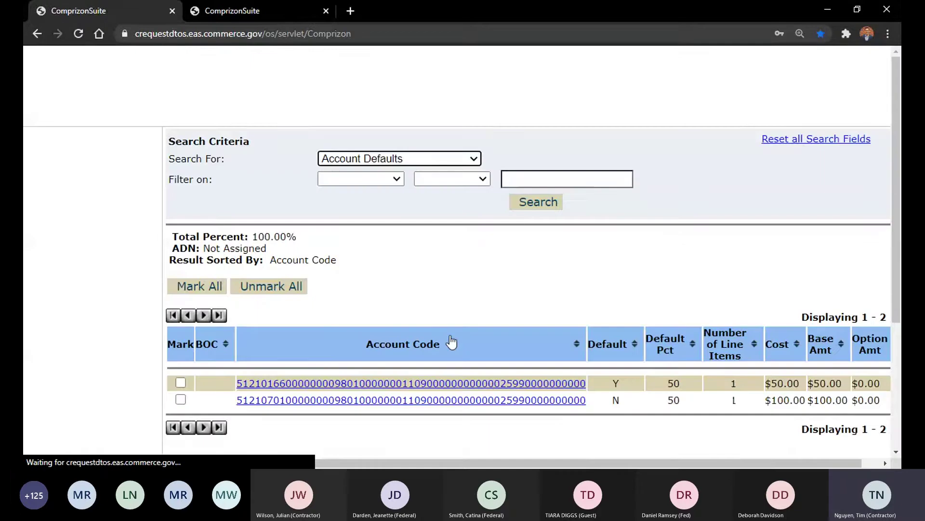
Step: Copy line item 0002 in the requisition's line item list
{"action": "left_click", "coordinate": [71, 287]}
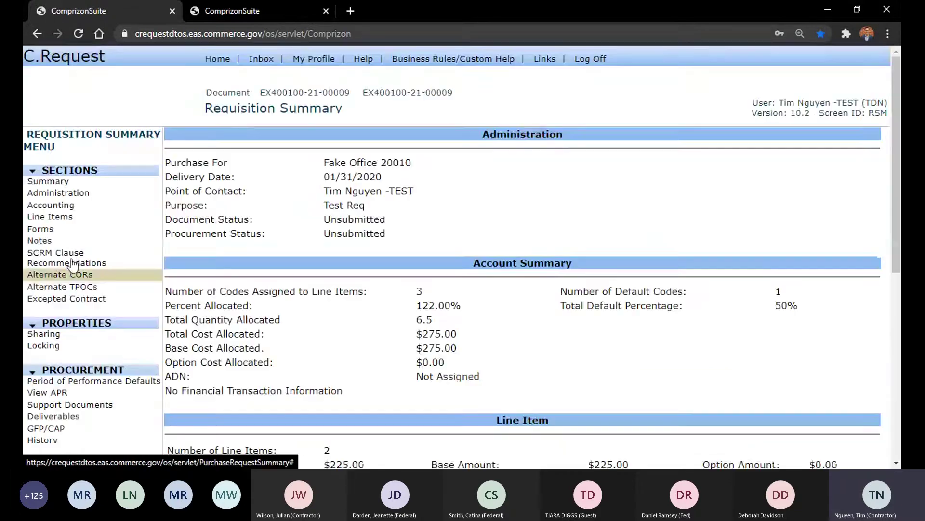
{"action": "left_click", "coordinate": [53, 221]}
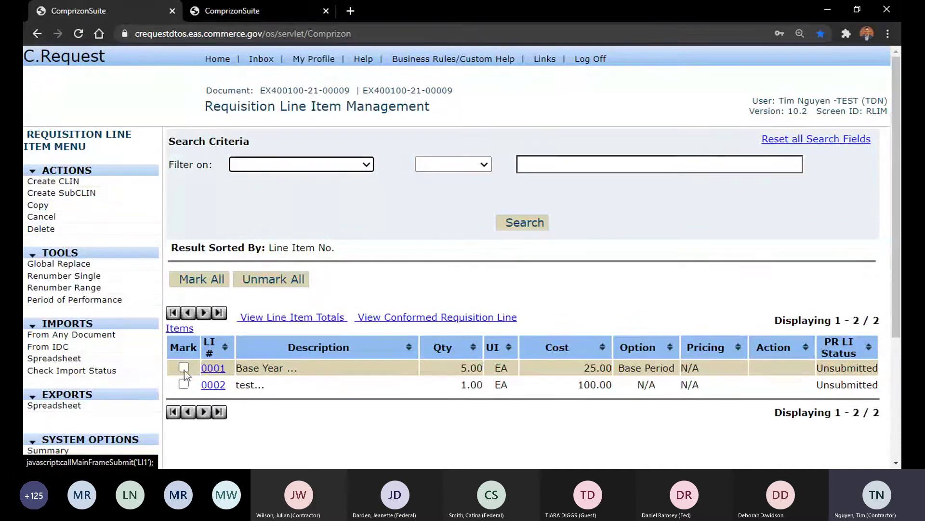
{"action": "left_click", "coordinate": [183, 385]}
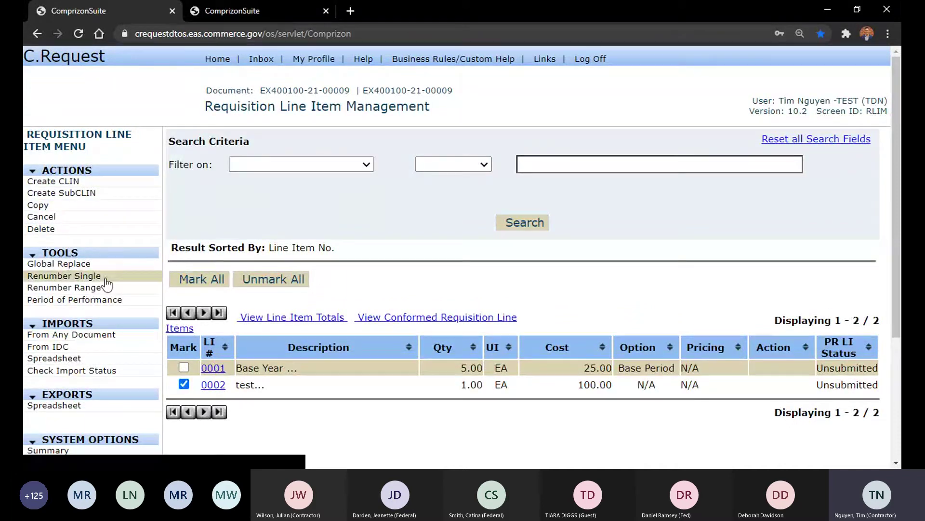
{"action": "left_click", "coordinate": [76, 206]}
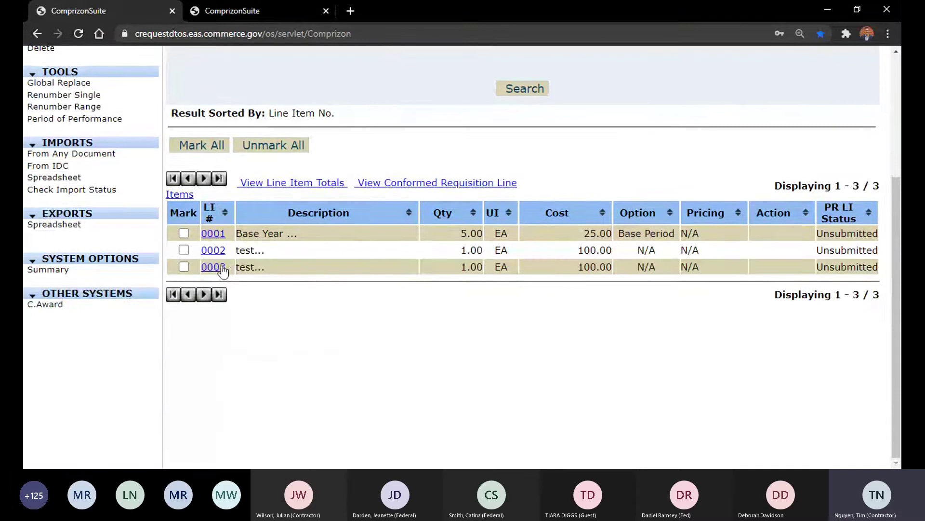
Step: Open the accounting of the copied line item 0003 and check which account codes and percents it carries
{"action": "left_click", "coordinate": [212, 265]}
{"action": "left_click", "coordinate": [96, 181]}
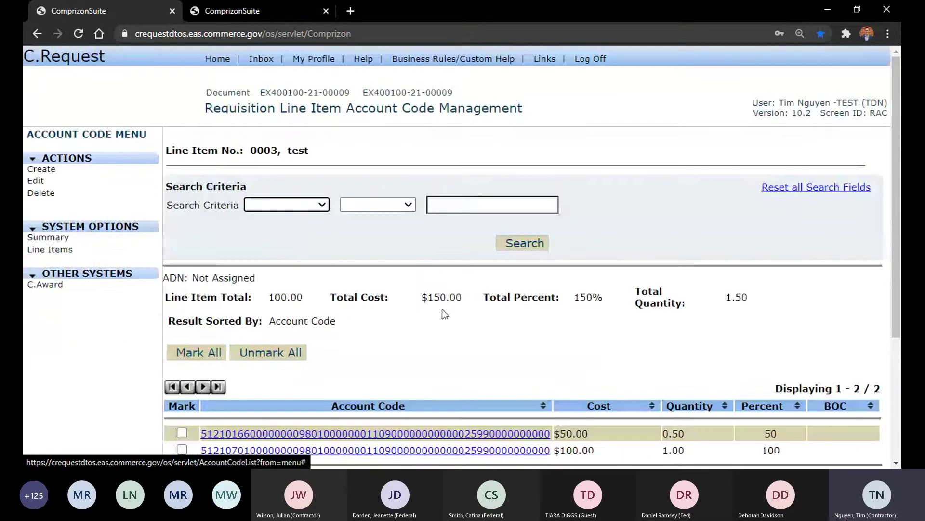
{"action": "scroll", "coordinate": [446, 311], "scroll_direction": "down", "scroll_amount": 3}
Step: Return to the requisition's line items and delete the copied line item 0003
{"action": "left_click", "coordinate": [62, 121]}
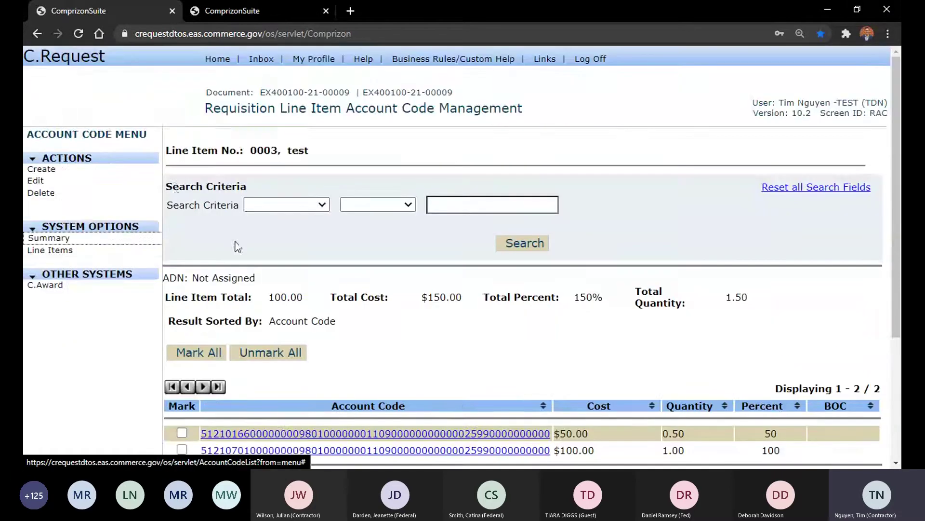
{"action": "left_click", "coordinate": [111, 224]}
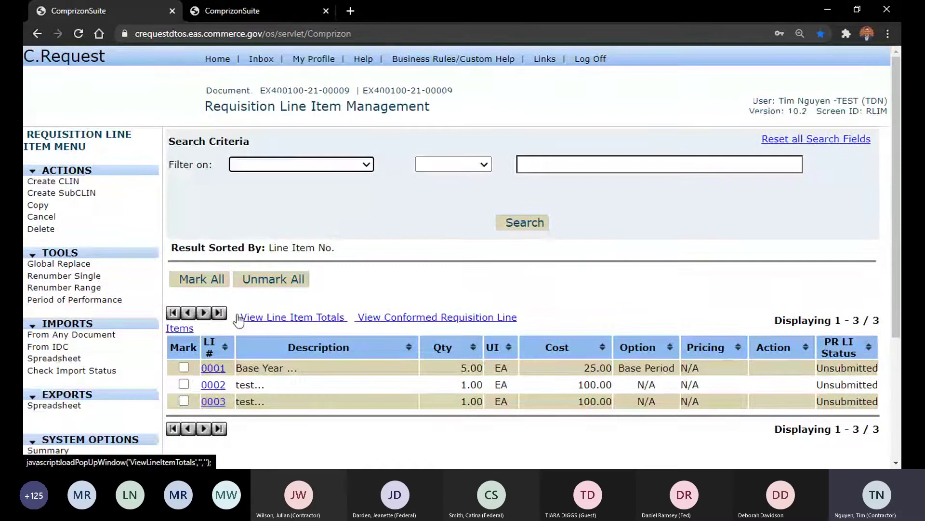
{"action": "left_click", "coordinate": [183, 401]}
{"action": "left_click", "coordinate": [76, 236]}
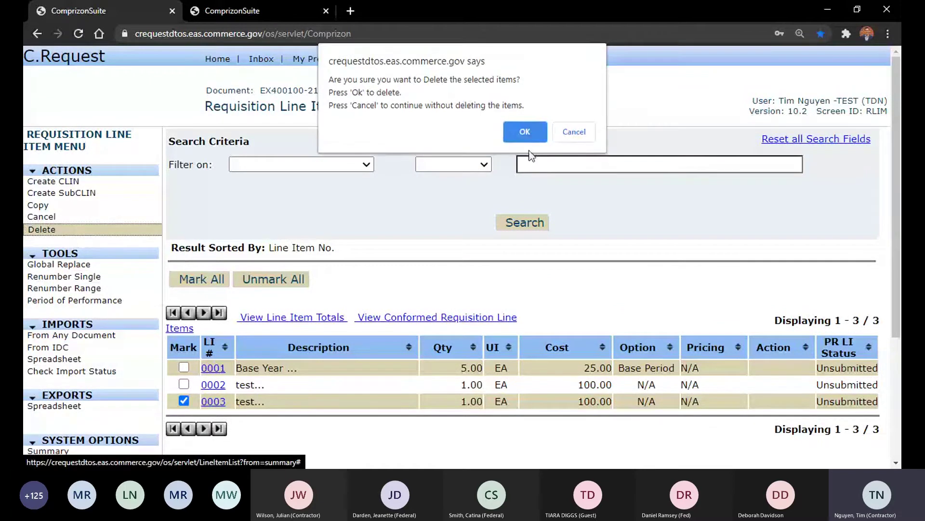
{"action": "left_click", "coordinate": [525, 130]}
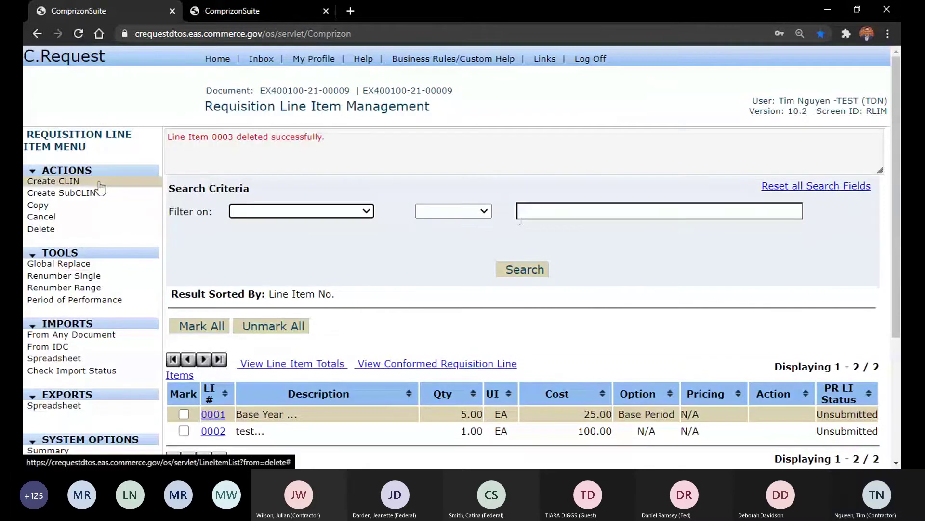
Step: Create a new CLIN numbered 0003 with a quantity of 1 and a cost of 100
{"action": "scroll", "coordinate": [243, 270], "scroll_direction": "down", "scroll_amount": 2}
{"action": "scroll", "coordinate": [120, 141], "scroll_direction": "up", "scroll_amount": 2}
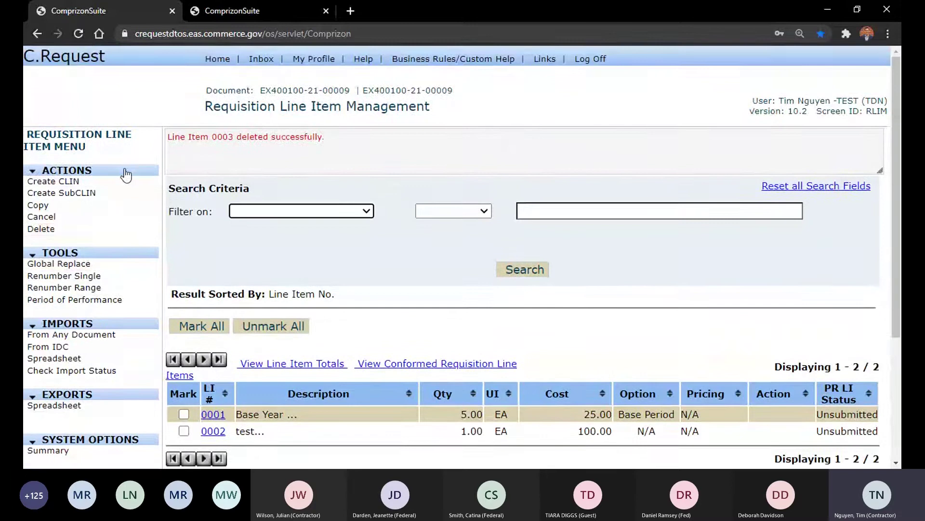
{"action": "left_click", "coordinate": [53, 182]}
{"action": "left_click", "coordinate": [312, 207]}
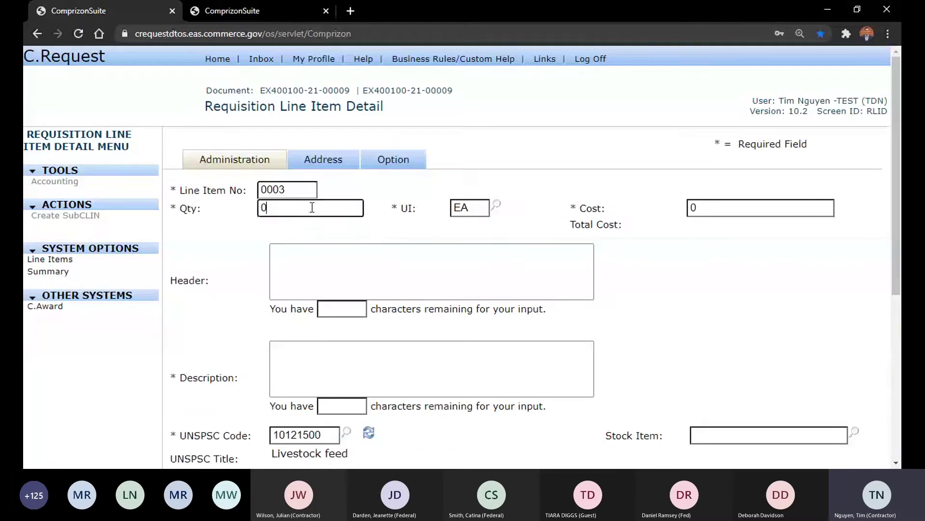
{"action": "type", "text": "1"}
{"action": "left_click", "coordinate": [689, 207]}
{"action": "type", "text": "1"}
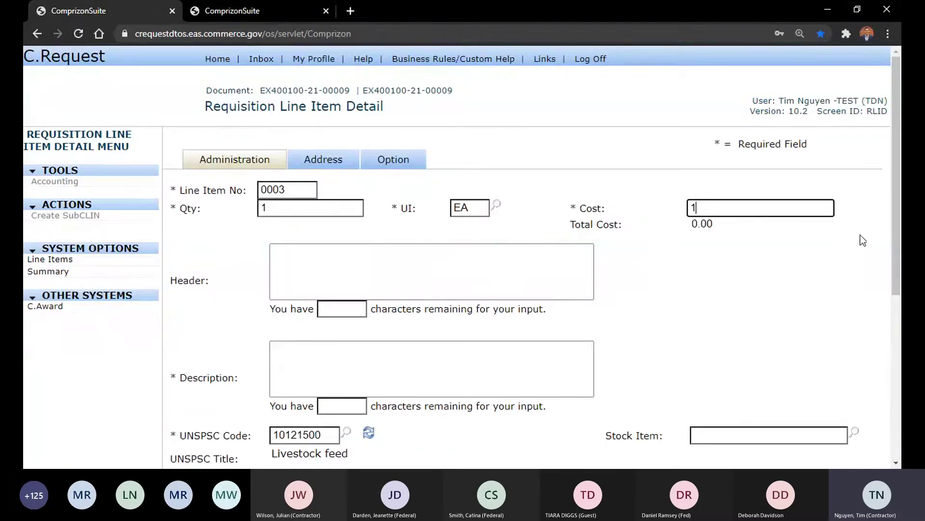
{"action": "type", "text": "500"}
Step: Enter "test" as the description of line item 0003 and apply the new line item
{"action": "left_click", "coordinate": [734, 250]}
{"action": "scroll", "coordinate": [531, 224], "scroll_direction": "down", "scroll_amount": 4}
{"action": "left_click", "coordinate": [386, 172]}
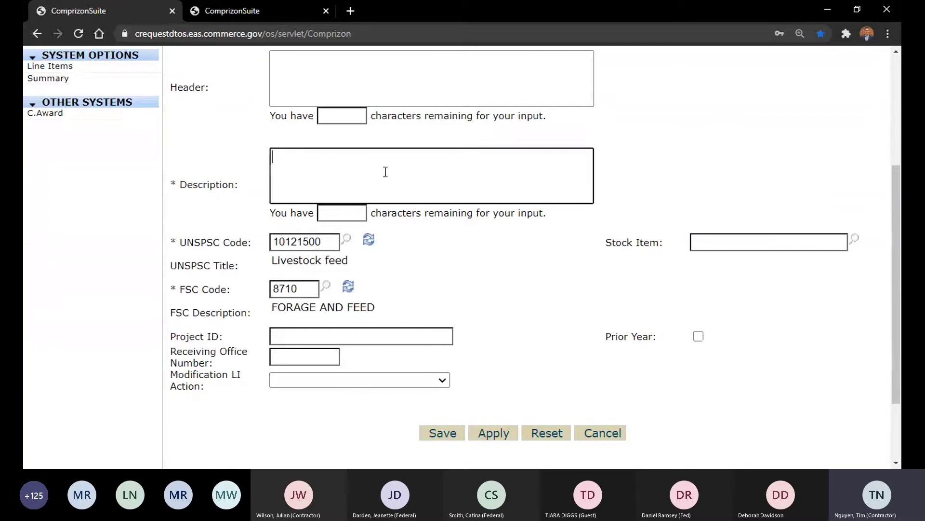
{"action": "left_click", "coordinate": [494, 432]}
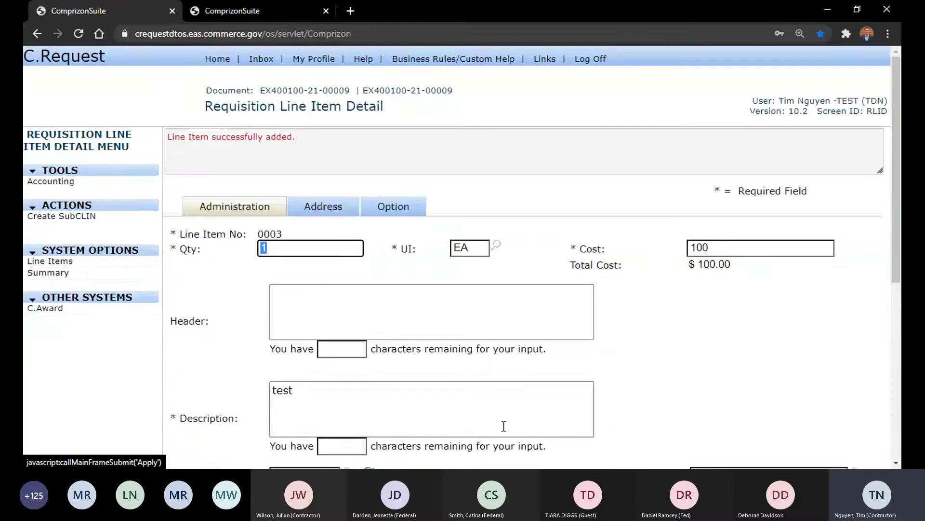
Step: Check the account codes assigned to line item 0003 and compare them with the default flags in the requisition's accounting
{"action": "left_click", "coordinate": [53, 182]}
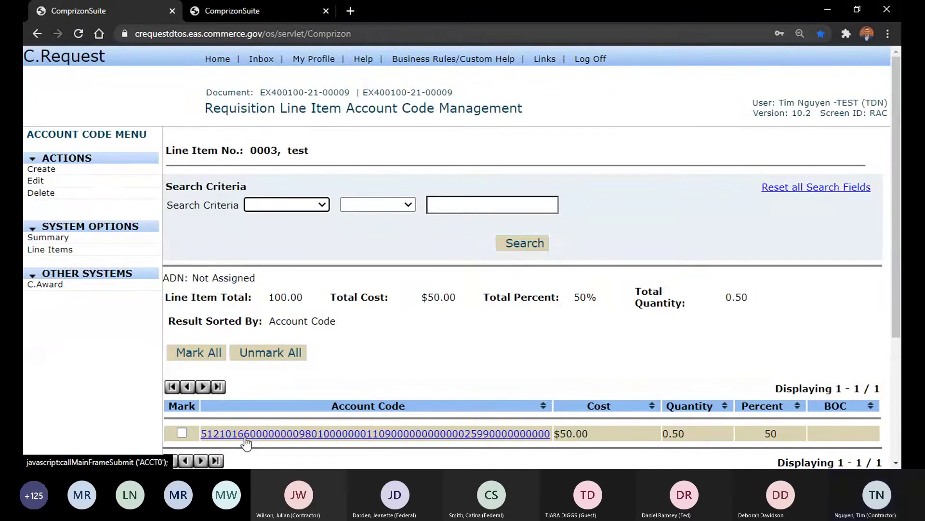
{"action": "left_click", "coordinate": [75, 239]}
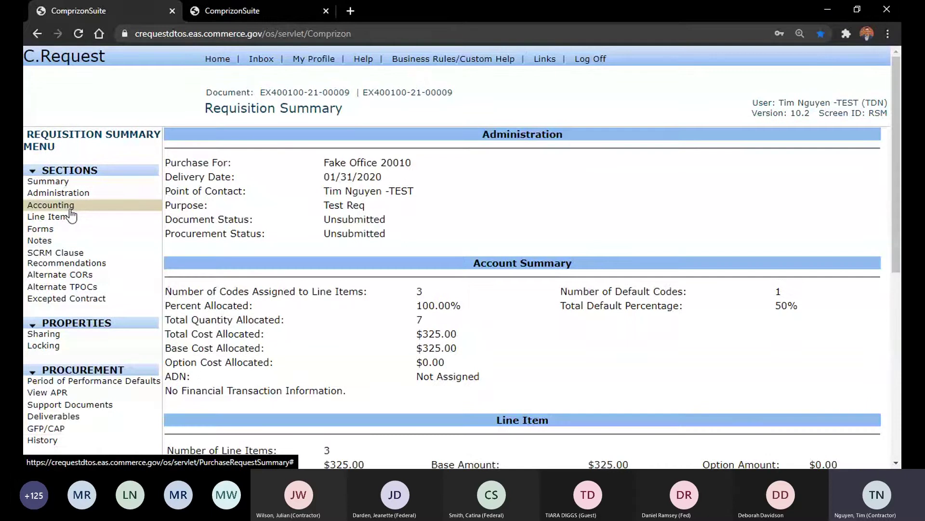
{"action": "left_click", "coordinate": [71, 209]}
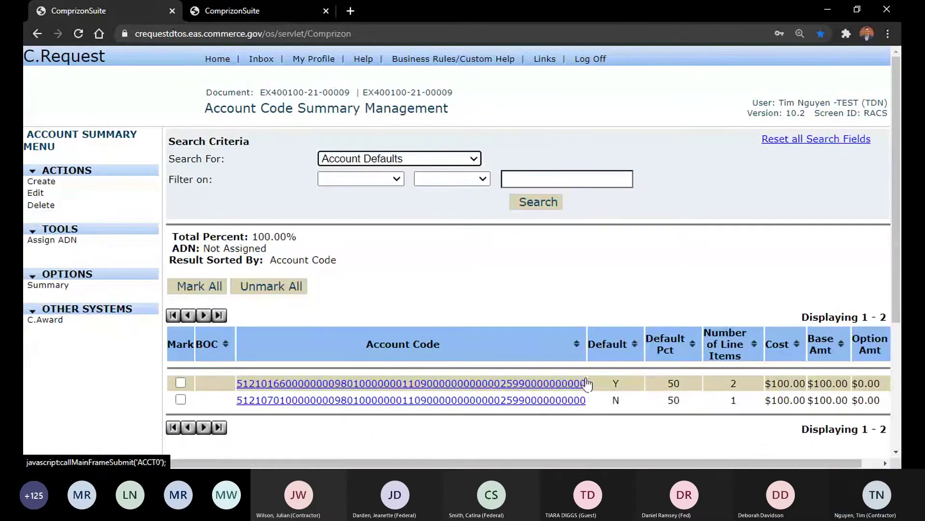
{"action": "double_click", "coordinate": [614, 400]}
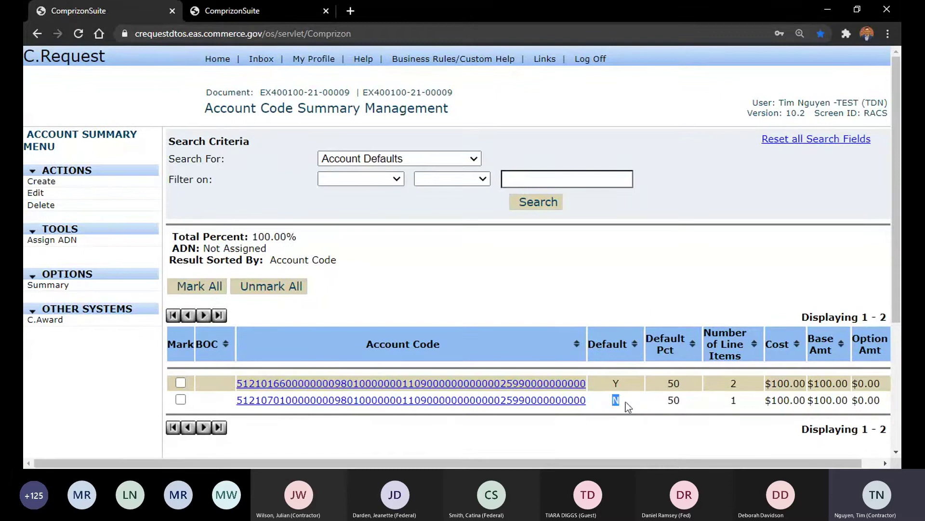
Step: Create another CLIN numbered 0004 from the requisition's line items, with a quantity of 1 and a cost of 50
{"action": "left_click", "coordinate": [42, 285]}
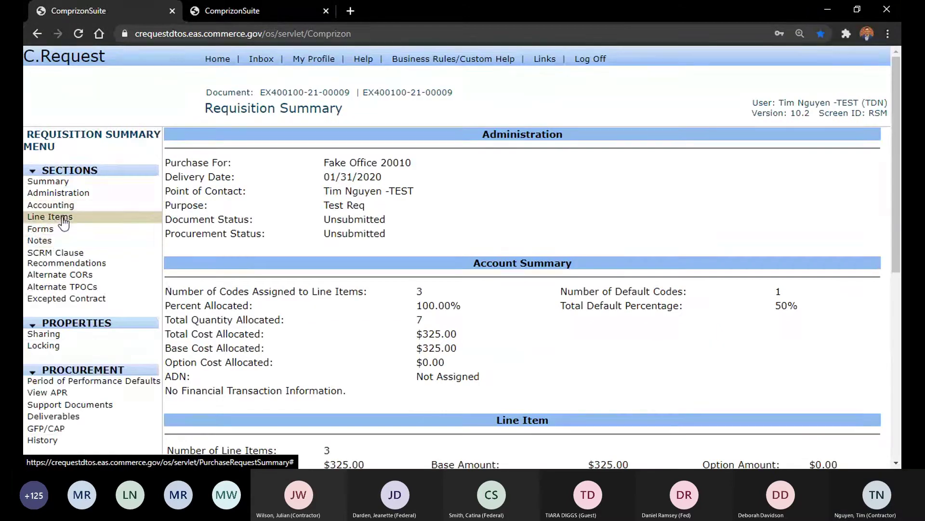
{"action": "left_click", "coordinate": [62, 213]}
{"action": "scroll", "coordinate": [183, 340], "scroll_direction": "down", "scroll_amount": 1}
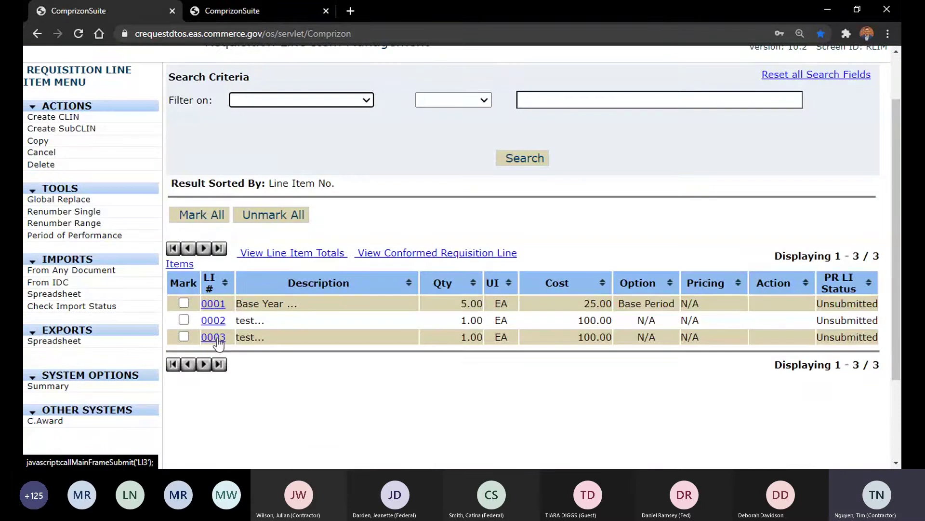
{"action": "left_click", "coordinate": [68, 117]}
{"action": "left_click", "coordinate": [304, 207]}
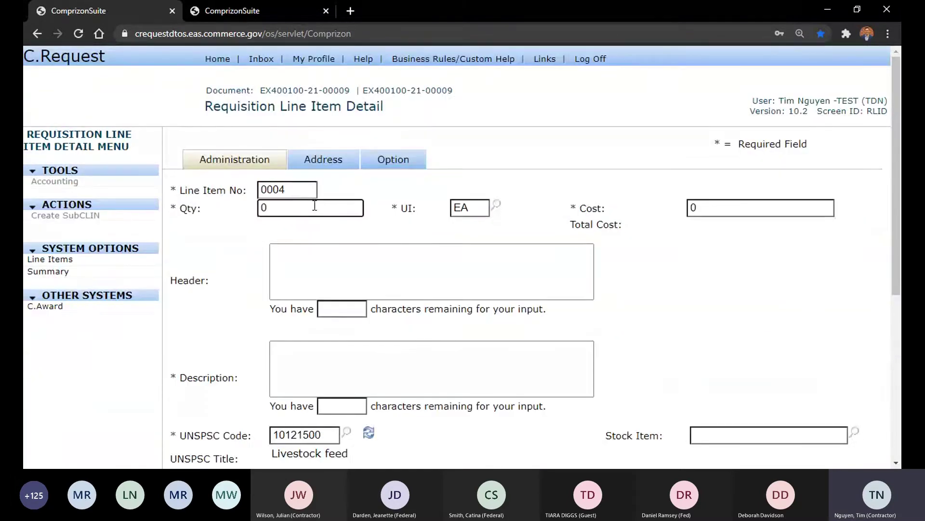
{"action": "type", "text": "1"}
{"action": "left_click", "coordinate": [725, 207]}
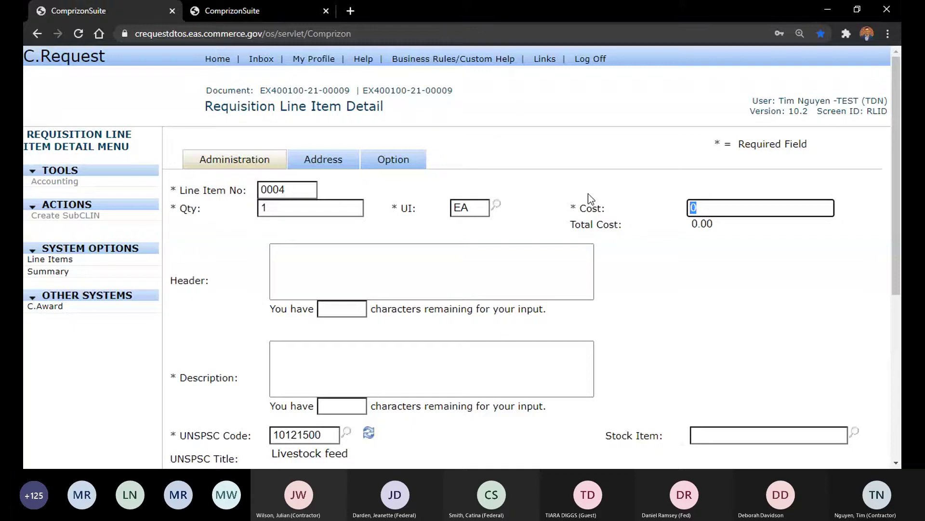
{"action": "type", "text": "50"}
Step: Enter "test" as the description of line item 0004 and apply the new line item
{"action": "scroll", "coordinate": [535, 271], "scroll_direction": "down", "scroll_amount": 5}
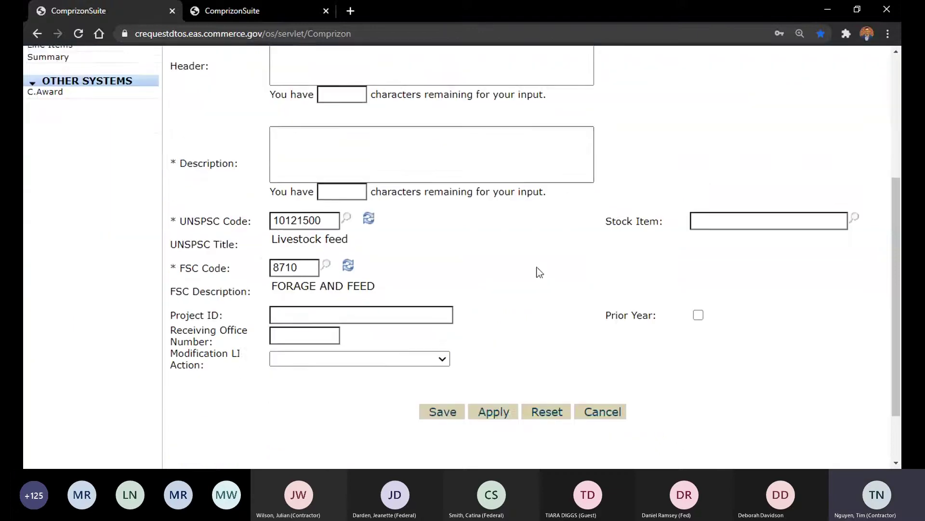
{"action": "left_click", "coordinate": [492, 368]}
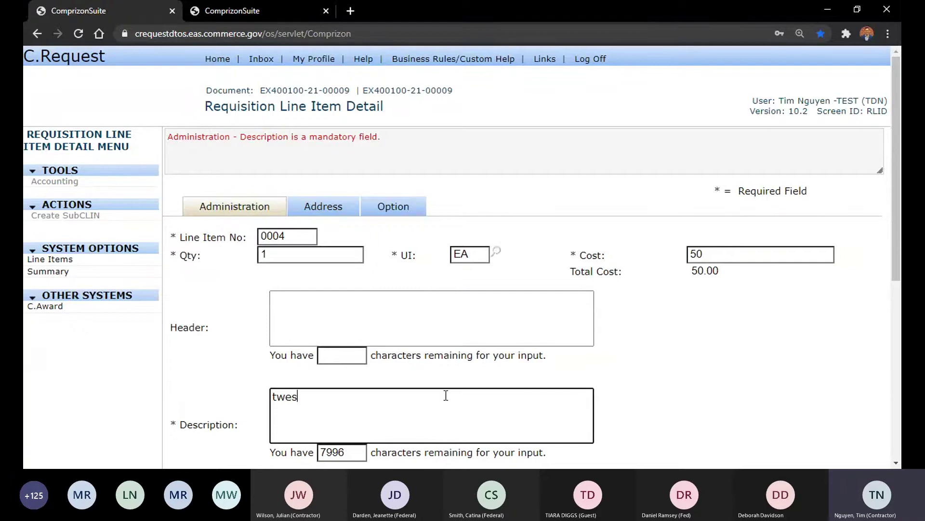
{"action": "type", "text": "test"}
{"action": "scroll", "coordinate": [576, 379], "scroll_direction": "down", "scroll_amount": 5}
{"action": "left_click", "coordinate": [496, 347]}
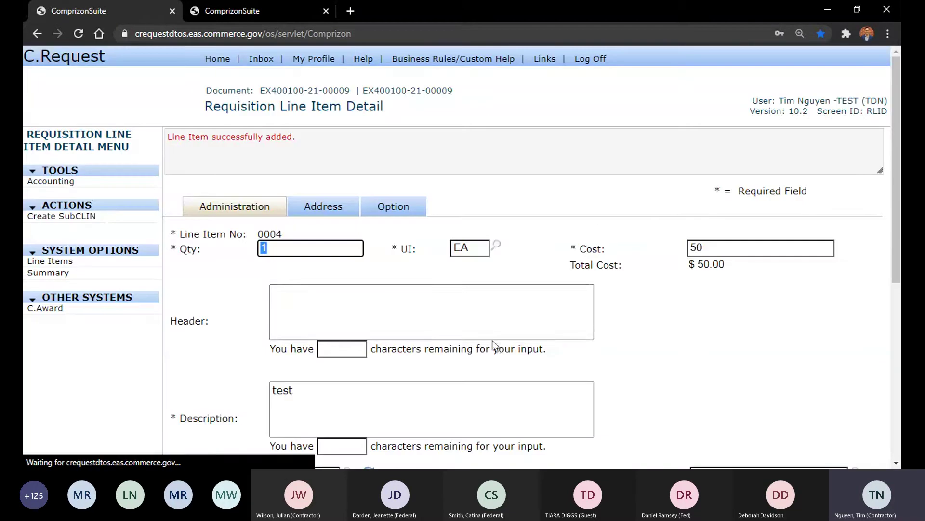
Step: Open the accounting of line item 0004 and check which account code and percent it received
{"action": "left_click", "coordinate": [89, 193]}
{"action": "scroll", "coordinate": [247, 275], "scroll_direction": "down", "scroll_amount": 4}
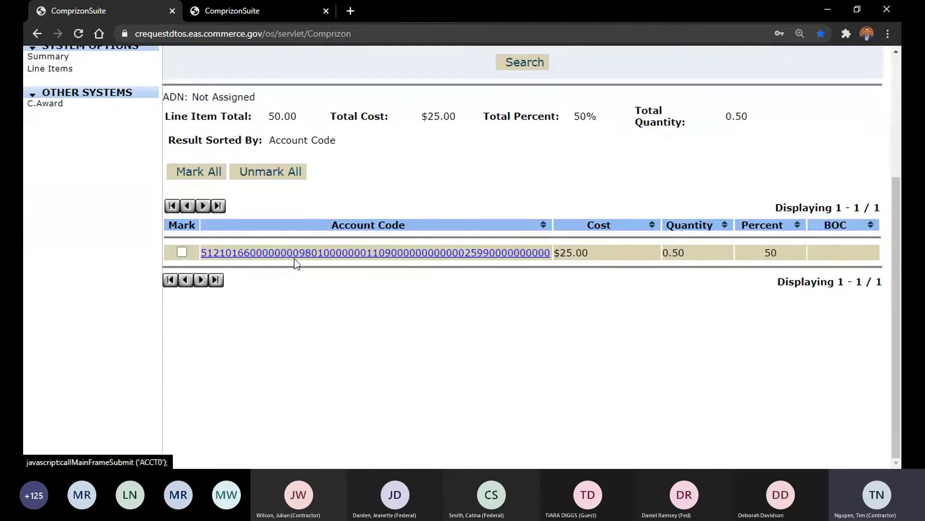
Step: Set the account code with project 0701000 as a default again in the requisition's accounting and apply the change
{"action": "scroll", "coordinate": [147, 218], "scroll_direction": "up", "scroll_amount": 4}
{"action": "left_click", "coordinate": [79, 239]}
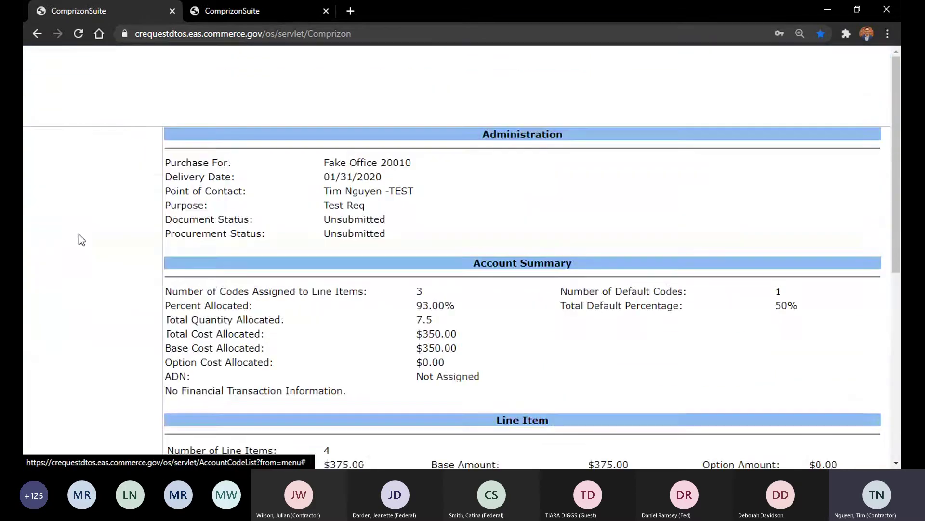
{"action": "left_click", "coordinate": [82, 206]}
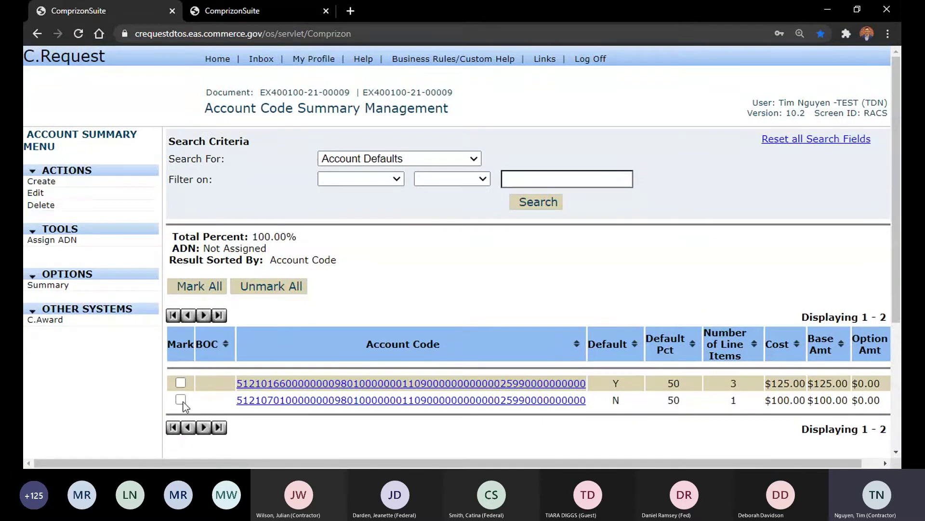
{"action": "left_click", "coordinate": [35, 193]}
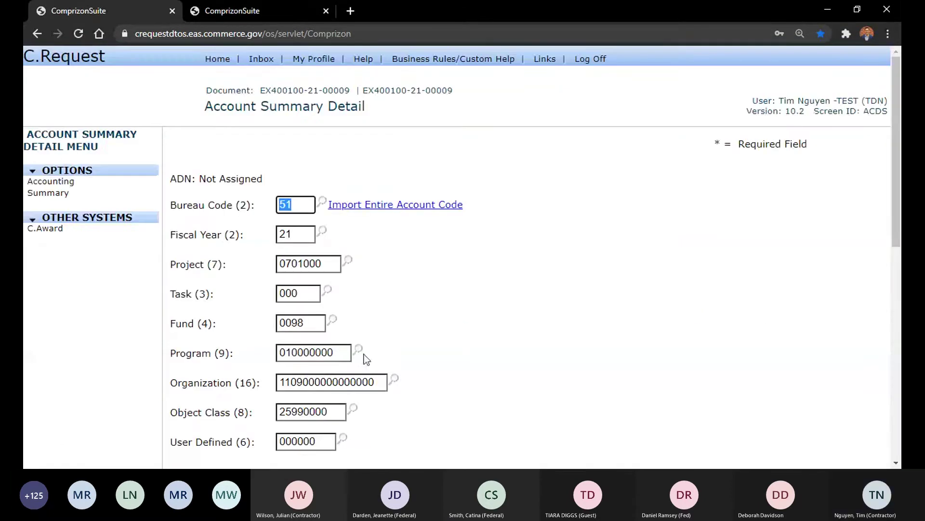
{"action": "scroll", "coordinate": [229, 285], "scroll_direction": "down", "scroll_amount": 5}
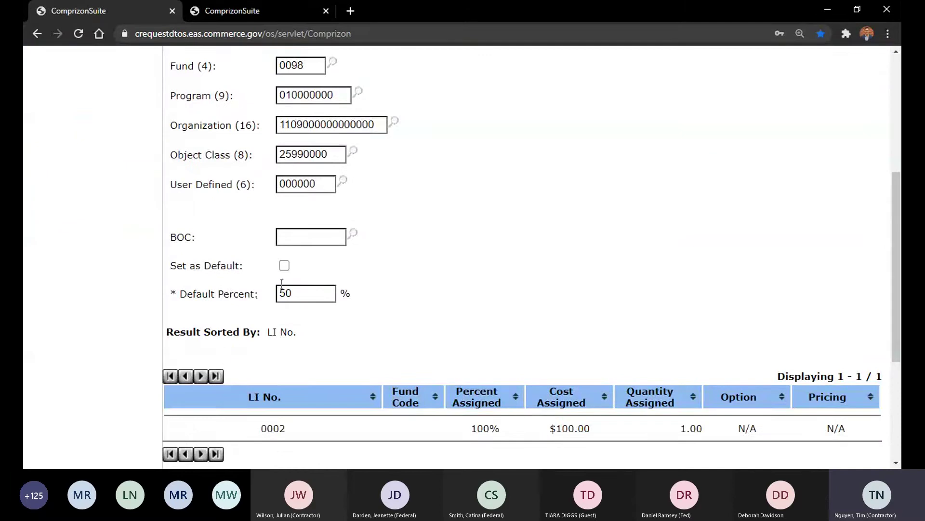
{"action": "scroll", "coordinate": [415, 271], "scroll_direction": "down", "scroll_amount": 4}
{"action": "left_click", "coordinate": [506, 336]}
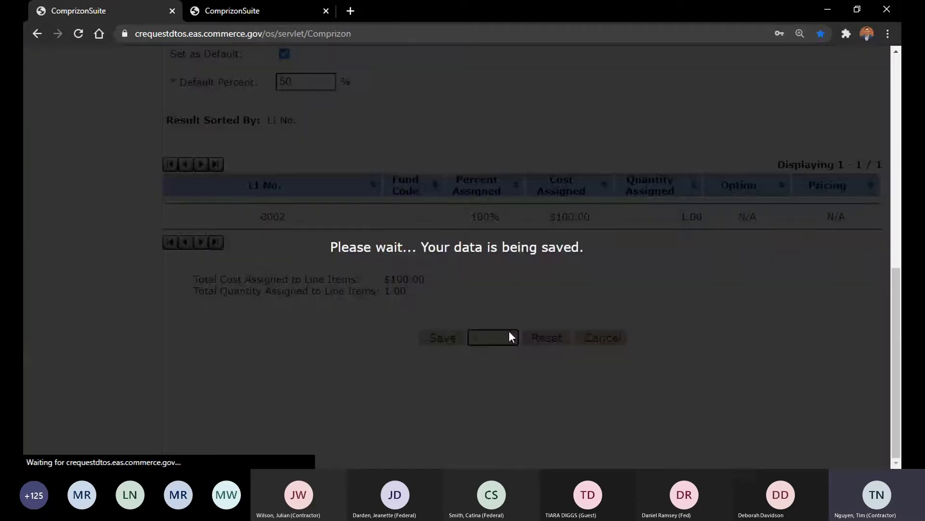
Step: Remove the default setting from the account code with project 0166000 in the requisition's accounting and save it
{"action": "left_click", "coordinate": [114, 182]}
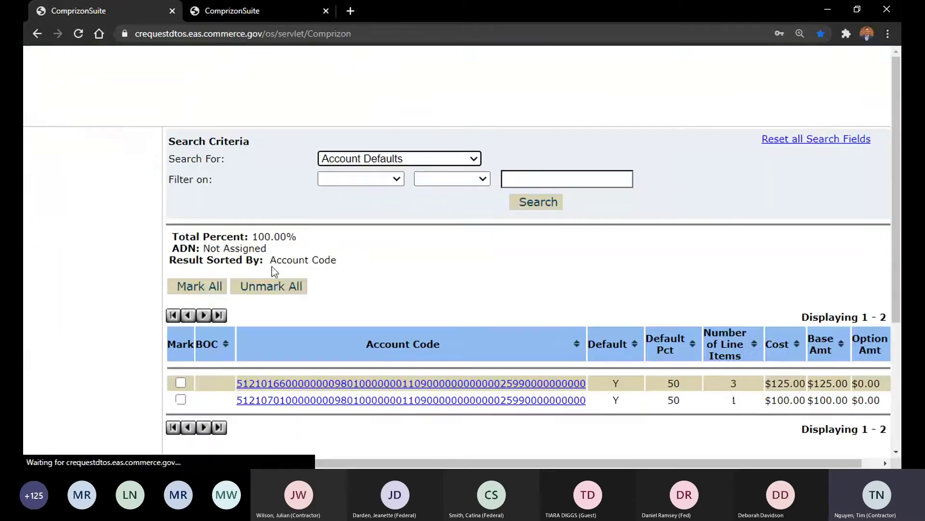
{"action": "left_click", "coordinate": [180, 382]}
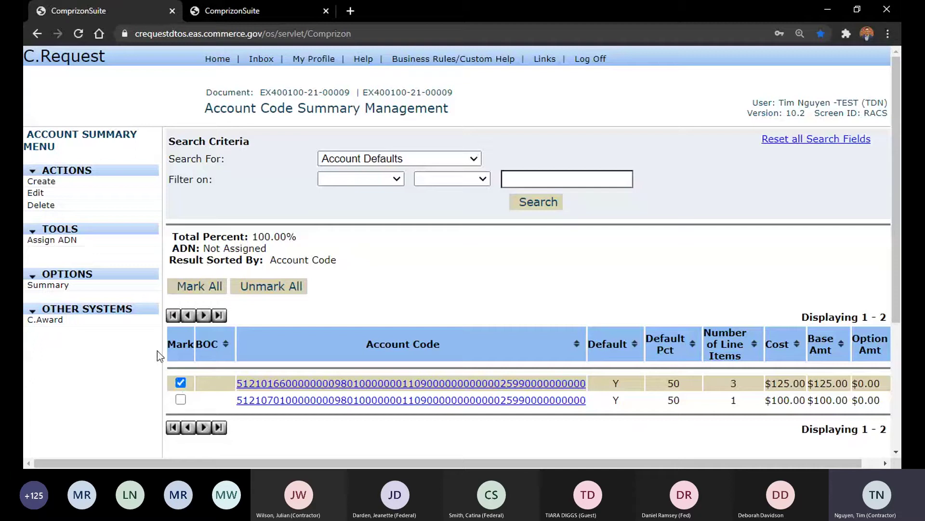
{"action": "left_click", "coordinate": [57, 197]}
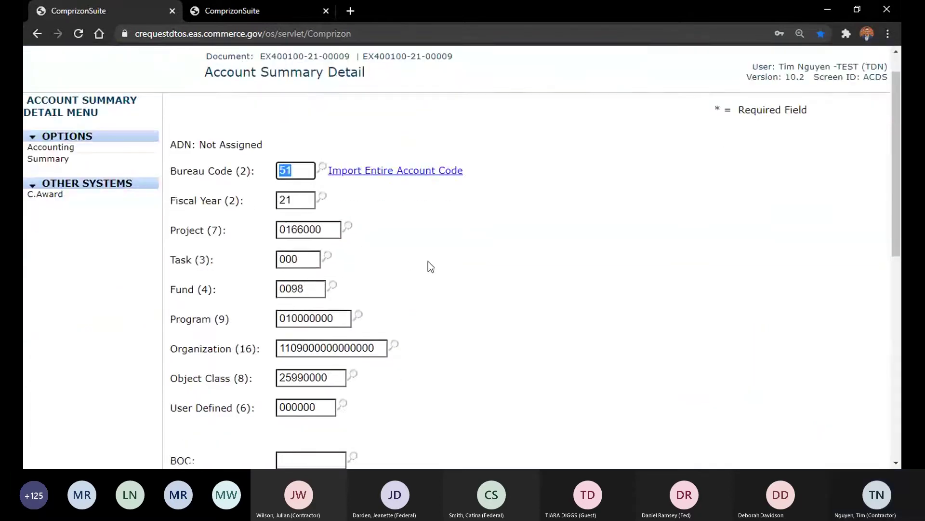
{"action": "scroll", "coordinate": [428, 263], "scroll_direction": "down", "scroll_amount": 5}
{"action": "left_click", "coordinate": [285, 266]}
{"action": "scroll", "coordinate": [550, 277], "scroll_direction": "down", "scroll_amount": 5}
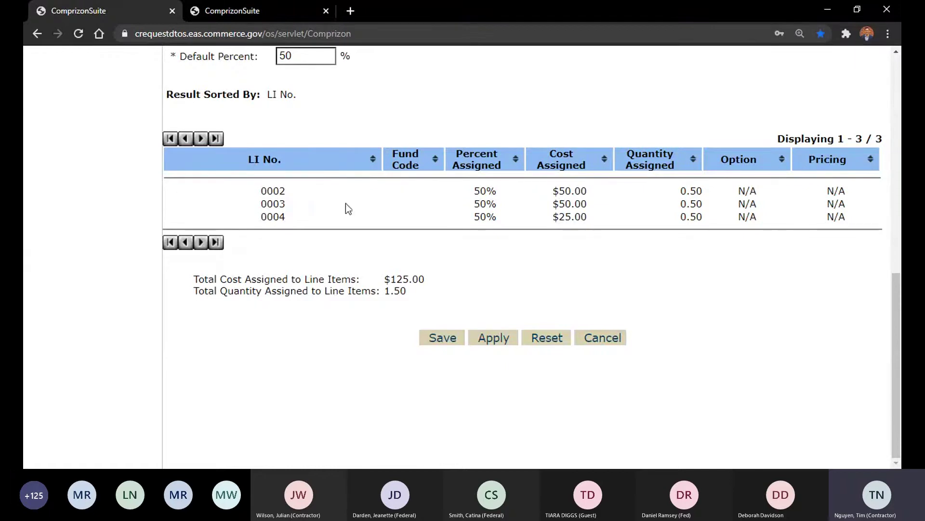
{"action": "left_click", "coordinate": [511, 194]}
{"action": "scroll", "coordinate": [535, 203], "scroll_direction": "up", "scroll_amount": 3}
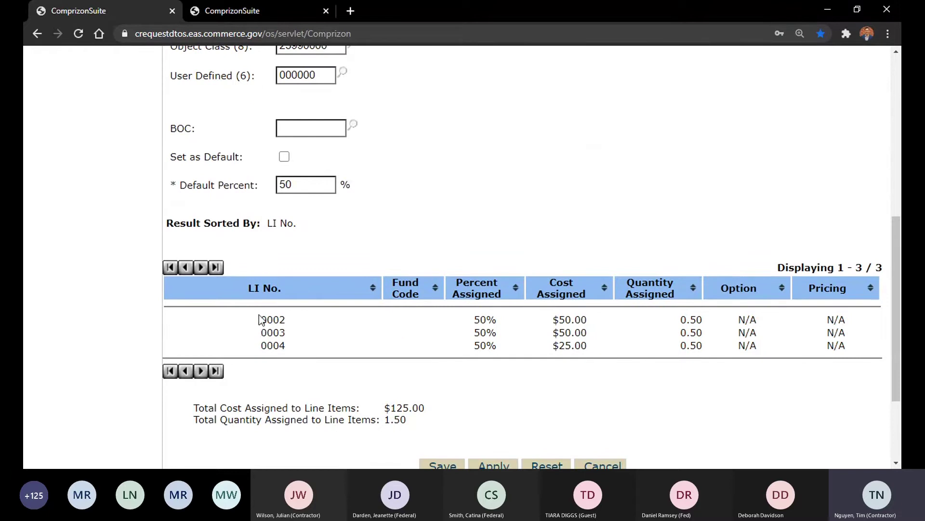
{"action": "scroll", "coordinate": [519, 290], "scroll_direction": "down", "scroll_amount": 3}
{"action": "left_click", "coordinate": [447, 337]}
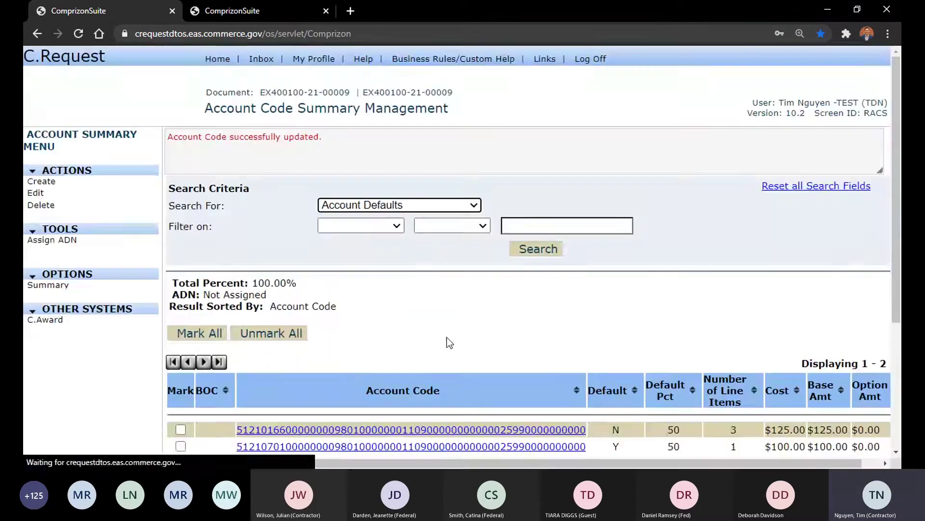
Step: Create a CLIN numbered 0005 from the requisition's line items, with a quantity of 1 and a cost of 50
{"action": "scroll", "coordinate": [521, 279], "scroll_direction": "down", "scroll_amount": 4}
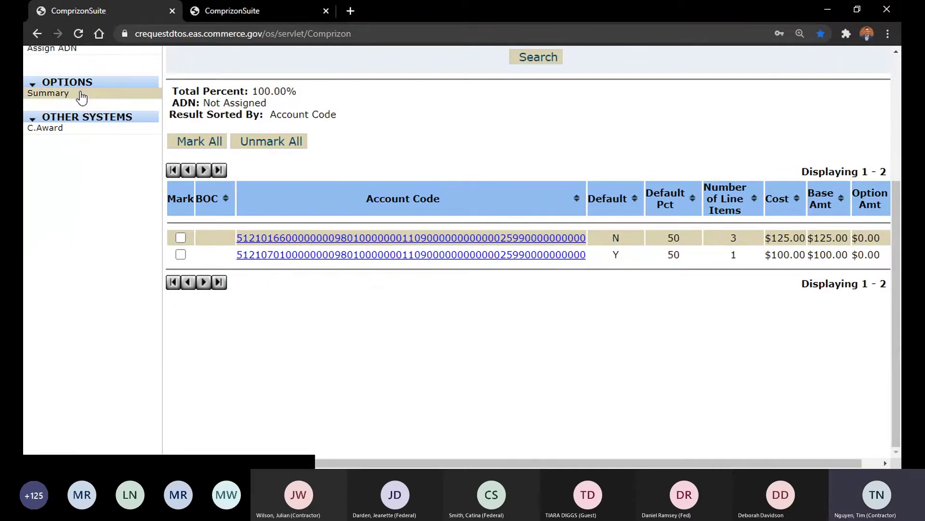
{"action": "left_click", "coordinate": [80, 94]}
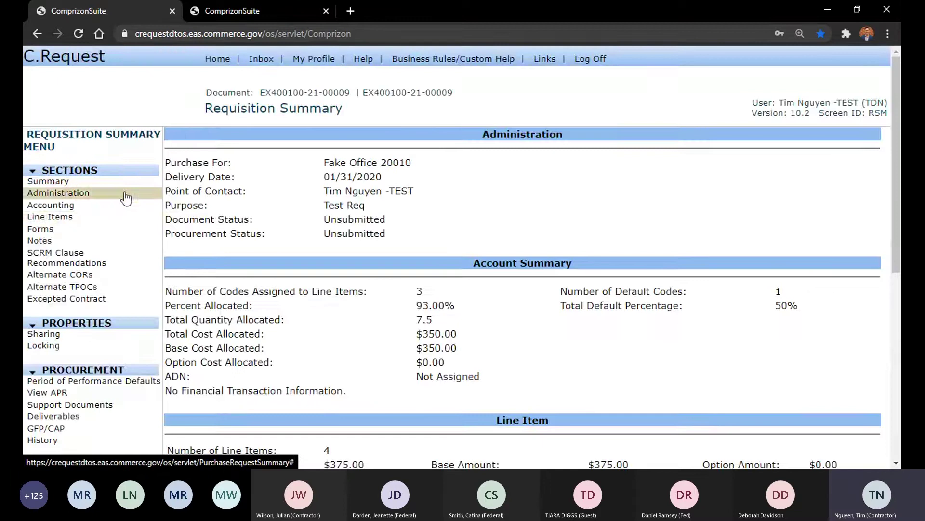
{"action": "left_click", "coordinate": [79, 216]}
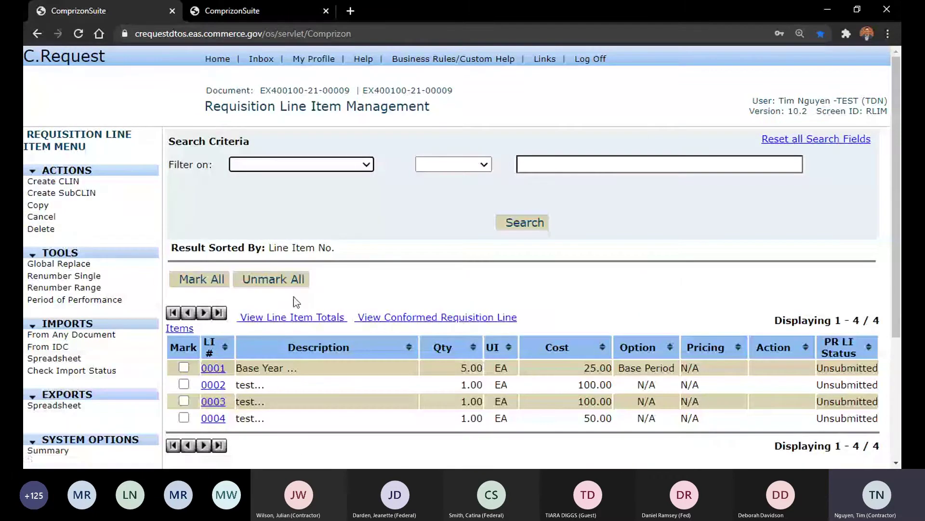
{"action": "left_click", "coordinate": [53, 182]}
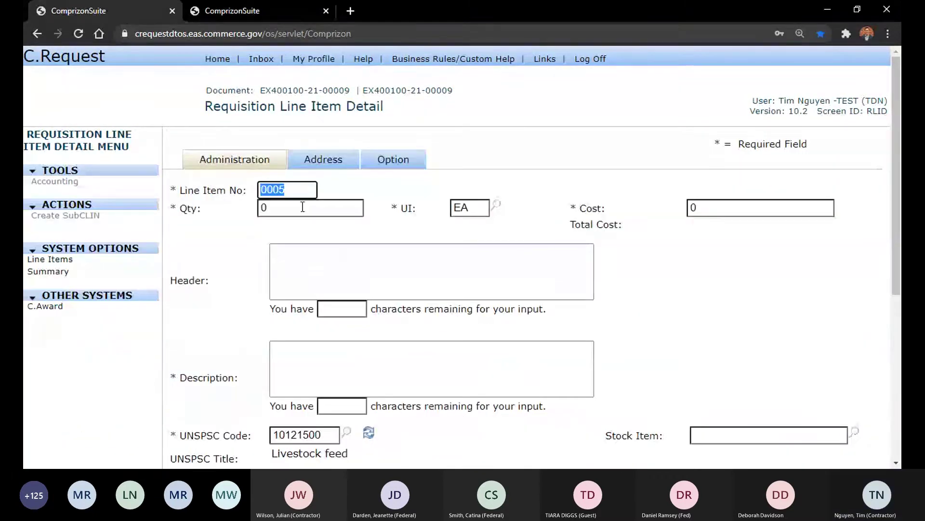
{"action": "key", "text": "Tab"}
{"action": "left_click_drag", "start_coordinate": [787, 205], "coordinate": [545, 169]}
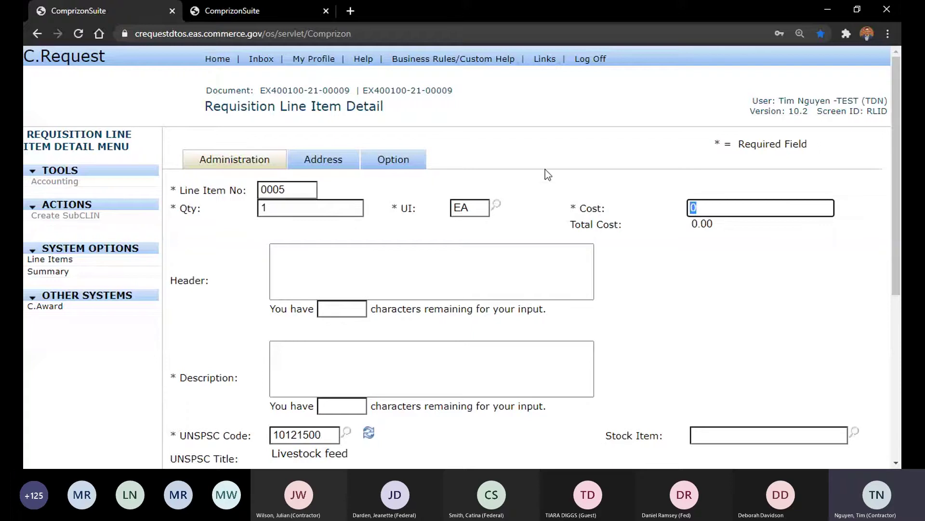
{"action": "type", "text": "50"}
{"action": "left_click", "coordinate": [593, 160]}
Step: Enter "test" as the description of line item 0005 and apply the new line item
{"action": "scroll", "coordinate": [567, 169], "scroll_direction": "down", "scroll_amount": 6}
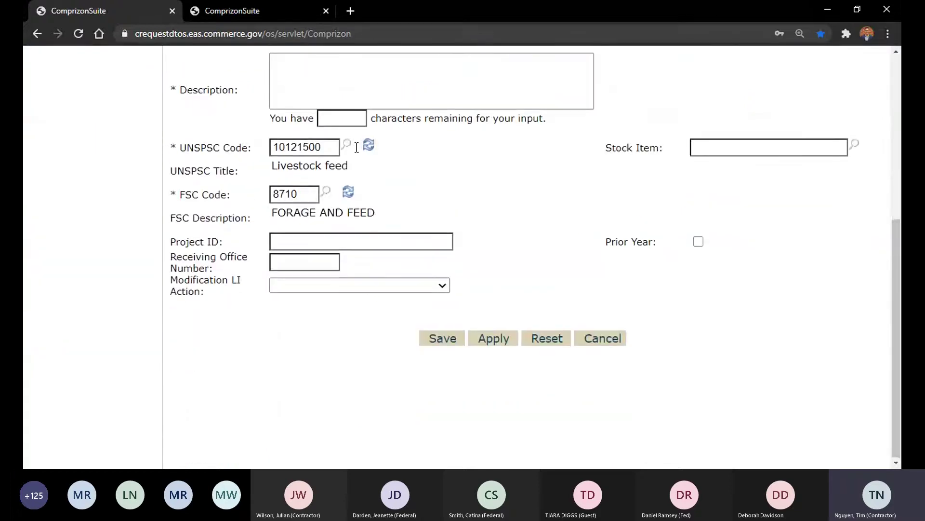
{"action": "scroll", "coordinate": [347, 201], "scroll_direction": "up", "scroll_amount": 3}
{"action": "left_click", "coordinate": [347, 200]}
{"action": "type", "text": "test"}
{"action": "scroll", "coordinate": [572, 274], "scroll_direction": "down", "scroll_amount": 1}
{"action": "scroll", "coordinate": [571, 274], "scroll_direction": "down", "scroll_amount": 2}
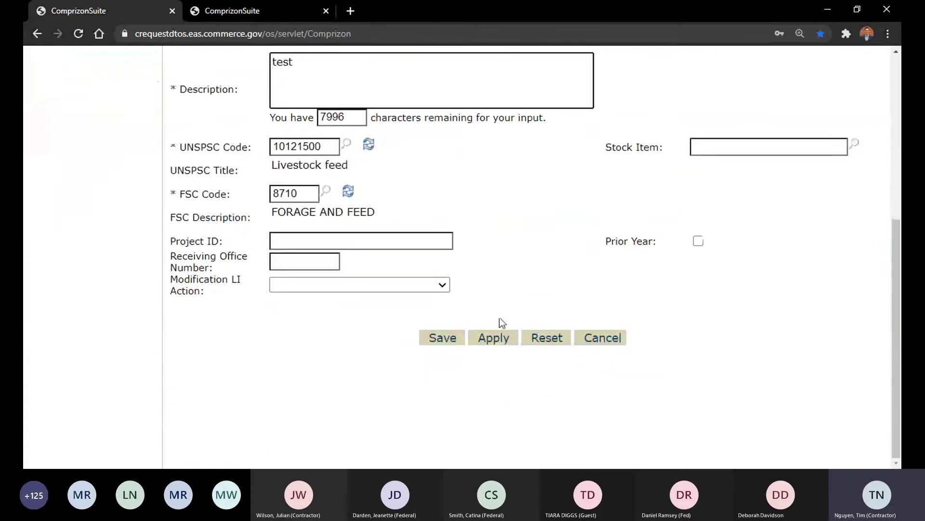
{"action": "left_click", "coordinate": [501, 335]}
Step: Open the accounting of line item 0005 and check which account code and percent it received
{"action": "left_click", "coordinate": [53, 182]}
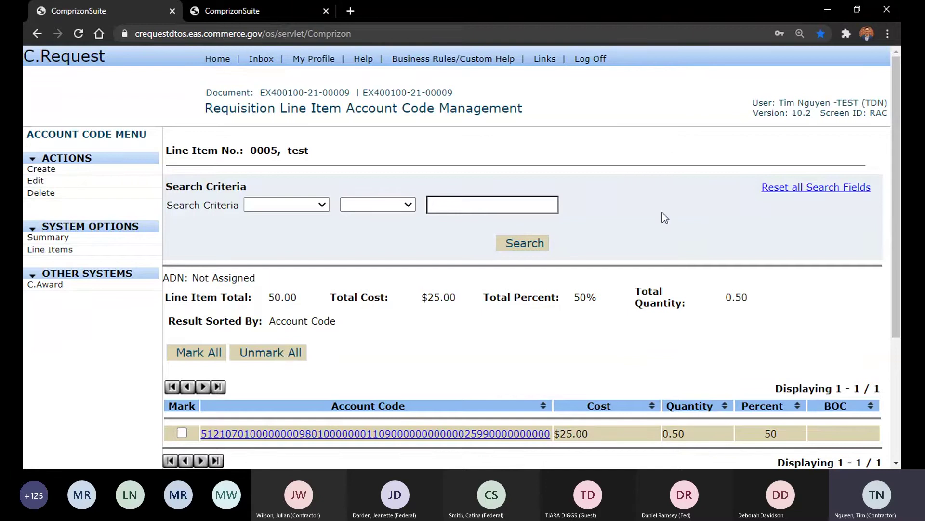
{"action": "scroll", "coordinate": [642, 147], "scroll_direction": "down", "scroll_amount": 3}
{"action": "scroll", "coordinate": [649, 151], "scroll_direction": "up", "scroll_amount": 3}
{"action": "scroll", "coordinate": [496, 198], "scroll_direction": "down", "scroll_amount": 4}
{"action": "scroll", "coordinate": [299, 161], "scroll_direction": "up", "scroll_amount": 3}
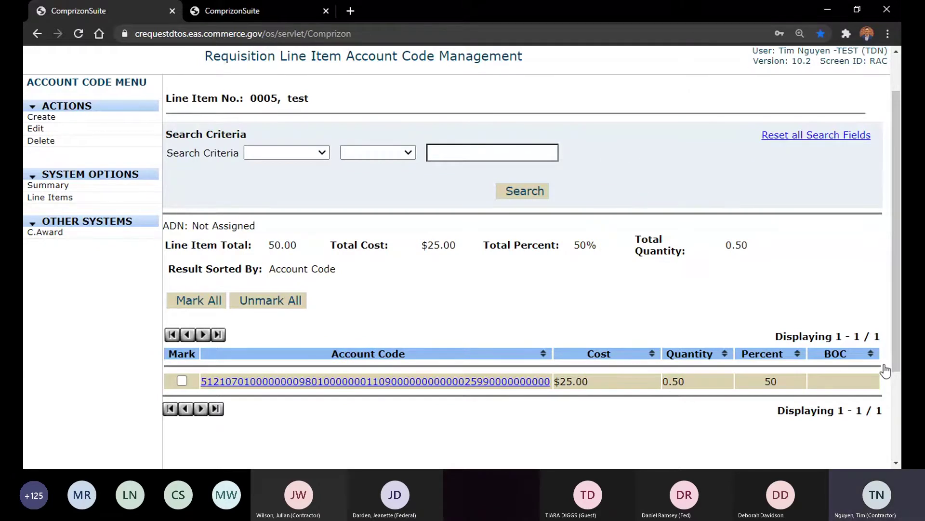
{"action": "scroll", "coordinate": [659, 153], "scroll_direction": "up", "scroll_amount": 1}
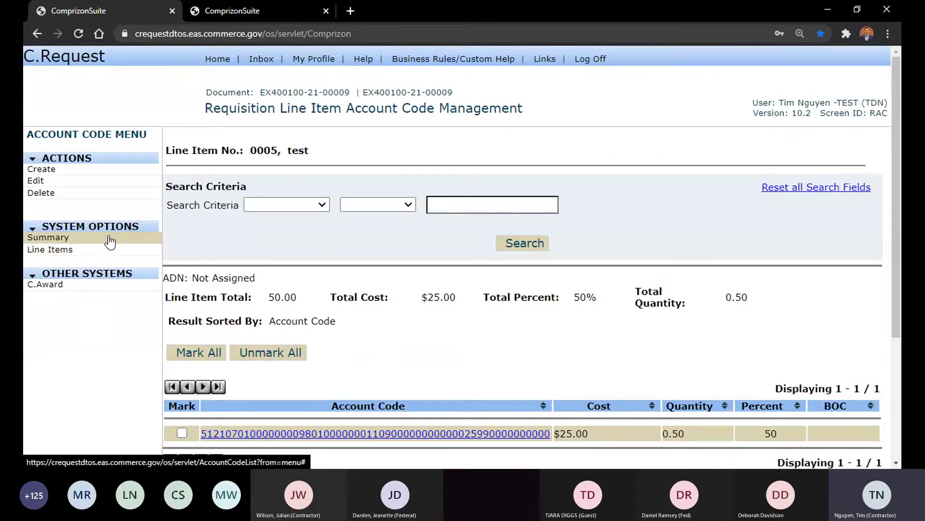
Step: Check the default flags and default percents of both account codes in the requisition's accounting
{"action": "left_click", "coordinate": [48, 237]}
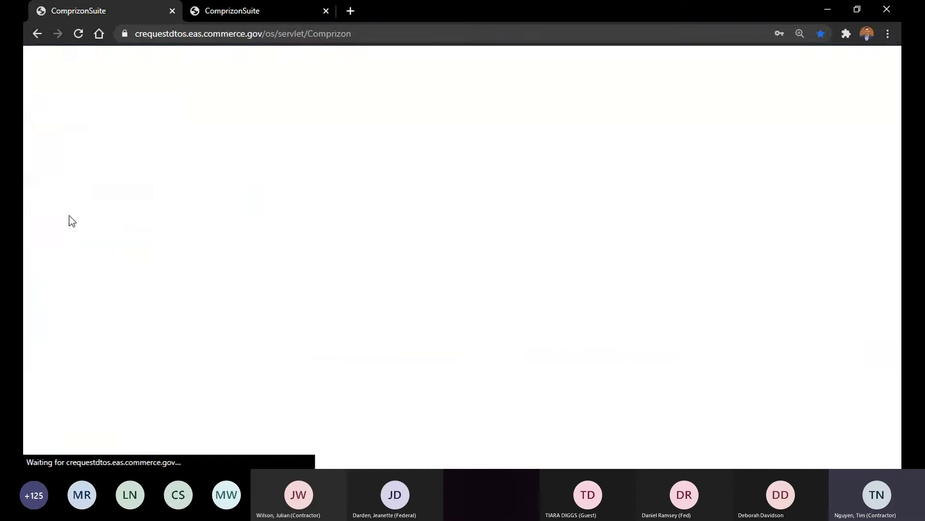
{"action": "left_click", "coordinate": [72, 206]}
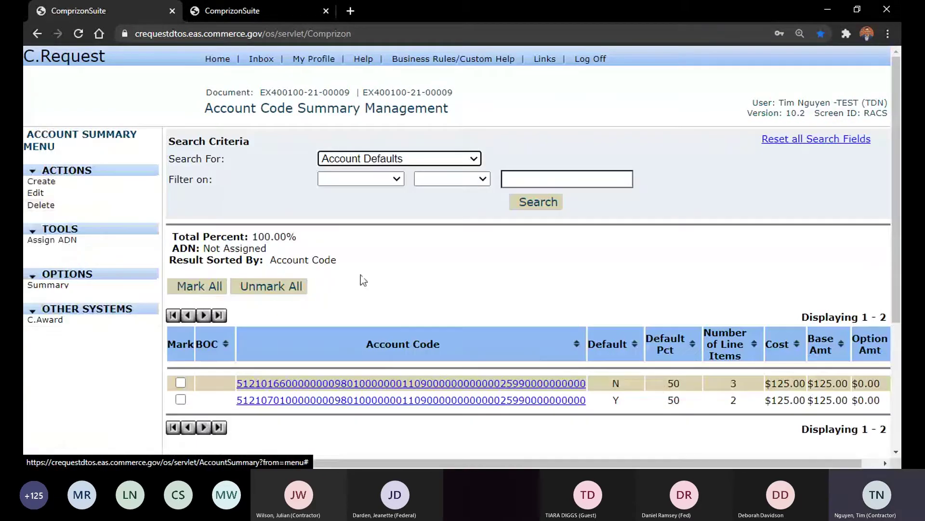
{"action": "left_click_drag", "start_coordinate": [665, 376], "coordinate": [685, 404]}
{"action": "left_click", "coordinate": [686, 404]}
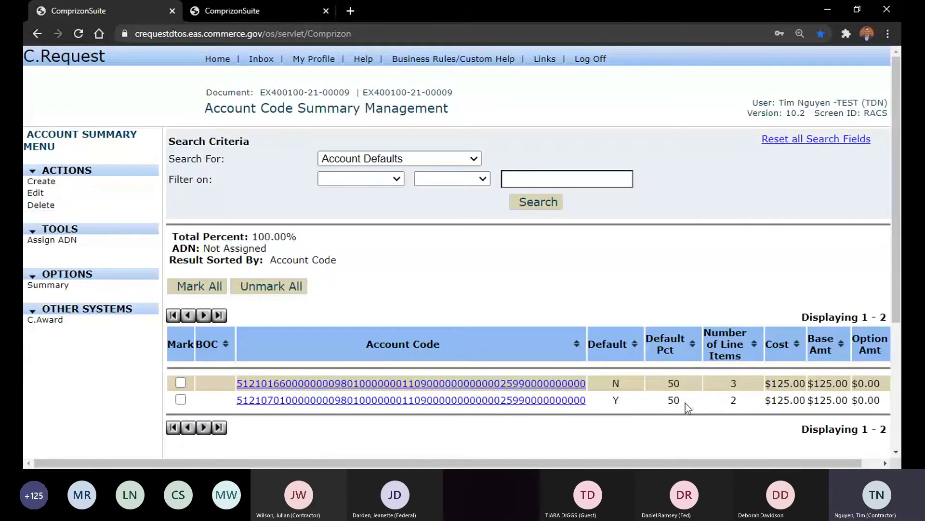
Step: Reopen line item 0005 from the requisition's line items and review its quantity, cost and total cost
{"action": "left_click", "coordinate": [39, 286]}
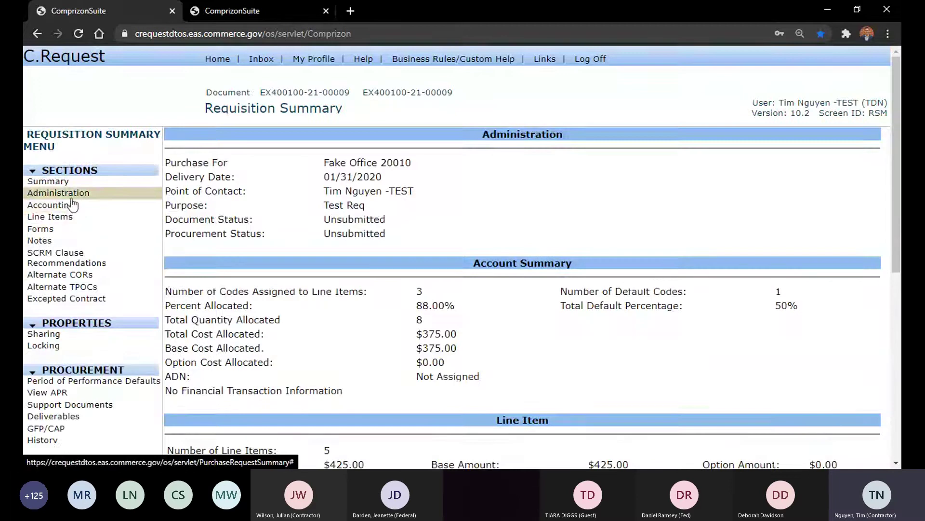
{"action": "left_click", "coordinate": [44, 212]}
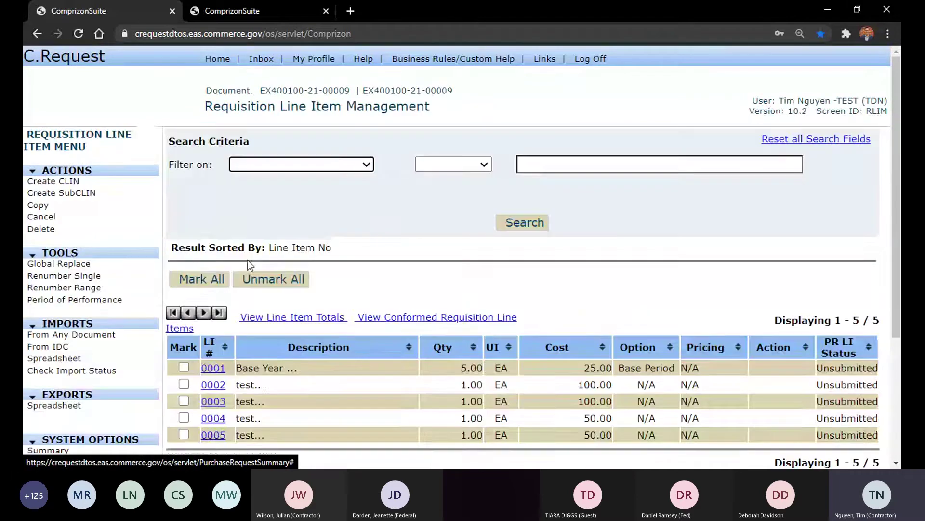
{"action": "left_click", "coordinate": [213, 434]}
{"action": "left_click", "coordinate": [232, 210]}
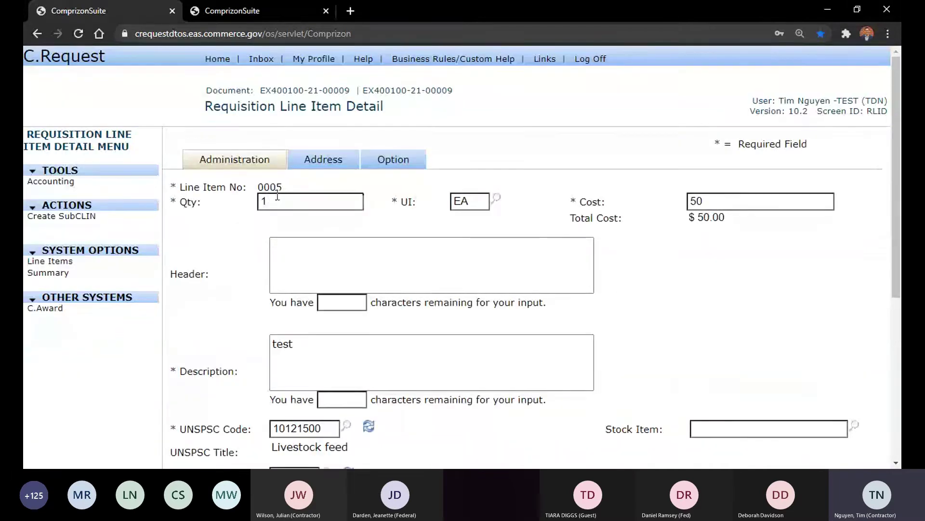
{"action": "left_click_drag", "start_coordinate": [716, 207], "coordinate": [672, 206]}
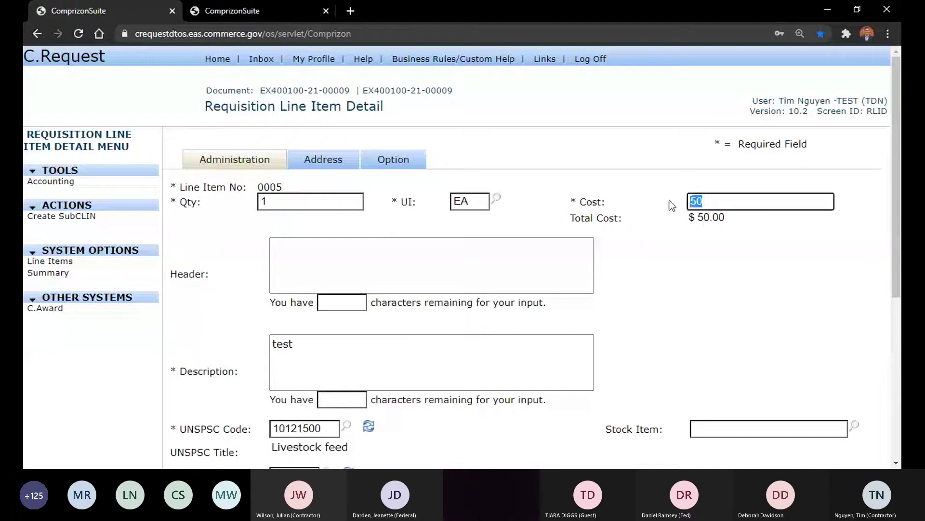
{"action": "left_click", "coordinate": [672, 207]}
{"action": "left_click", "coordinate": [744, 221]}
{"action": "left_click_drag", "start_coordinate": [744, 222], "coordinate": [676, 214]}
{"action": "left_click", "coordinate": [675, 214]}
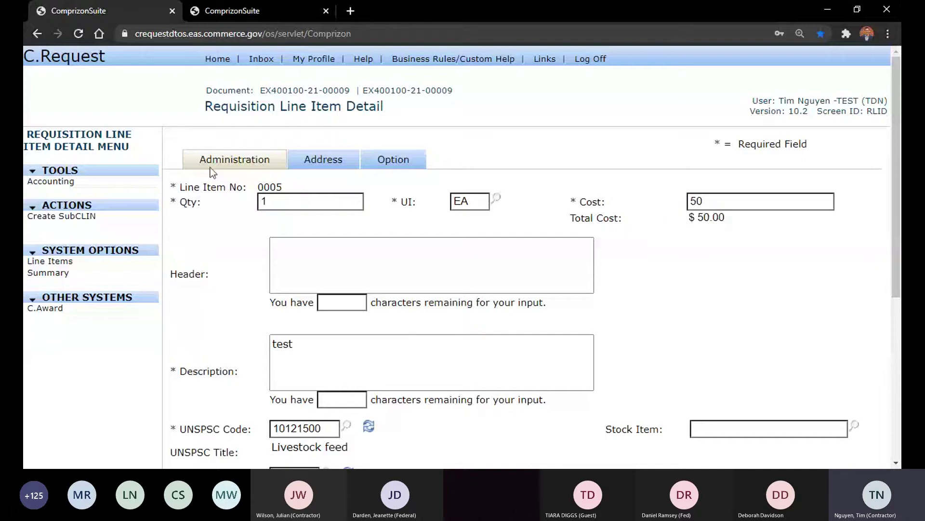
Step: Examine the account code and total percent in line item 0005's accounting, and return to the requisition's line item list
{"action": "left_click", "coordinate": [66, 184]}
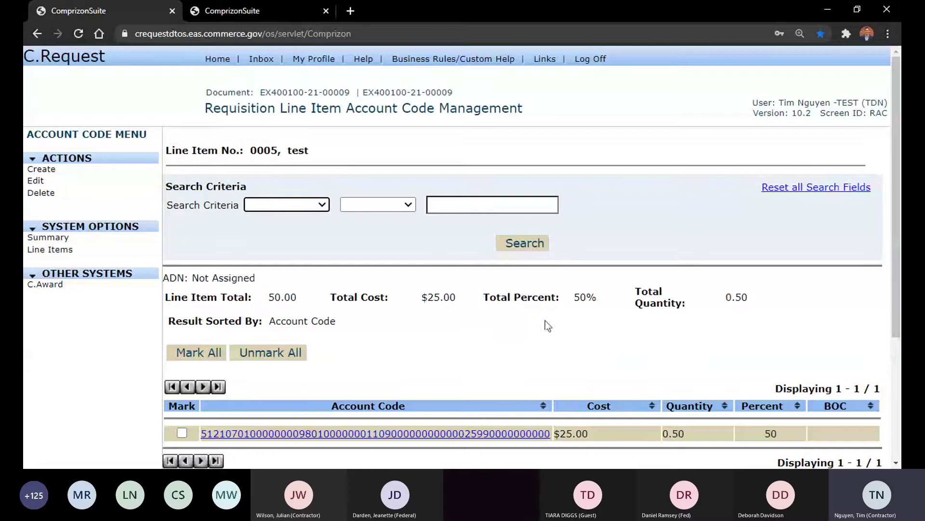
{"action": "scroll", "coordinate": [698, 355], "scroll_direction": "down", "scroll_amount": 4}
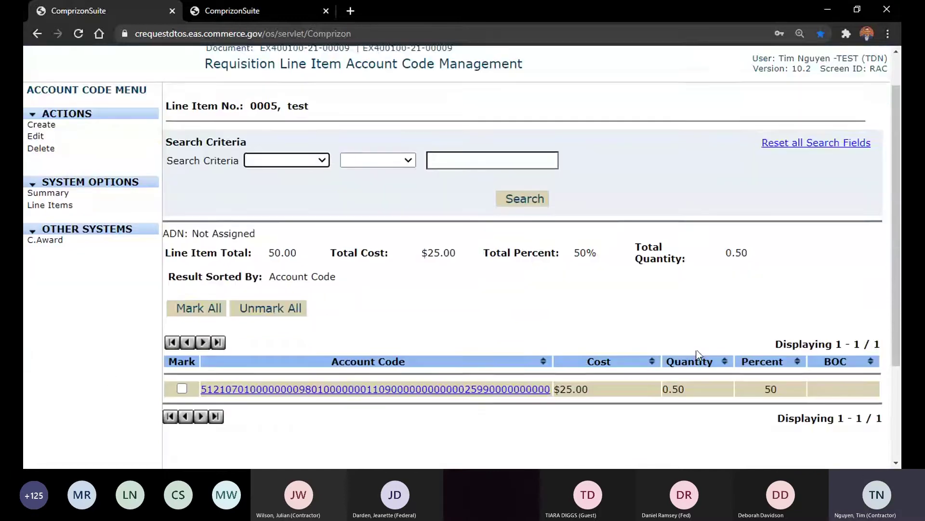
{"action": "scroll", "coordinate": [141, 232], "scroll_direction": "up", "scroll_amount": 3}
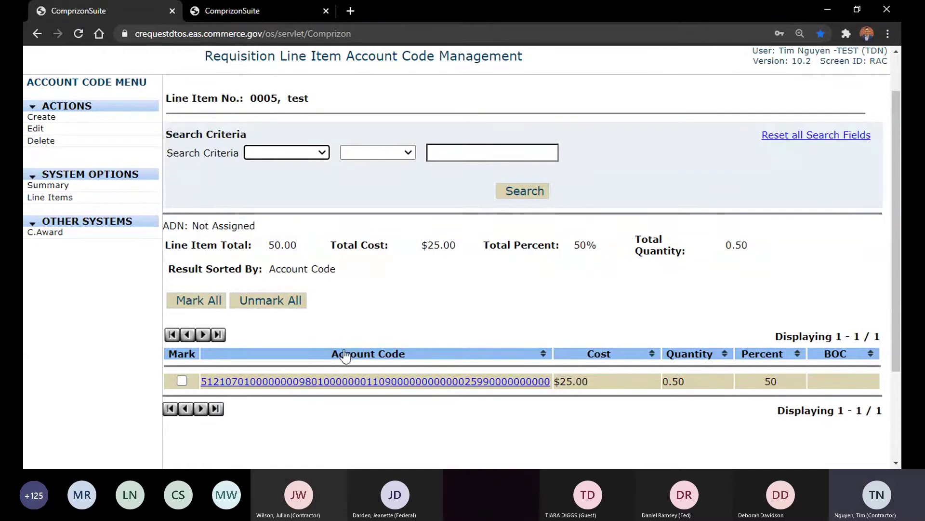
{"action": "left_click_drag", "start_coordinate": [600, 247], "coordinate": [576, 247]}
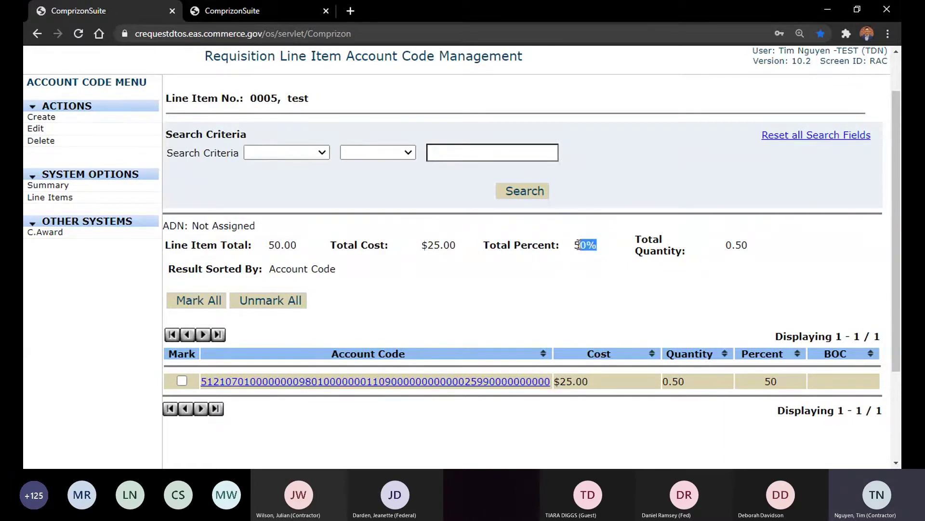
{"action": "left_click", "coordinate": [585, 274]}
{"action": "left_click", "coordinate": [74, 187]}
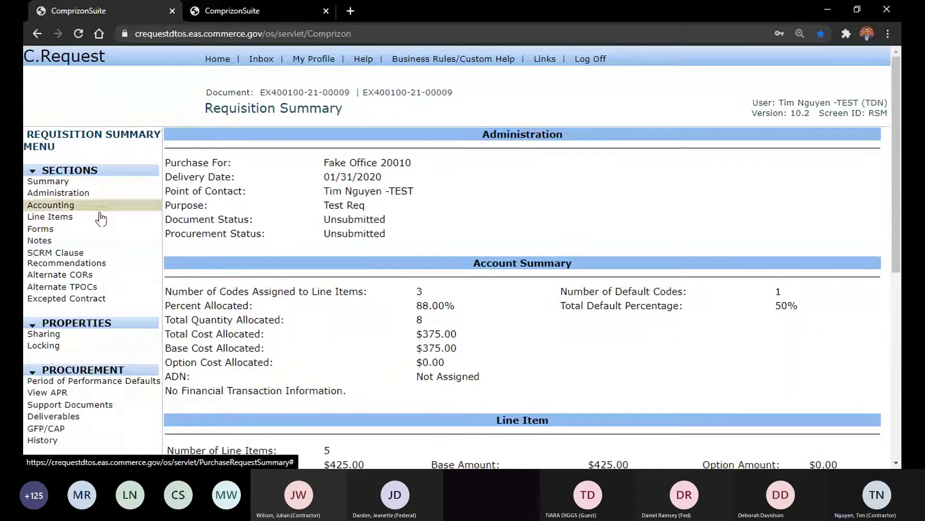
{"action": "left_click", "coordinate": [100, 217]}
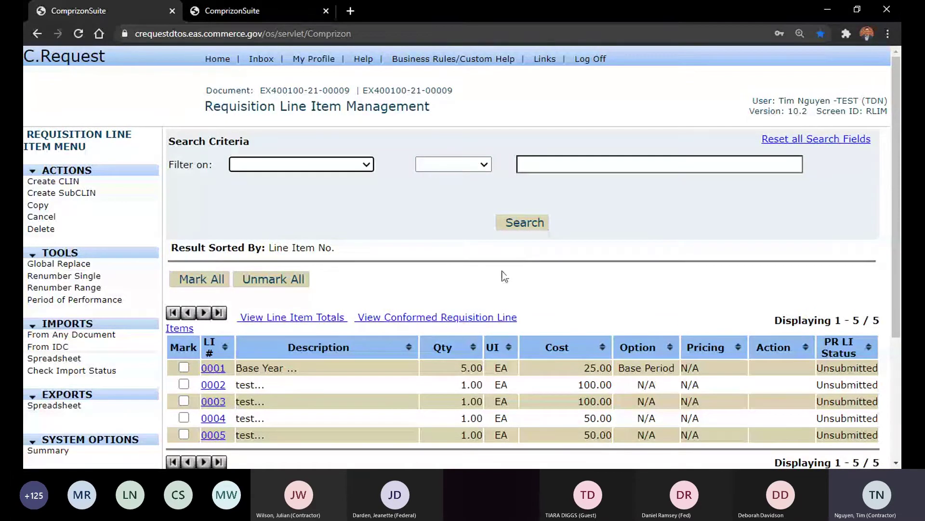
Step: Review line item 0005's details and its accounting's account code and percent, and return to the requisition's line item list
{"action": "scroll", "coordinate": [475, 268], "scroll_direction": "down", "scroll_amount": 4}
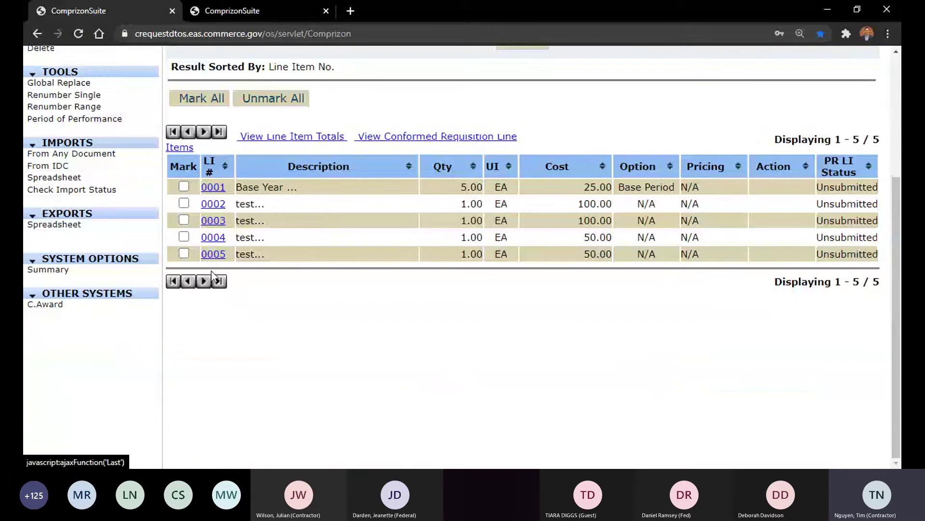
{"action": "left_click", "coordinate": [212, 254]}
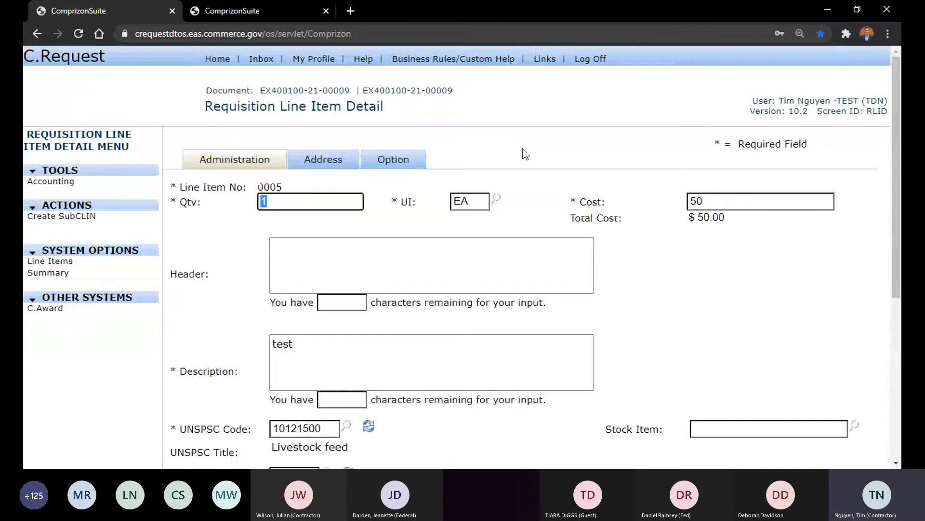
{"action": "left_click", "coordinate": [572, 167]}
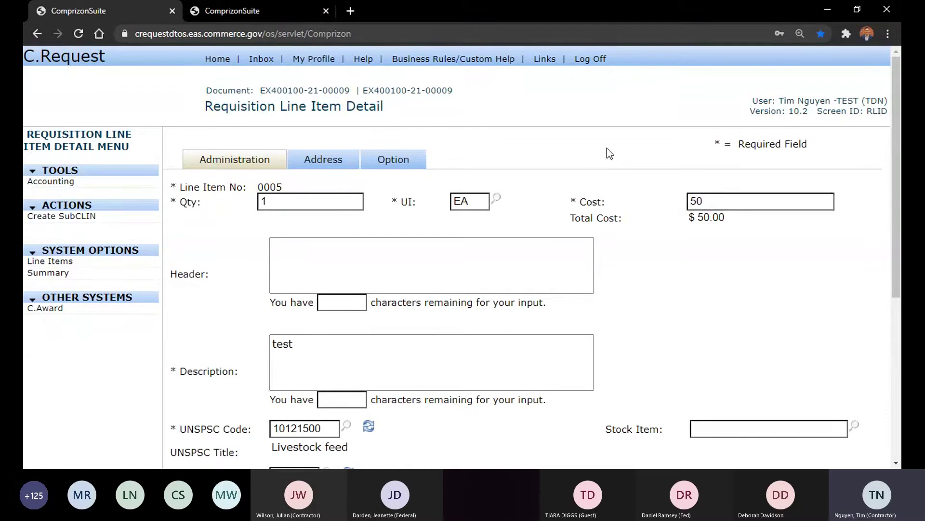
{"action": "left_click", "coordinate": [58, 188]}
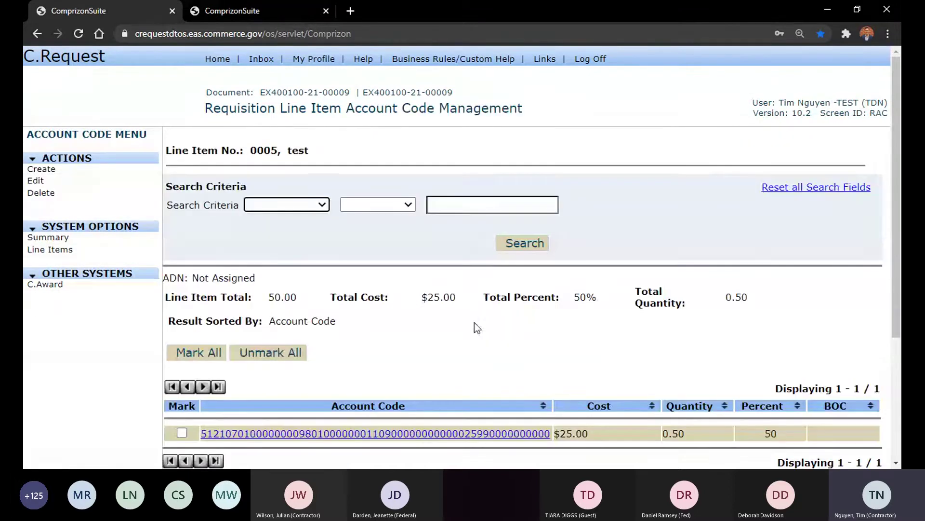
{"action": "left_click", "coordinate": [37, 236]}
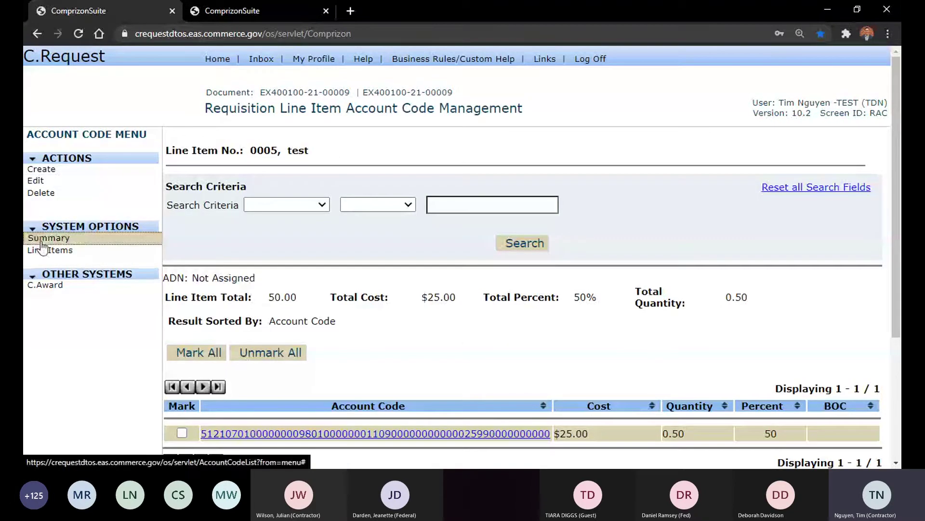
{"action": "left_click", "coordinate": [69, 223]}
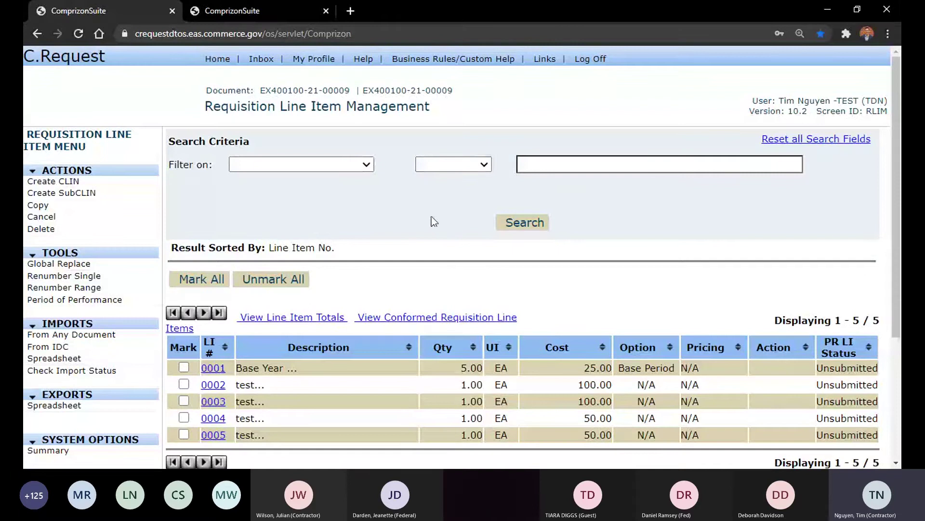
{"action": "scroll", "coordinate": [391, 267], "scroll_direction": "down", "scroll_amount": 1}
{"action": "scroll", "coordinate": [386, 260], "scroll_direction": "down", "scroll_amount": 4}
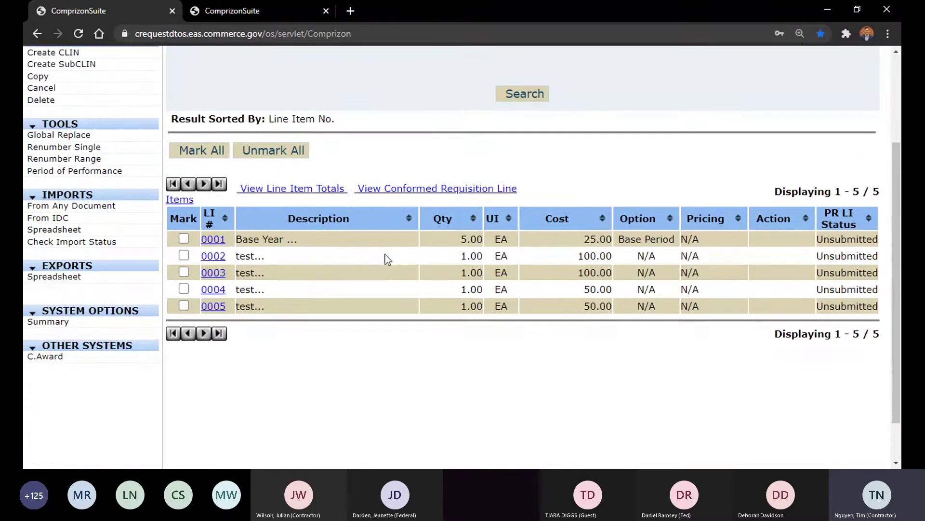
{"action": "scroll", "coordinate": [198, 95], "scroll_direction": "up", "scroll_amount": 5}
Step: Open the Realignment Demo Jan 28 requisition from the hotlist and look over its summary
{"action": "left_click", "coordinate": [217, 58]}
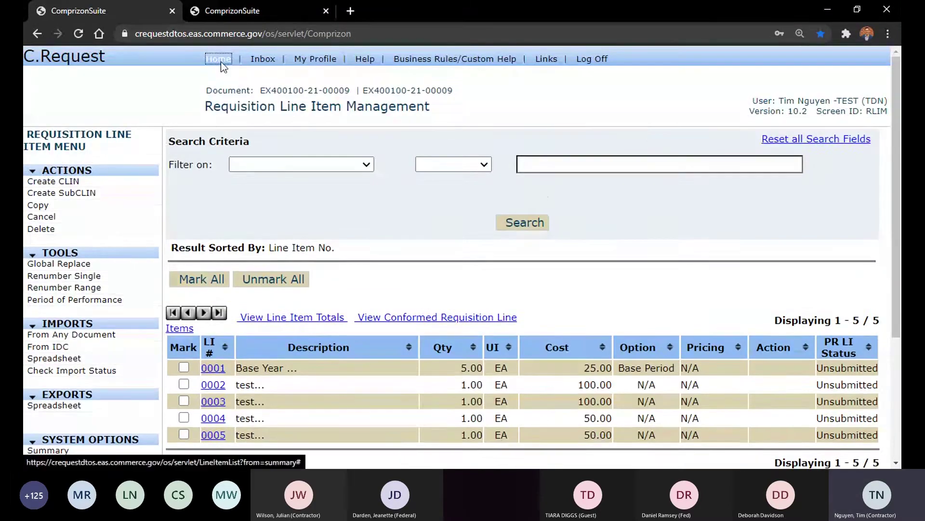
{"action": "left_click", "coordinate": [381, 149]}
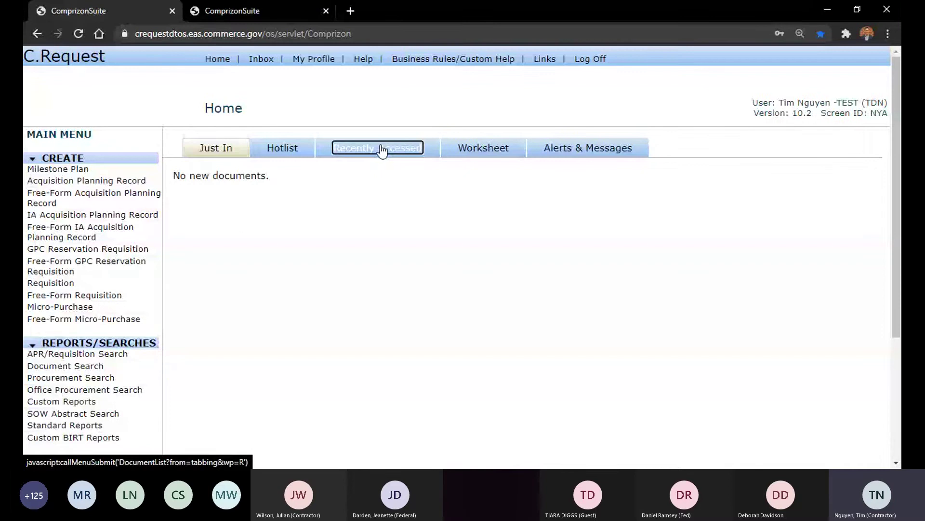
{"action": "left_click", "coordinate": [283, 148]}
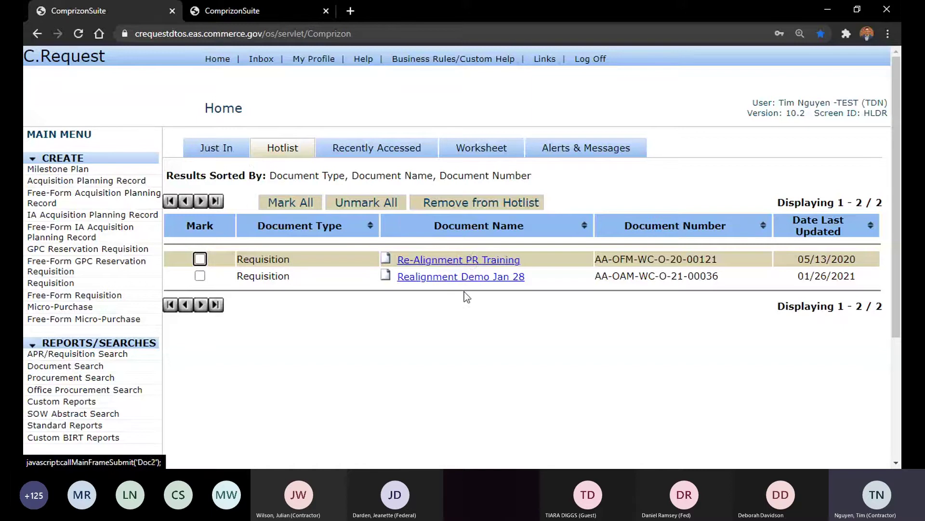
{"action": "left_click", "coordinate": [464, 278]}
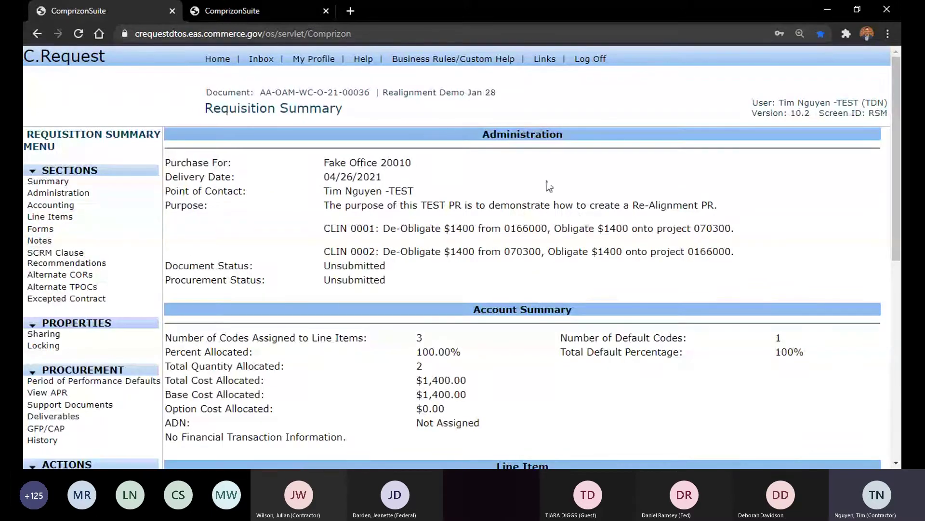
{"action": "scroll", "coordinate": [585, 256], "scroll_direction": "down", "scroll_amount": 1}
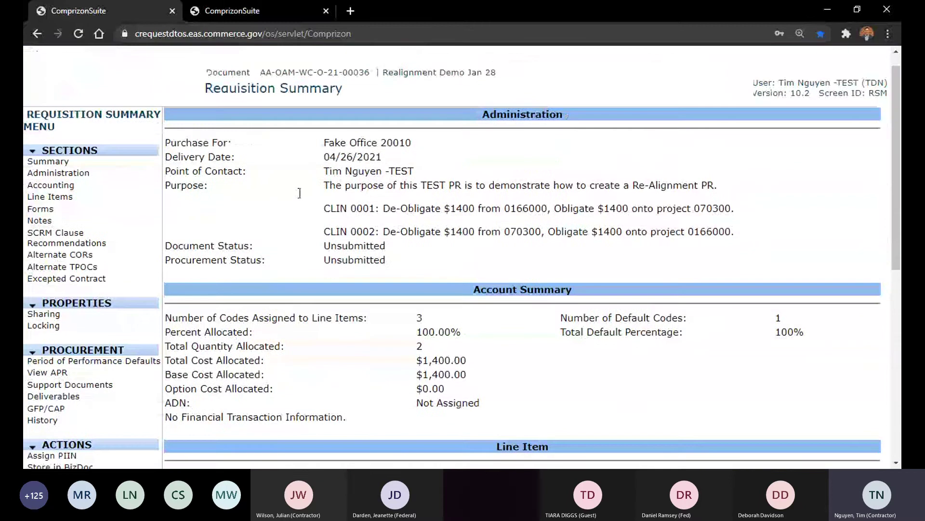
{"action": "scroll", "coordinate": [299, 193], "scroll_direction": "up", "scroll_amount": 1}
Step: Open the line items of the Realignment Demo Jan 28 requisition and review the existing entries
{"action": "left_click", "coordinate": [62, 216]}
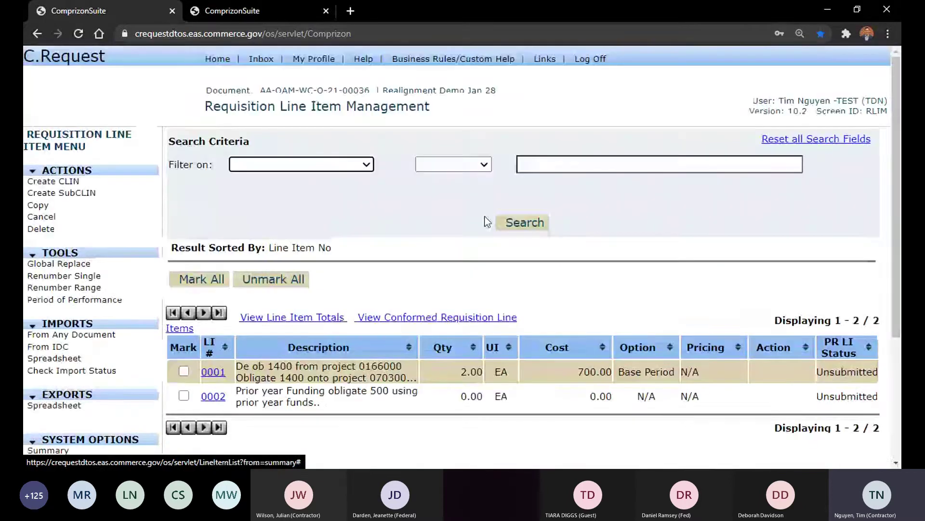
{"action": "scroll", "coordinate": [467, 285], "scroll_direction": "down", "scroll_amount": 4}
{"action": "scroll", "coordinate": [272, 209], "scroll_direction": "up", "scroll_amount": 4}
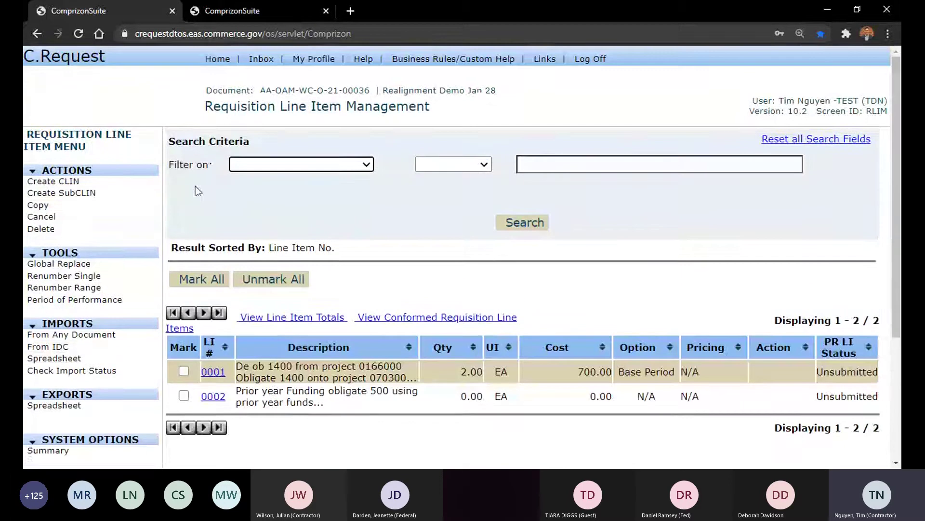
{"action": "scroll", "coordinate": [42, 308], "scroll_direction": "down", "scroll_amount": 3}
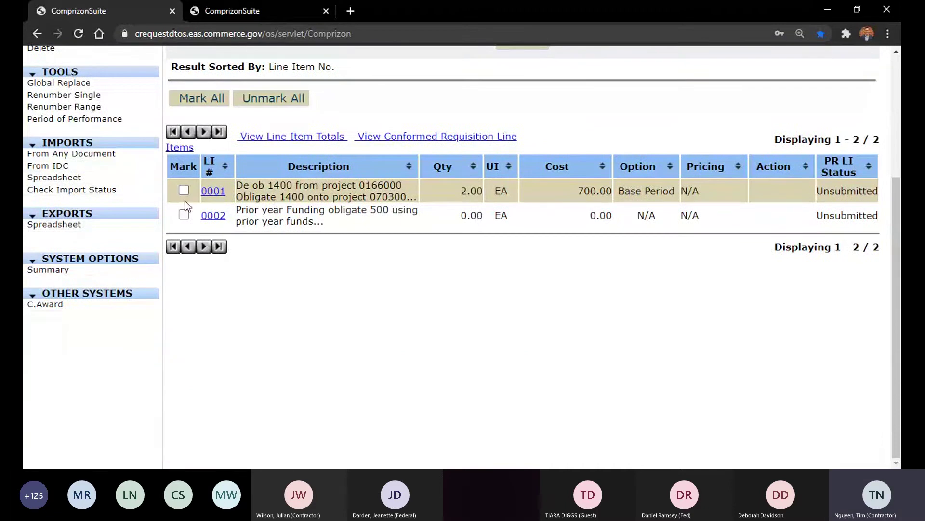
{"action": "scroll", "coordinate": [187, 206], "scroll_direction": "up", "scroll_amount": 3}
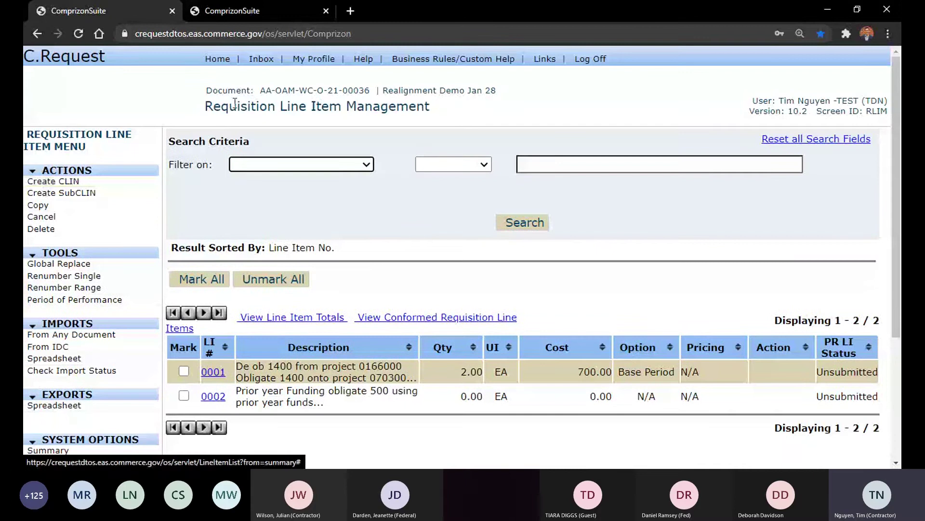
Step: Start a new CLIN in the requisition and number it 1001
{"action": "left_click", "coordinate": [78, 185]}
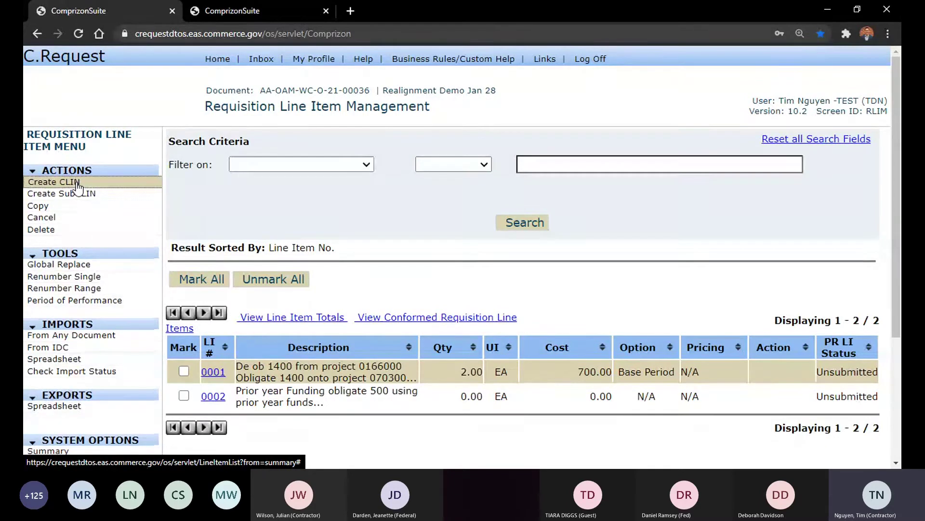
{"action": "left_click", "coordinate": [309, 189]}
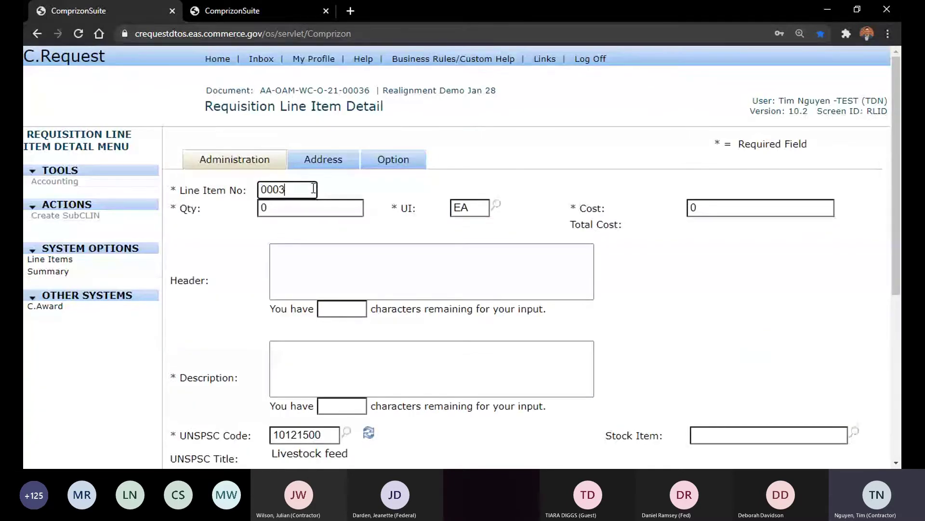
{"action": "left_click_drag", "start_coordinate": [313, 188], "coordinate": [236, 190]}
{"action": "type", "text": "1001"}
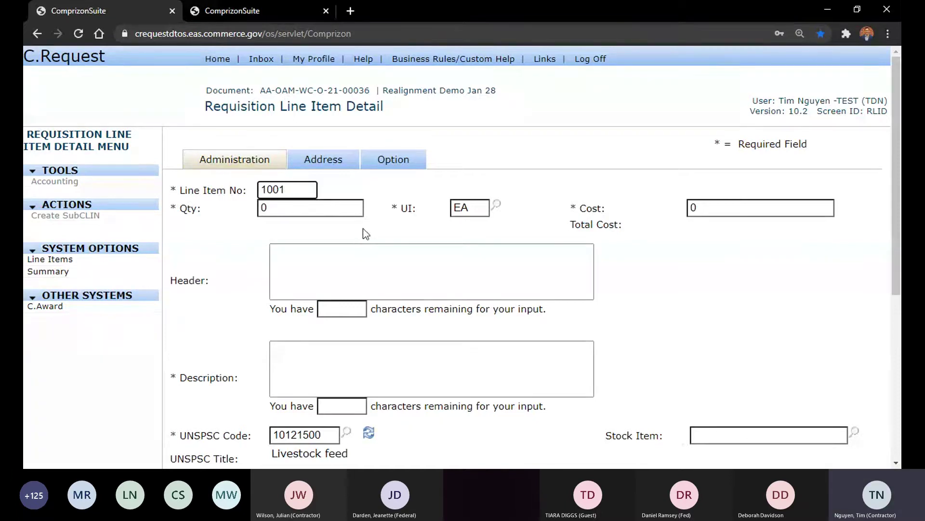
Step: Change the new CLIN's line item number to 0005
{"action": "double_click", "coordinate": [307, 187]}
{"action": "left_click", "coordinate": [332, 183]}
{"action": "left_click_drag", "start_coordinate": [300, 191], "coordinate": [232, 191]}
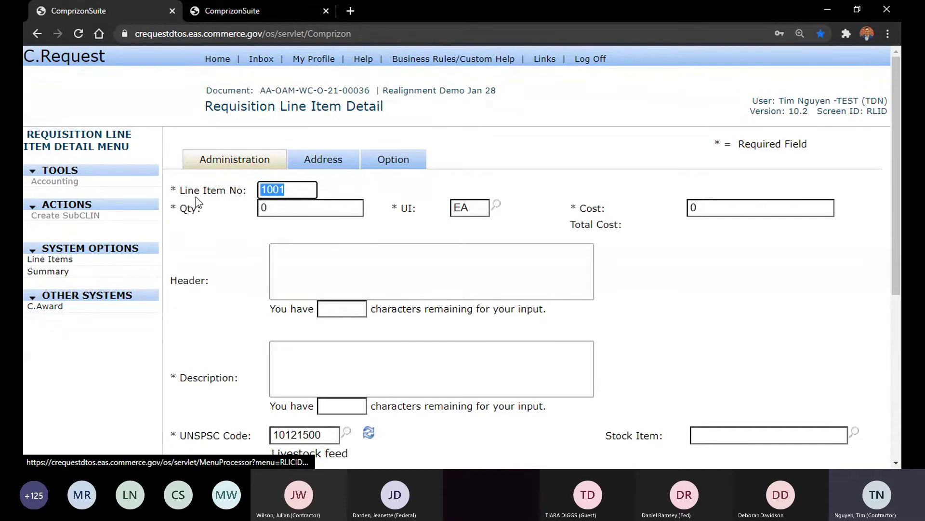
{"action": "left_click", "coordinate": [301, 191]}
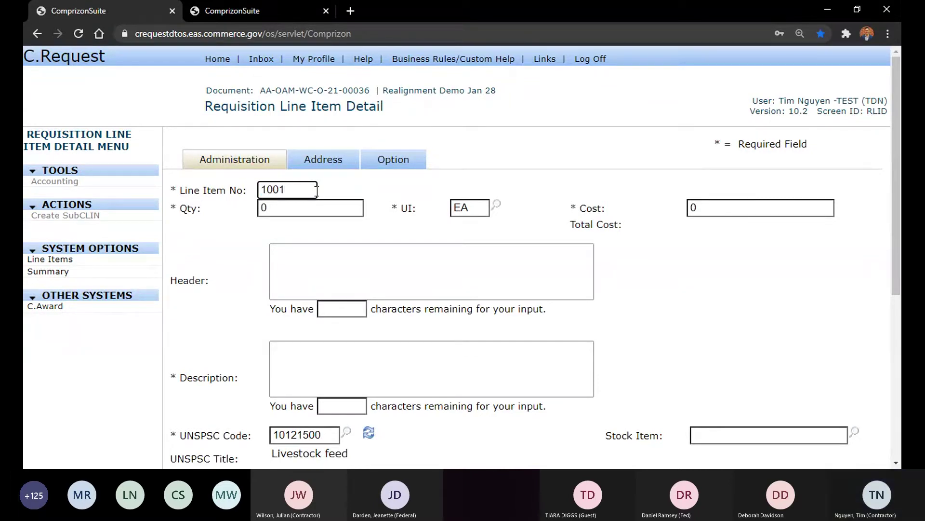
{"action": "double_click", "coordinate": [302, 191]}
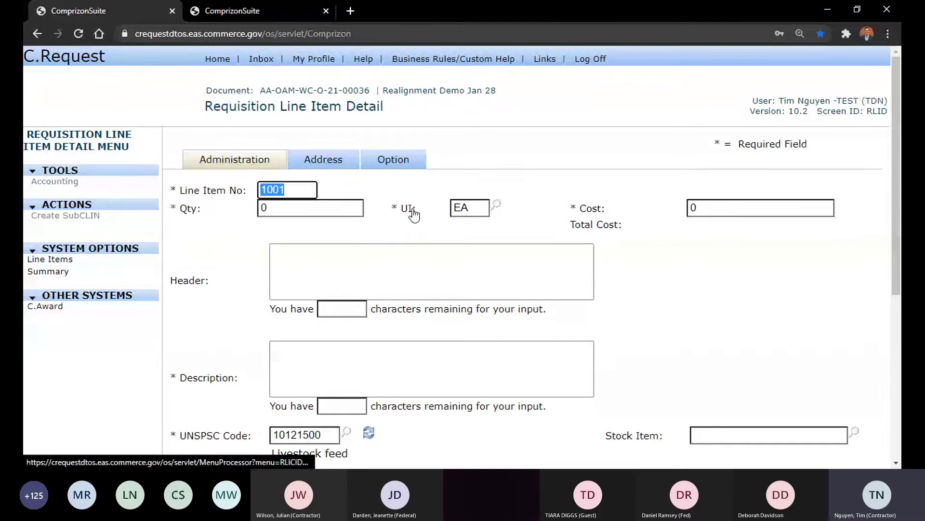
{"action": "type", "text": "0001"}
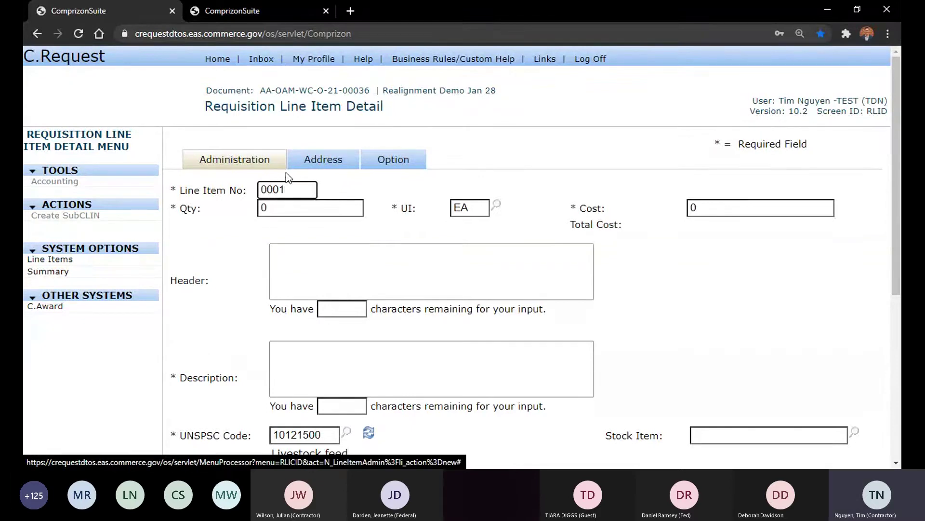
{"action": "key", "text": "BackSpace"}
{"action": "type", "text": "="}
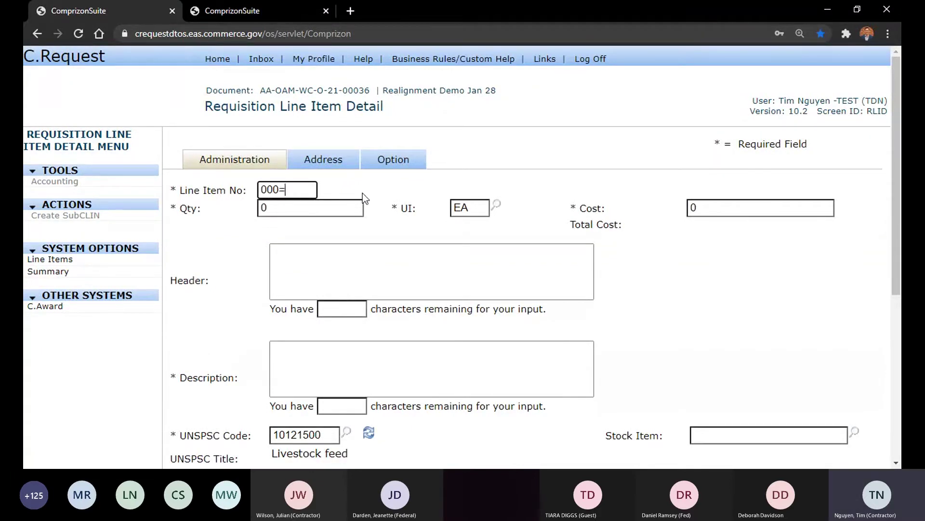
{"action": "key", "text": "BackSpace"}
{"action": "type", "text": "5"}
{"action": "left_click", "coordinate": [287, 189]}
{"action": "left_click_drag", "start_coordinate": [309, 189], "coordinate": [244, 187]}
{"action": "left_click", "coordinate": [372, 185]}
{"action": "left_click", "coordinate": [240, 193]}
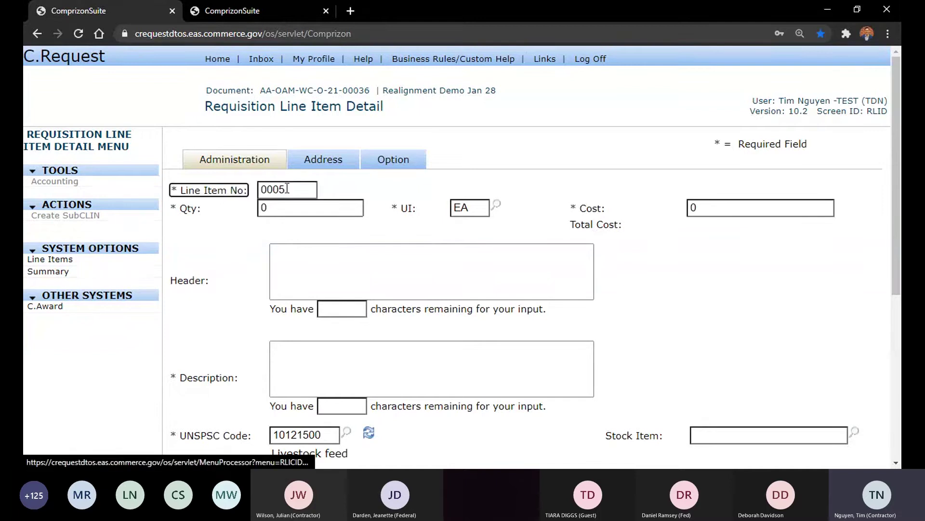
Step: Set the new line item's quantity to 1 and its cost to 500
{"action": "key", "text": "Tab"}
{"action": "left_click_drag", "start_coordinate": [340, 209], "coordinate": [179, 205]}
{"action": "type", "text": "1"}
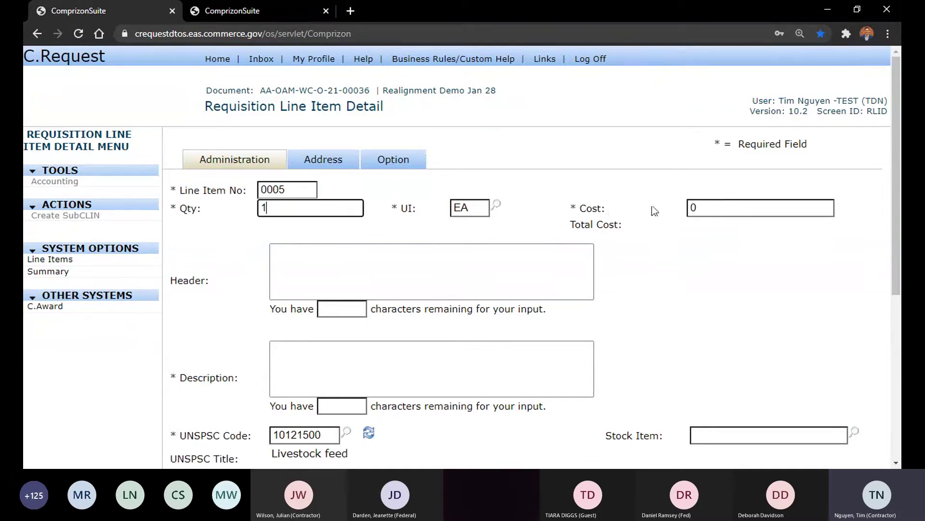
{"action": "left_click_drag", "start_coordinate": [717, 209], "coordinate": [575, 206]}
{"action": "type", "text": "500"}
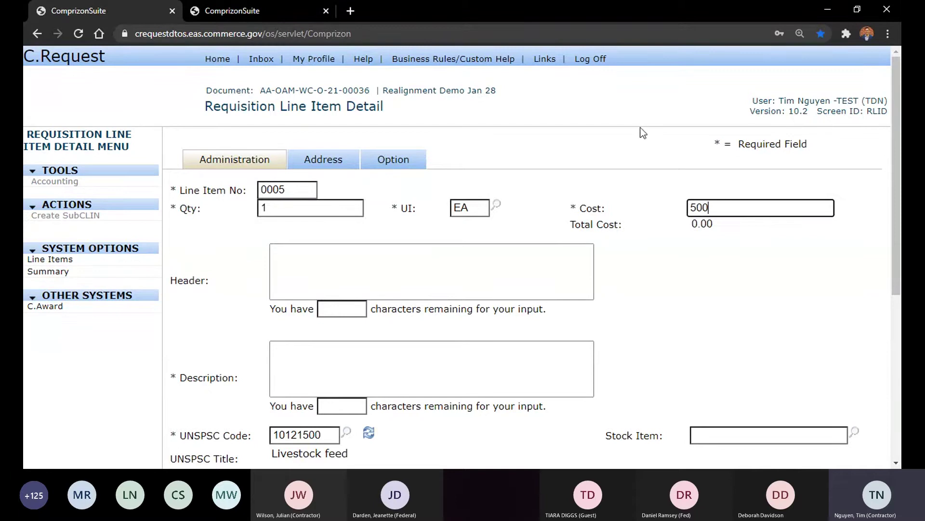
{"action": "left_click", "coordinate": [638, 130]}
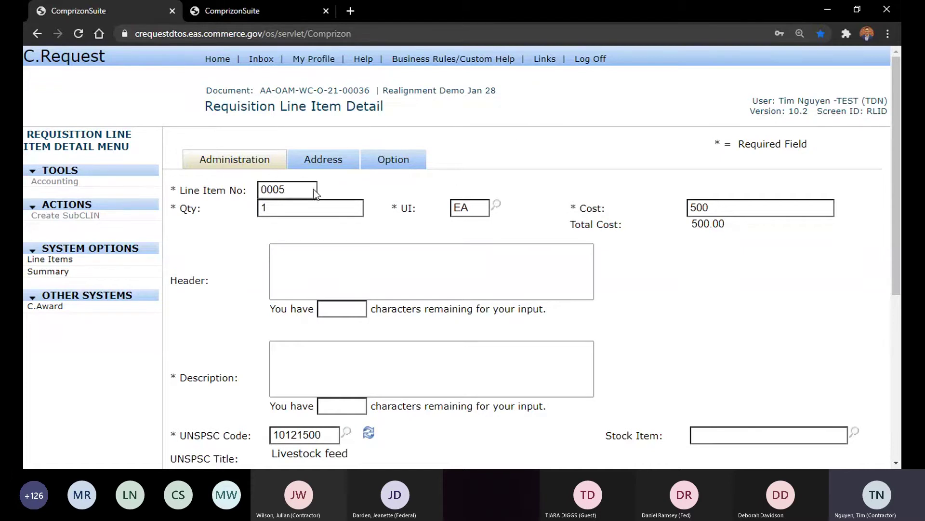
Step: Renumber the new line item as 1001 and enter "Option Year 1 funding" as its description
{"action": "left_click_drag", "start_coordinate": [315, 191], "coordinate": [243, 187]}
{"action": "type", "text": "1001"}
{"action": "left_click", "coordinate": [381, 374]}
{"action": "type", "text": "lotus"}
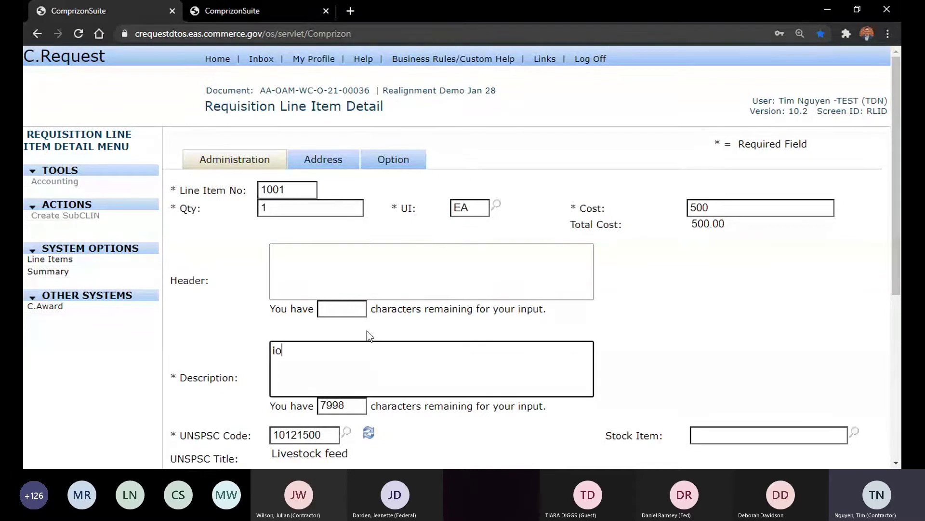
{"action": "key", "text": "BackSpace"}
{"action": "key", "text": "BackSpace"}
{"action": "key", "text": "BackSpace"}
{"action": "key", "text": "BackSpace"}
{"action": "key", "text": "BackSpace"}
{"action": "type", "text": "Opti"}
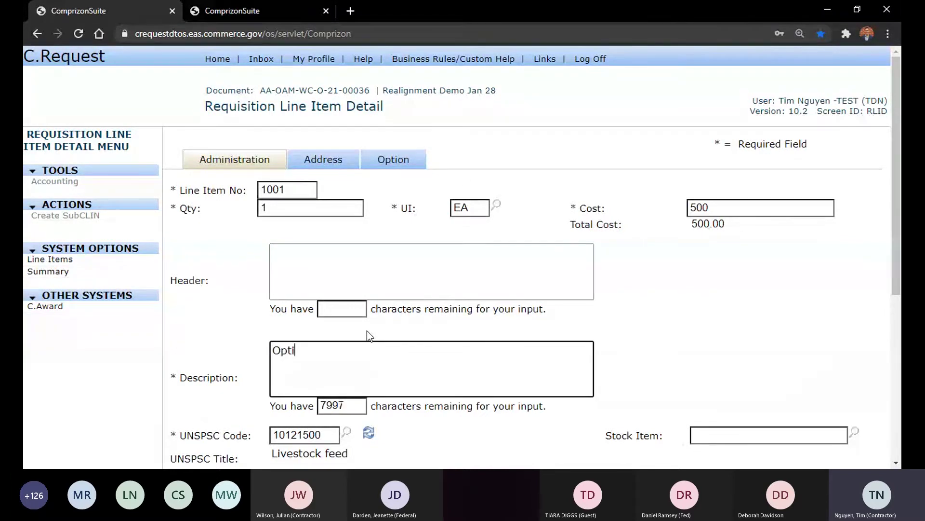
{"action": "type", "text": "on Year 1 funding"}
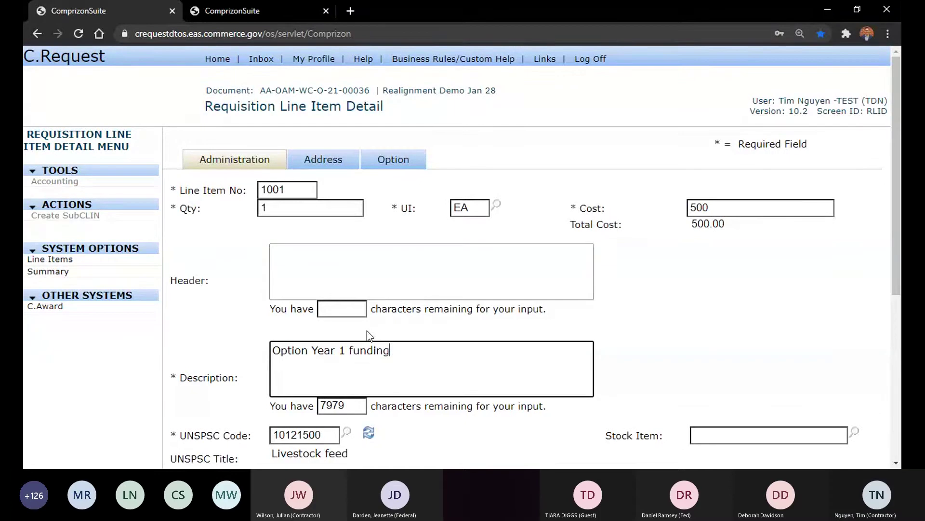
{"action": "left_click", "coordinate": [580, 156]}
Step: Examine the new line item's option choices and period date fields, and return to its administration details
{"action": "left_click", "coordinate": [406, 162]}
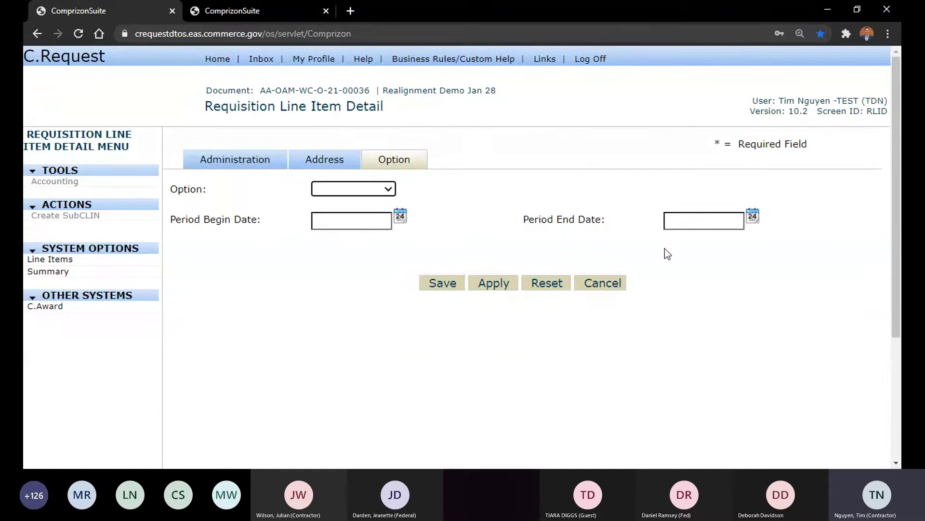
{"action": "left_click", "coordinate": [256, 164]}
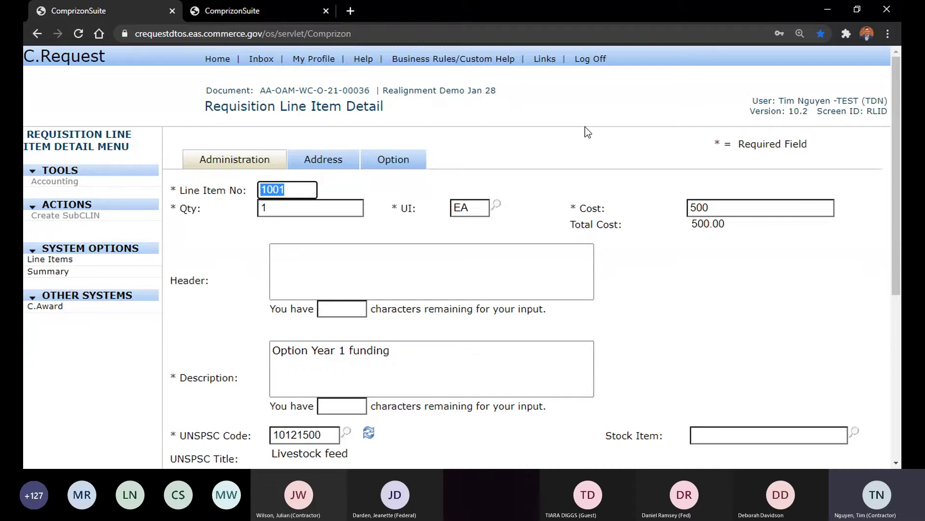
{"action": "left_click", "coordinate": [396, 160]}
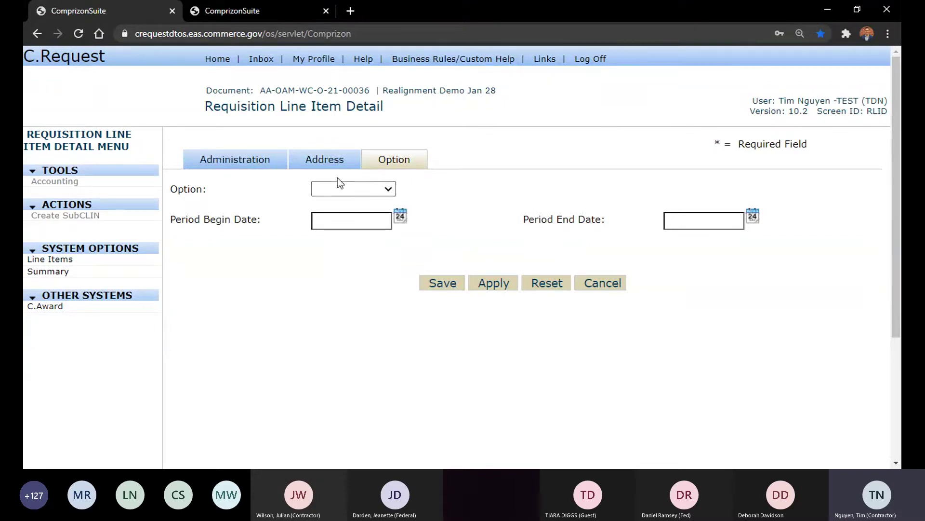
{"action": "left_click", "coordinate": [338, 235]}
{"action": "left_click", "coordinate": [455, 202]}
{"action": "left_click", "coordinate": [597, 285]}
{"action": "left_click", "coordinate": [390, 190]}
{"action": "left_click", "coordinate": [381, 204]}
{"action": "left_click", "coordinate": [259, 166]}
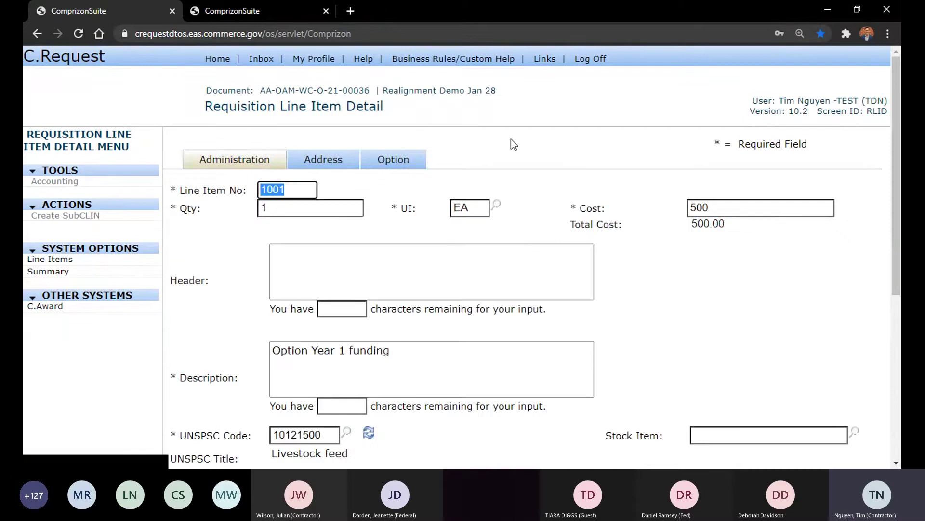
Step: Apply the details of new line item 1001 to add it to the requisition
{"action": "scroll", "coordinate": [523, 149], "scroll_direction": "down", "scroll_amount": 5}
{"action": "scroll", "coordinate": [594, 234], "scroll_direction": "up", "scroll_amount": 5}
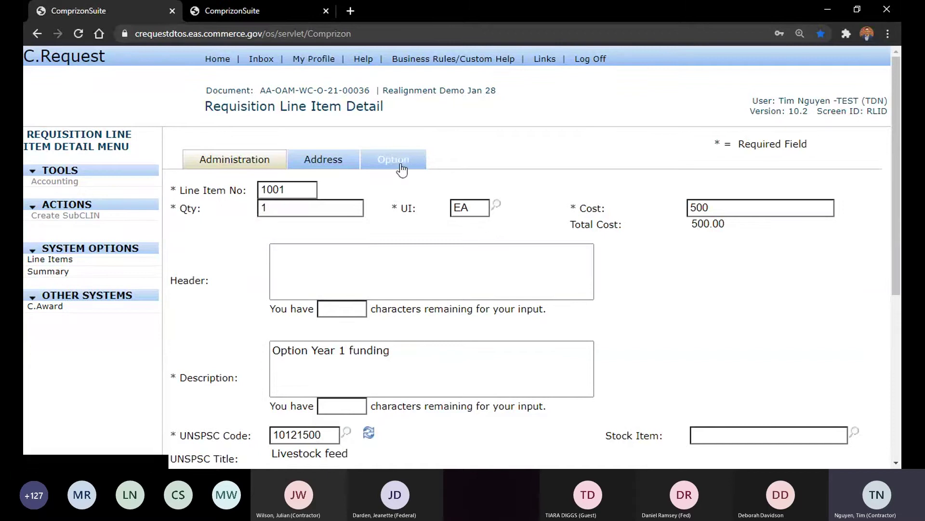
{"action": "scroll", "coordinate": [539, 154], "scroll_direction": "down", "scroll_amount": 5}
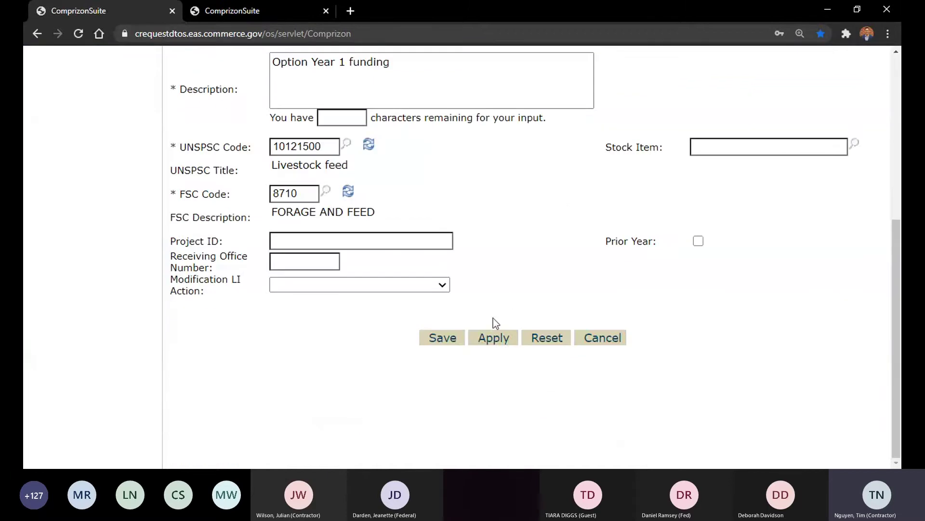
{"action": "scroll", "coordinate": [493, 319], "scroll_direction": "up", "scroll_amount": 5}
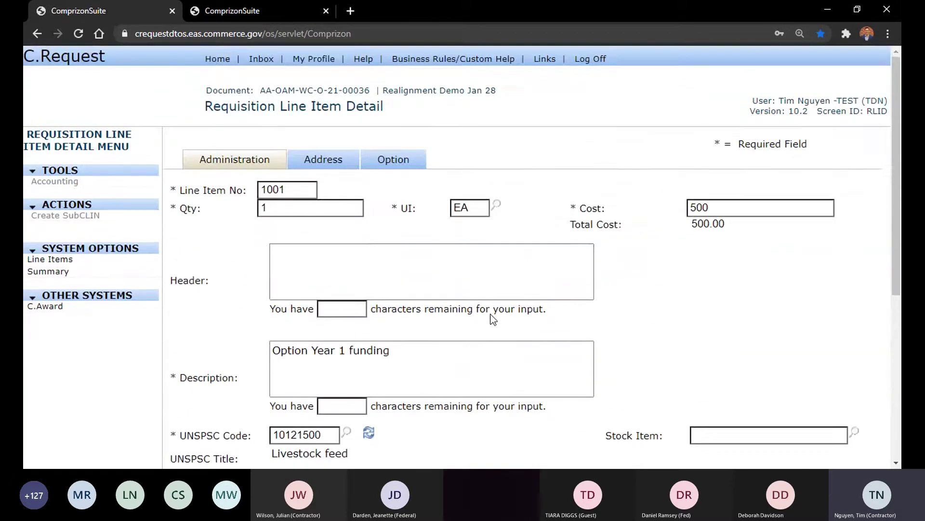
{"action": "scroll", "coordinate": [517, 275], "scroll_direction": "down", "scroll_amount": 5}
{"action": "left_click", "coordinate": [492, 338]}
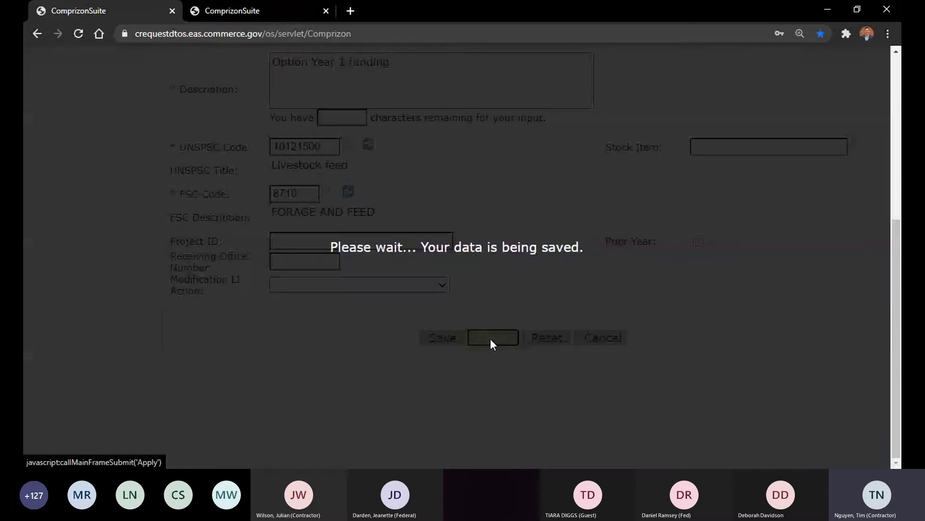
Step: Change the fiscal year in line item 1001's account code to 21 and save the account code
{"action": "left_click", "coordinate": [53, 182]}
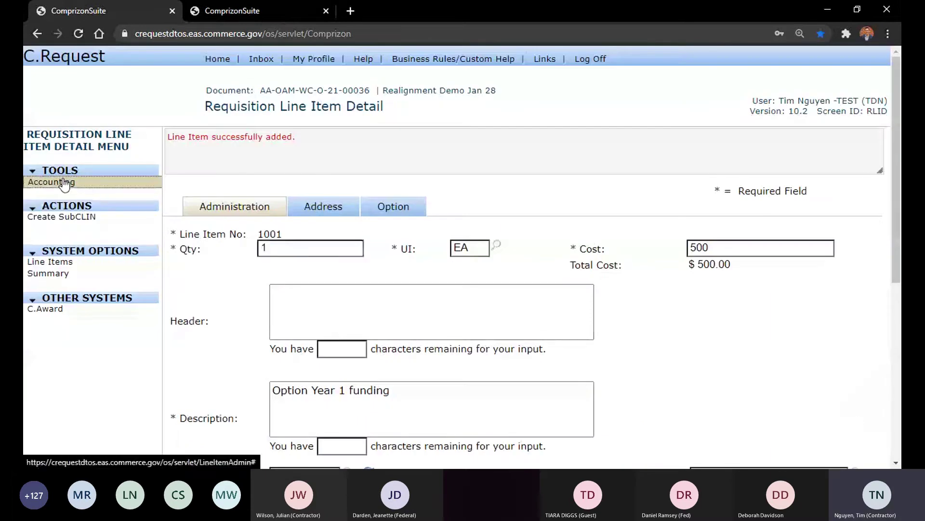
{"action": "scroll", "coordinate": [427, 351], "scroll_direction": "down", "scroll_amount": 3}
{"action": "scroll", "coordinate": [427, 352], "scroll_direction": "up", "scroll_amount": 3}
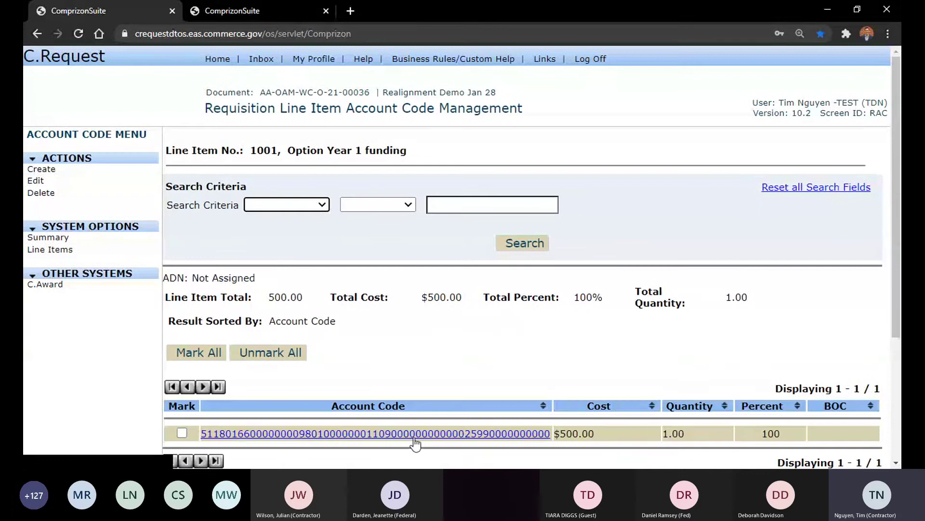
{"action": "left_click", "coordinate": [182, 433]}
{"action": "left_click", "coordinate": [38, 186]}
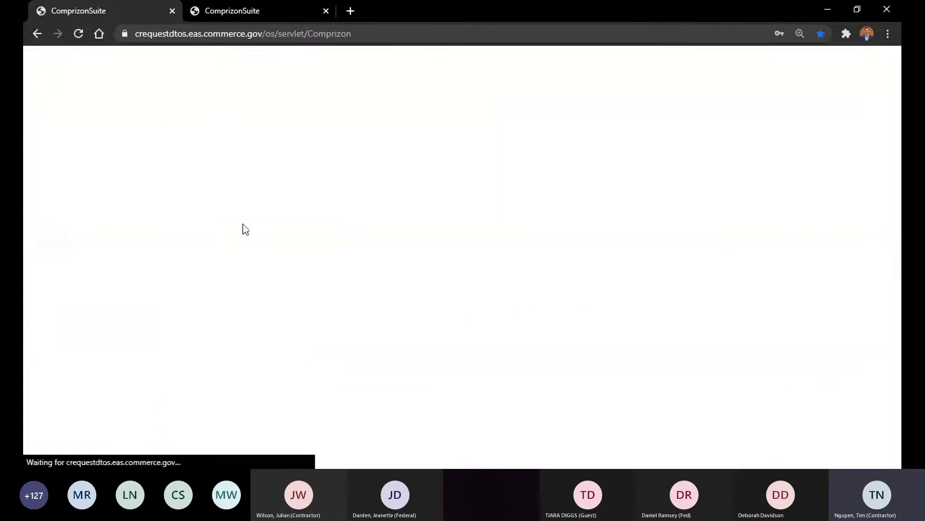
{"action": "left_click_drag", "start_coordinate": [272, 211], "coordinate": [263, 215]}
{"action": "type", "text": "21"}
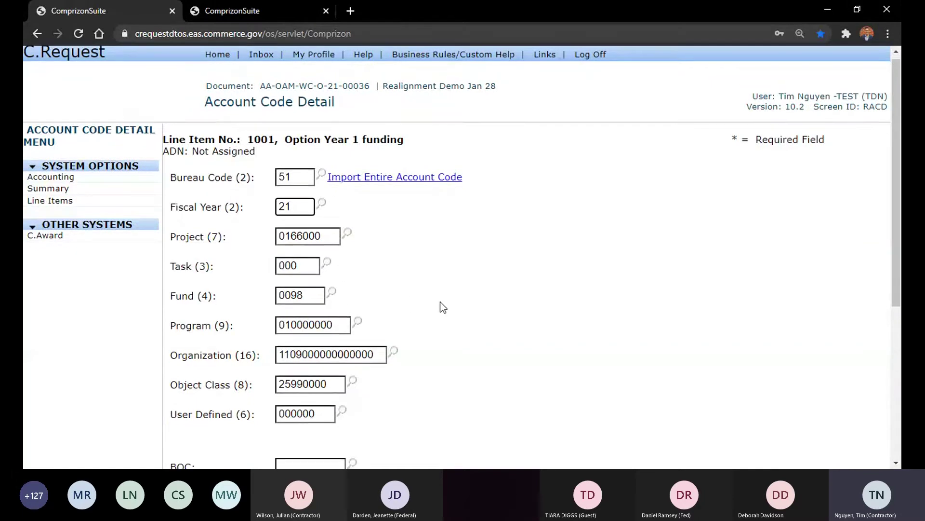
{"action": "scroll", "coordinate": [437, 306], "scroll_direction": "down", "scroll_amount": 4}
{"action": "left_click", "coordinate": [442, 408]}
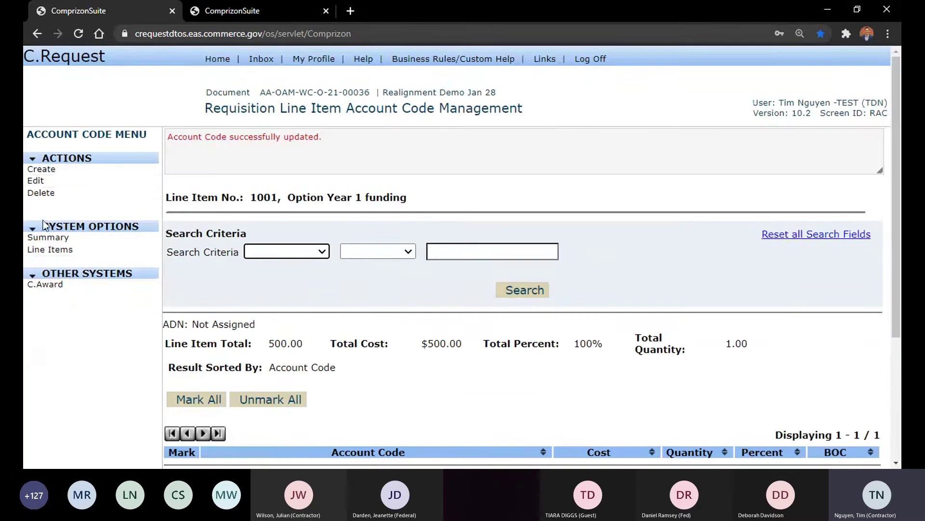
{"action": "scroll", "coordinate": [68, 257], "scroll_direction": "down", "scroll_amount": 3}
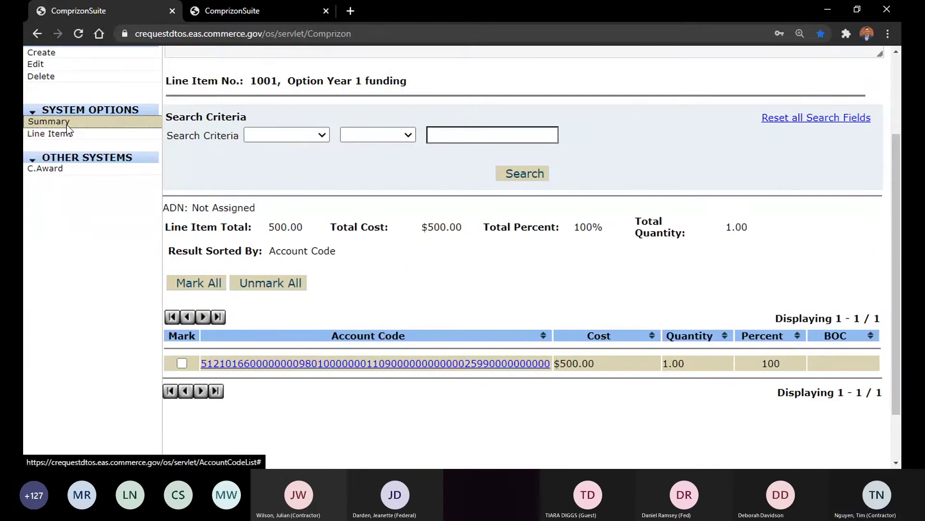
Step: Review the requisition summary, and examine the line item list with its descriptions, quantities and costs
{"action": "left_click", "coordinate": [67, 124]}
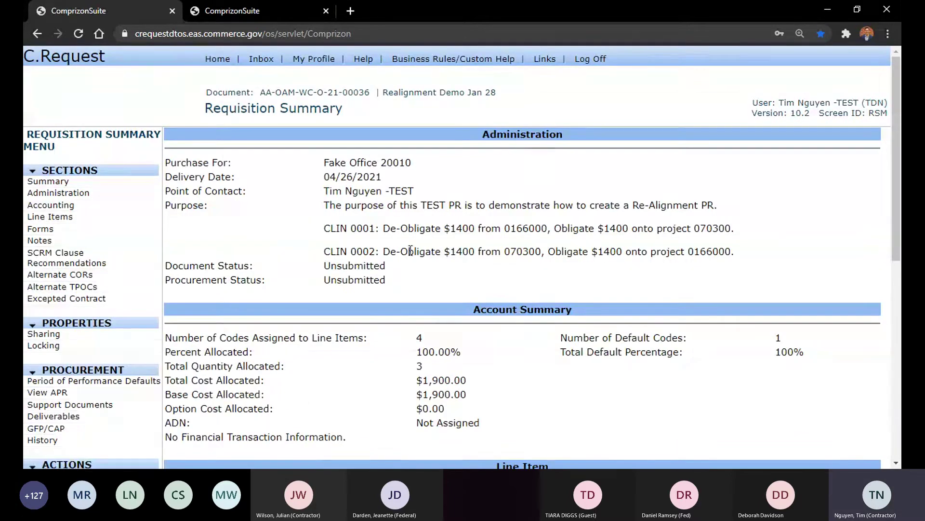
{"action": "scroll", "coordinate": [410, 250], "scroll_direction": "down", "scroll_amount": 5}
{"action": "scroll", "coordinate": [251, 240], "scroll_direction": "up", "scroll_amount": 5}
{"action": "left_click", "coordinate": [86, 192]}
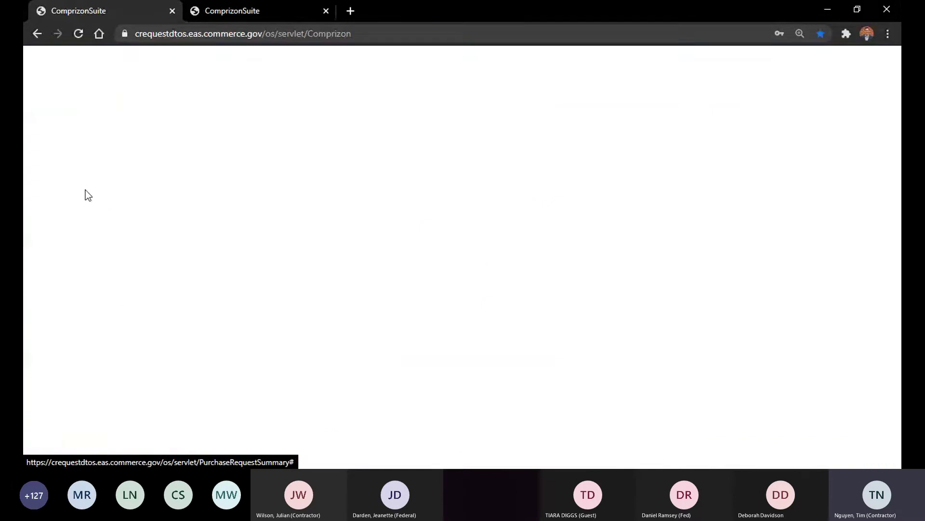
{"action": "left_click", "coordinate": [71, 183]}
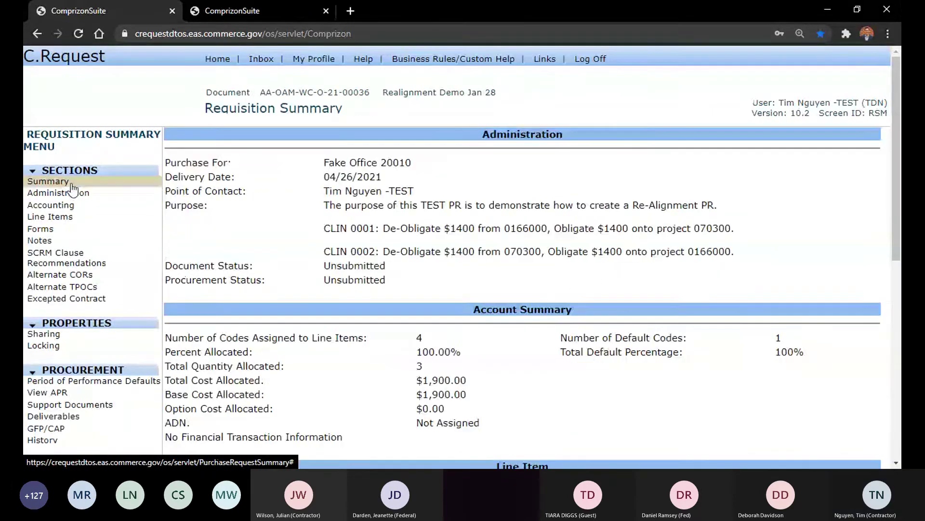
{"action": "left_click", "coordinate": [57, 217]}
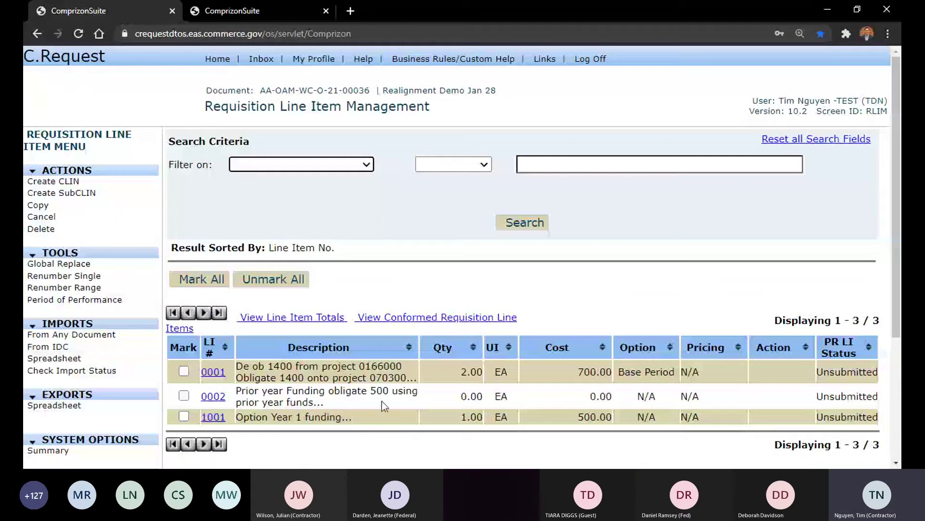
{"action": "left_click_drag", "start_coordinate": [358, 420], "coordinate": [243, 419]}
{"action": "left_click", "coordinate": [297, 422]}
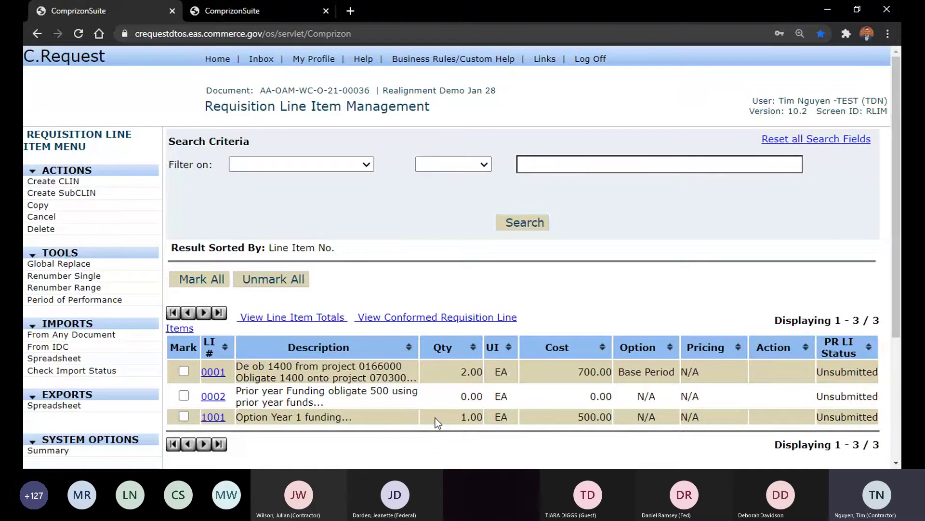
{"action": "scroll", "coordinate": [510, 454], "scroll_direction": "down", "scroll_amount": 4}
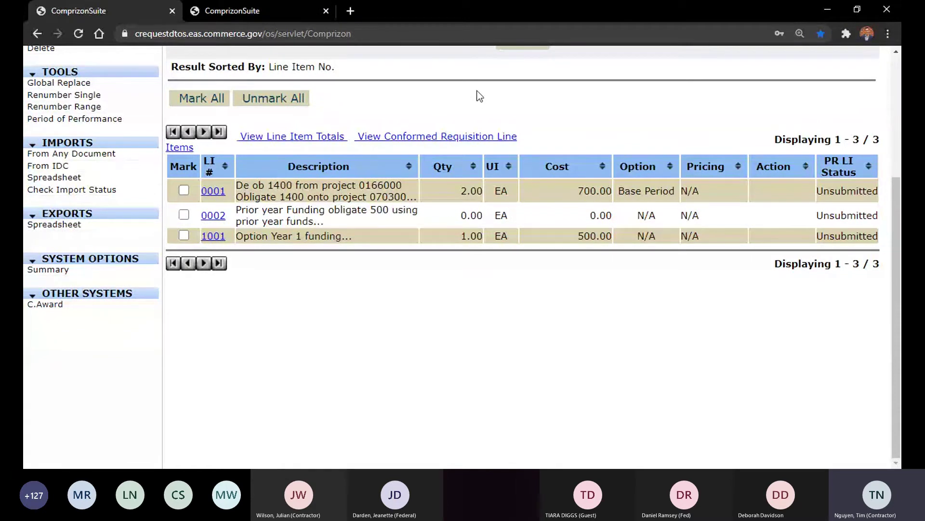
{"action": "scroll", "coordinate": [487, 96], "scroll_direction": "up", "scroll_amount": 4}
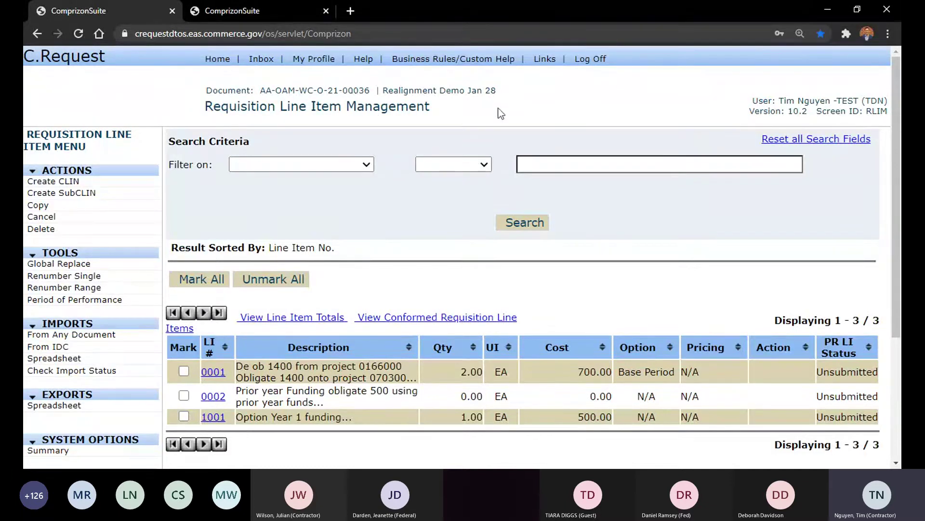
{"action": "left_click_drag", "start_coordinate": [498, 111], "coordinate": [229, 89]}
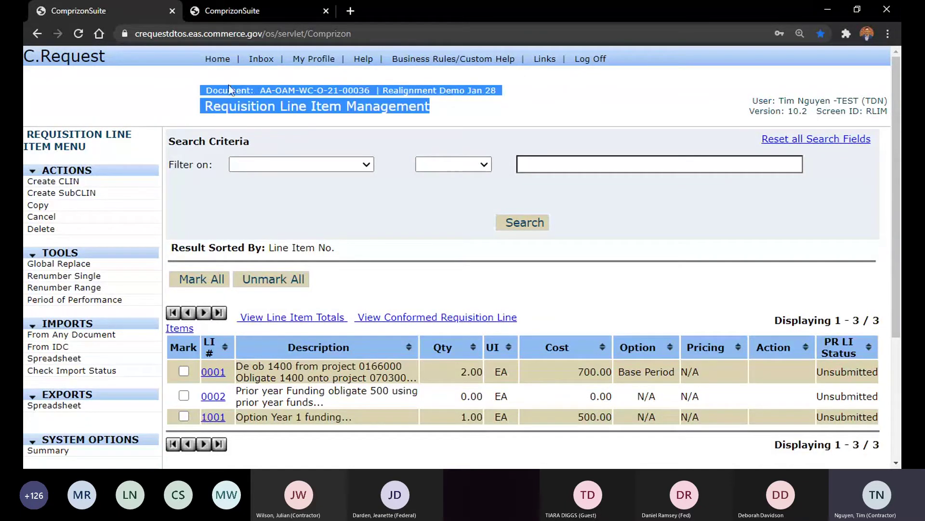
{"action": "left_click", "coordinate": [138, 89]}
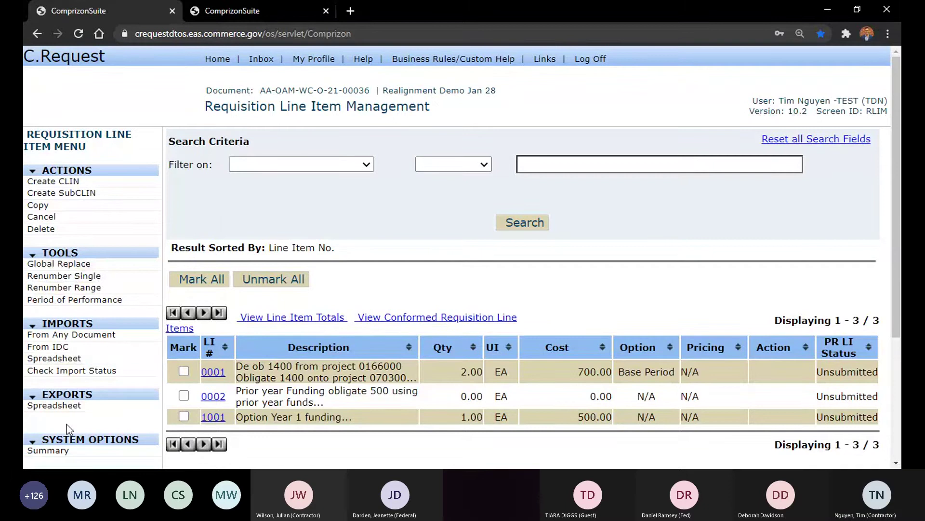
Step: Open the requisition's administration details and read through the full Purpose text describing the CLIN changes
{"action": "left_click", "coordinate": [68, 455]}
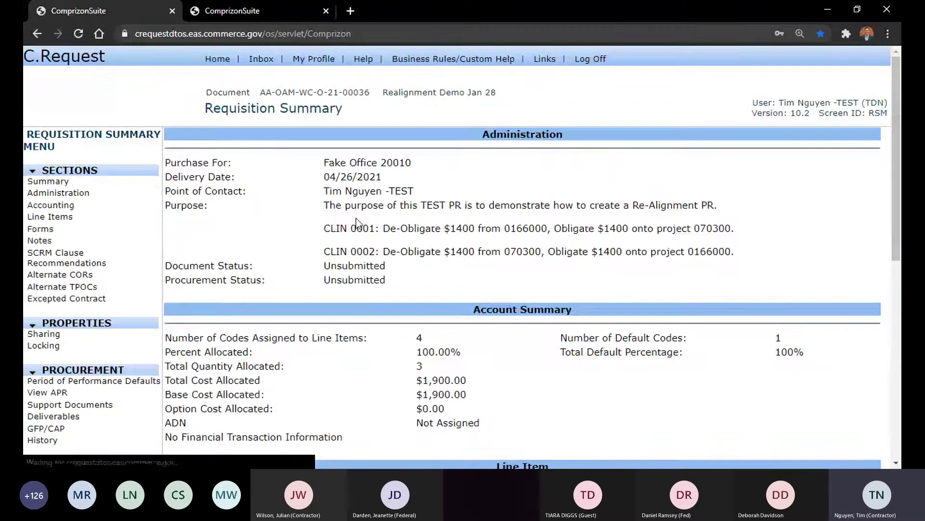
{"action": "left_click", "coordinate": [72, 192]}
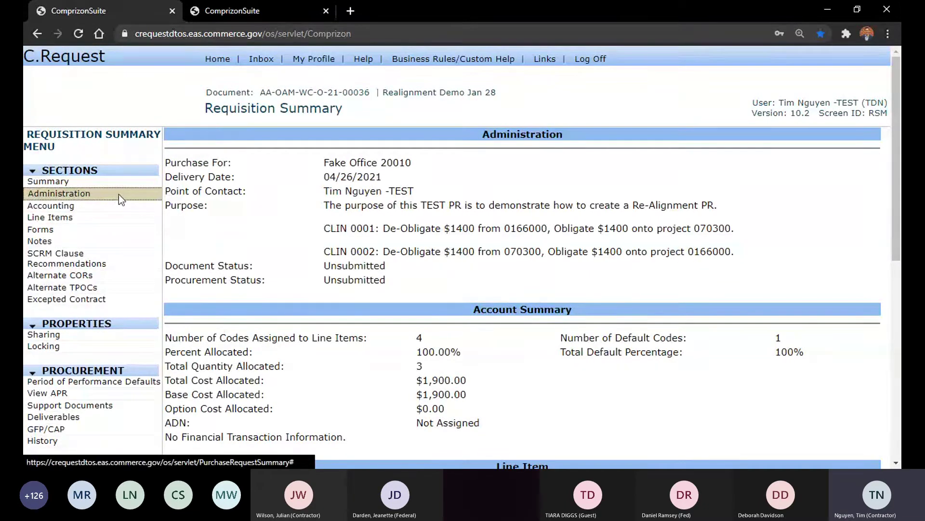
{"action": "scroll", "coordinate": [467, 224], "scroll_direction": "down", "scroll_amount": 8}
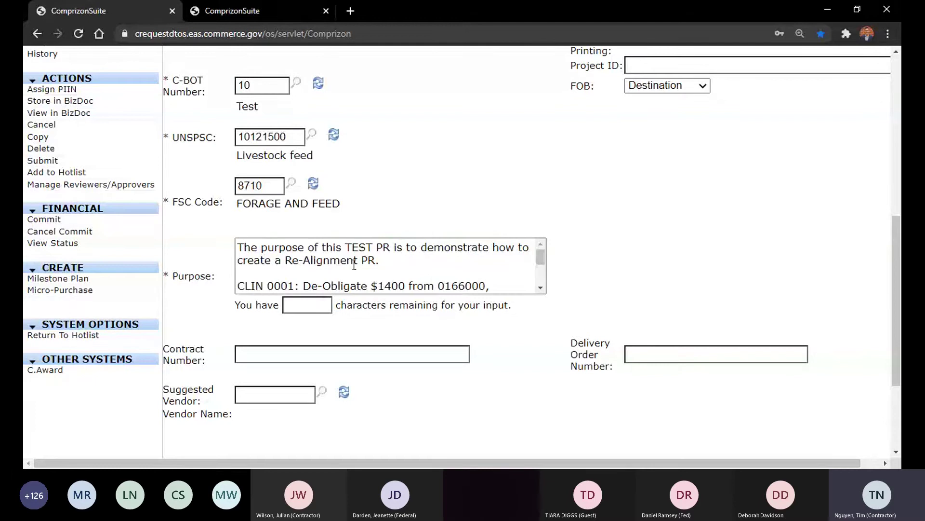
{"action": "left_click", "coordinate": [298, 258]}
{"action": "left_click", "coordinate": [378, 248]}
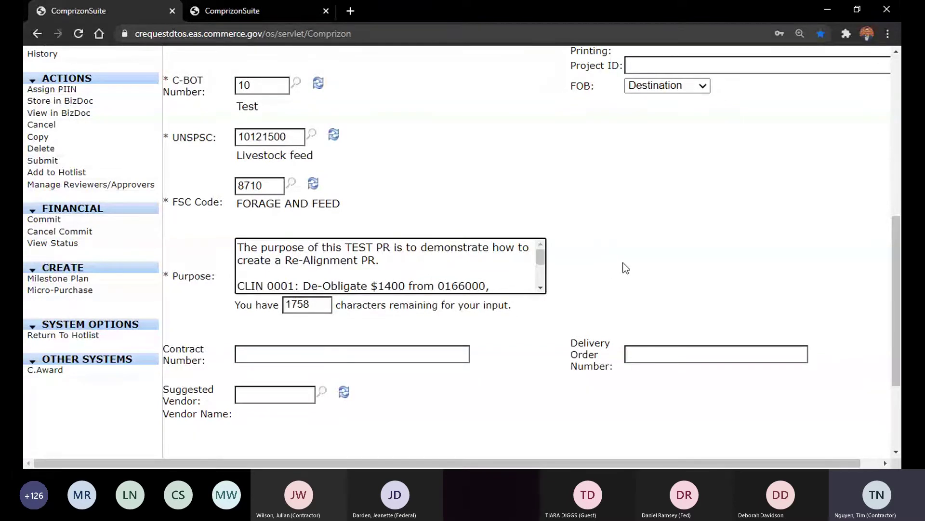
{"action": "left_click_drag", "start_coordinate": [542, 255], "coordinate": [541, 262]}
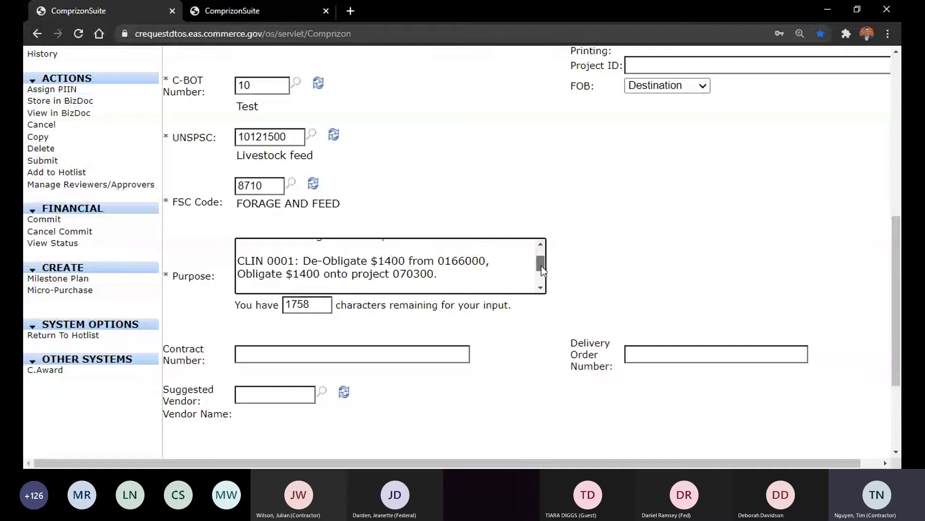
{"action": "left_click_drag", "start_coordinate": [541, 265], "coordinate": [541, 275]}
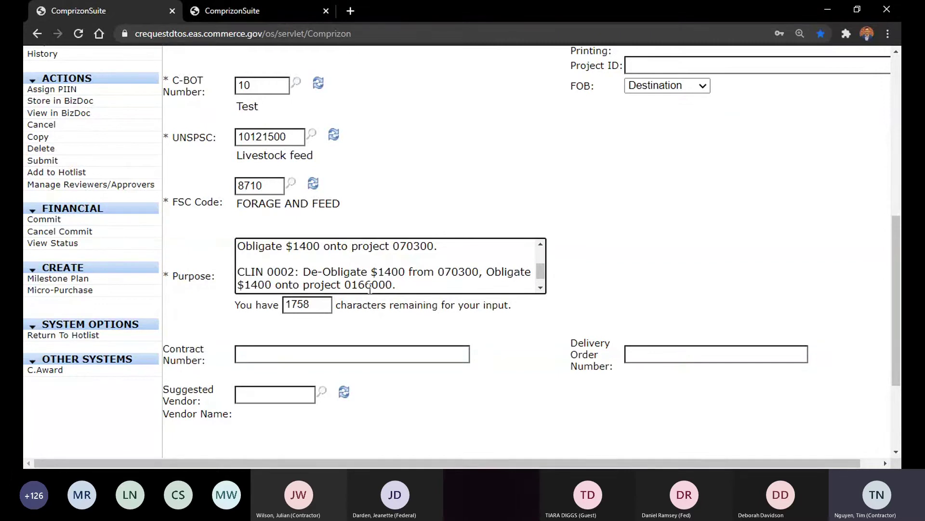
{"action": "left_click_drag", "start_coordinate": [543, 271], "coordinate": [543, 274]}
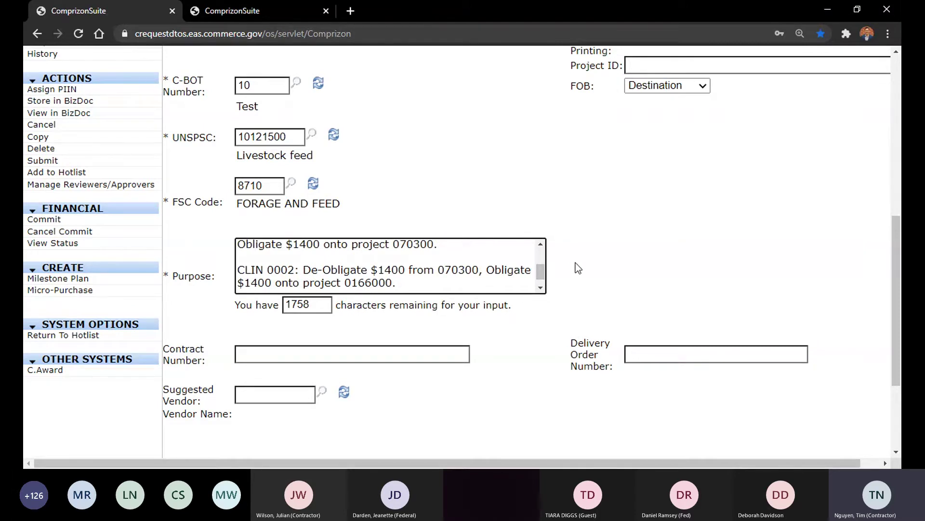
{"action": "left_click_drag", "start_coordinate": [541, 282], "coordinate": [559, 242]}
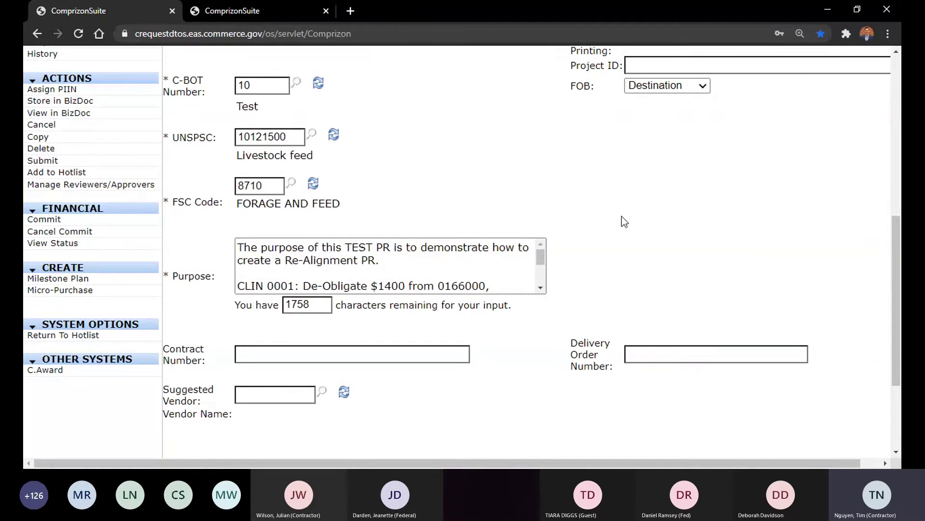
{"action": "scroll", "coordinate": [622, 219], "scroll_direction": "up", "scroll_amount": 8}
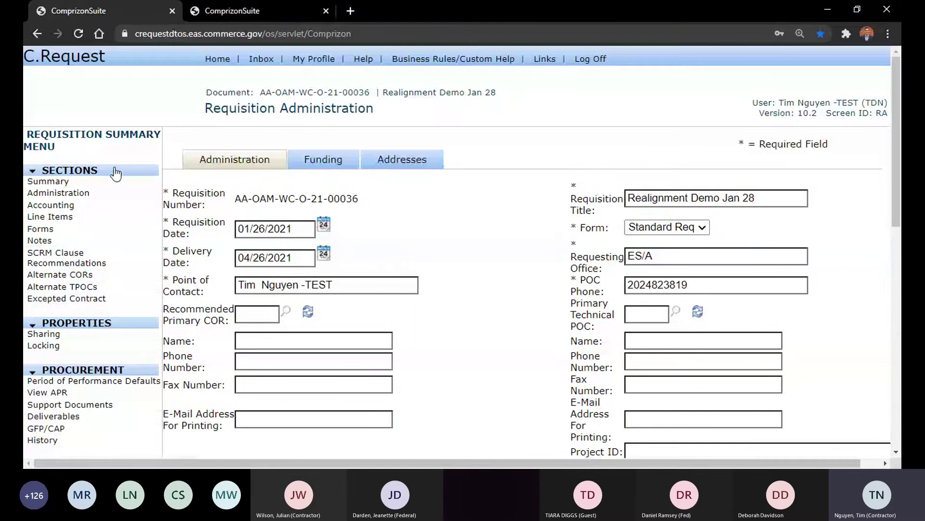
Step: Open line item 0001 from the requisition's line item list and examine its description and remaining administration fields
{"action": "left_click", "coordinate": [85, 181]}
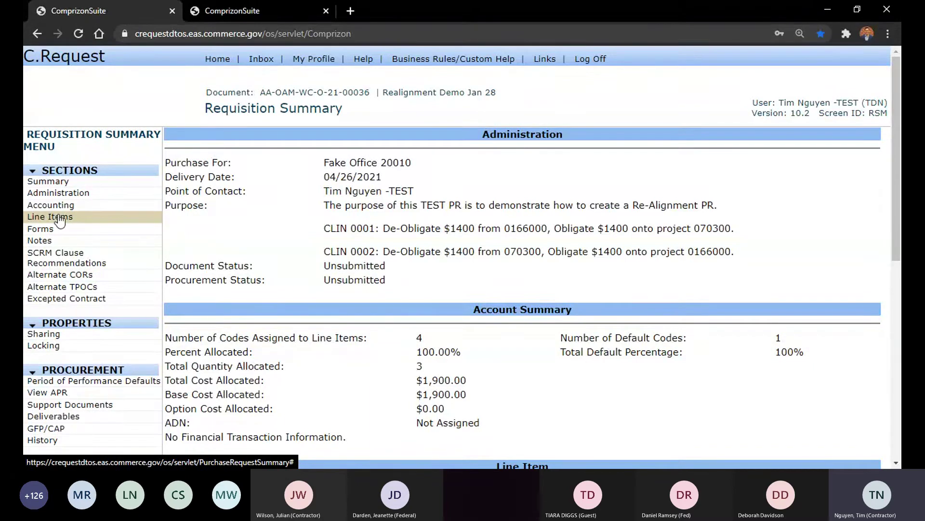
{"action": "left_click", "coordinate": [60, 221]}
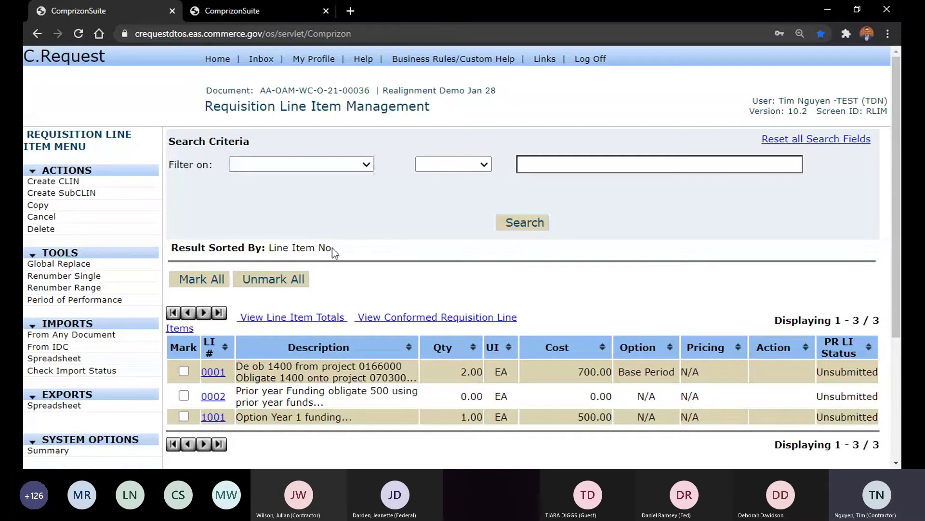
{"action": "scroll", "coordinate": [332, 247], "scroll_direction": "down", "scroll_amount": 4}
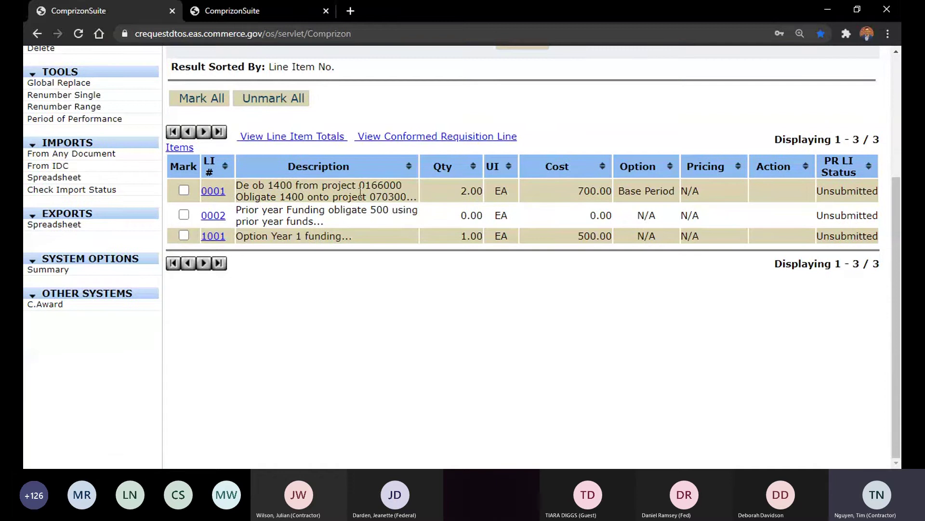
{"action": "left_click", "coordinate": [211, 194]}
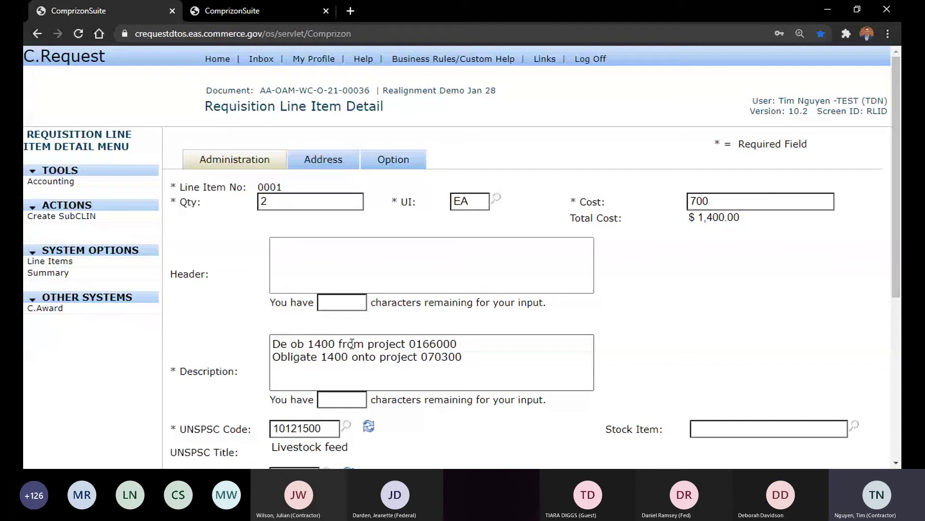
{"action": "left_click", "coordinate": [471, 344]}
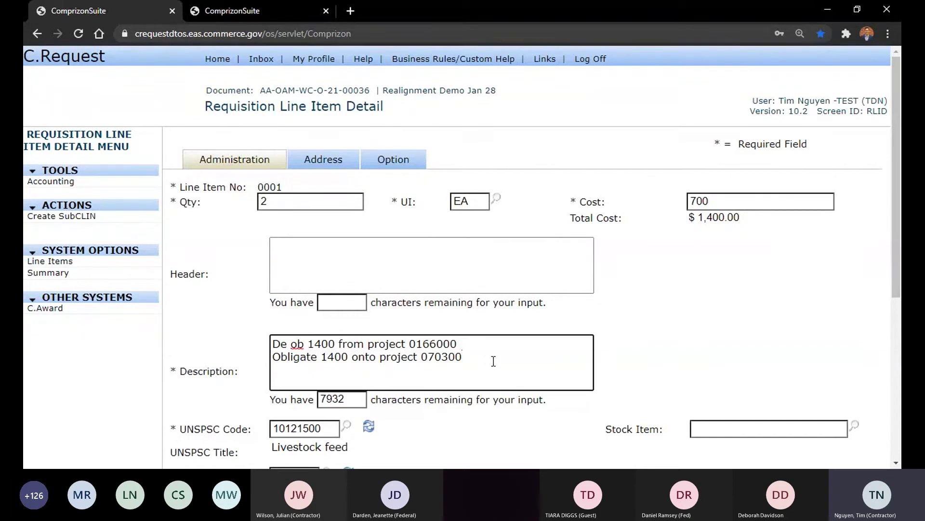
{"action": "left_click", "coordinate": [713, 348]}
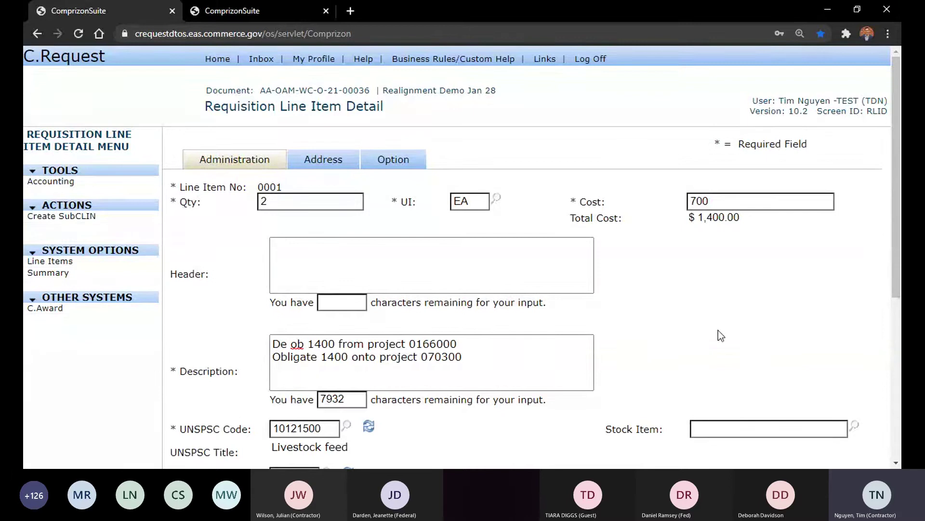
{"action": "scroll", "coordinate": [723, 328], "scroll_direction": "down", "scroll_amount": 4}
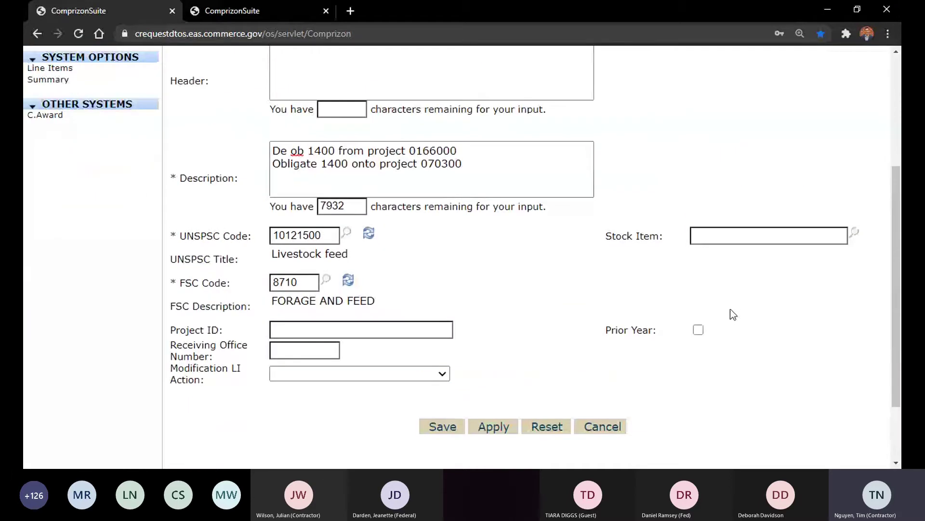
Step: Examine line item 0001's description of the de-obligation and obligation between the two projects
{"action": "scroll", "coordinate": [524, 244], "scroll_direction": "up", "scroll_amount": 3}
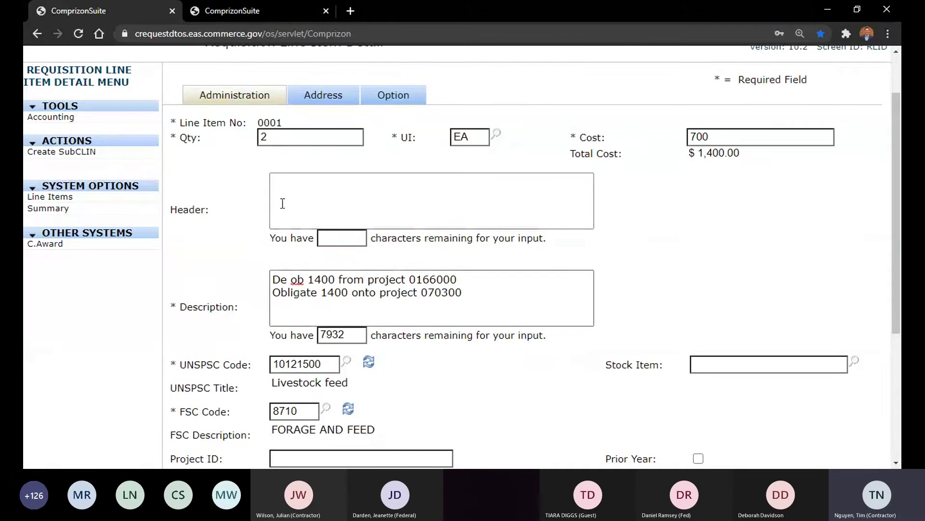
{"action": "left_click", "coordinate": [534, 301]}
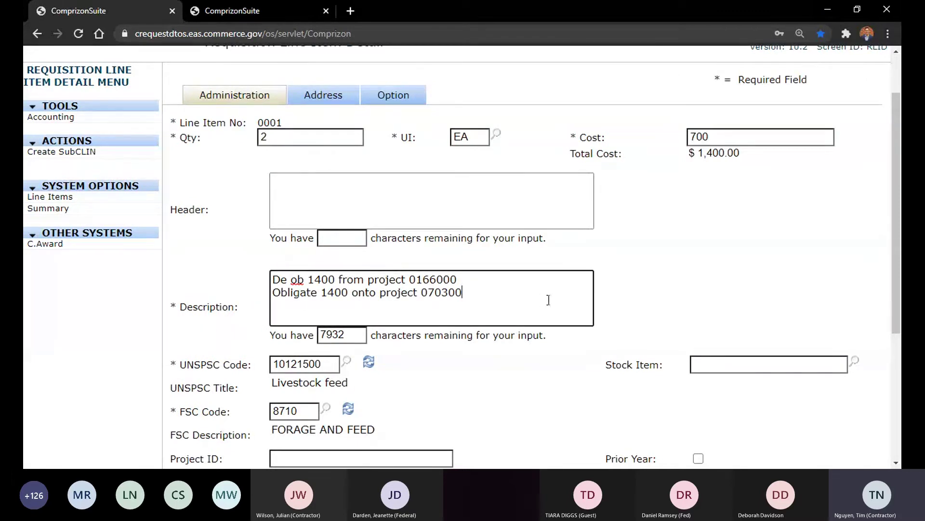
{"action": "left_click_drag", "start_coordinate": [483, 293], "coordinate": [290, 280]}
{"action": "left_click", "coordinate": [514, 303]}
{"action": "left_click", "coordinate": [670, 279]}
{"action": "scroll", "coordinate": [671, 281], "scroll_direction": "up", "scroll_amount": 1}
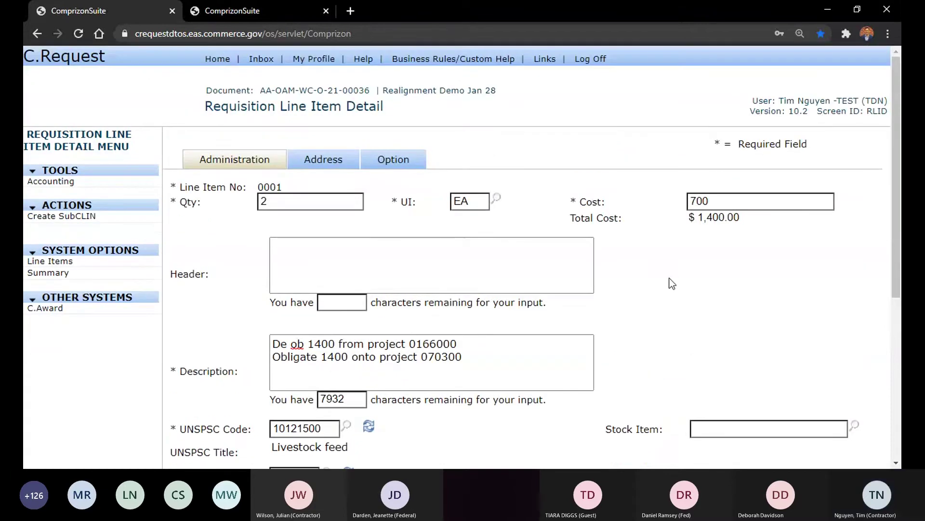
{"action": "scroll", "coordinate": [679, 266], "scroll_direction": "down", "scroll_amount": 1}
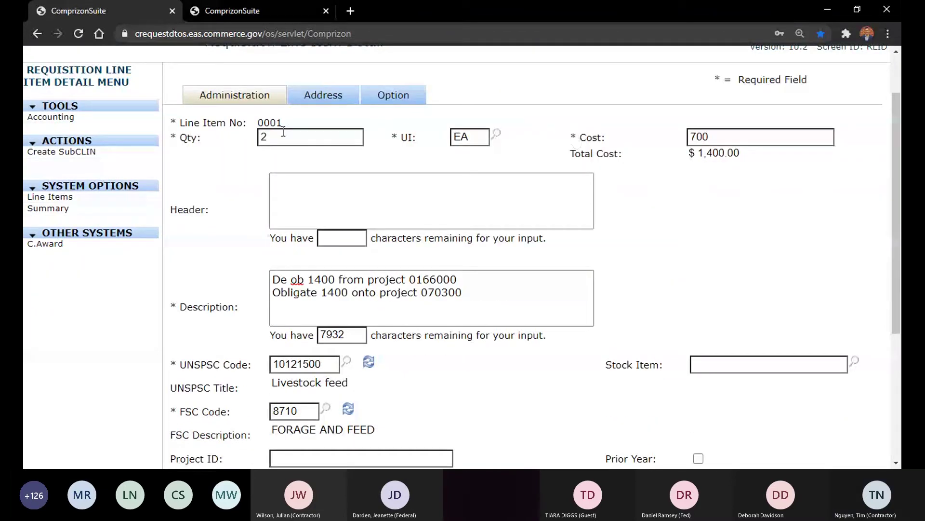
Step: Set line item 0001's quantity to 1 and cost to 1400, saving the changes on the way to its accounting
{"action": "left_click_drag", "start_coordinate": [282, 139], "coordinate": [246, 141]}
{"action": "left_click", "coordinate": [775, 199]}
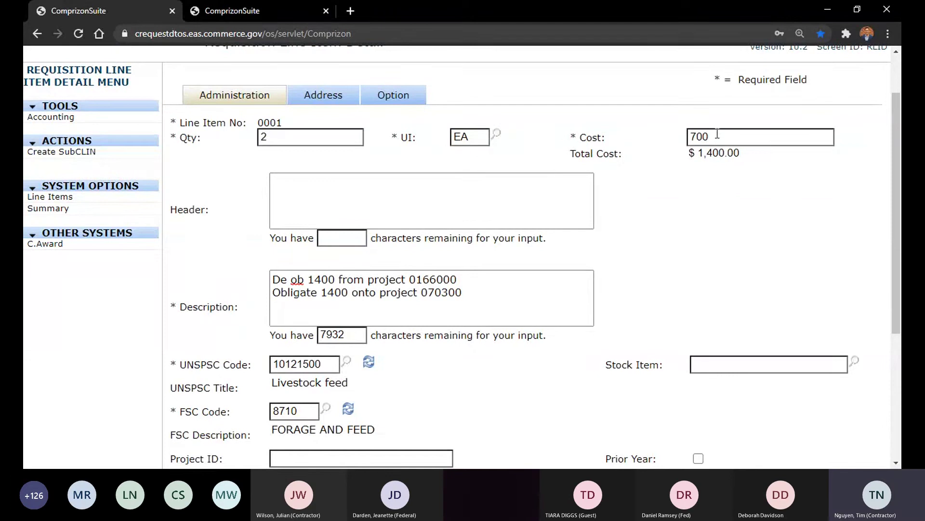
{"action": "left_click_drag", "start_coordinate": [717, 134], "coordinate": [678, 141]}
{"action": "left_click", "coordinate": [711, 215]}
{"action": "left_click_drag", "start_coordinate": [347, 138], "coordinate": [167, 130]}
{"action": "type", "text": "1"}
{"action": "left_click_drag", "start_coordinate": [712, 137], "coordinate": [584, 140]}
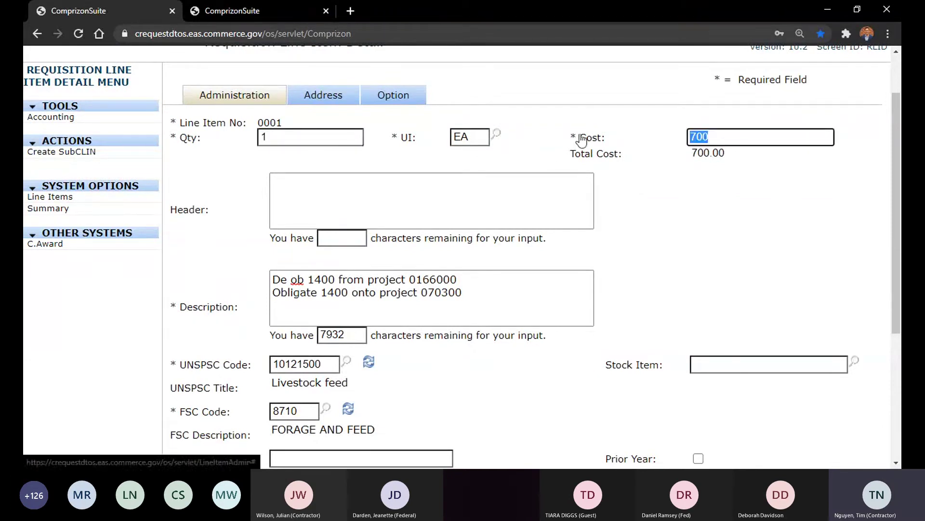
{"action": "type", "text": "1400"}
{"action": "left_click", "coordinate": [590, 104]}
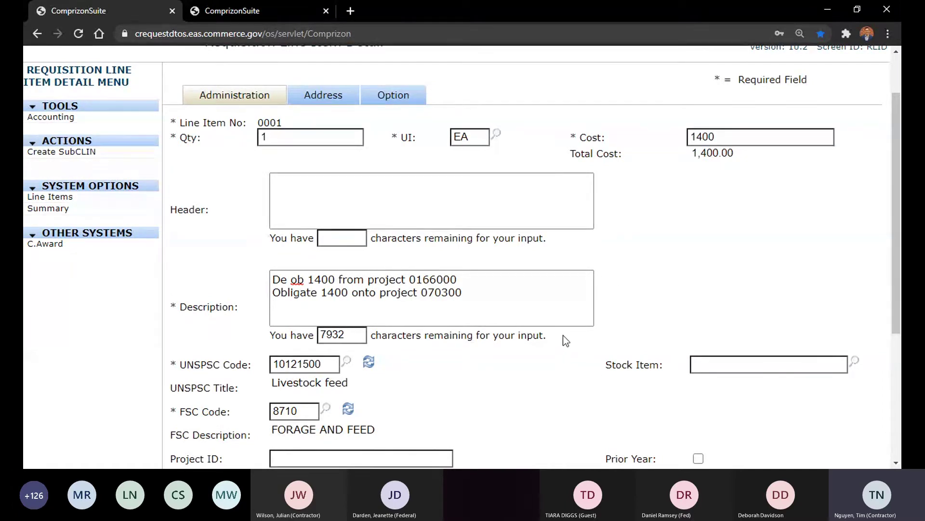
{"action": "left_click", "coordinate": [64, 120]}
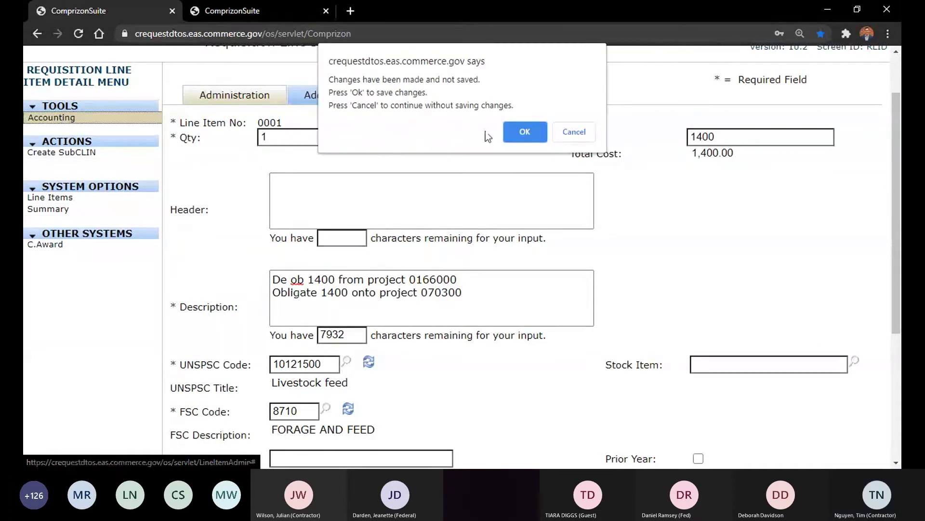
{"action": "left_click", "coordinate": [519, 131]}
Step: Change the fiscal year to 21 in line item 0001's account code for project 0166000 and save it
{"action": "scroll", "coordinate": [502, 154], "scroll_direction": "down", "scroll_amount": 4}
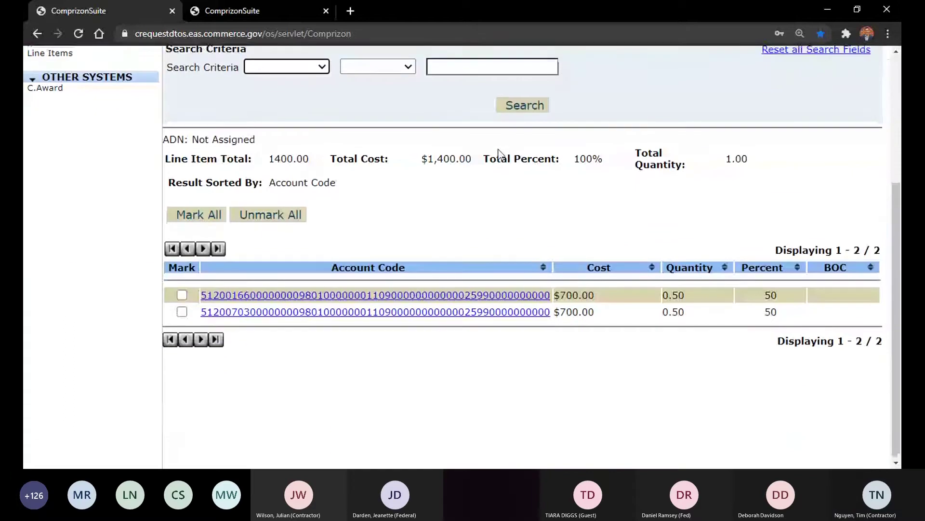
{"action": "left_click", "coordinate": [182, 293]}
{"action": "scroll", "coordinate": [118, 262], "scroll_direction": "up", "scroll_amount": 4}
{"action": "left_click", "coordinate": [77, 184]}
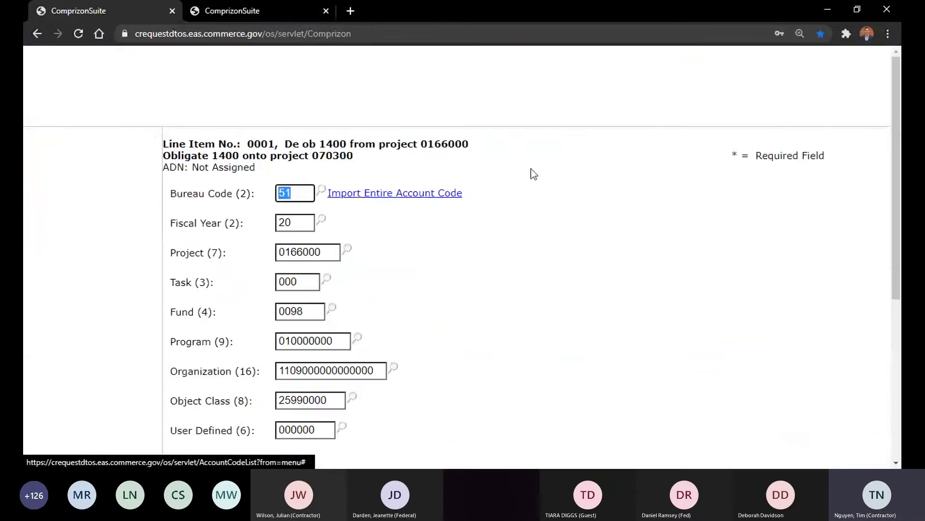
{"action": "left_click", "coordinate": [292, 223]}
{"action": "key", "text": "BackSpace"}
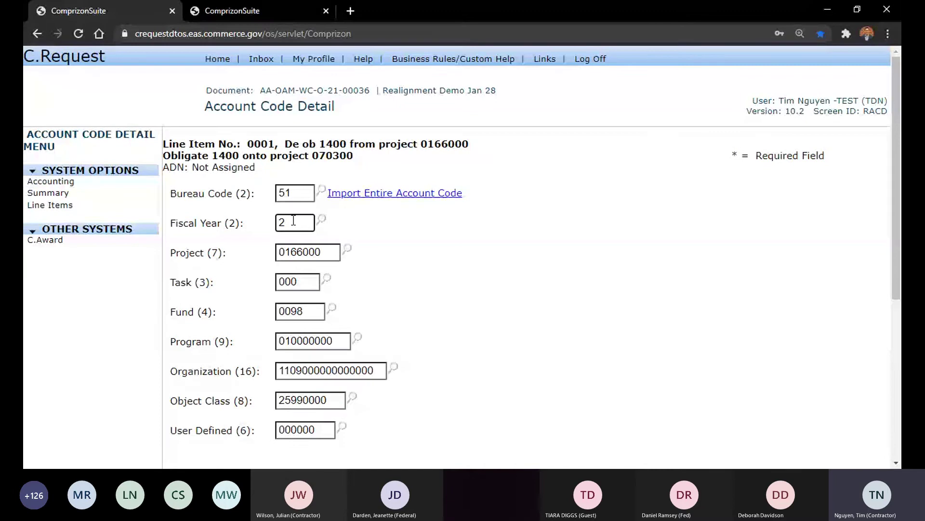
{"action": "type", "text": "1"}
{"action": "scroll", "coordinate": [414, 270], "scroll_direction": "down", "scroll_amount": 6}
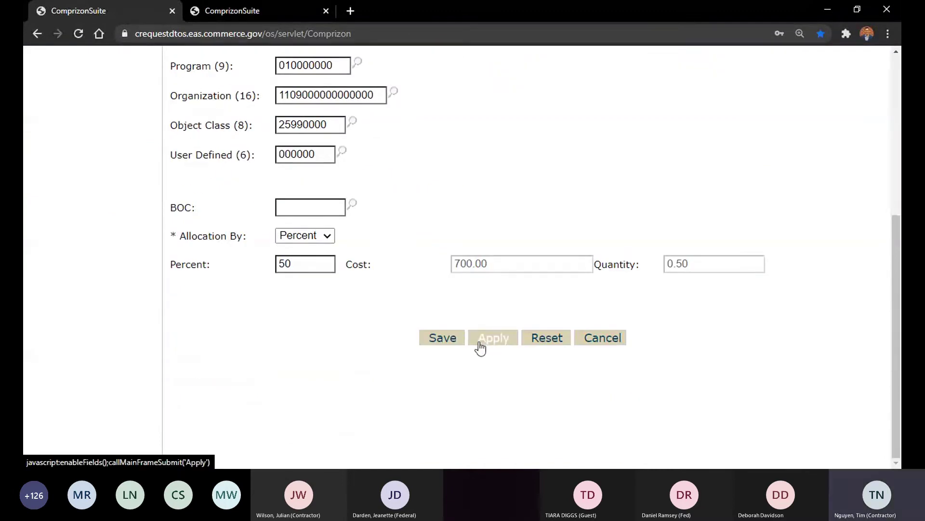
{"action": "left_click", "coordinate": [457, 339]}
Step: Set the allocation of line item 0001's account code for project 0703000 to 100 percent and save it
{"action": "scroll", "coordinate": [413, 324], "scroll_direction": "down", "scroll_amount": 4}
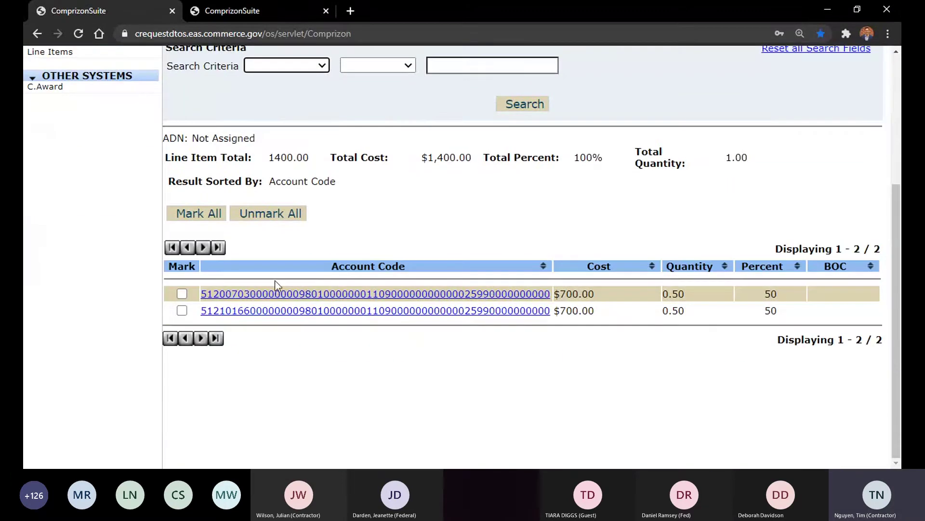
{"action": "left_click", "coordinate": [182, 292]}
{"action": "scroll", "coordinate": [113, 251], "scroll_direction": "up", "scroll_amount": 4}
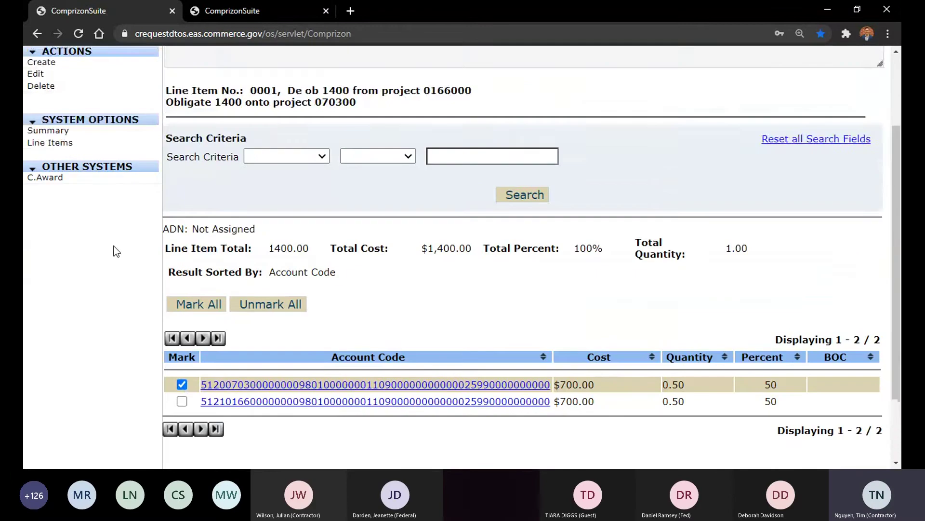
{"action": "scroll", "coordinate": [218, 229], "scroll_direction": "down", "scroll_amount": 4}
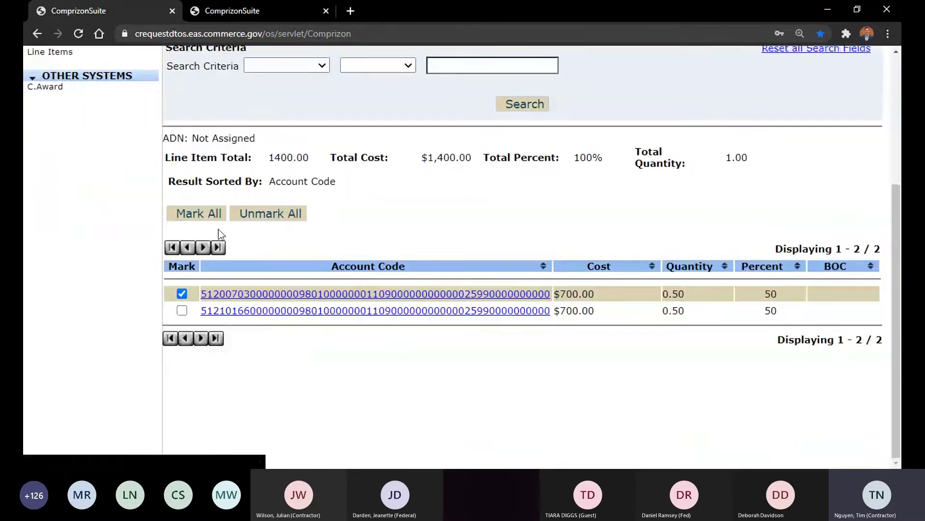
{"action": "scroll", "coordinate": [52, 174], "scroll_direction": "up", "scroll_amount": 4}
{"action": "left_click", "coordinate": [38, 180]}
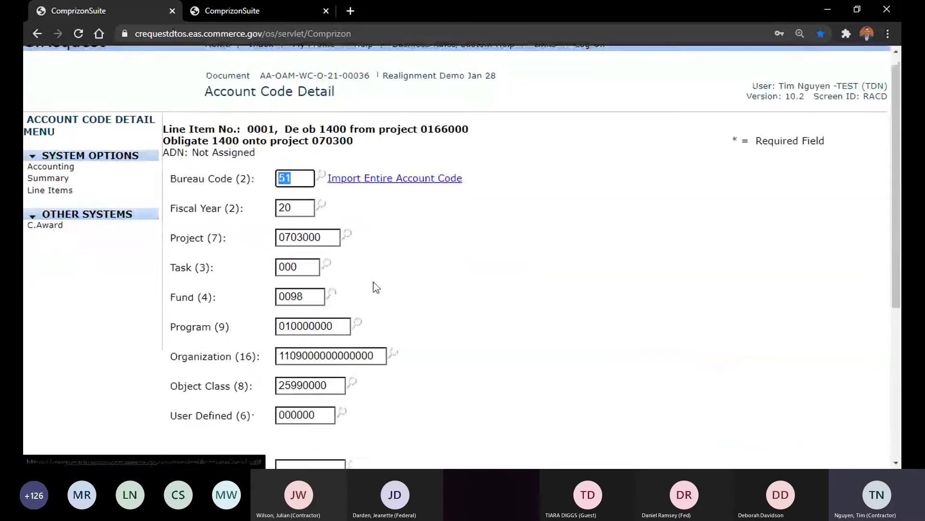
{"action": "scroll", "coordinate": [310, 267], "scroll_direction": "down", "scroll_amount": 4}
{"action": "double_click", "coordinate": [310, 266]}
{"action": "type", "text": "100"}
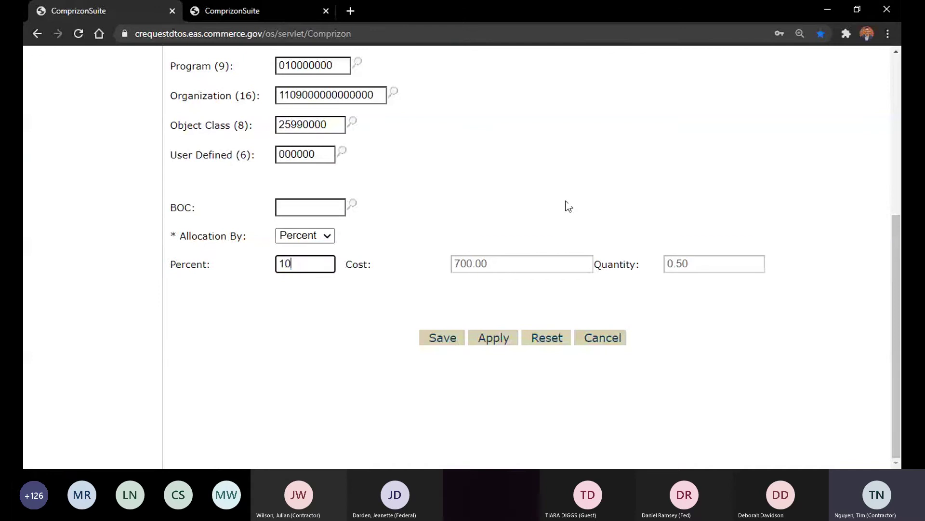
{"action": "left_click", "coordinate": [429, 343]}
Step: Change the fiscal year to 21 in line item 0001's account code for project 0703000 and save it
{"action": "scroll", "coordinate": [416, 337], "scroll_direction": "down", "scroll_amount": 3}
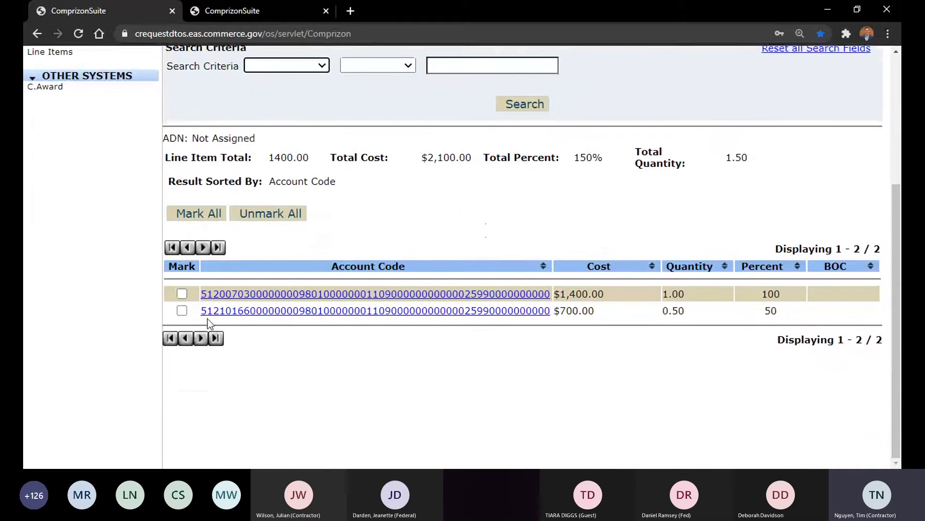
{"action": "left_click", "coordinate": [182, 310]}
{"action": "scroll", "coordinate": [320, 281], "scroll_direction": "up", "scroll_amount": 4}
{"action": "scroll", "coordinate": [268, 289], "scroll_direction": "down", "scroll_amount": 4}
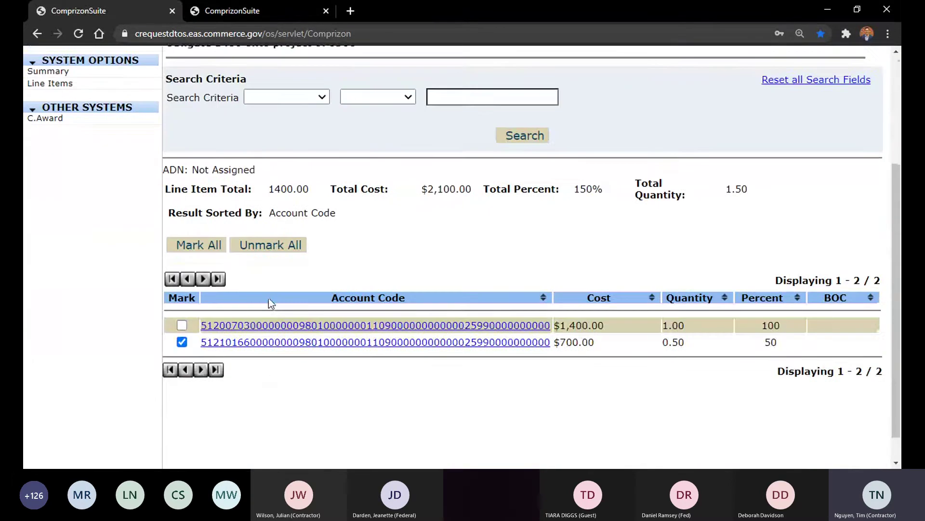
{"action": "left_click", "coordinate": [181, 314]}
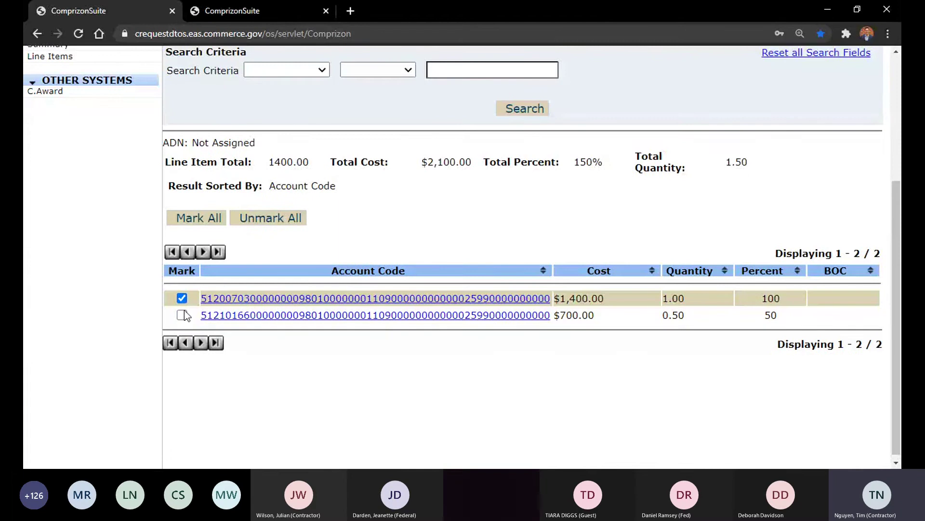
{"action": "scroll", "coordinate": [120, 245], "scroll_direction": "up", "scroll_amount": 4}
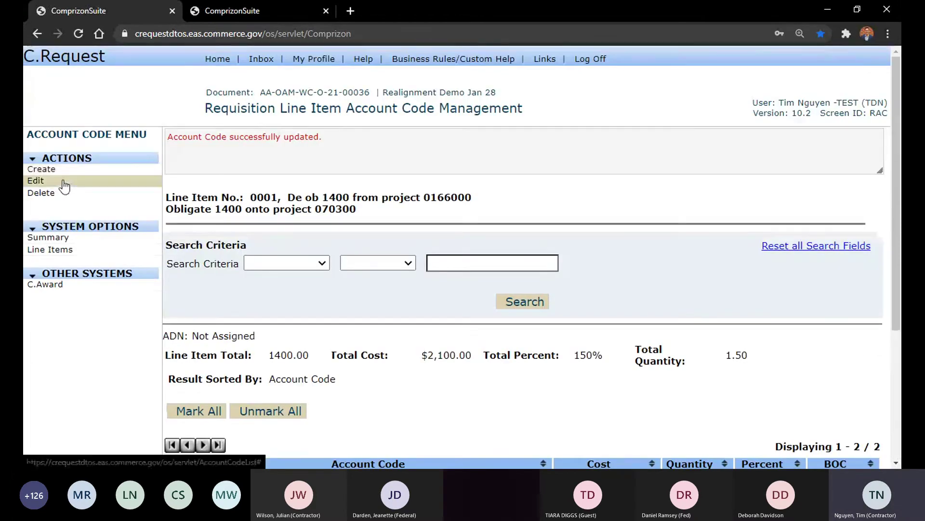
{"action": "left_click", "coordinate": [61, 182]}
{"action": "left_click", "coordinate": [294, 222]}
{"action": "double_click", "coordinate": [294, 221]}
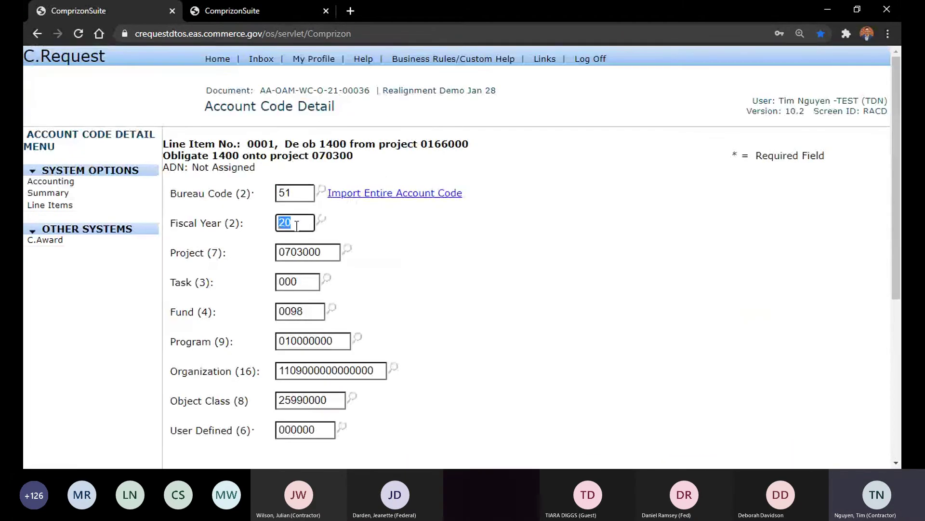
{"action": "type", "text": "21"}
{"action": "scroll", "coordinate": [490, 282], "scroll_direction": "down", "scroll_amount": 4}
{"action": "scroll", "coordinate": [384, 261], "scroll_direction": "up", "scroll_amount": 2}
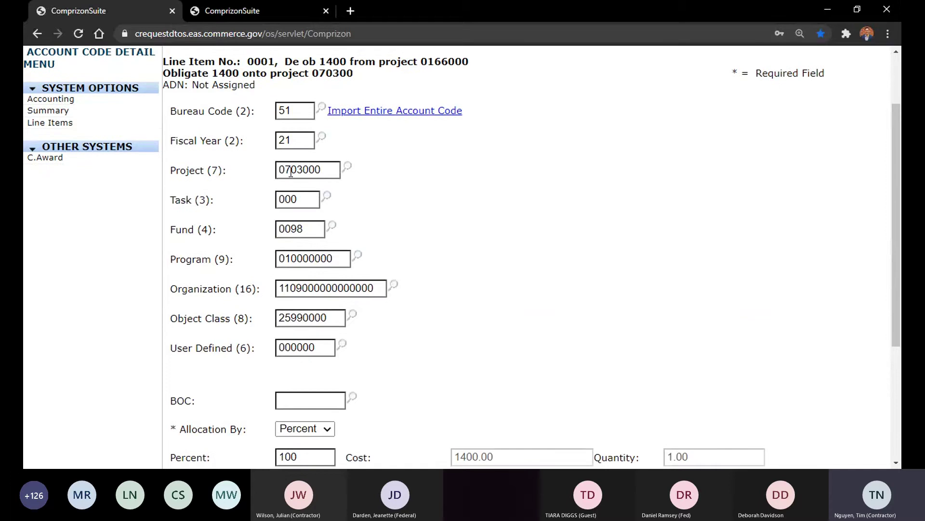
{"action": "scroll", "coordinate": [338, 183], "scroll_direction": "up", "scroll_amount": 1}
{"action": "scroll", "coordinate": [318, 313], "scroll_direction": "down", "scroll_amount": 3}
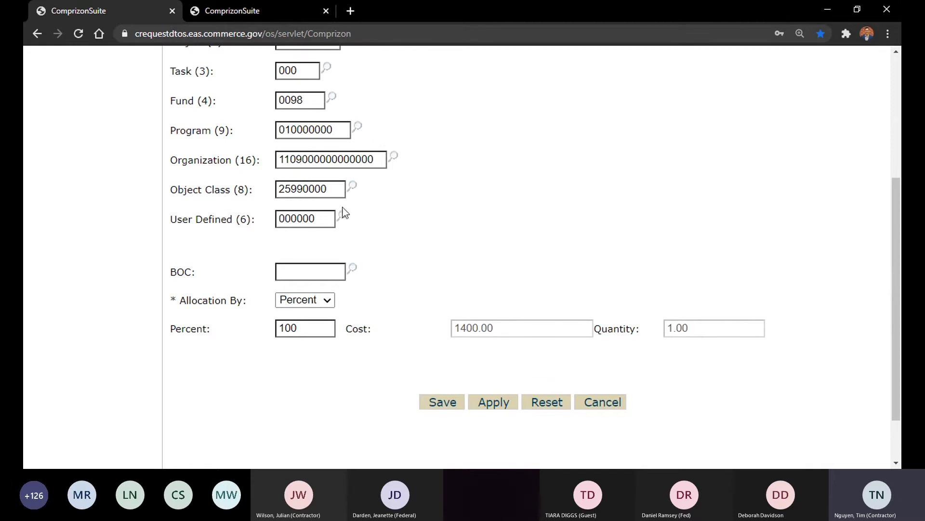
{"action": "scroll", "coordinate": [411, 214], "scroll_direction": "up", "scroll_amount": 1}
{"action": "scroll", "coordinate": [482, 347], "scroll_direction": "down", "scroll_amount": 2}
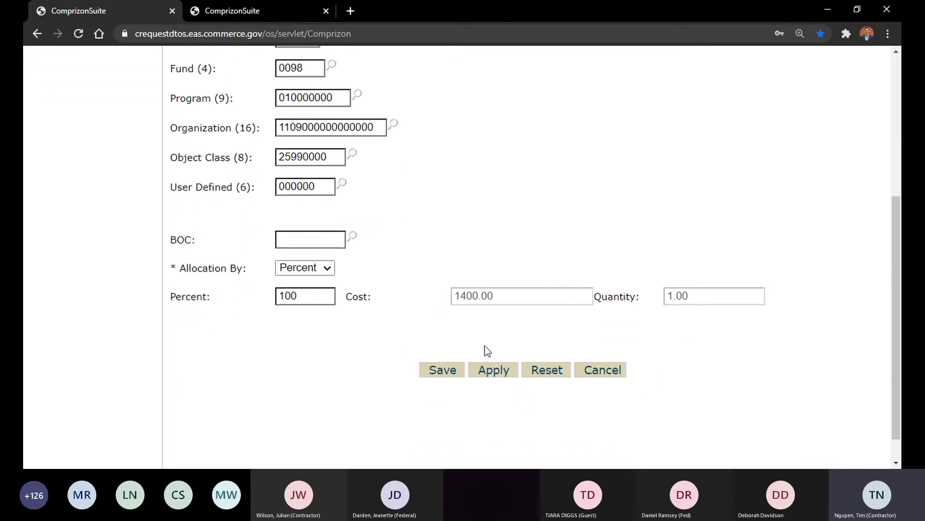
{"action": "left_click", "coordinate": [442, 338]}
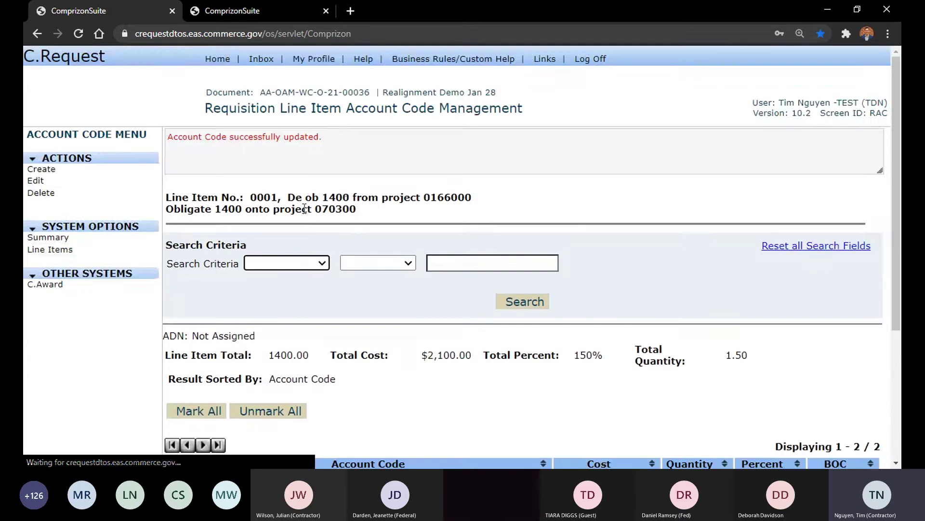
Step: Set the allocation of line item 0001's account code for project 0166000 to 0 percent, apply the change and review the code
{"action": "scroll", "coordinate": [188, 310], "scroll_direction": "down", "scroll_amount": 3}
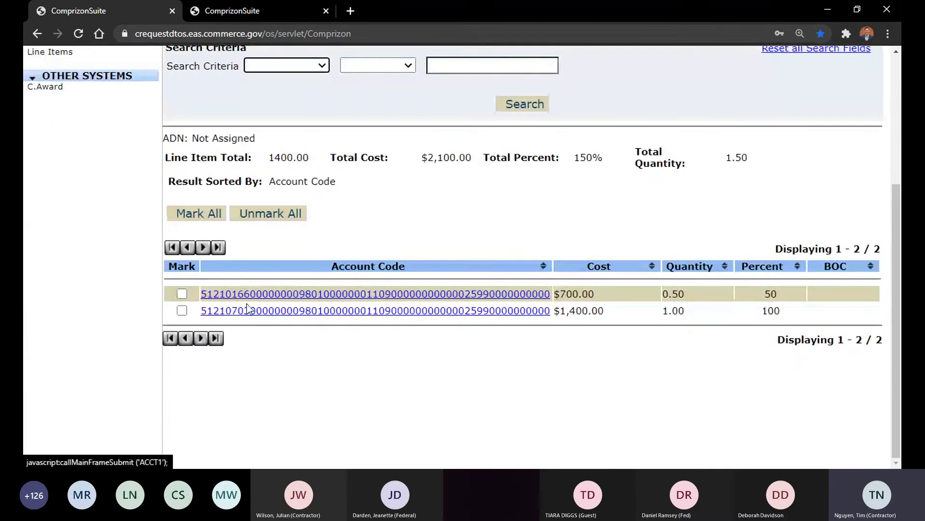
{"action": "left_click", "coordinate": [182, 293]}
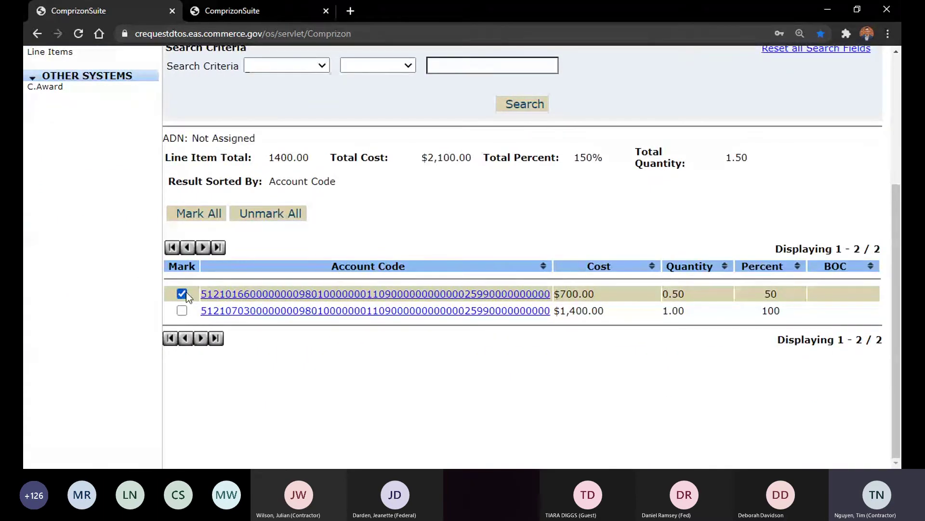
{"action": "scroll", "coordinate": [186, 291], "scroll_direction": "up", "scroll_amount": 5}
{"action": "left_click", "coordinate": [35, 181]}
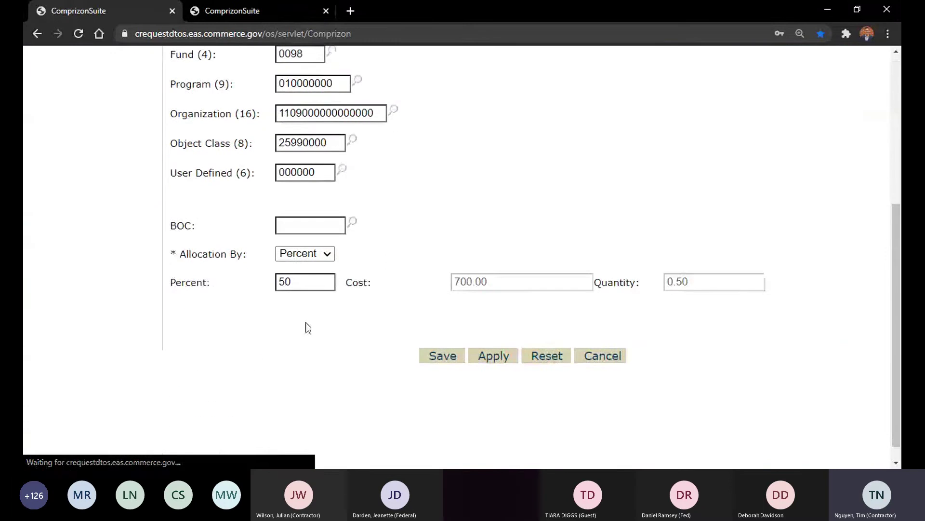
{"action": "left_click_drag", "start_coordinate": [299, 283], "coordinate": [234, 278]}
{"action": "type", "text": "0"}
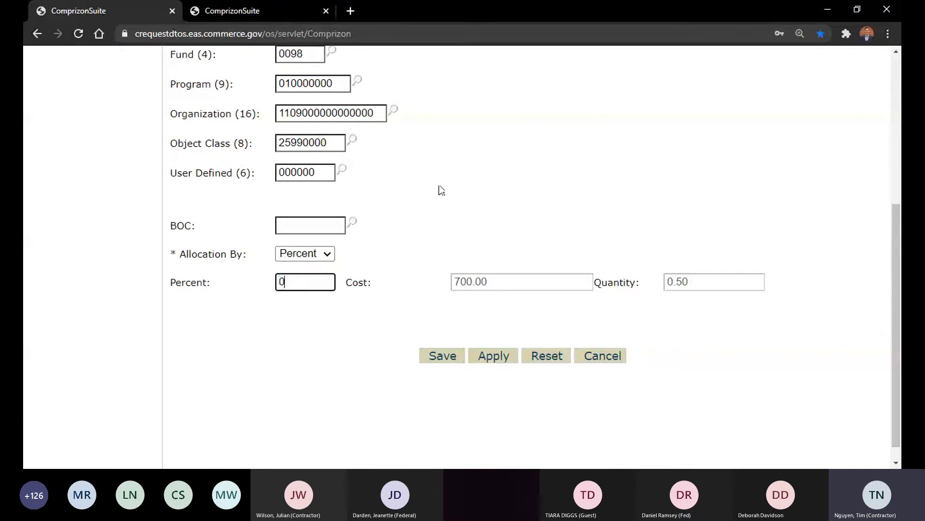
{"action": "scroll", "coordinate": [440, 190], "scroll_direction": "up", "scroll_amount": 5}
{"action": "scroll", "coordinate": [555, 244], "scroll_direction": "down", "scroll_amount": 5}
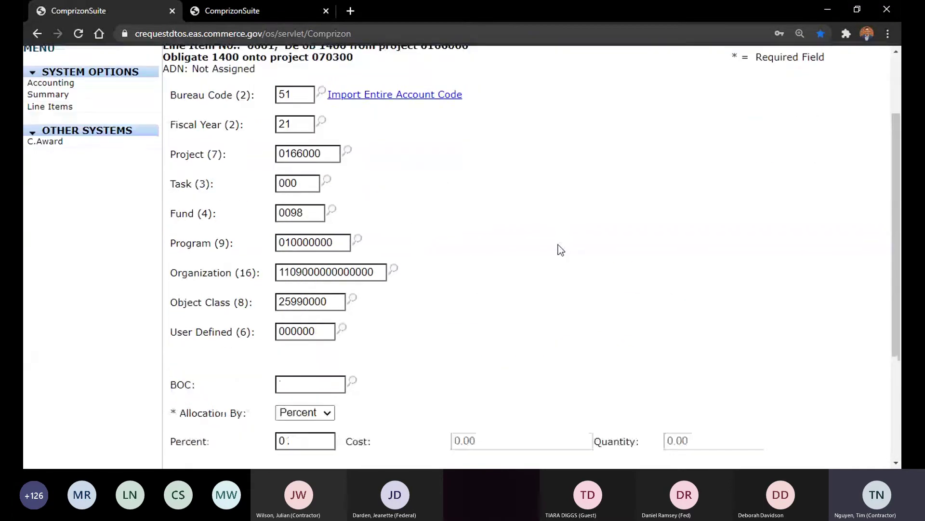
{"action": "left_click", "coordinate": [495, 356]}
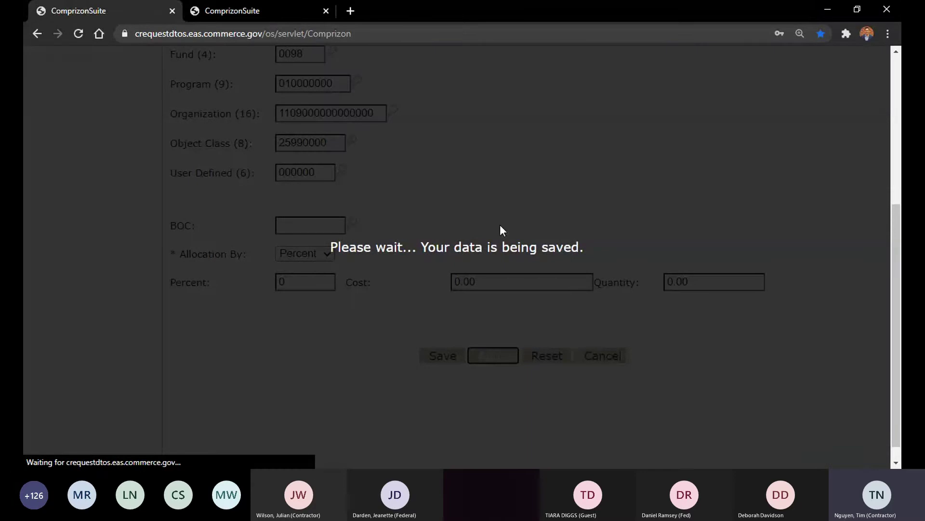
{"action": "scroll", "coordinate": [502, 227], "scroll_direction": "down", "scroll_amount": 4}
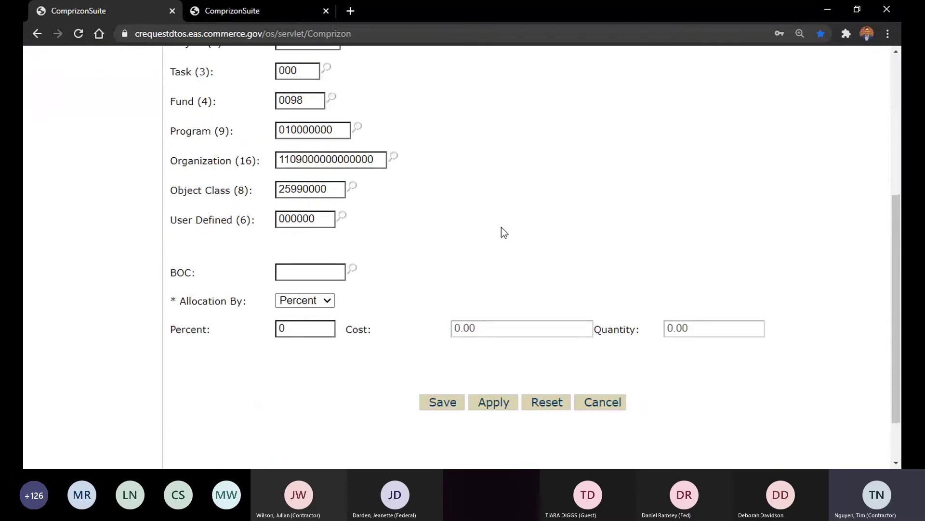
{"action": "scroll", "coordinate": [502, 227], "scroll_direction": "up", "scroll_amount": 5}
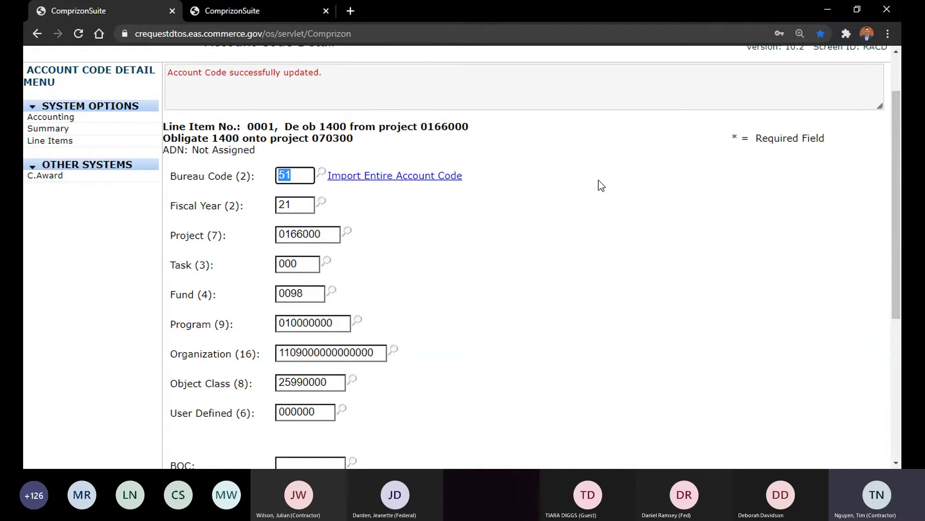
{"action": "scroll", "coordinate": [554, 178], "scroll_direction": "down", "scroll_amount": 5}
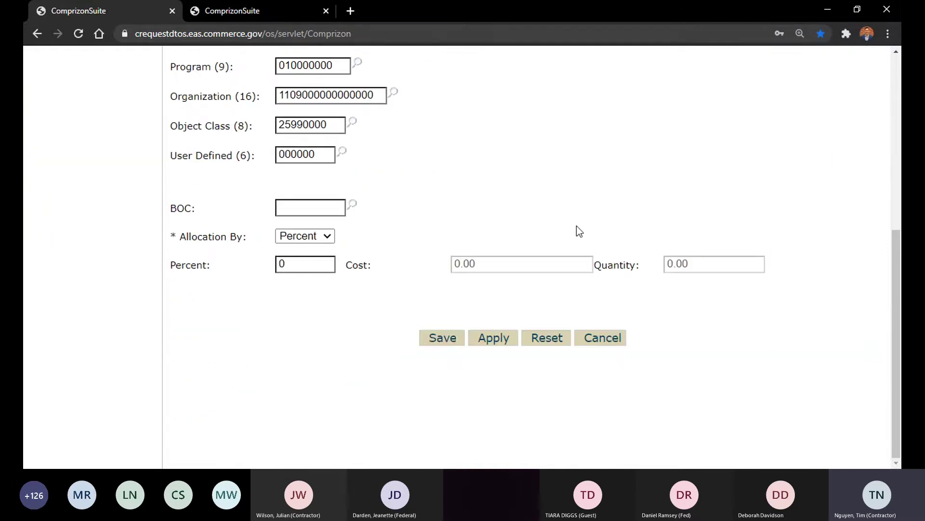
Step: Save line item 0001's account code for project 0166000 and check the de-obligation wording in the line item's description
{"action": "left_click", "coordinate": [441, 338]}
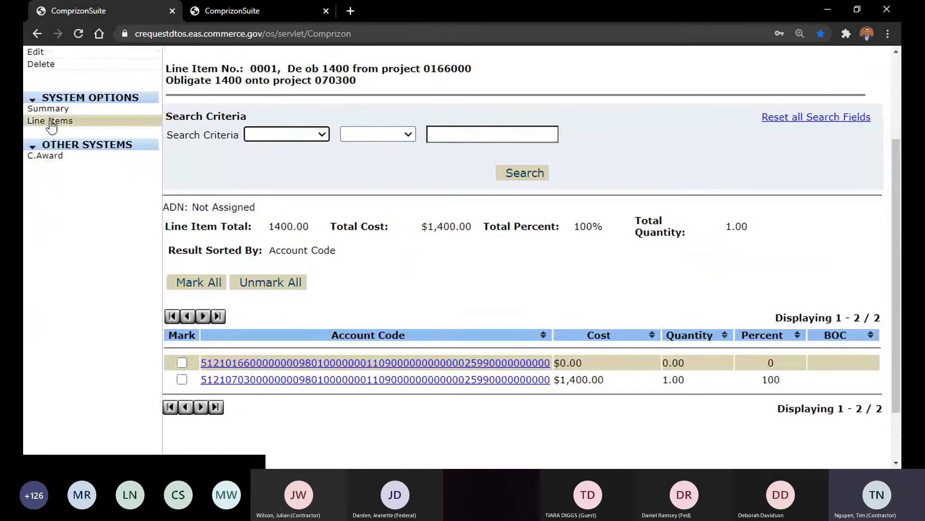
{"action": "left_click", "coordinate": [50, 121]}
{"action": "left_click", "coordinate": [212, 314]}
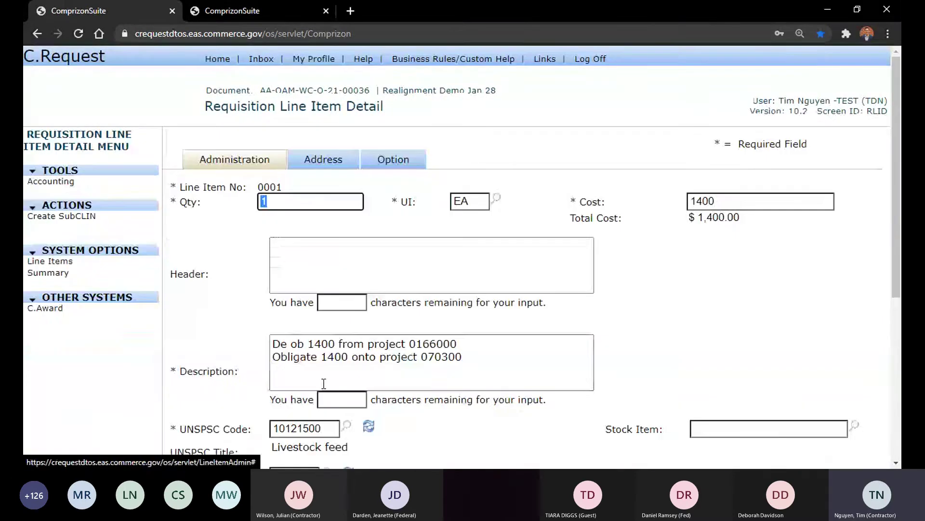
{"action": "left_click_drag", "start_coordinate": [460, 344], "coordinate": [395, 343]}
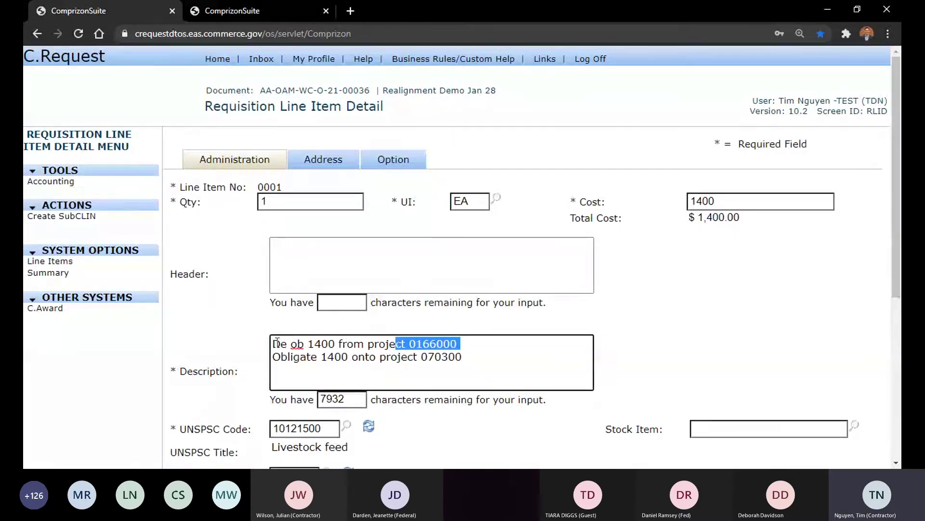
{"action": "left_click_drag", "start_coordinate": [308, 344], "coordinate": [338, 344]}
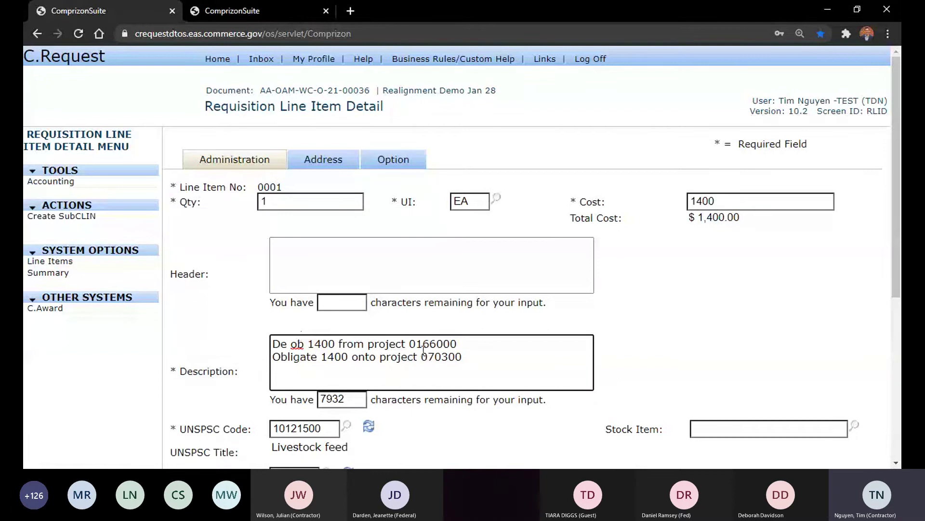
{"action": "left_click_drag", "start_coordinate": [459, 344], "coordinate": [409, 344]}
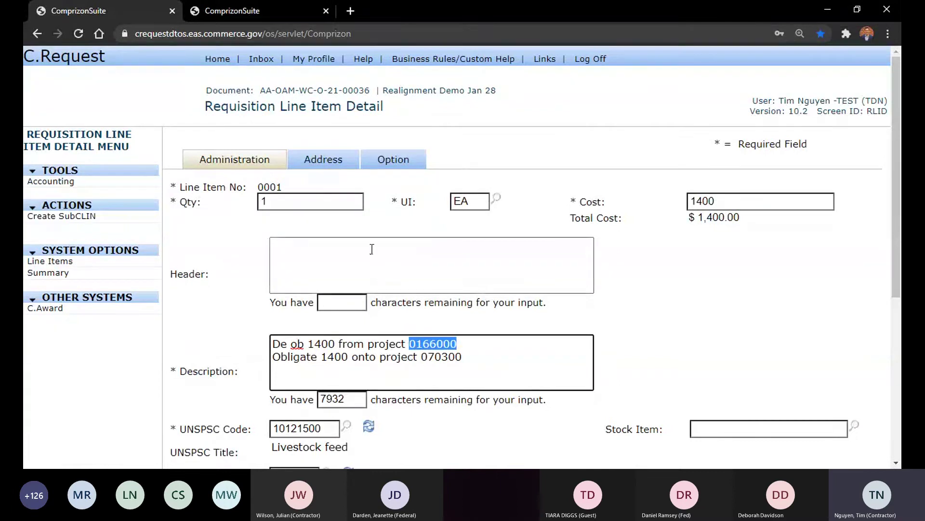
{"action": "left_click", "coordinate": [226, 248]}
Step: Delete the account code for project 0166000 from line item 0001
{"action": "left_click", "coordinate": [74, 181]}
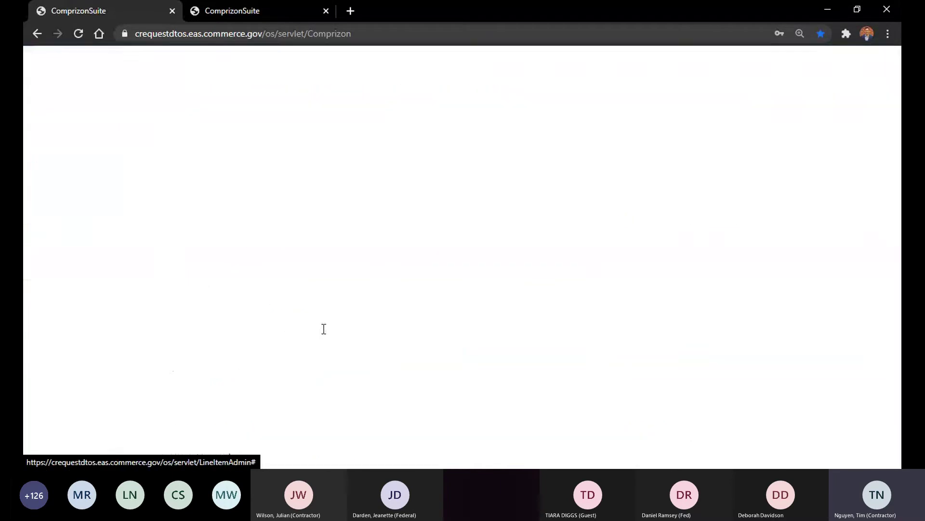
{"action": "scroll", "coordinate": [293, 356], "scroll_direction": "down", "scroll_amount": 2}
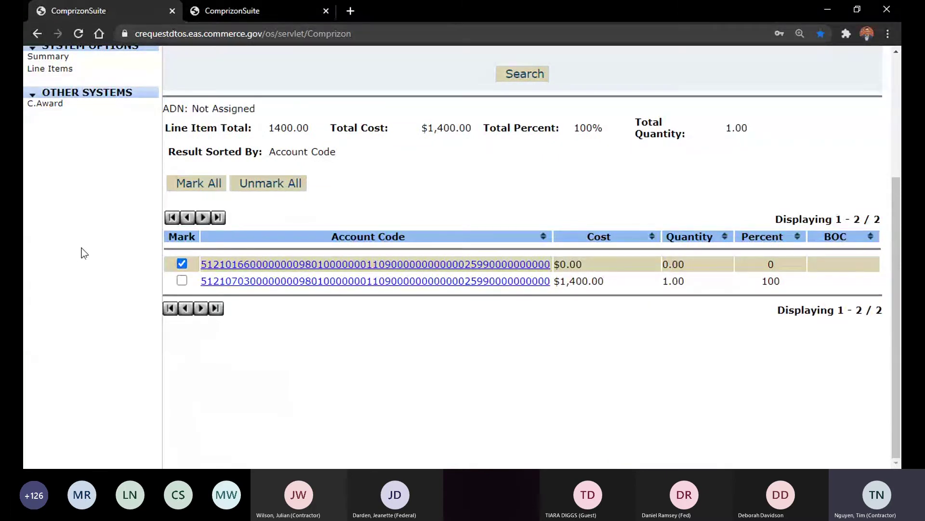
{"action": "scroll", "coordinate": [84, 252], "scroll_direction": "up", "scroll_amount": 3}
{"action": "left_click", "coordinate": [62, 147]}
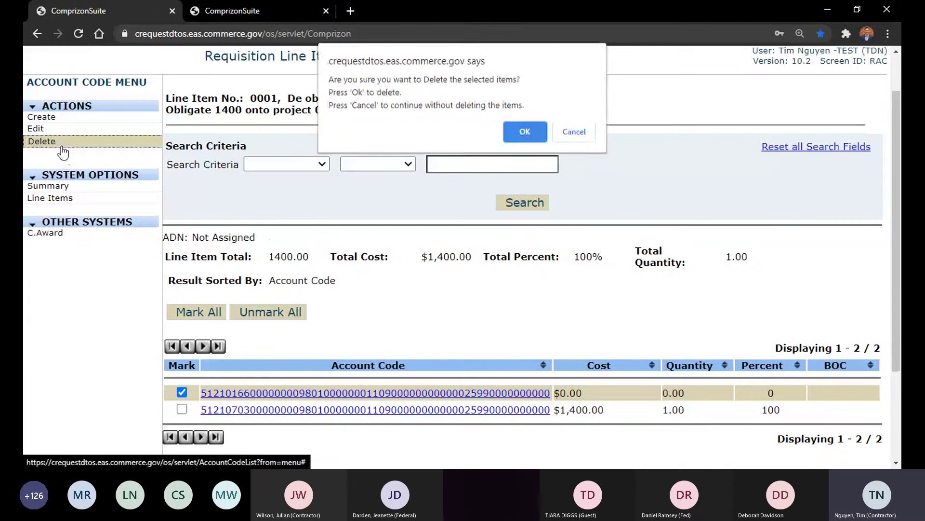
{"action": "left_click", "coordinate": [524, 131]}
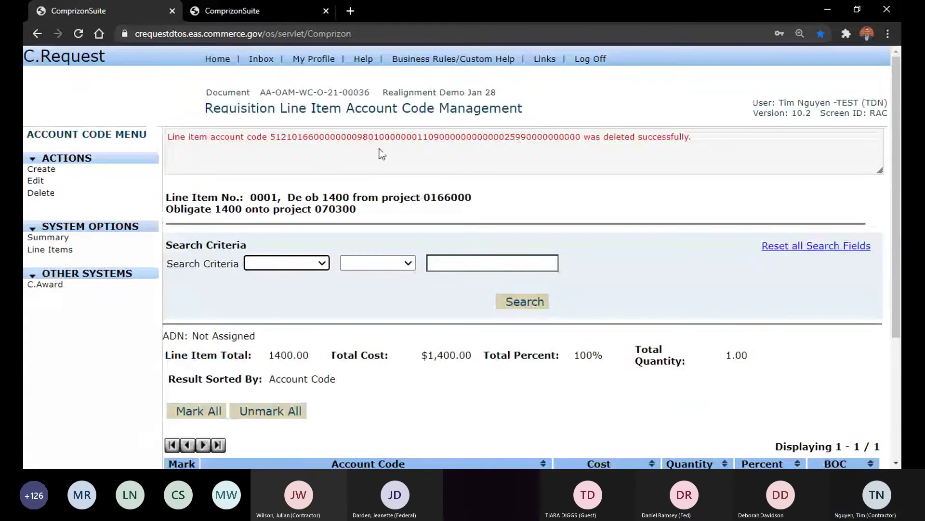
{"action": "left_click", "coordinate": [54, 251]}
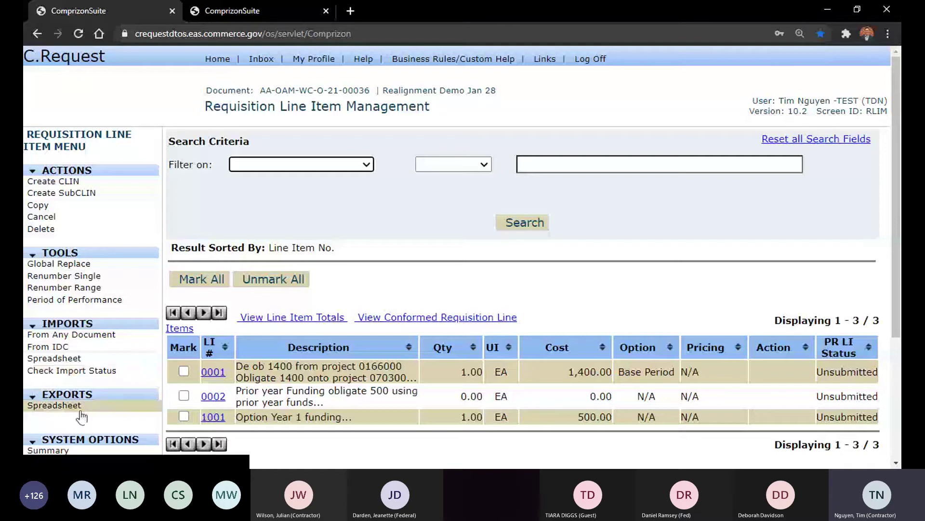
{"action": "left_click", "coordinate": [214, 396]}
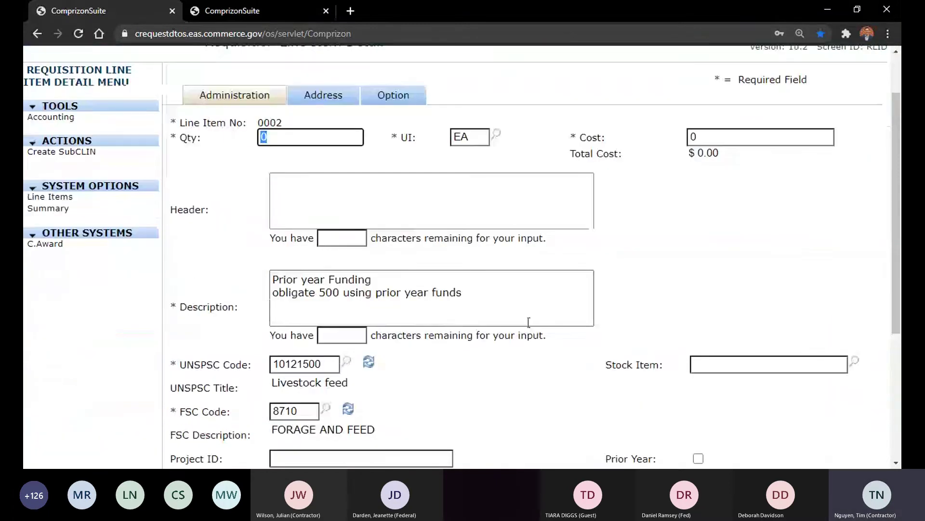
{"action": "left_click", "coordinate": [527, 320]}
{"action": "key", "text": "Delete"}
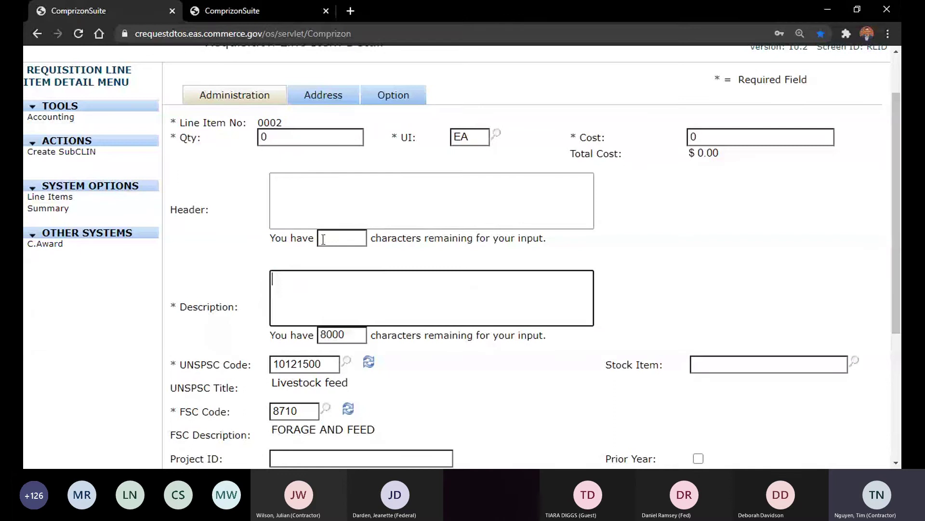
{"action": "left_click", "coordinate": [62, 209]}
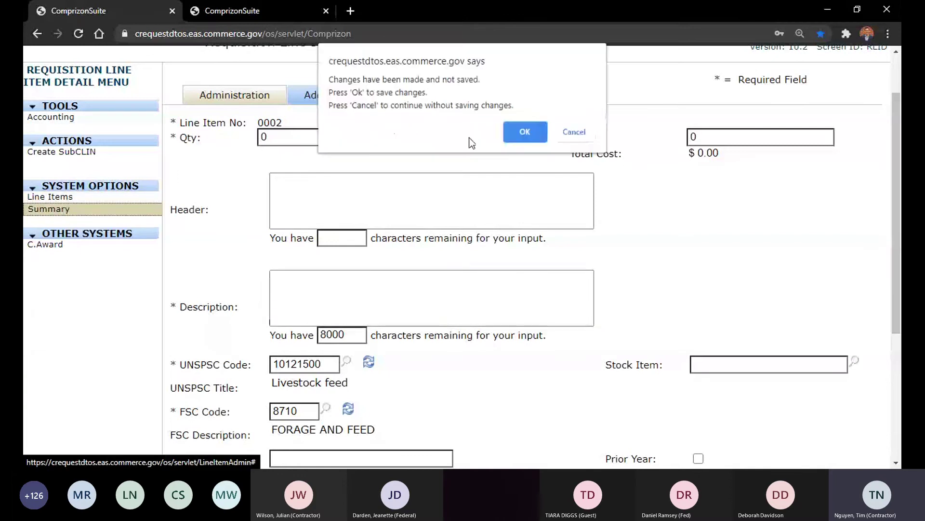
{"action": "left_click", "coordinate": [575, 132]}
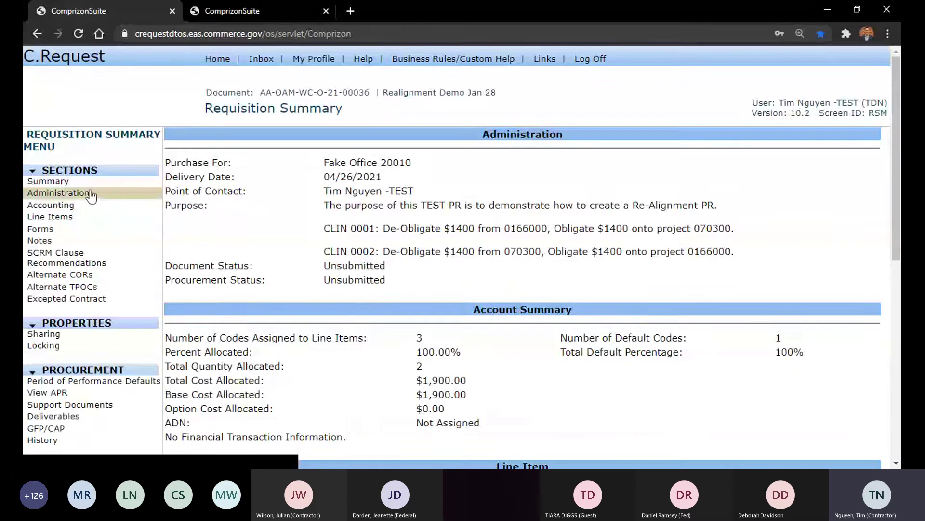
Step: Copy the CLIN 0002 de-obligation and obligation text from the purpose in the requisition's administration details
{"action": "scroll", "coordinate": [299, 337], "scroll_direction": "down", "scroll_amount": 6}
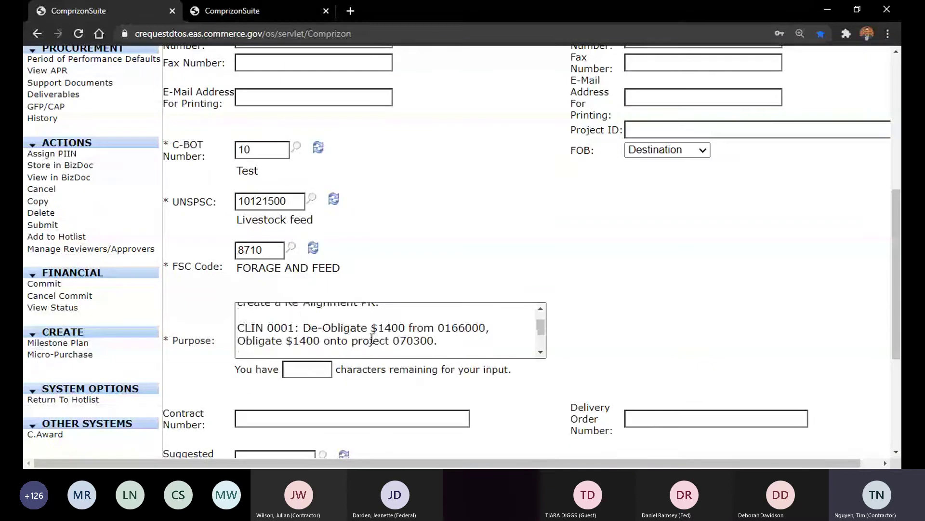
{"action": "scroll", "coordinate": [386, 333], "scroll_direction": "down", "scroll_amount": 2}
{"action": "left_click_drag", "start_coordinate": [414, 337], "coordinate": [238, 338]}
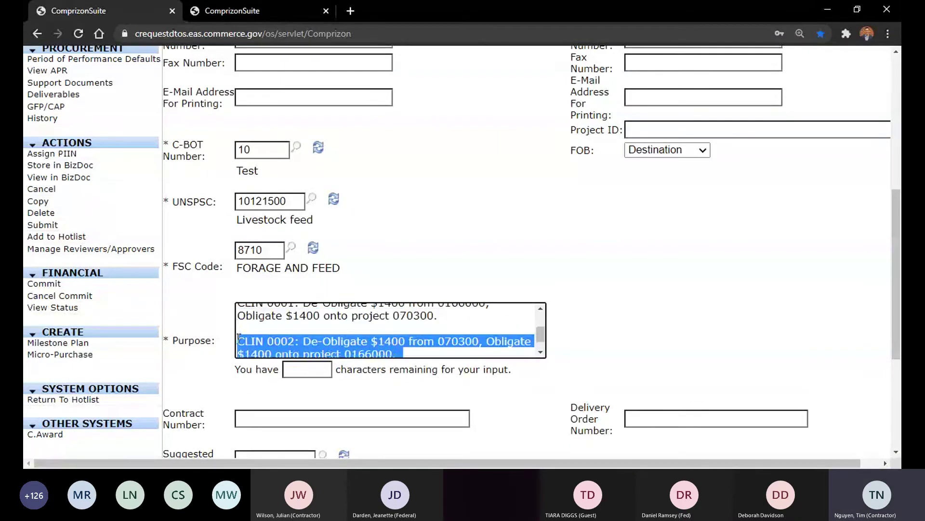
Step: Replace line item 0002's description with the copied CLIN 0002 text and set its quantity to 1
{"action": "scroll", "coordinate": [113, 178], "scroll_direction": "up", "scroll_amount": 5}
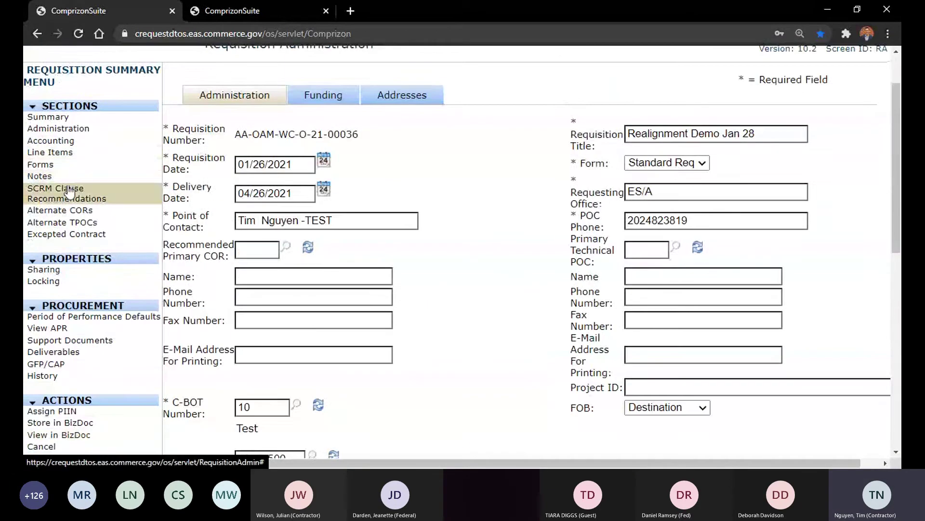
{"action": "left_click", "coordinate": [53, 152]}
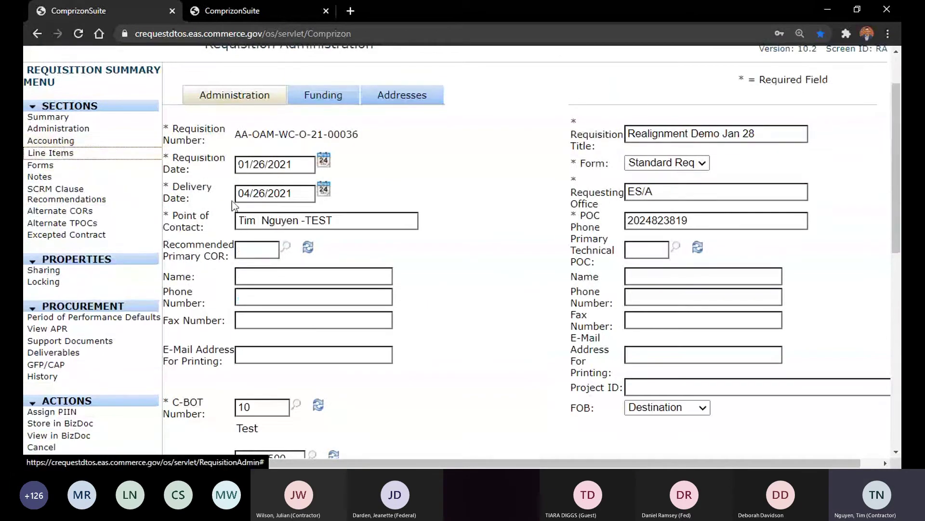
{"action": "left_click", "coordinate": [65, 152]}
{"action": "scroll", "coordinate": [202, 226], "scroll_direction": "down", "scroll_amount": 3}
{"action": "left_click", "coordinate": [213, 268]}
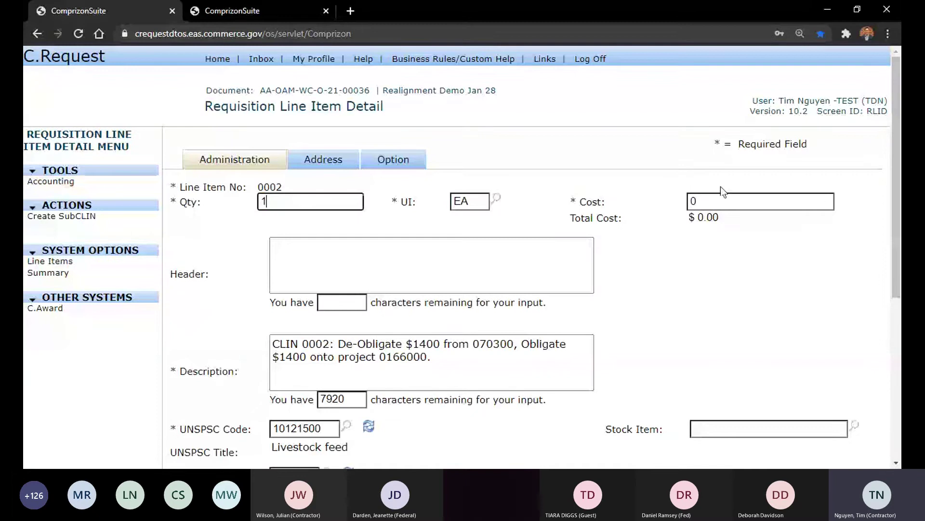
Step: Set line item 0002's cost to 1400 and apply the line item changes
{"action": "left_click", "coordinate": [723, 202]}
{"action": "type", "text": "1400"}
{"action": "key", "text": "Tab"}
{"action": "scroll", "coordinate": [618, 225], "scroll_direction": "down", "scroll_amount": 1}
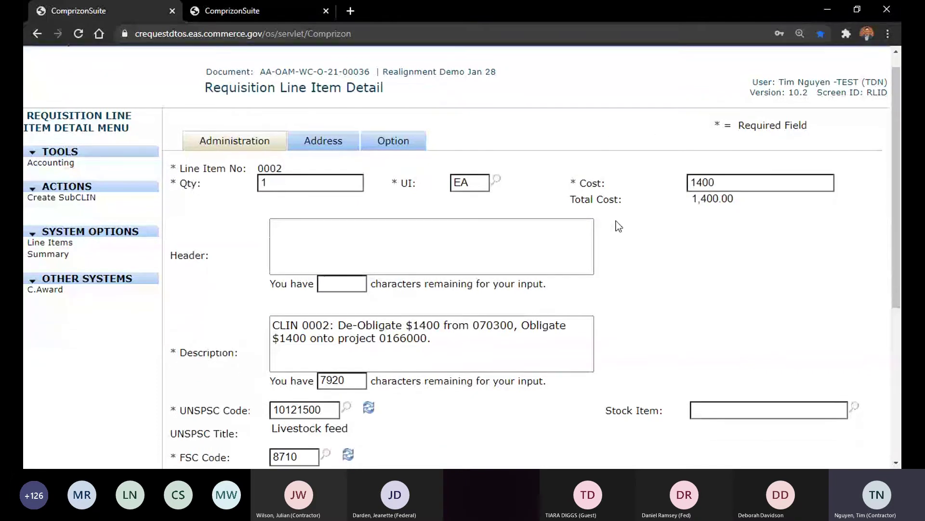
{"action": "scroll", "coordinate": [618, 226], "scroll_direction": "down", "scroll_amount": 5}
{"action": "left_click", "coordinate": [504, 362]}
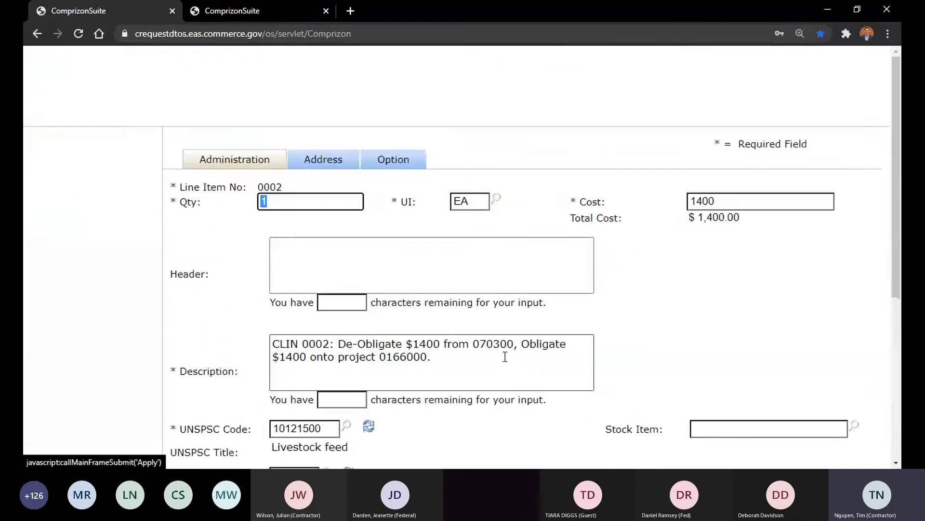
Step: Change the fiscal year to 21 in line item 0002's account code for project 0166000 and save it
{"action": "scroll", "coordinate": [553, 266], "scroll_direction": "down", "scroll_amount": 1}
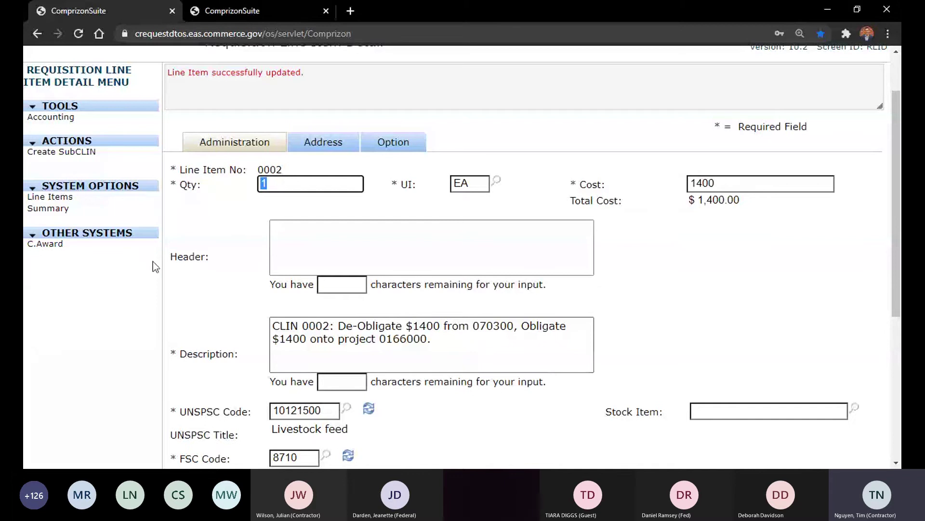
{"action": "scroll", "coordinate": [48, 121], "scroll_direction": "up", "scroll_amount": 1}
{"action": "left_click", "coordinate": [51, 182]}
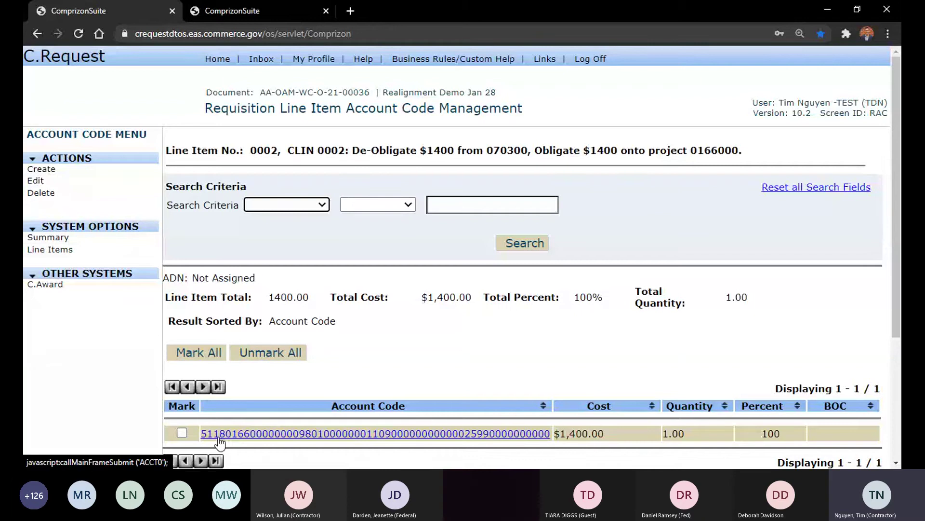
{"action": "left_click", "coordinate": [181, 432]}
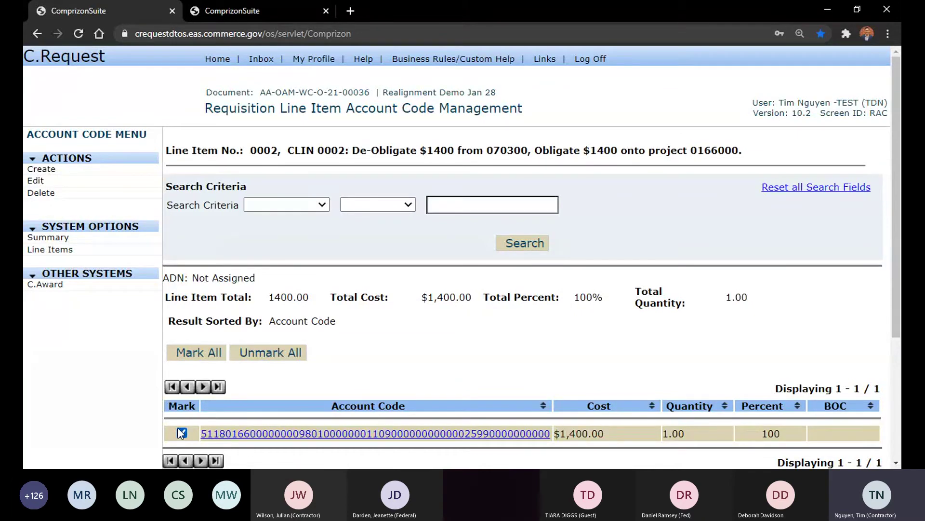
{"action": "left_click", "coordinate": [35, 180]}
{"action": "key", "text": "Tab"}
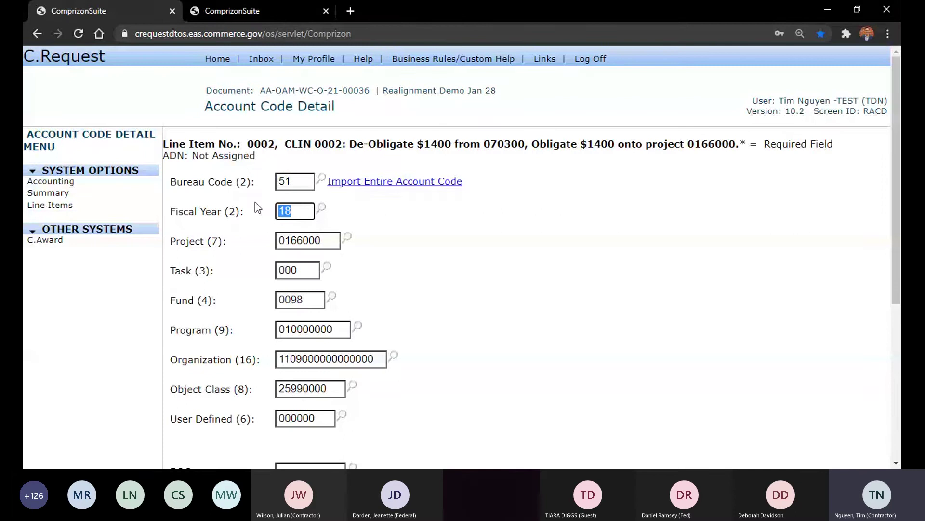
{"action": "type", "text": "21"}
{"action": "left_click", "coordinate": [525, 267]}
{"action": "scroll", "coordinate": [524, 244], "scroll_direction": "down", "scroll_amount": 5}
{"action": "scroll", "coordinate": [523, 235], "scroll_direction": "up", "scroll_amount": 5}
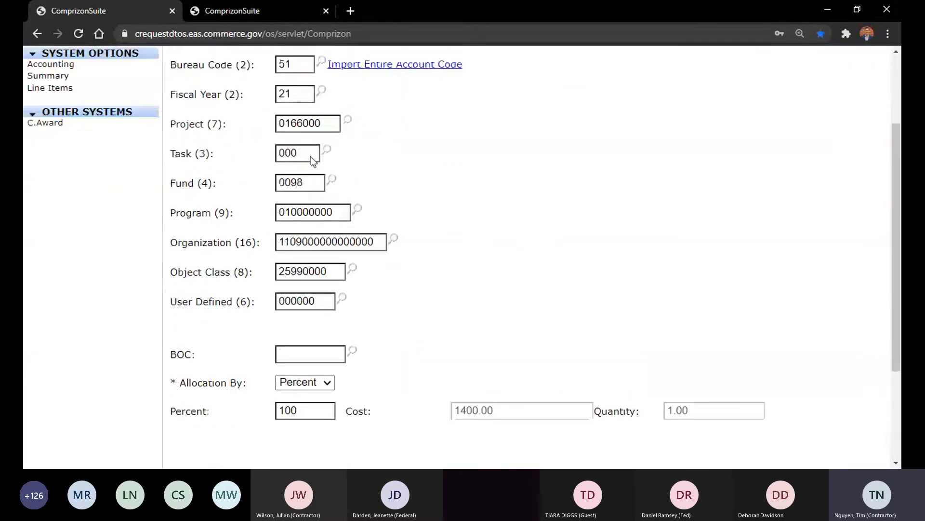
{"action": "scroll", "coordinate": [365, 159], "scroll_direction": "down", "scroll_amount": 5}
{"action": "left_click", "coordinate": [457, 346]}
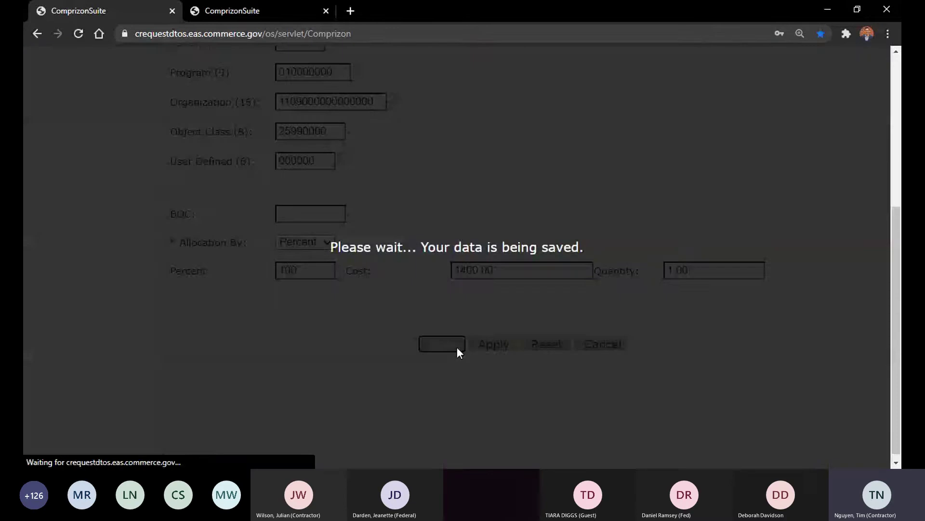
{"action": "scroll", "coordinate": [556, 275], "scroll_direction": "down", "scroll_amount": 4}
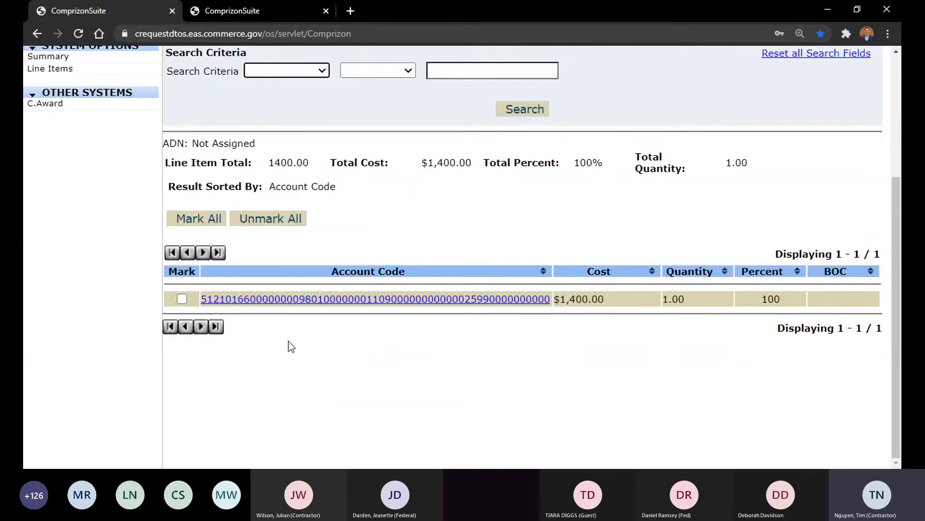
Step: Delete the Option Year 1 funding line item 1001 from the requisition
{"action": "scroll", "coordinate": [258, 310], "scroll_direction": "up", "scroll_amount": 3}
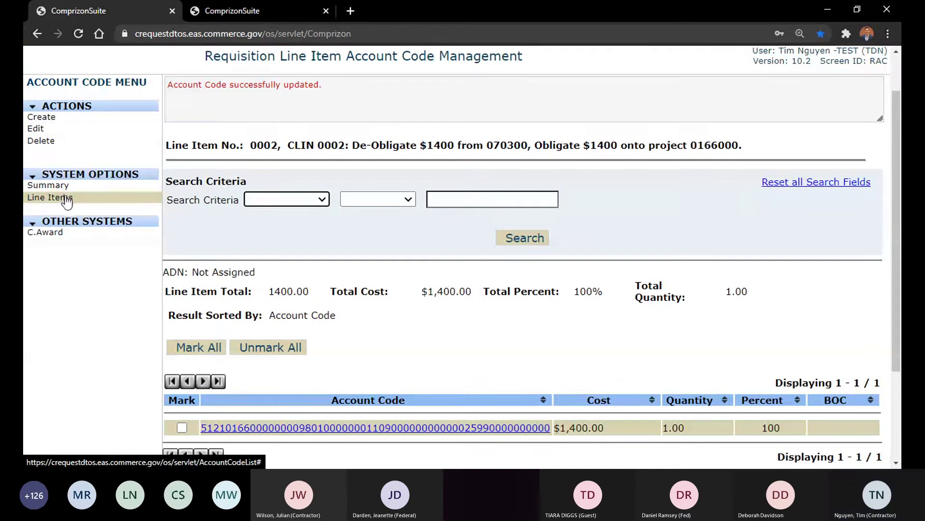
{"action": "left_click", "coordinate": [67, 199]}
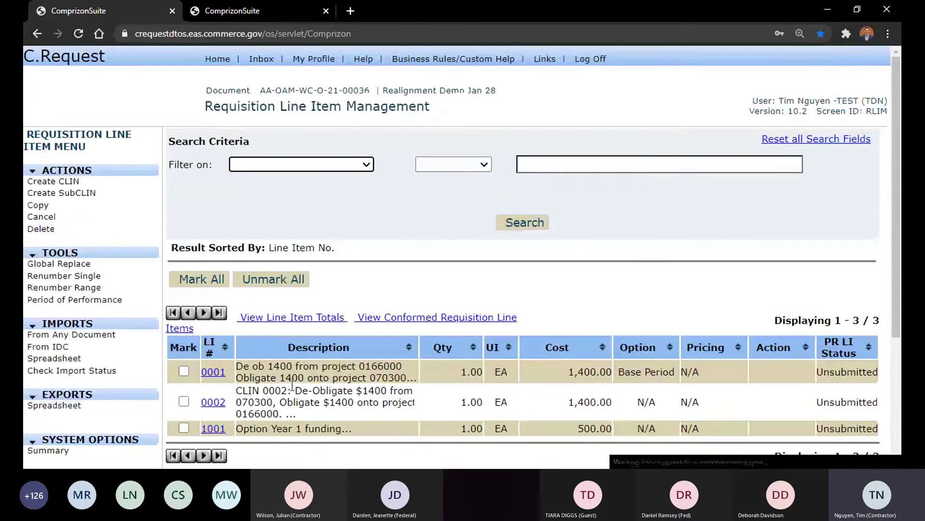
{"action": "scroll", "coordinate": [292, 384], "scroll_direction": "down", "scroll_amount": 2}
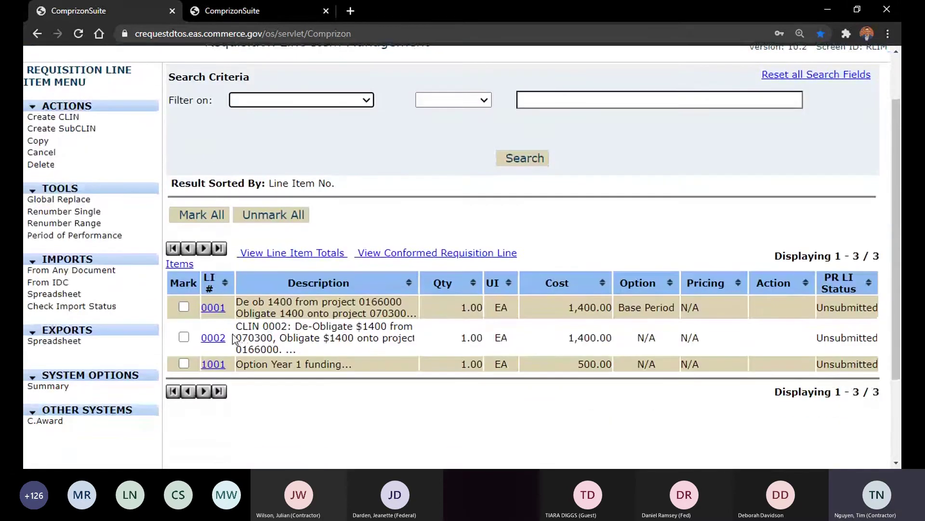
{"action": "double_click", "coordinate": [272, 337]}
{"action": "left_click", "coordinate": [284, 344]}
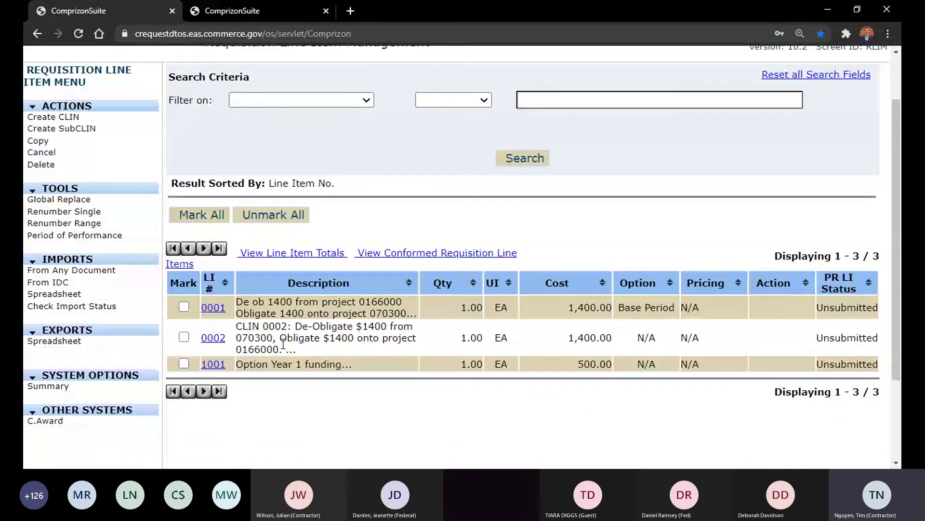
{"action": "left_click_drag", "start_coordinate": [237, 348], "coordinate": [182, 367]}
{"action": "left_click", "coordinate": [184, 363]}
{"action": "scroll", "coordinate": [145, 347], "scroll_direction": "up", "scroll_amount": 2}
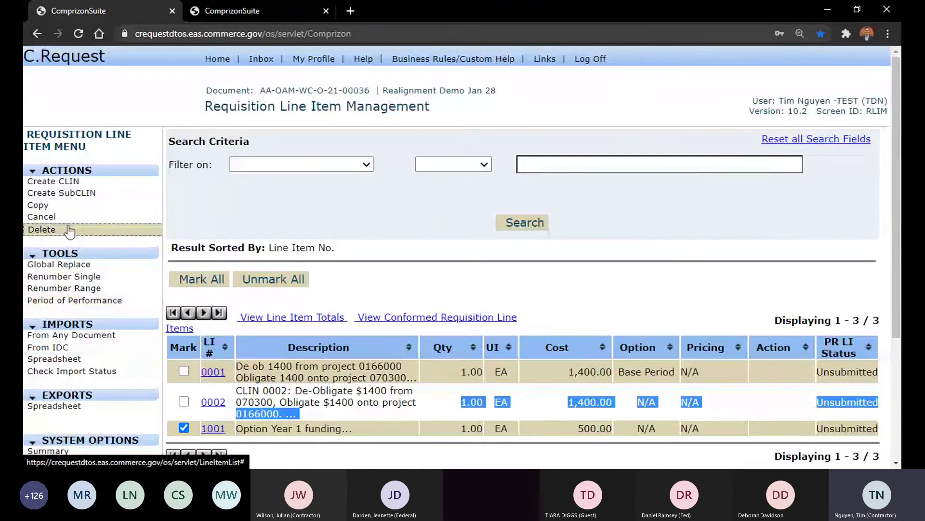
{"action": "left_click", "coordinate": [71, 230]}
{"action": "left_click", "coordinate": [514, 130]}
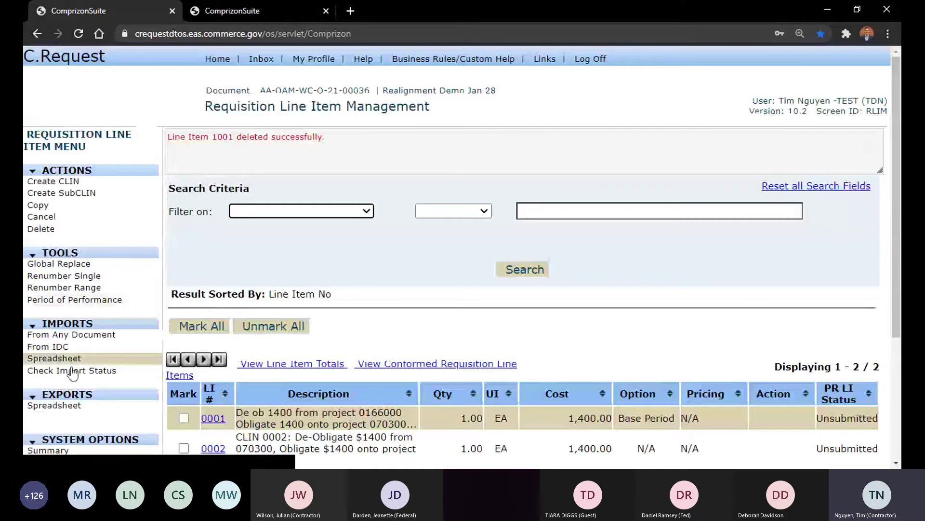
{"action": "scroll", "coordinate": [193, 289], "scroll_direction": "down", "scroll_amount": 3}
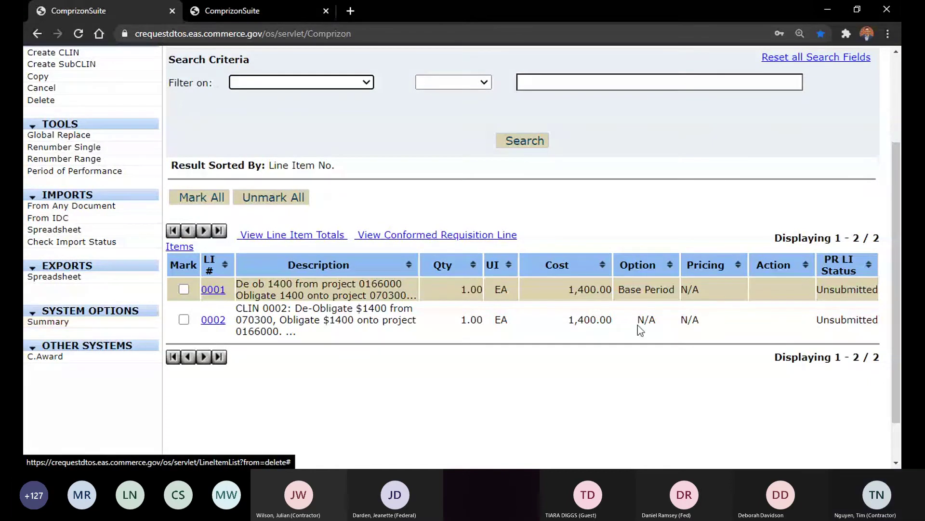
Step: Clear the Base Period option on line item 0001 so that its option is blank
{"action": "left_click_drag", "start_coordinate": [665, 290], "coordinate": [634, 288]}
{"action": "left_click", "coordinate": [637, 285]}
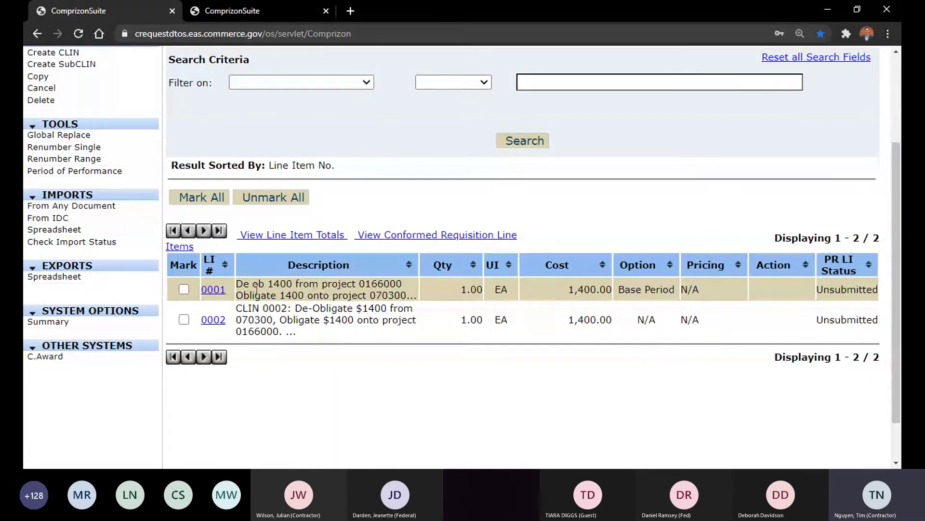
{"action": "left_click", "coordinate": [213, 289]}
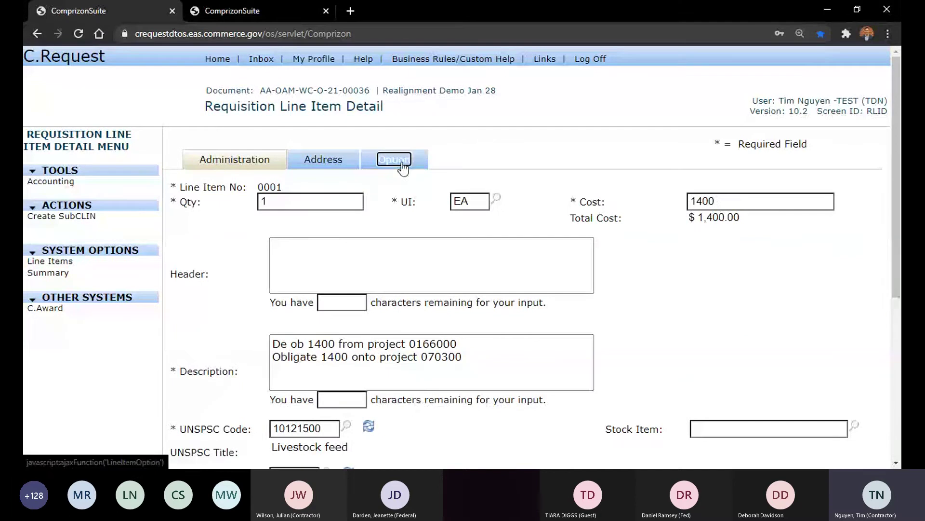
{"action": "left_click", "coordinate": [401, 163]}
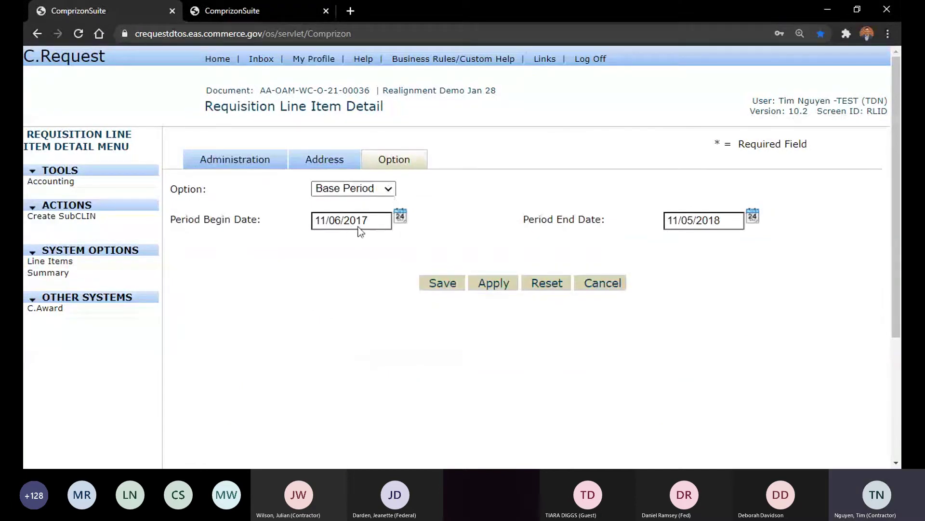
{"action": "left_click", "coordinate": [332, 204]}
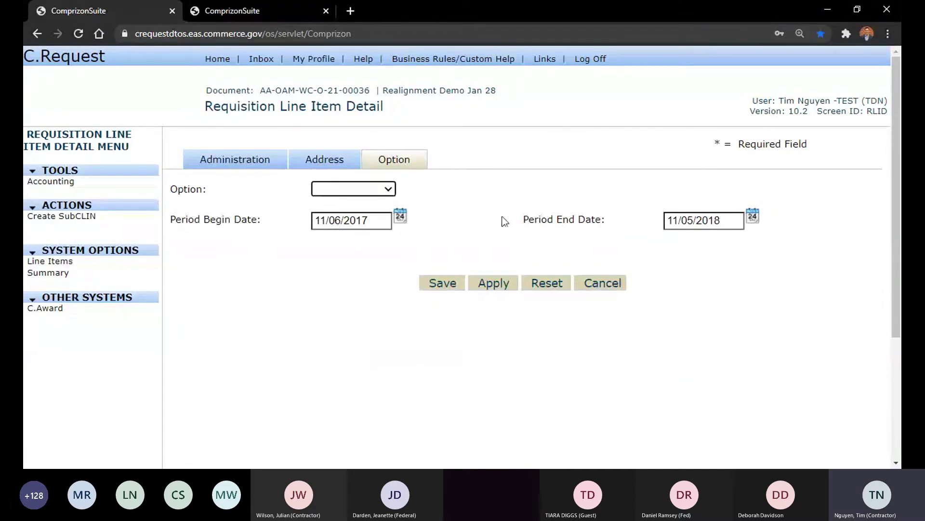
{"action": "left_click", "coordinate": [501, 222]}
Step: Remove line item 0001's period begin and end dates and save the line item
{"action": "left_click_drag", "start_coordinate": [377, 222], "coordinate": [310, 213]}
{"action": "key", "text": "Delete"}
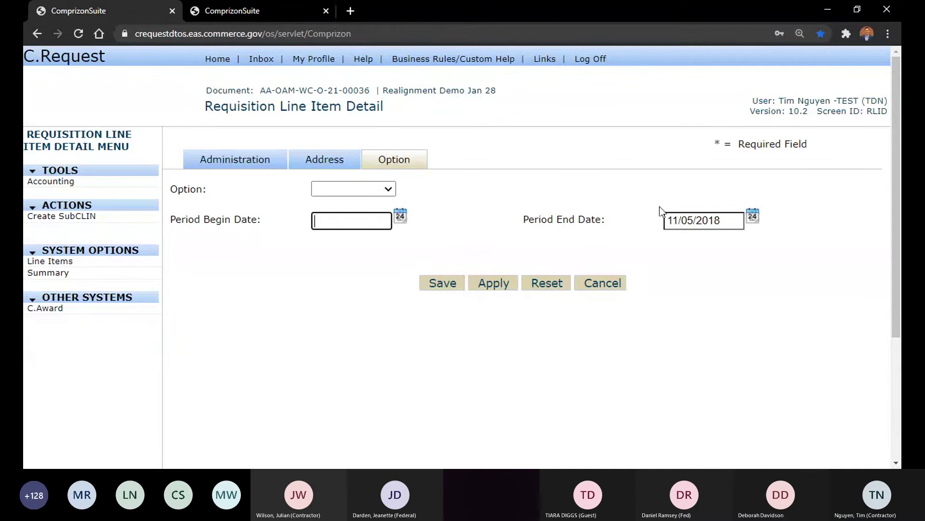
{"action": "left_click_drag", "start_coordinate": [739, 222], "coordinate": [645, 225]}
{"action": "key", "text": "Delete"}
{"action": "left_click", "coordinate": [442, 285]}
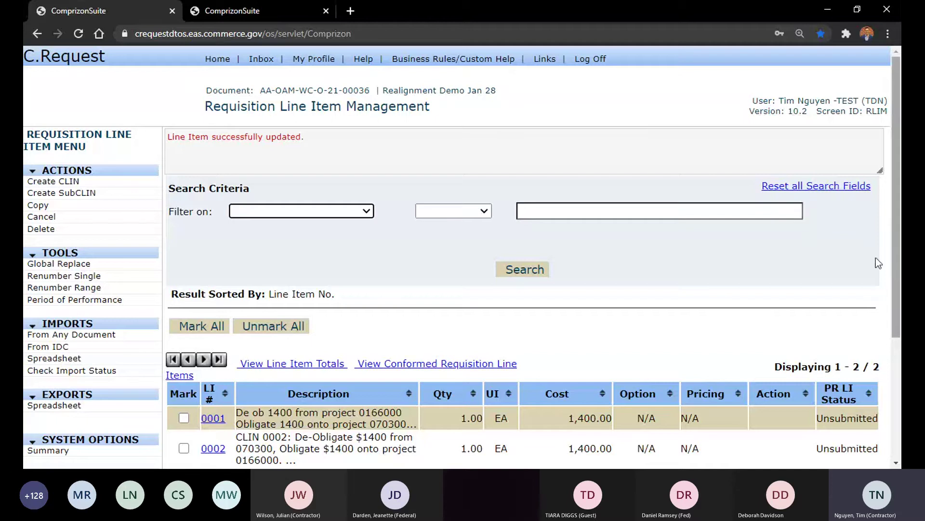
{"action": "left_click", "coordinate": [744, 156]}
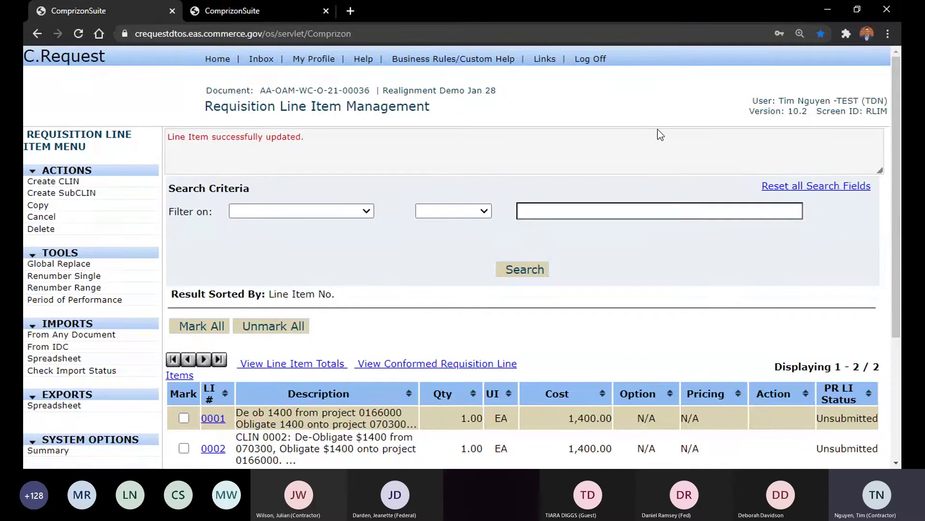
Step: Set line item 0001's quantity and cost to 0 and save the line item
{"action": "scroll", "coordinate": [658, 134], "scroll_direction": "down", "scroll_amount": 4}
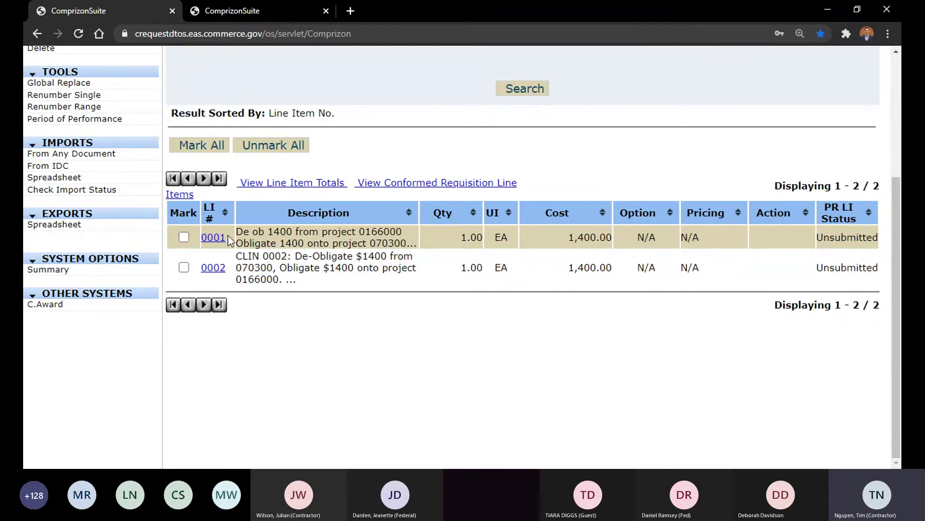
{"action": "left_click", "coordinate": [213, 237]}
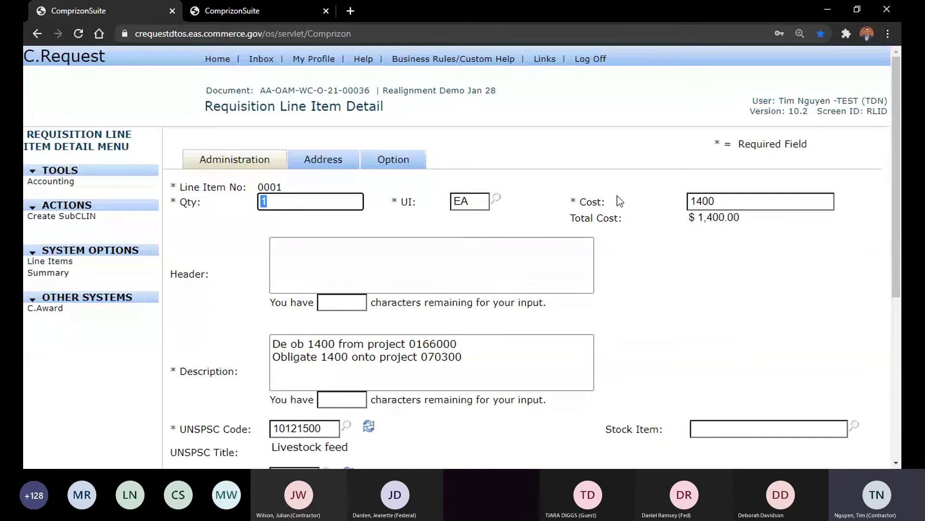
{"action": "type", "text": "0"}
{"action": "double_click", "coordinate": [735, 200]}
{"action": "type", "text": "0"}
{"action": "scroll", "coordinate": [605, 268], "scroll_direction": "down", "scroll_amount": 5}
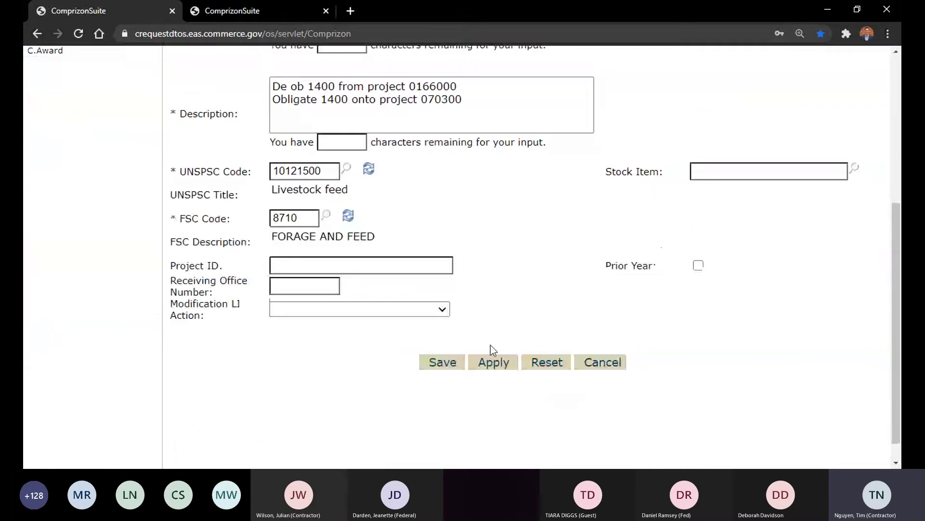
{"action": "left_click", "coordinate": [459, 361]}
{"action": "scroll", "coordinate": [479, 352], "scroll_direction": "down", "scroll_amount": 4}
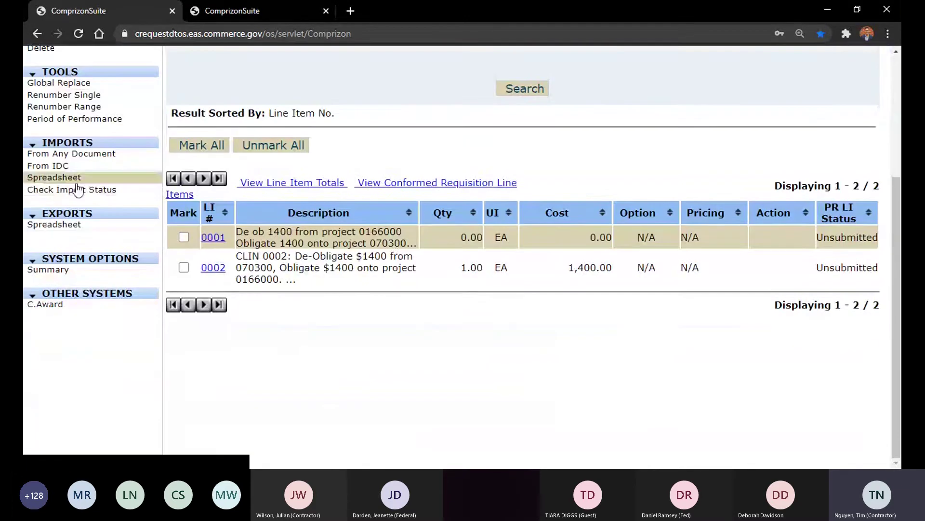
Step: Set line item 0002's quantity and cost to 0 and save the line item
{"action": "left_click", "coordinate": [219, 270]}
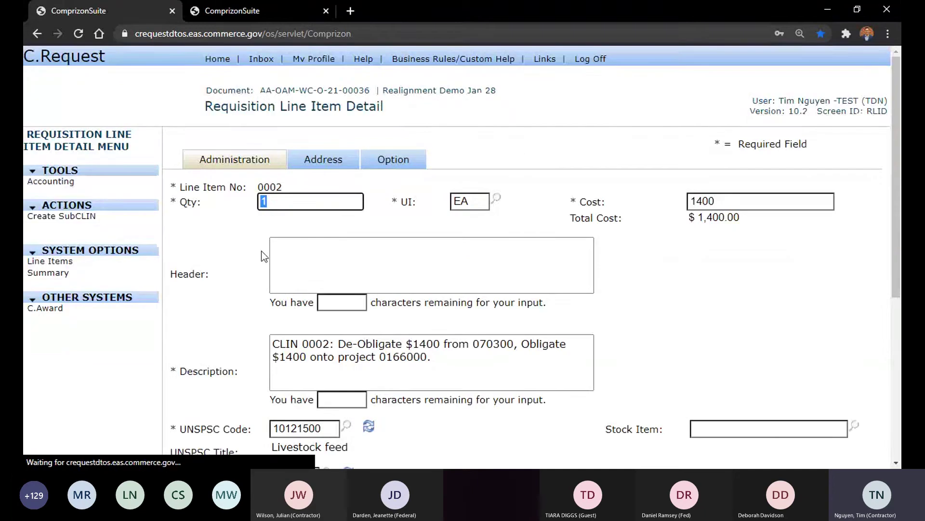
{"action": "type", "text": "0"}
{"action": "left_click_drag", "start_coordinate": [673, 98], "coordinate": [687, 124]}
{"action": "left_click_drag", "start_coordinate": [725, 201], "coordinate": [587, 184]}
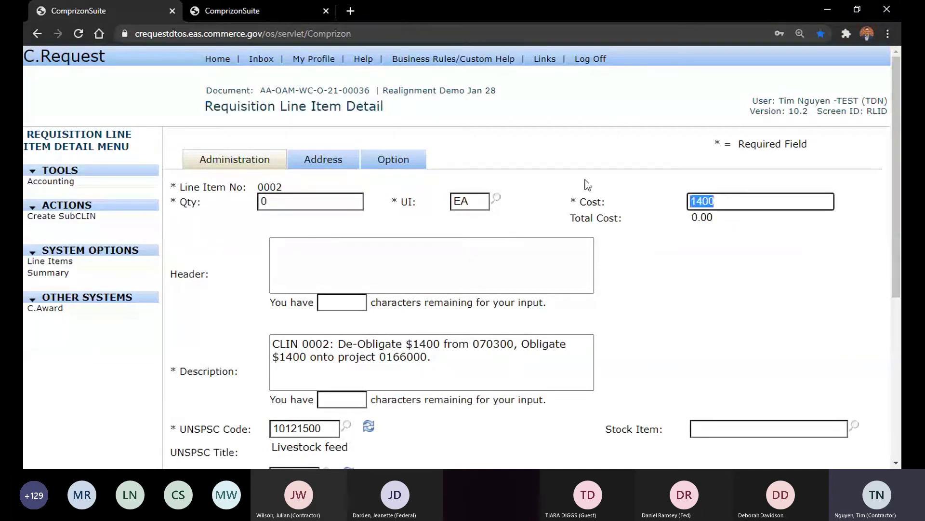
{"action": "type", "text": "0"}
{"action": "left_click", "coordinate": [632, 127]}
{"action": "scroll", "coordinate": [534, 196], "scroll_direction": "down", "scroll_amount": 5}
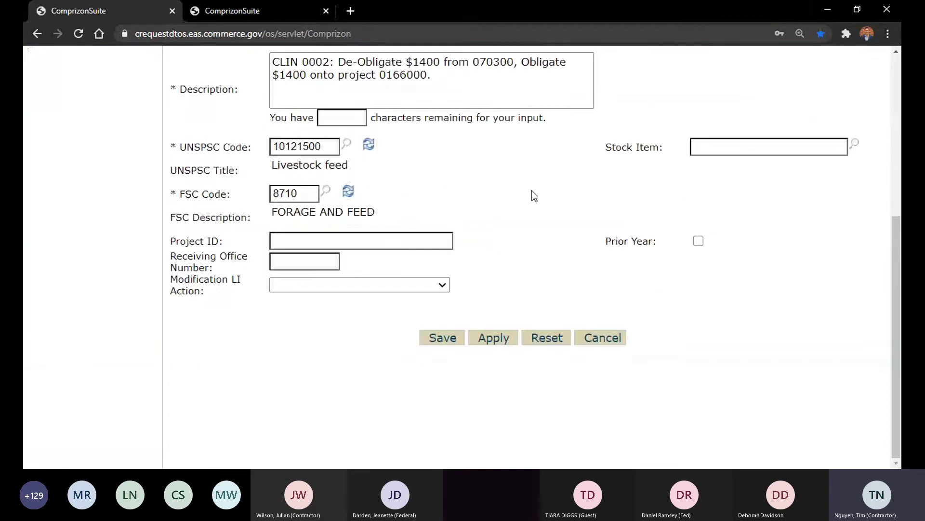
{"action": "left_click", "coordinate": [446, 338]}
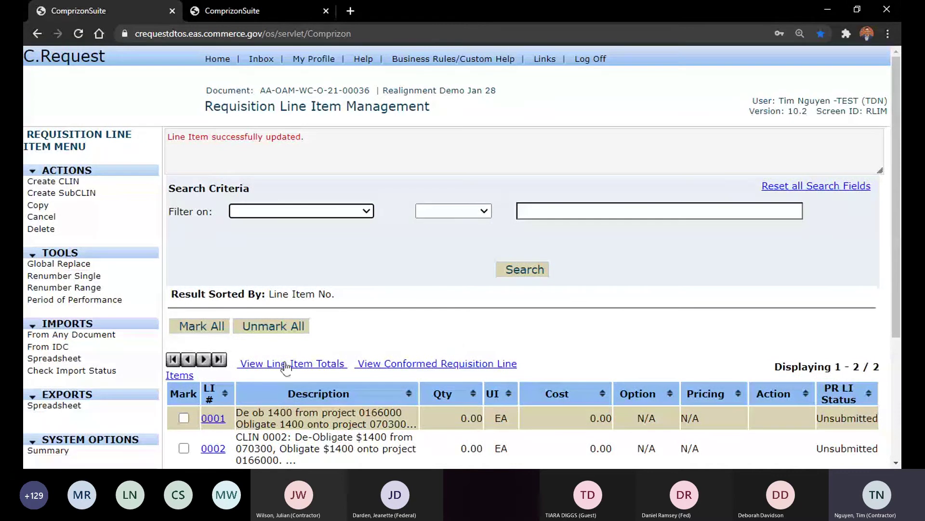
Step: Set line item 0001's quantity to 1 and its cost to 1400, and save the line item
{"action": "left_click", "coordinate": [225, 422]}
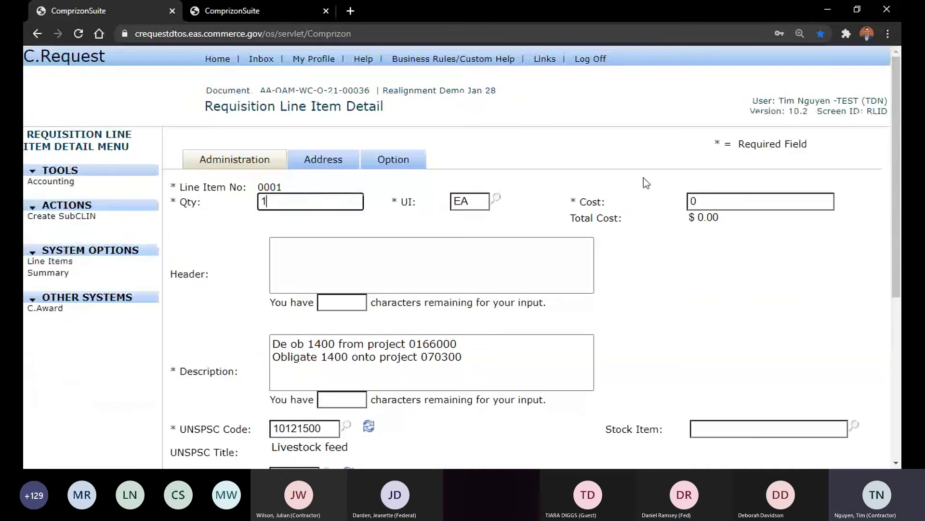
{"action": "left_click", "coordinate": [725, 198]}
{"action": "type", "text": "1400"}
{"action": "left_click", "coordinate": [676, 154]}
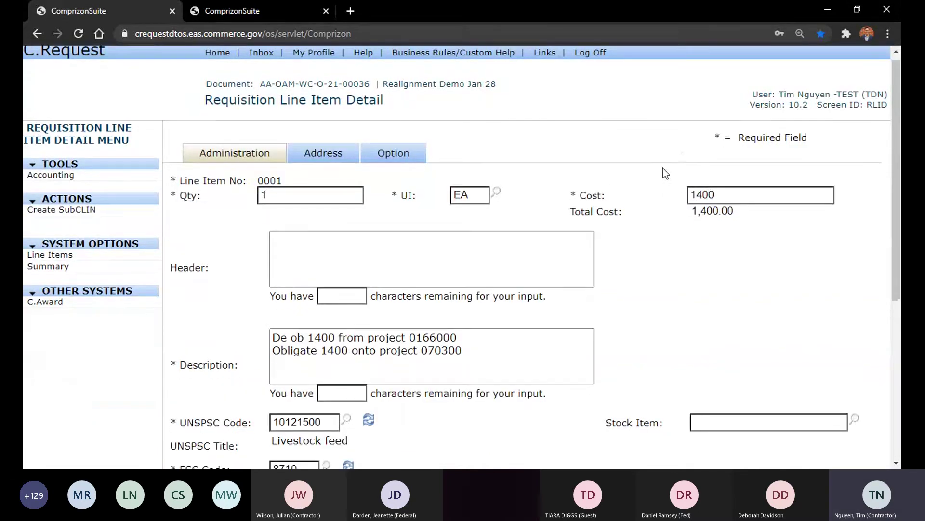
{"action": "scroll", "coordinate": [508, 377], "scroll_direction": "down", "scroll_amount": 4}
{"action": "left_click", "coordinate": [444, 427]}
{"action": "scroll", "coordinate": [267, 307], "scroll_direction": "down", "scroll_amount": 4}
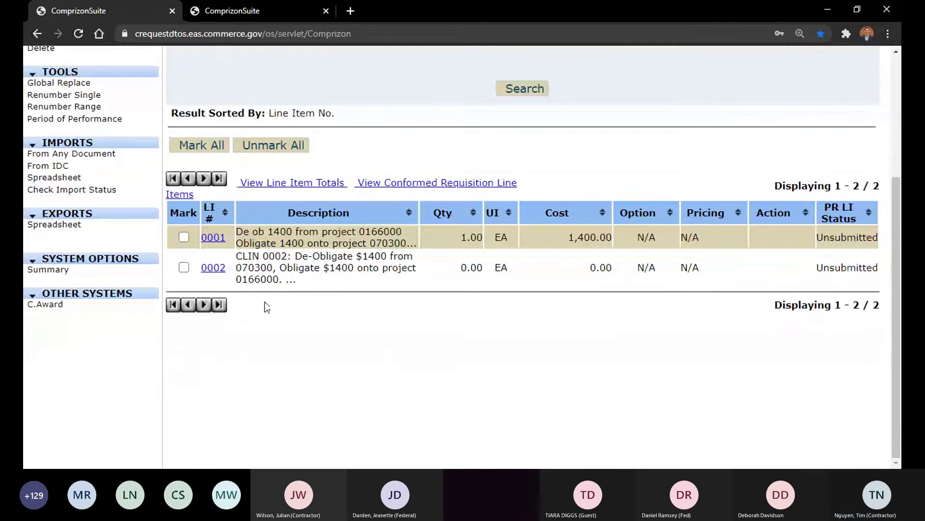
Step: Set line item 0002's quantity to 1 and its cost to 1400, and save the line item
{"action": "left_click", "coordinate": [215, 268]}
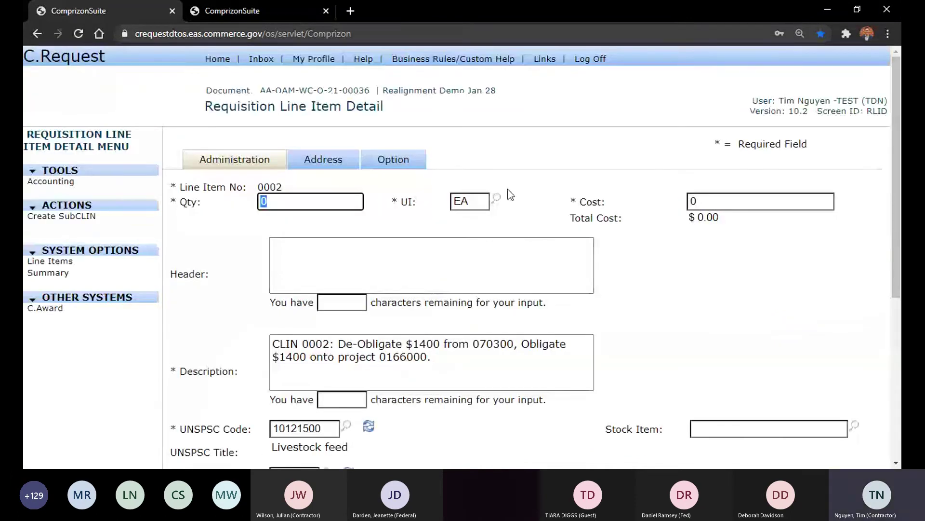
{"action": "left_click", "coordinate": [709, 200]}
{"action": "type", "text": "1400"}
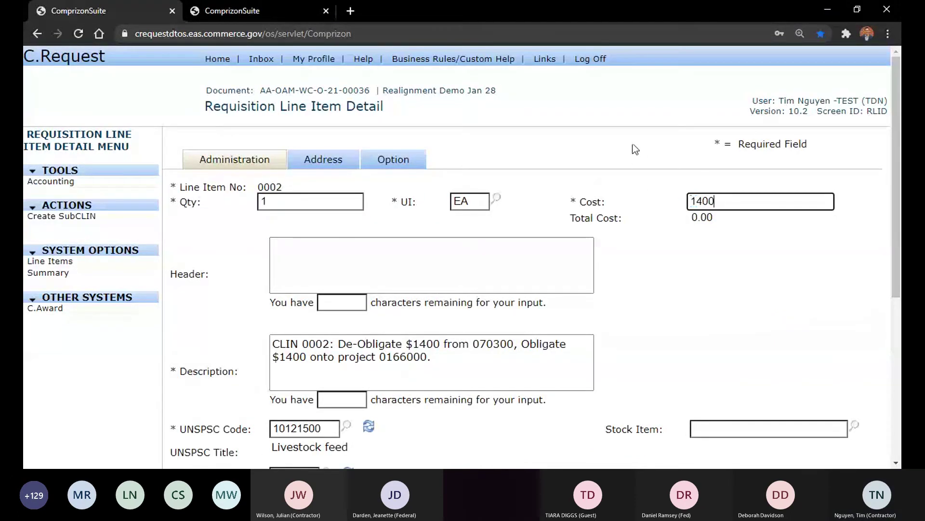
{"action": "left_click", "coordinate": [635, 150]}
{"action": "scroll", "coordinate": [478, 312], "scroll_direction": "down", "scroll_amount": 5}
{"action": "left_click", "coordinate": [440, 338]}
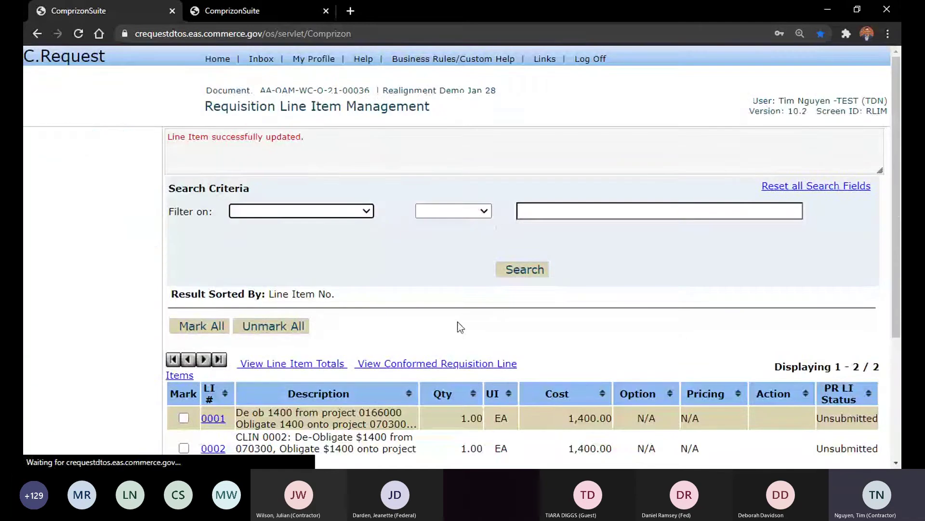
Step: Try removing the obligation line from line item 0001's description with quantity and cost at 0, and cancel the edits
{"action": "scroll", "coordinate": [303, 258], "scroll_direction": "down", "scroll_amount": 3}
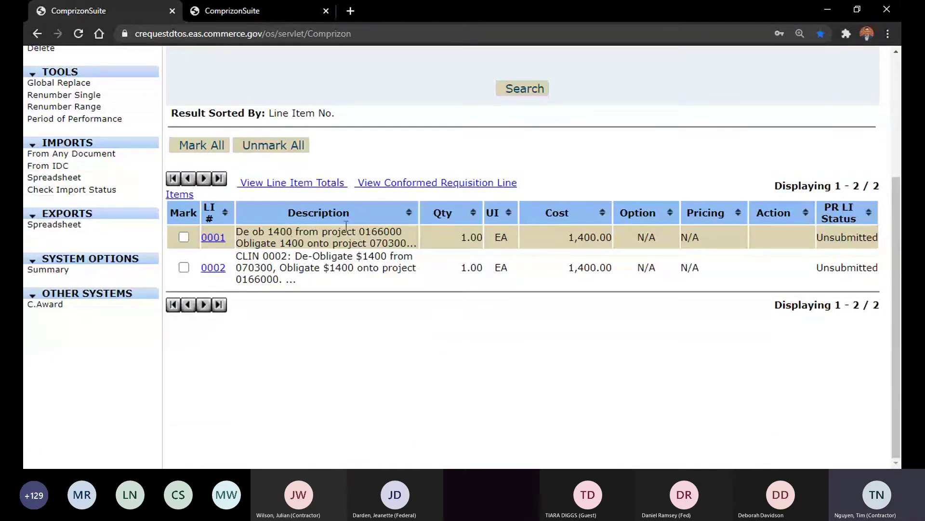
{"action": "left_click", "coordinate": [213, 237]}
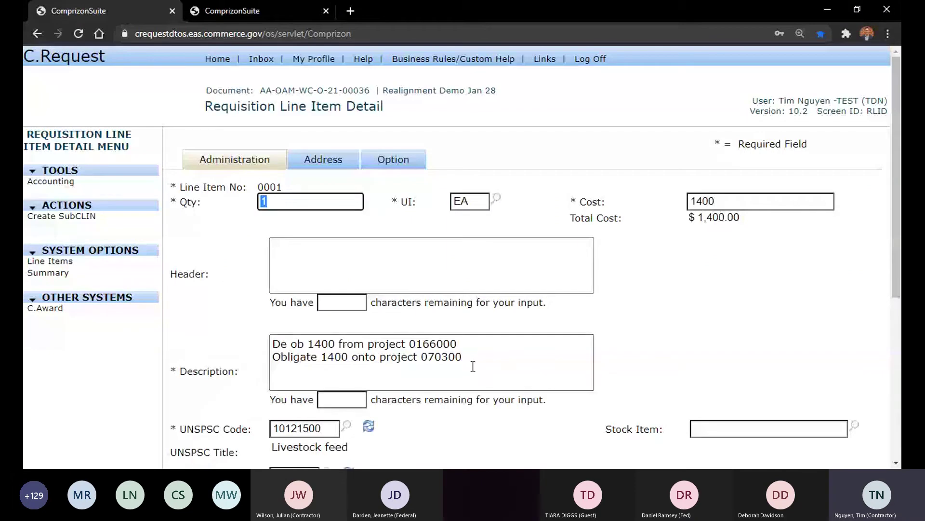
{"action": "left_click_drag", "start_coordinate": [465, 358], "coordinate": [233, 348]}
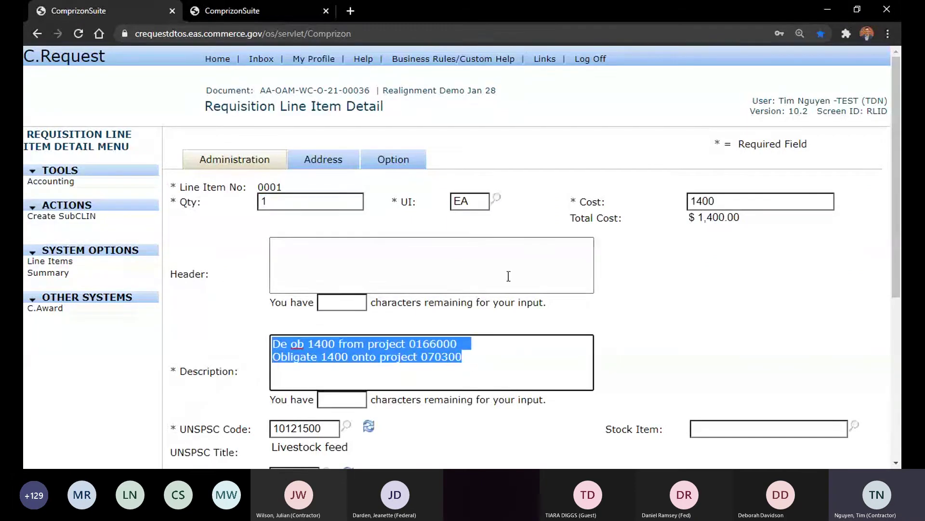
{"action": "left_click_drag", "start_coordinate": [464, 357], "coordinate": [256, 351]}
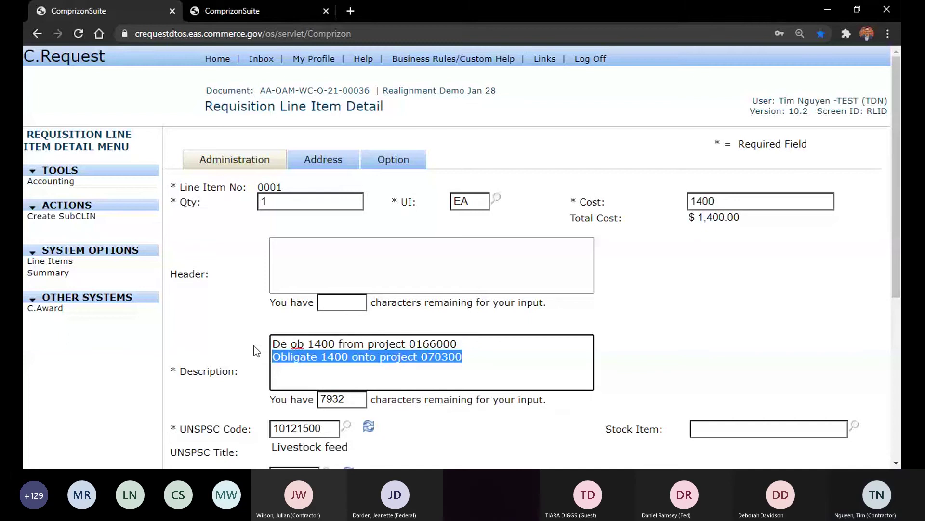
{"action": "key", "text": "BackSpace"}
{"action": "left_click_drag", "start_coordinate": [313, 202], "coordinate": [165, 192]}
{"action": "type", "text": "0"}
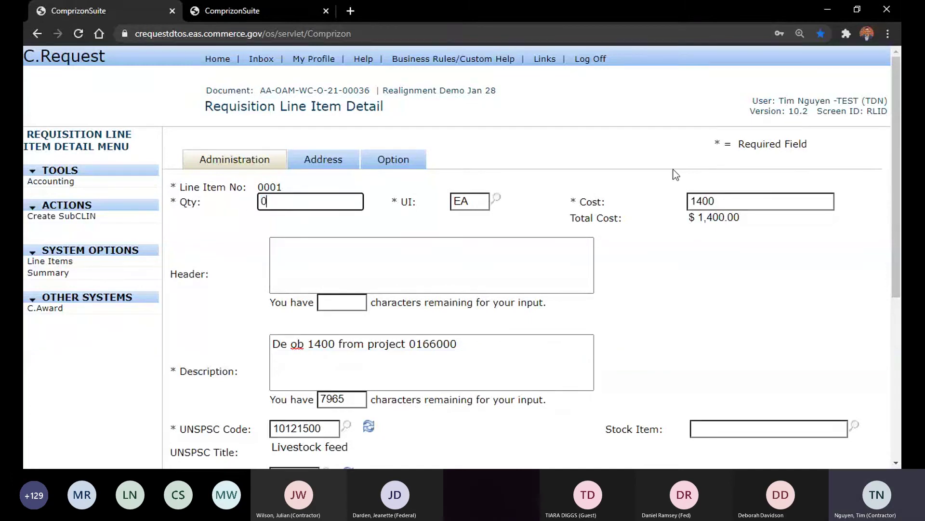
{"action": "left_click_drag", "start_coordinate": [739, 201], "coordinate": [635, 199]}
{"action": "type", "text": "0"}
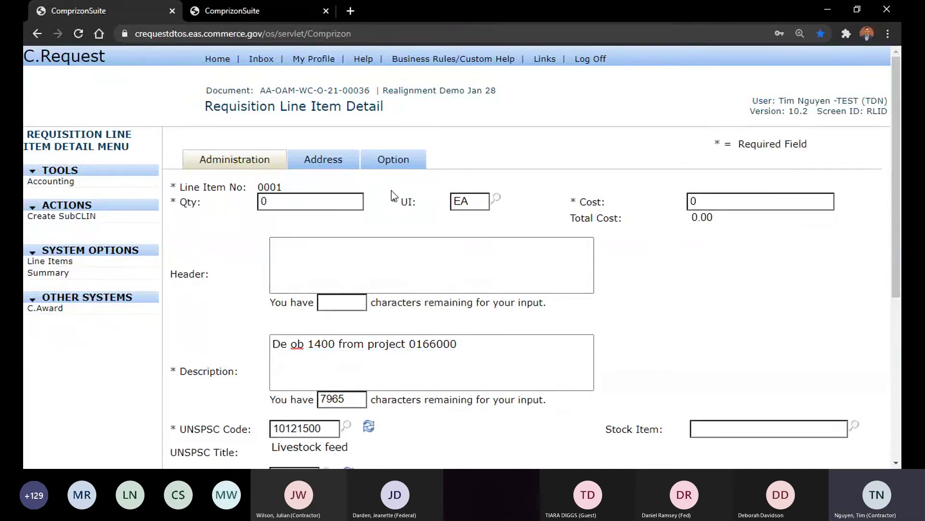
{"action": "left_click", "coordinate": [324, 197]}
{"action": "scroll", "coordinate": [685, 302], "scroll_direction": "down", "scroll_amount": 5}
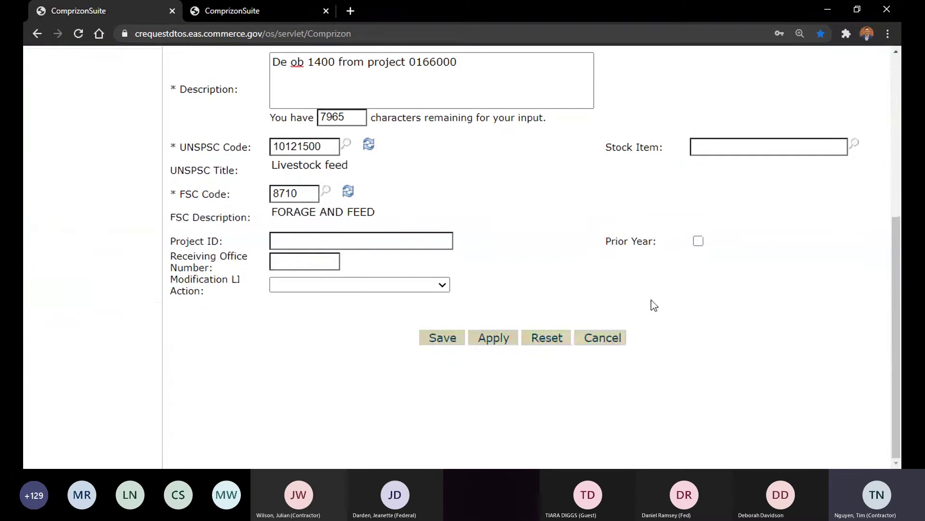
{"action": "left_click", "coordinate": [612, 336]}
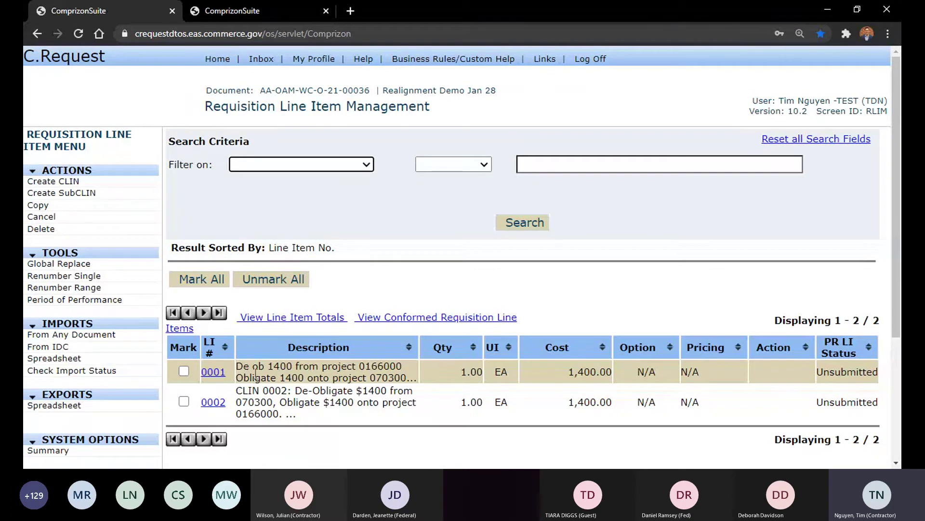
Step: Review line item 0001's quantity, cost and realignment description in the line item list
{"action": "left_click_drag", "start_coordinate": [447, 373], "coordinate": [483, 373]}
{"action": "left_click", "coordinate": [582, 383]}
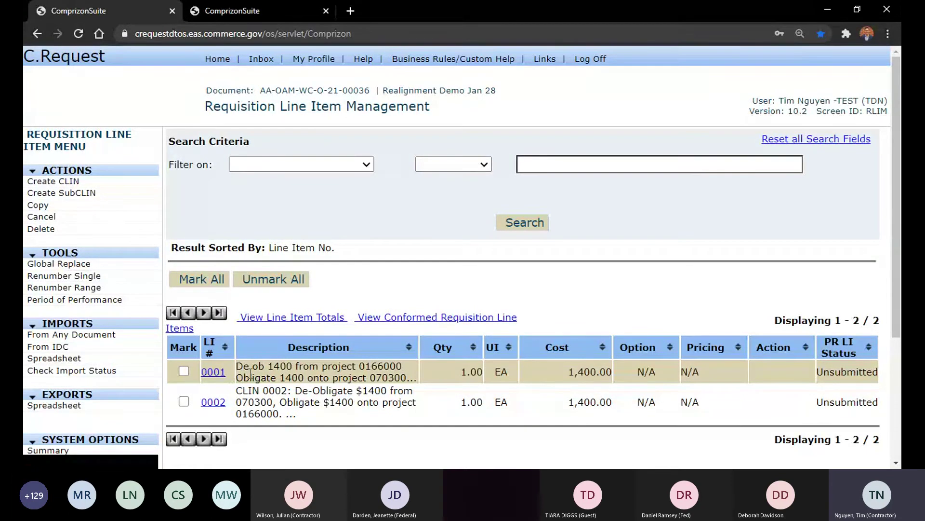
{"action": "left_click_drag", "start_coordinate": [281, 370], "coordinate": [355, 364]}
{"action": "left_click", "coordinate": [355, 365]}
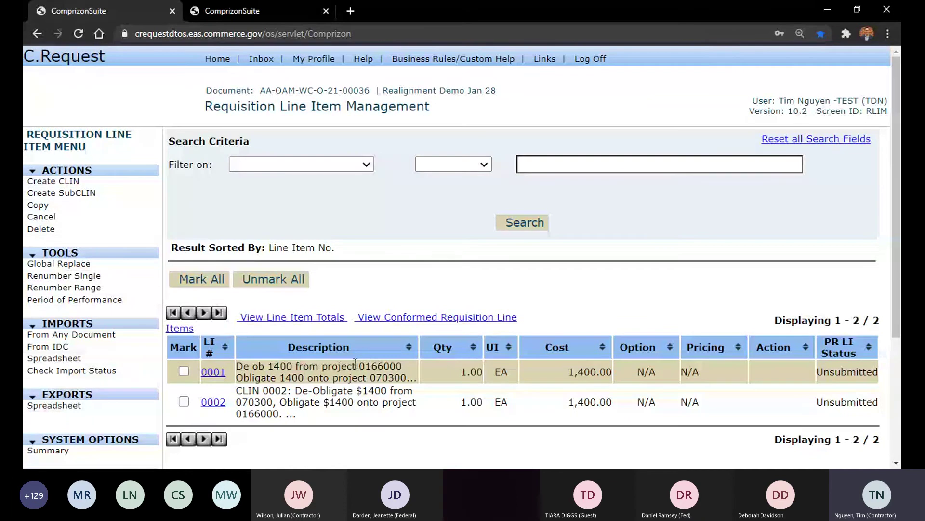
{"action": "double_click", "coordinate": [368, 370]}
{"action": "left_click", "coordinate": [354, 371]}
{"action": "left_click_drag", "start_coordinate": [227, 380], "coordinate": [415, 377]}
{"action": "left_click", "coordinate": [416, 377]}
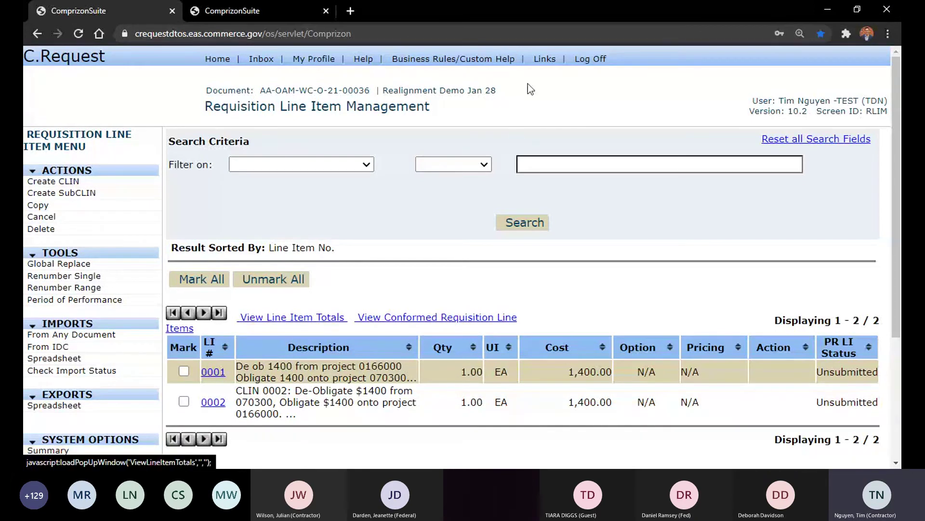
Step: Open the requisition summary and examine its purpose, account summary and line item sections
{"action": "scroll", "coordinate": [124, 227], "scroll_direction": "down", "scroll_amount": 3}
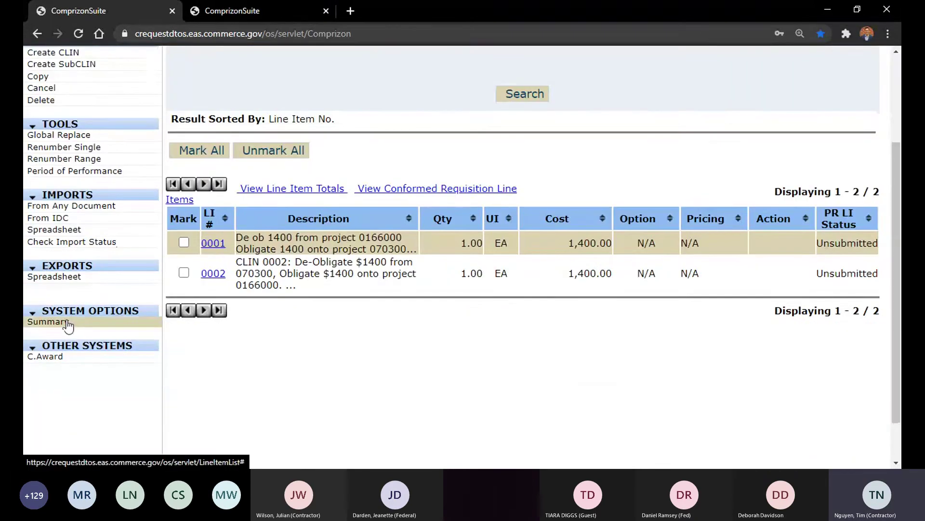
{"action": "left_click", "coordinate": [128, 314]}
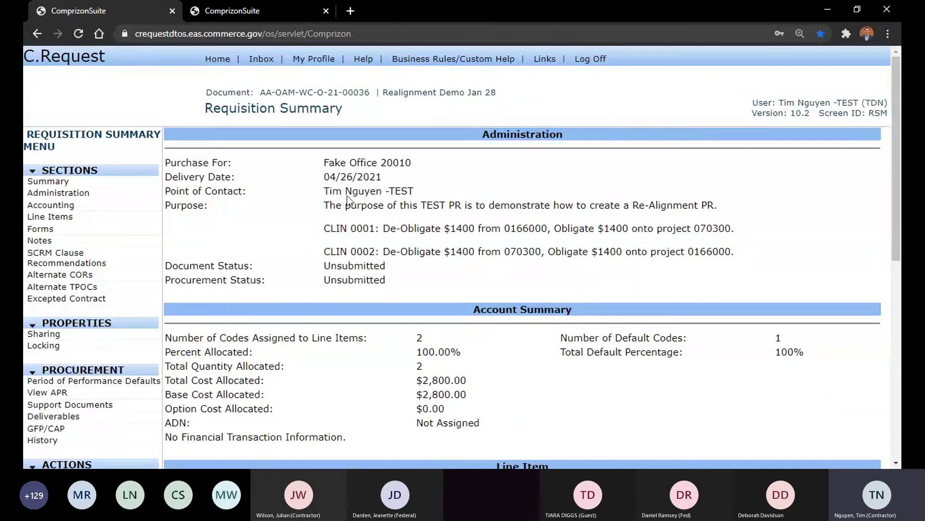
{"action": "scroll", "coordinate": [234, 159], "scroll_direction": "down", "scroll_amount": 3}
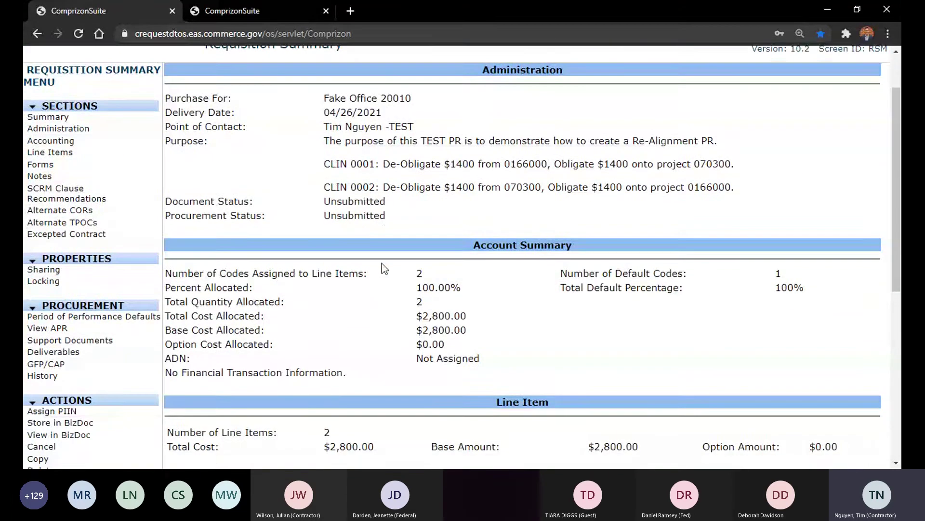
Step: Try to commit the requisition and review the validation entries for each section in the requisition report
{"action": "scroll", "coordinate": [234, 279], "scroll_direction": "down", "scroll_amount": 4}
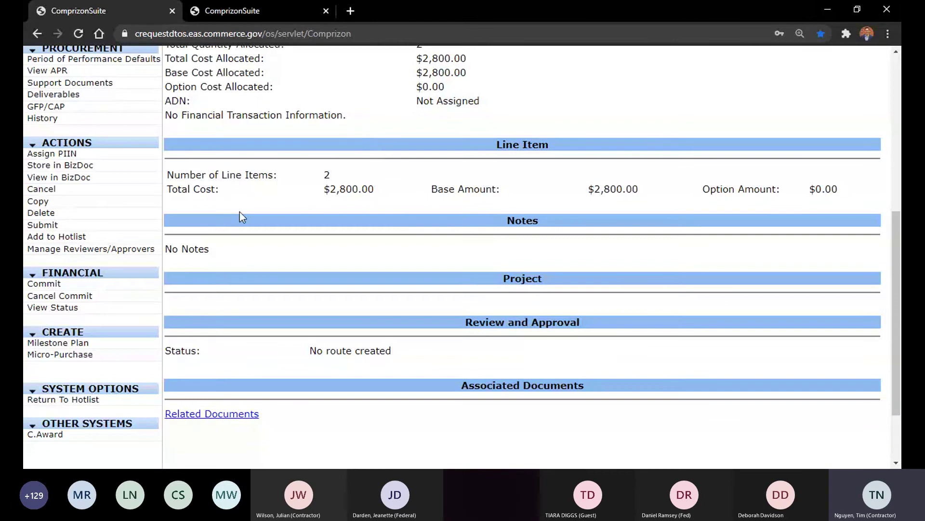
{"action": "left_click", "coordinate": [46, 288]}
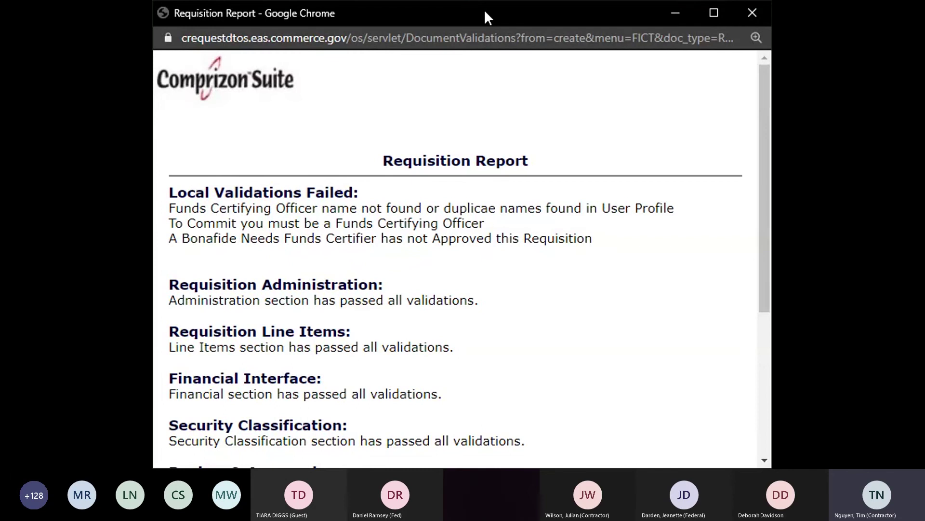
{"action": "scroll", "coordinate": [539, 132], "scroll_direction": "down", "scroll_amount": 5}
{"action": "scroll", "coordinate": [540, 216], "scroll_direction": "up", "scroll_amount": 5}
{"action": "scroll", "coordinate": [490, 231], "scroll_direction": "down", "scroll_amount": 5}
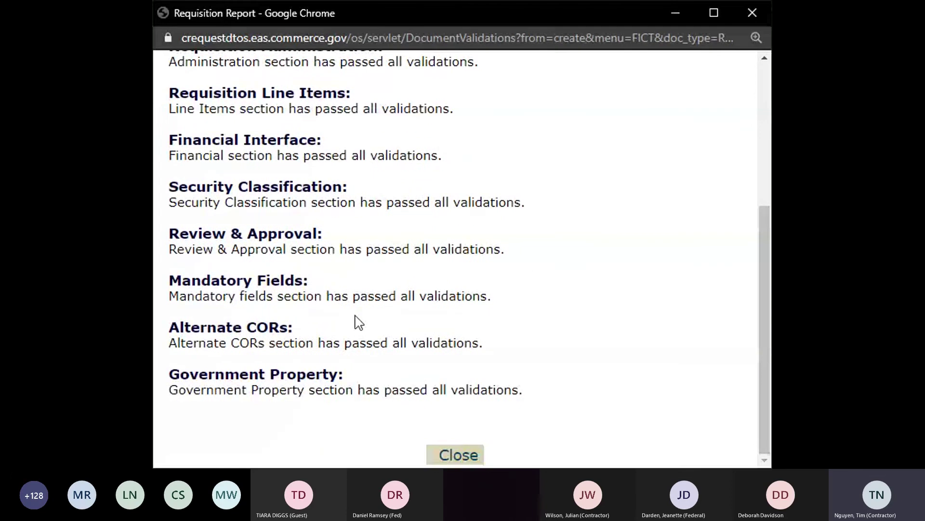
{"action": "scroll", "coordinate": [419, 321], "scroll_direction": "up", "scroll_amount": 5}
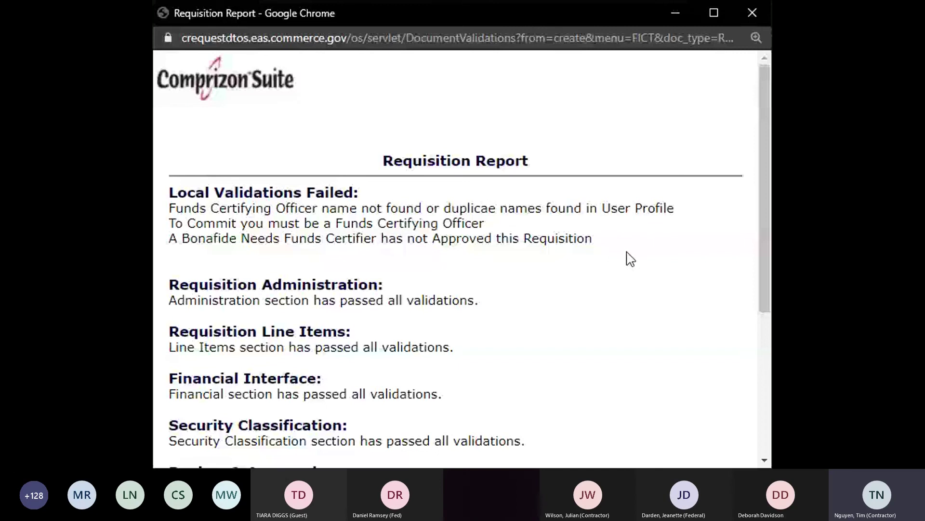
{"action": "scroll", "coordinate": [372, 182], "scroll_direction": "down", "scroll_amount": 3}
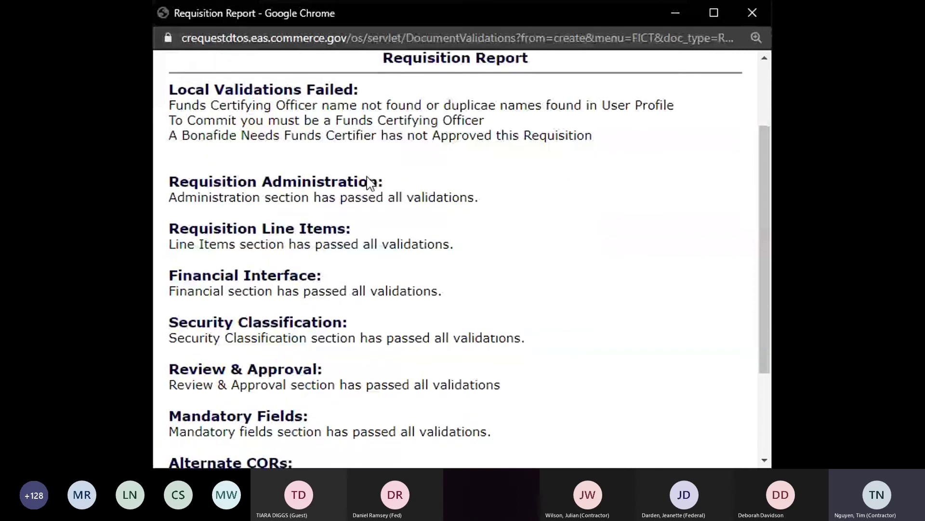
{"action": "scroll", "coordinate": [370, 183], "scroll_direction": "up", "scroll_amount": 3}
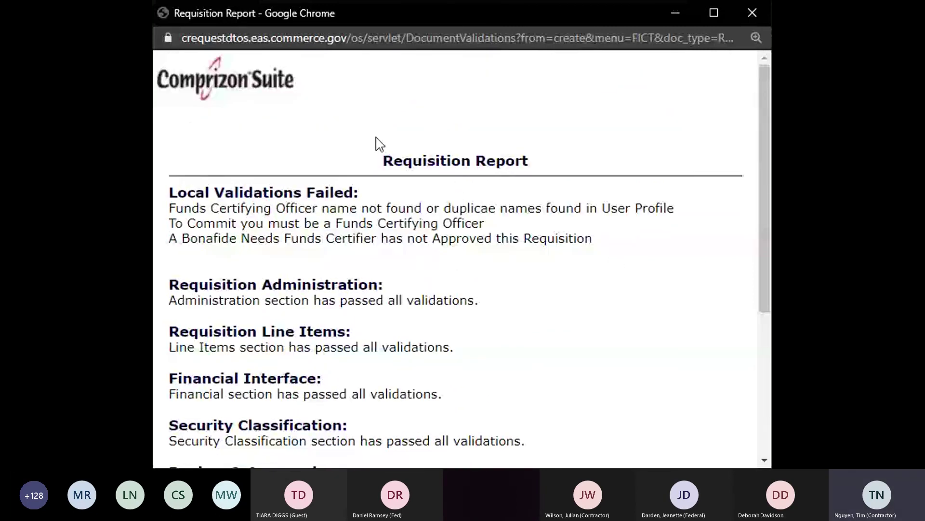
Step: Examine the local validations about the funds certifying officer and bona fide needs certifier, and close the requisition report
{"action": "left_click_drag", "start_coordinate": [394, 154], "coordinate": [672, 238]}
{"action": "left_click", "coordinate": [672, 238]}
{"action": "left_click_drag", "start_coordinate": [170, 192], "coordinate": [301, 194]}
{"action": "left_click", "coordinate": [301, 194]}
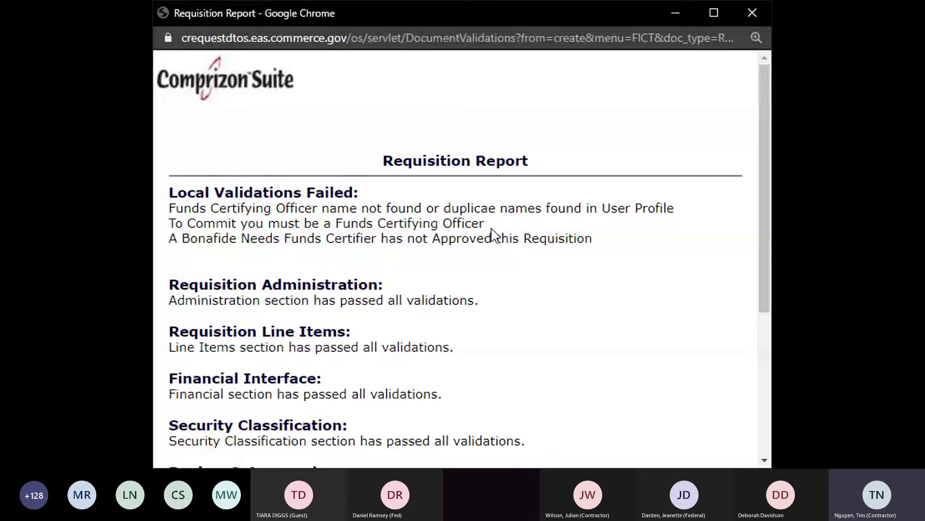
{"action": "left_click_drag", "start_coordinate": [491, 226], "coordinate": [340, 221]}
{"action": "left_click", "coordinate": [346, 220]}
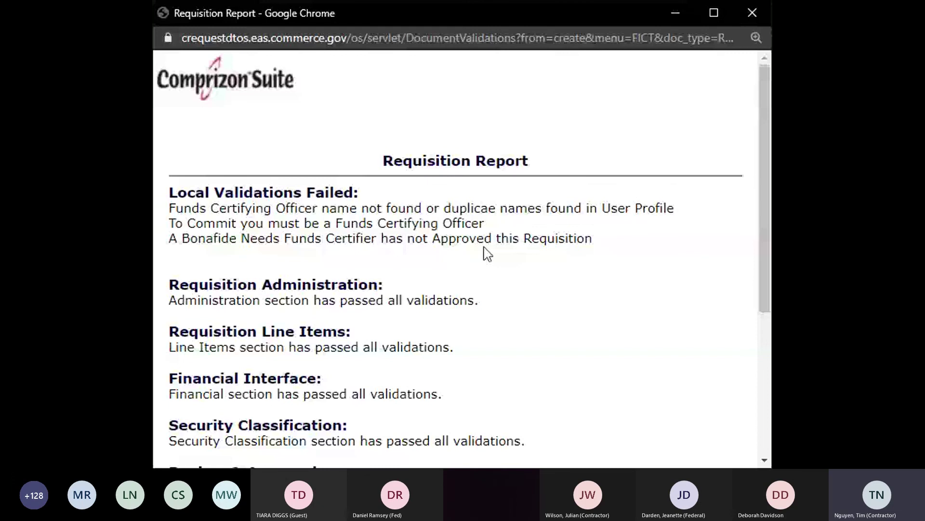
{"action": "left_click", "coordinate": [753, 13]}
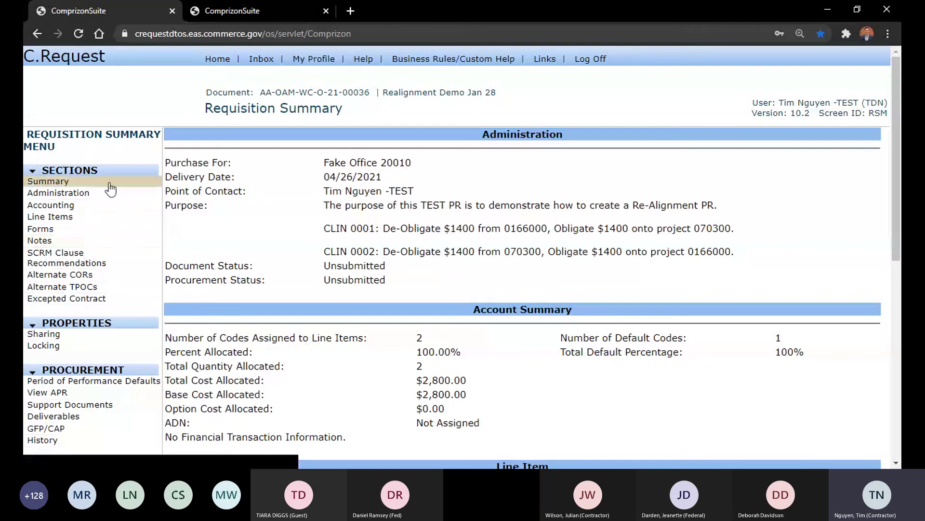
Step: Open the funding information in the requisition's administration section and examine the Bona Fide Need Certifier and Funds Certified By fields
{"action": "left_click", "coordinate": [104, 193]}
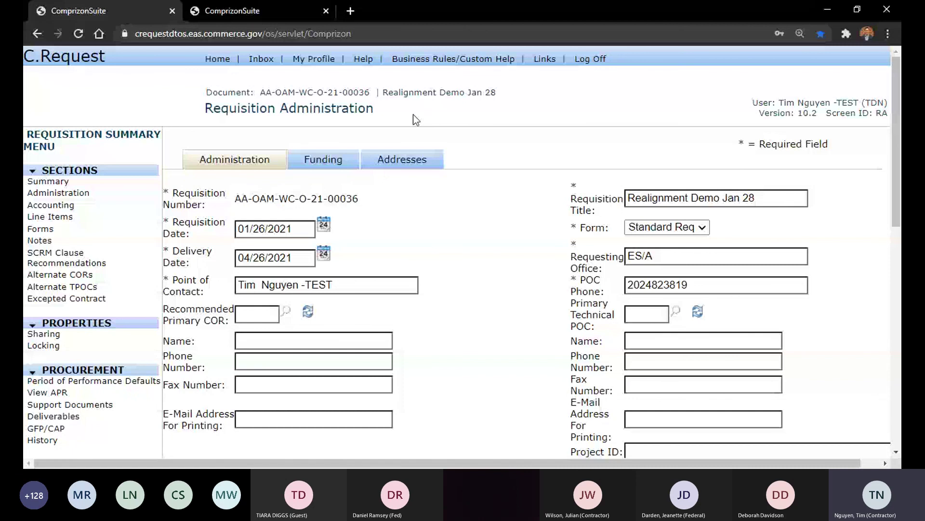
{"action": "left_click", "coordinate": [322, 160]}
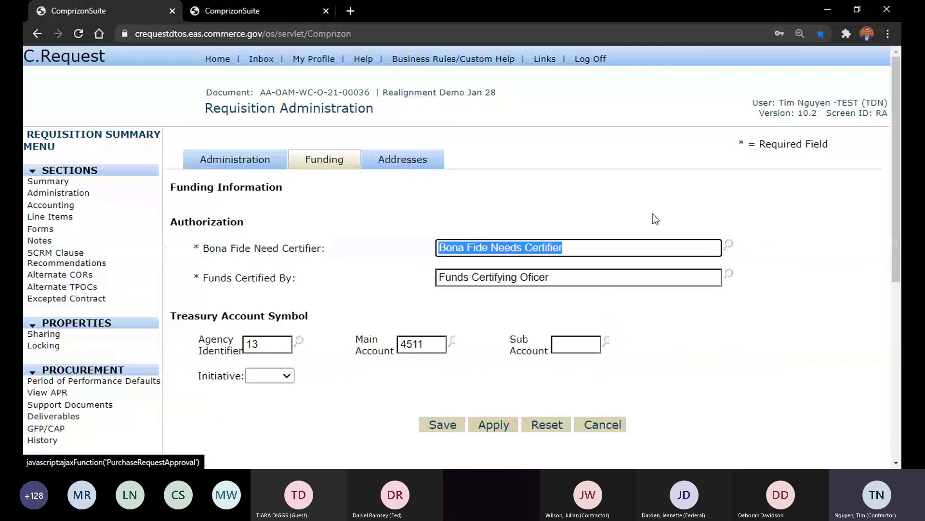
{"action": "left_click", "coordinate": [646, 229]}
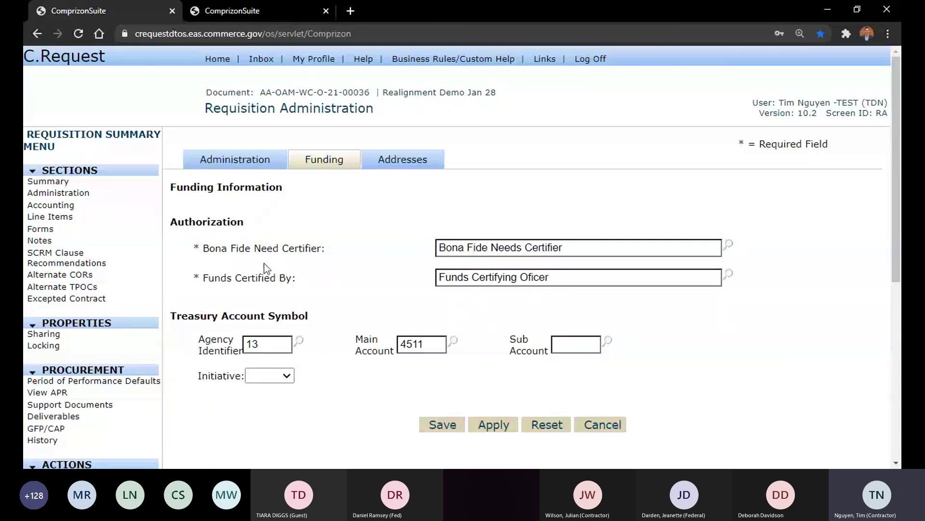
{"action": "left_click_drag", "start_coordinate": [204, 245], "coordinate": [320, 287]}
{"action": "left_click", "coordinate": [320, 288]}
{"action": "scroll", "coordinate": [108, 335], "scroll_direction": "down", "scroll_amount": 3}
{"action": "scroll", "coordinate": [154, 344], "scroll_direction": "down", "scroll_amount": 3}
{"action": "left_click", "coordinate": [102, 314]}
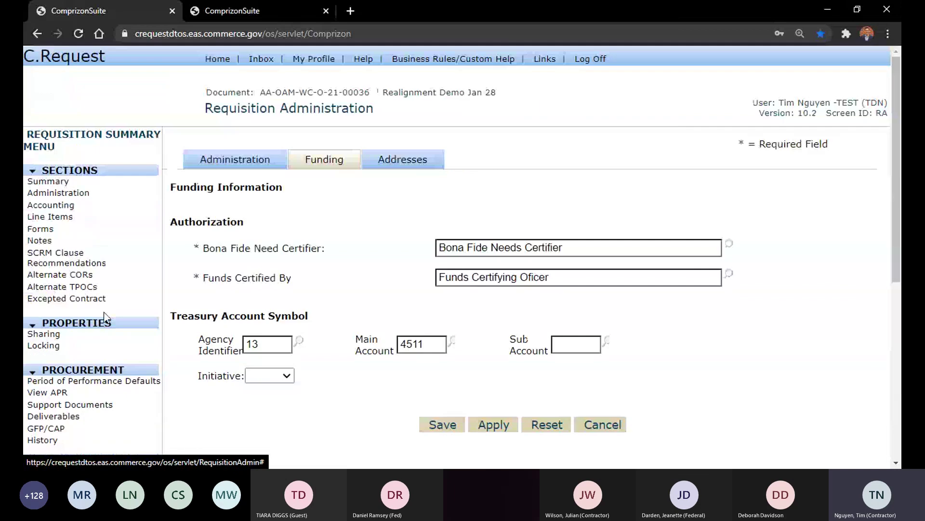